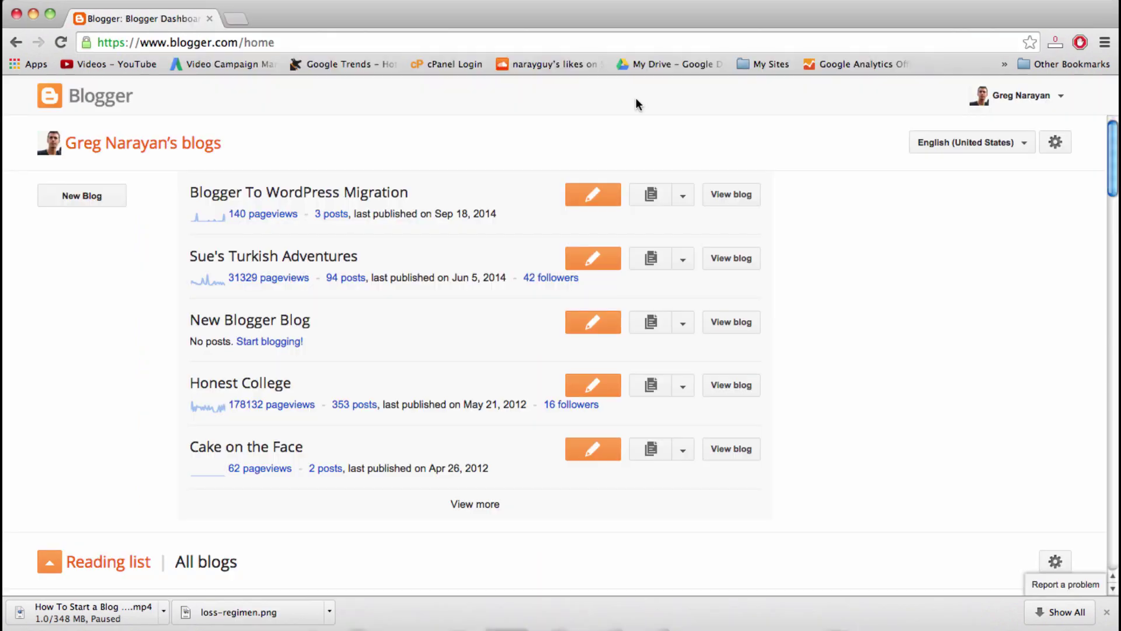
Open the Honest College blog's Overview page, with its pageviews chart and update counts
scroll(322, 217, down, 4)
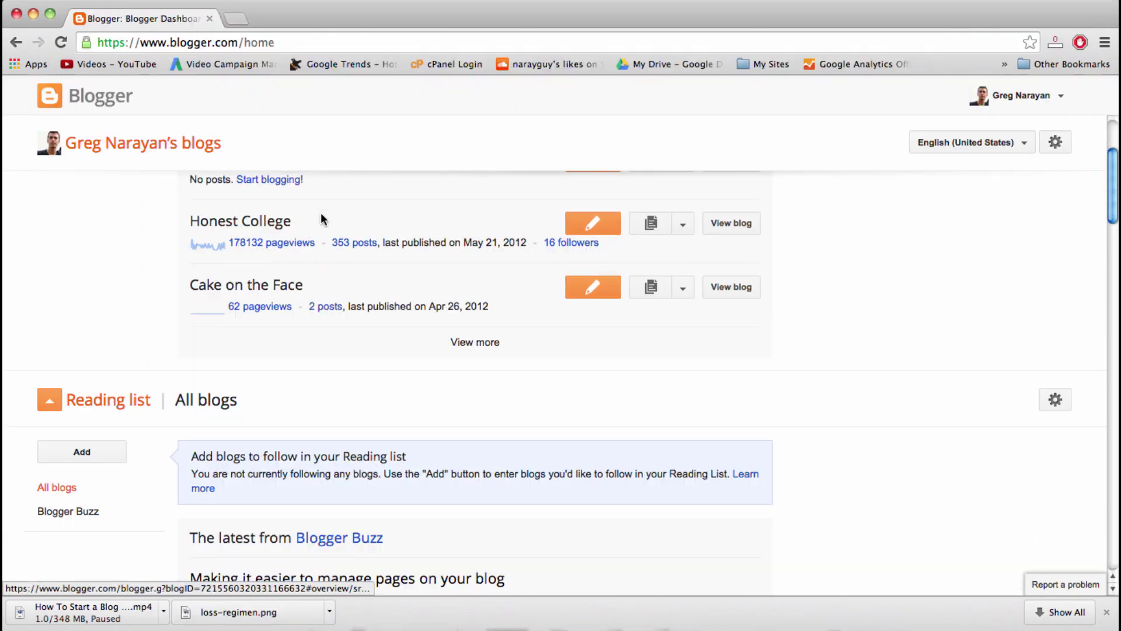
scroll(322, 217, up, 4)
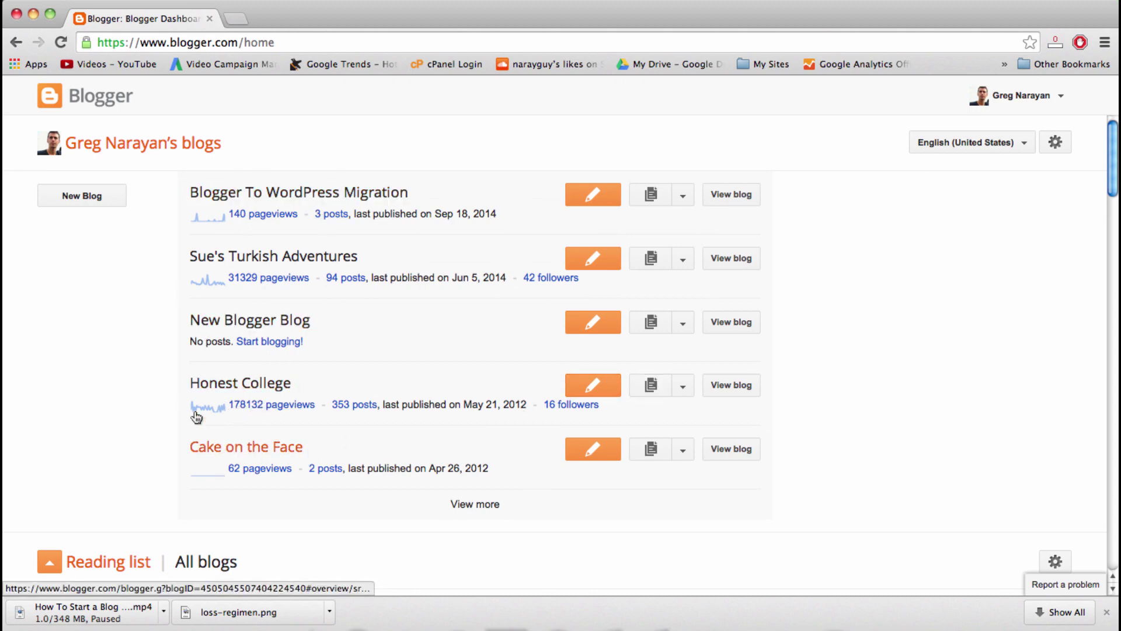
click(243, 388)
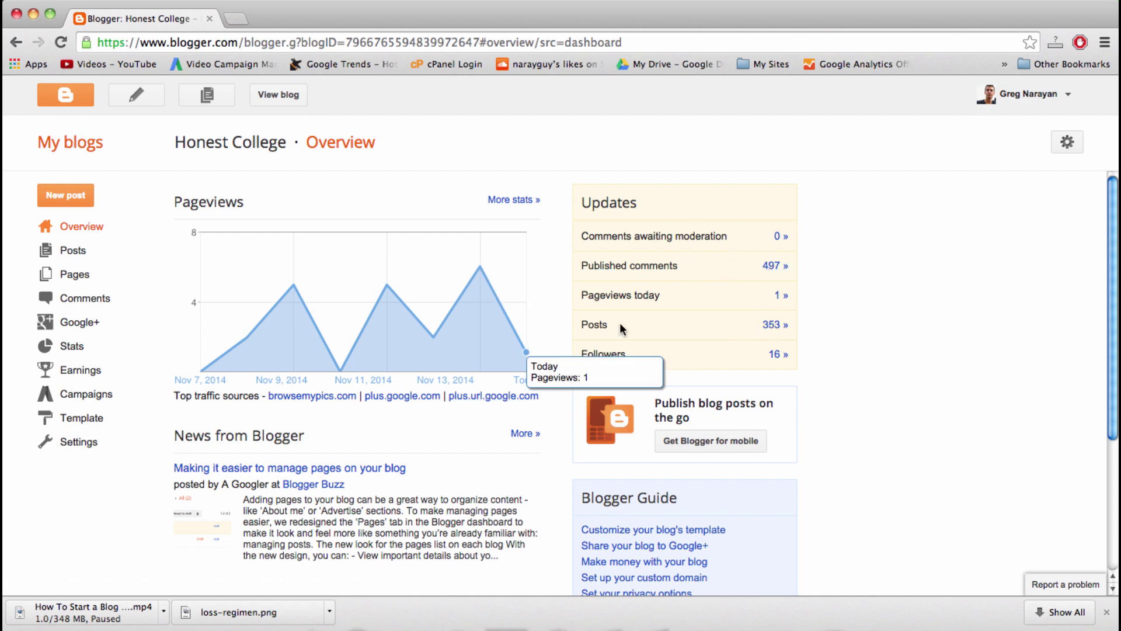
scroll(391, 431, down, 5)
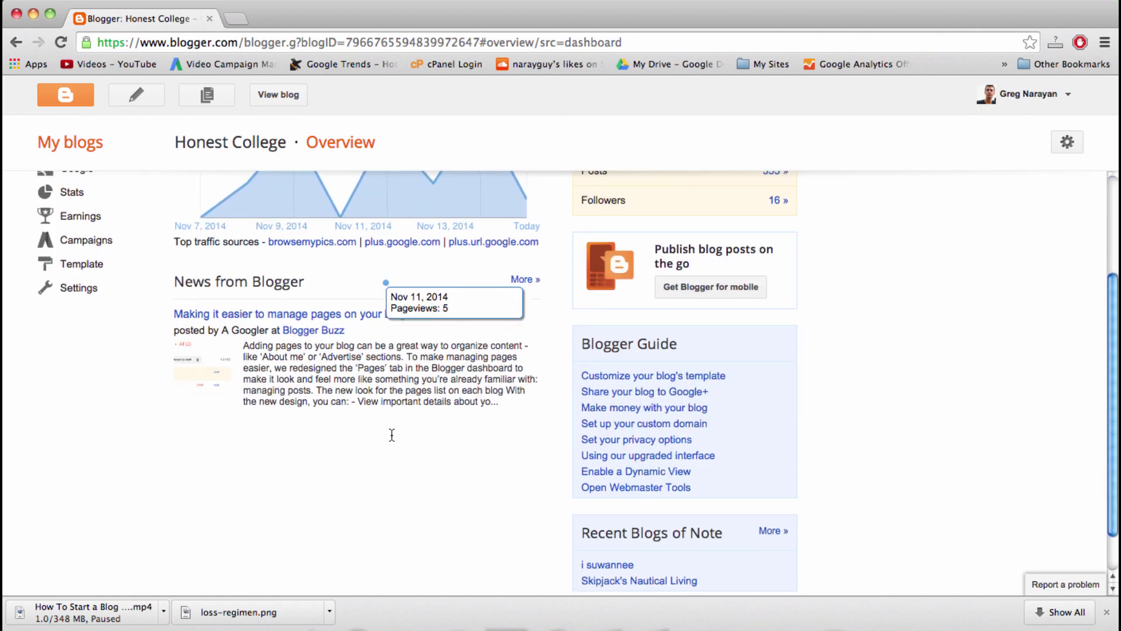
scroll(390, 435, up, 5)
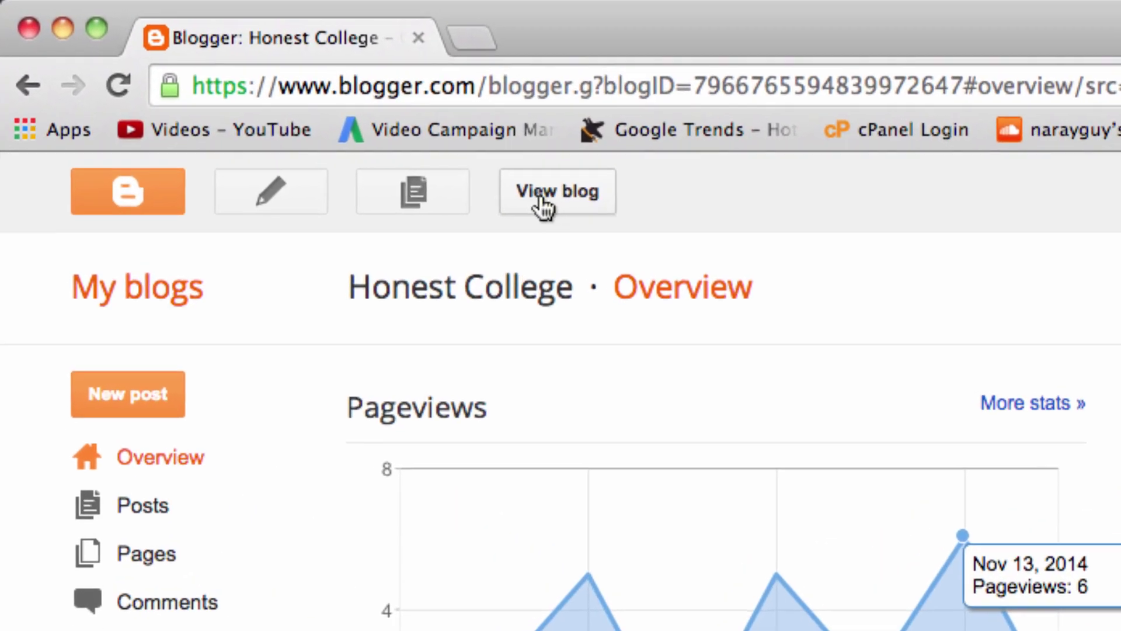
View the live honestcollege.com site in a new tab and scroll its home page
click(508, 87)
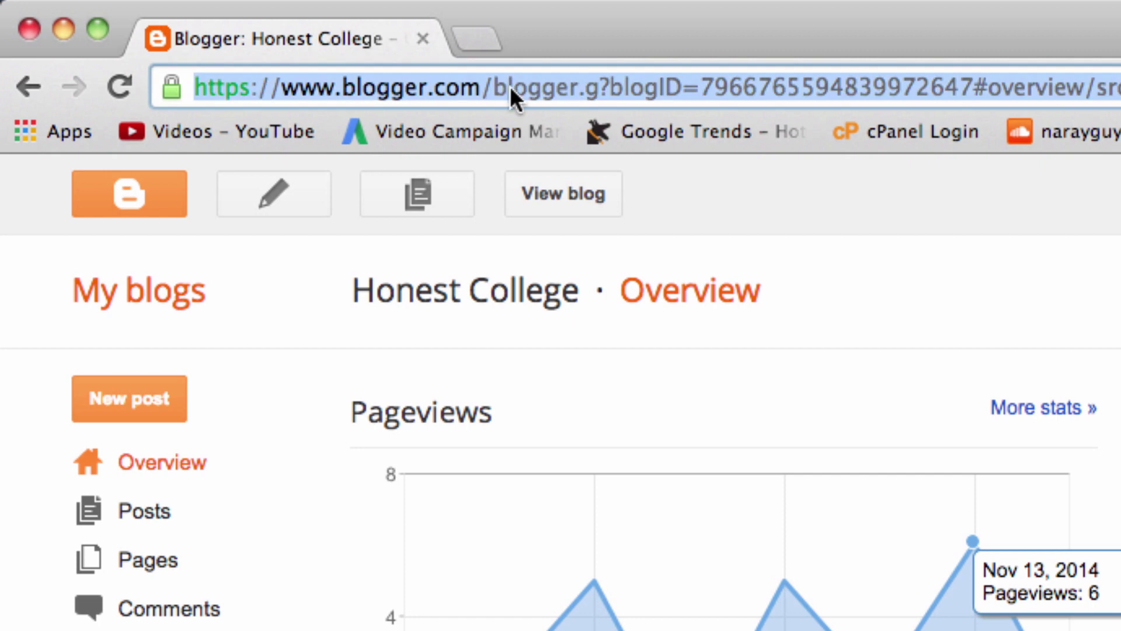
click(549, 198)
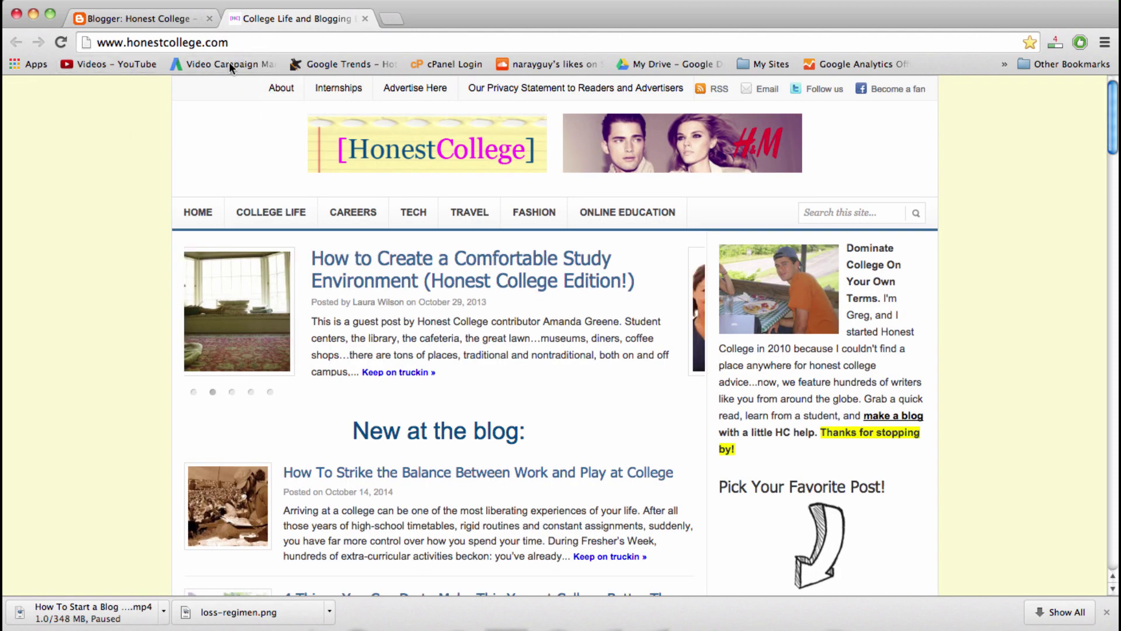
scroll(320, 332, down, 5)
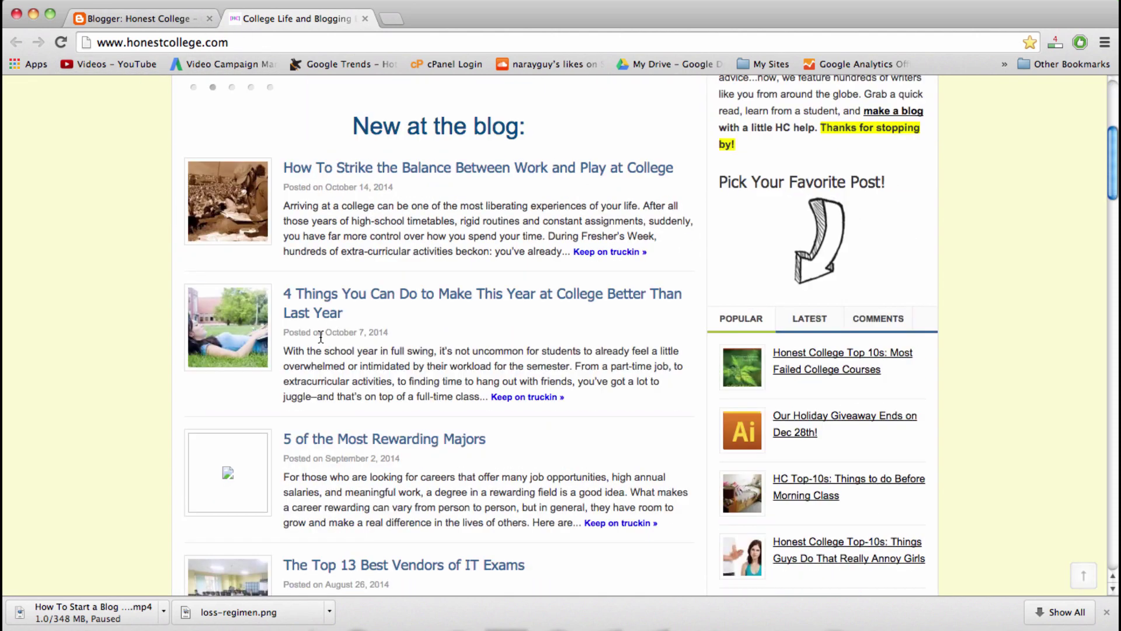
scroll(320, 336, down, 3)
scroll(320, 335, up, 8)
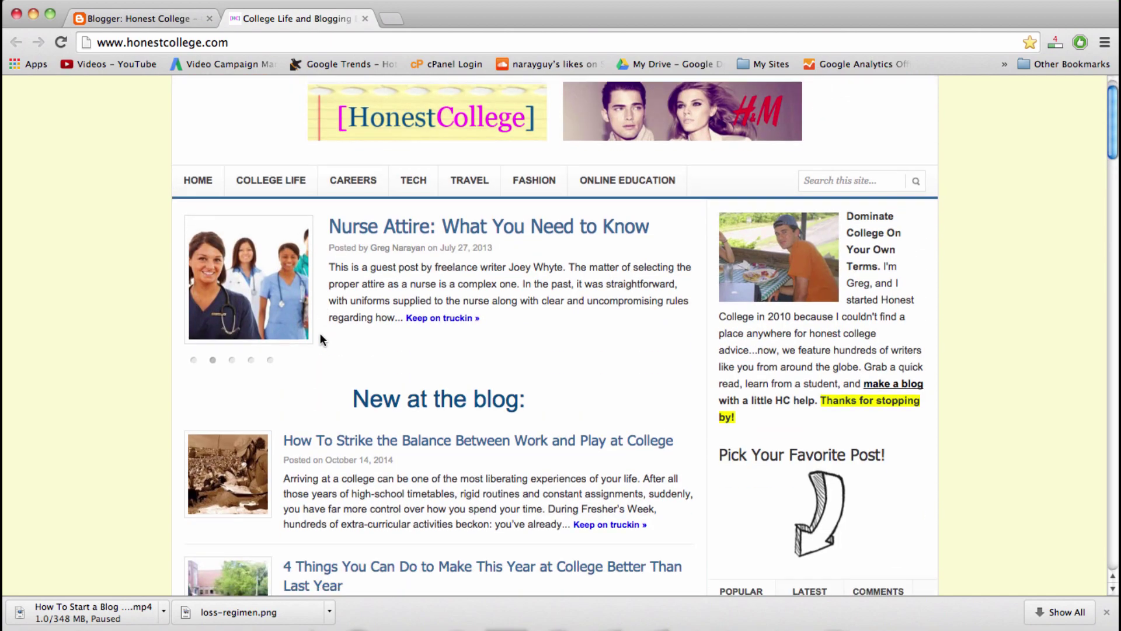
scroll(320, 333, down, 10)
scroll(320, 333, up, 11)
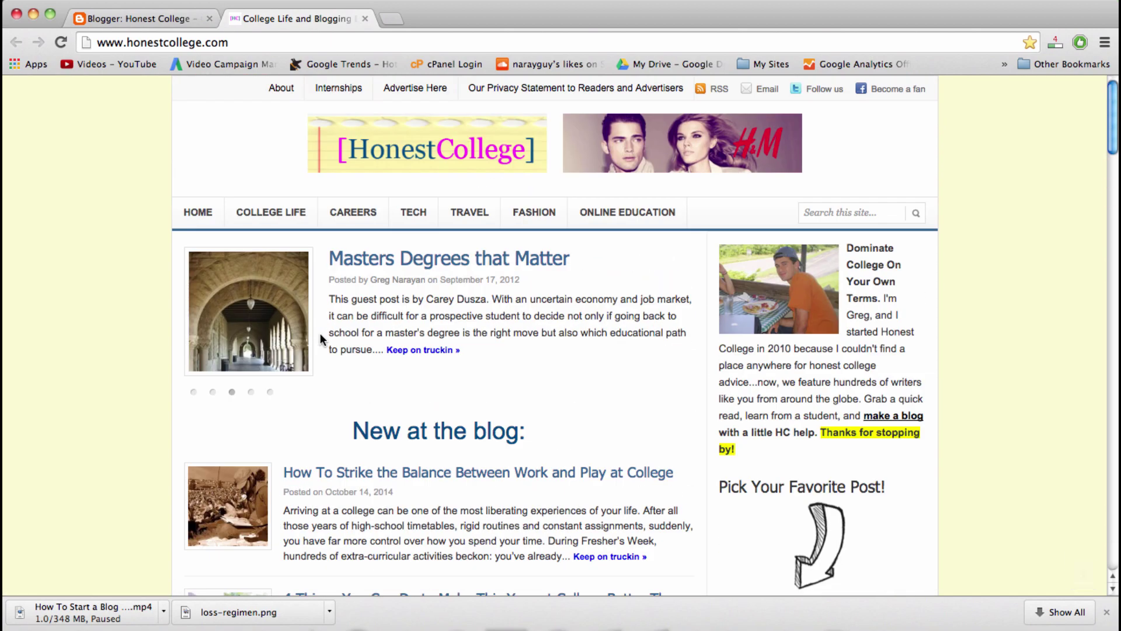
Load honestcollege.com/wp-admin to reach the WordPress login page
key(super+l)
key(Right)
text(/wp-0)
key(Return)
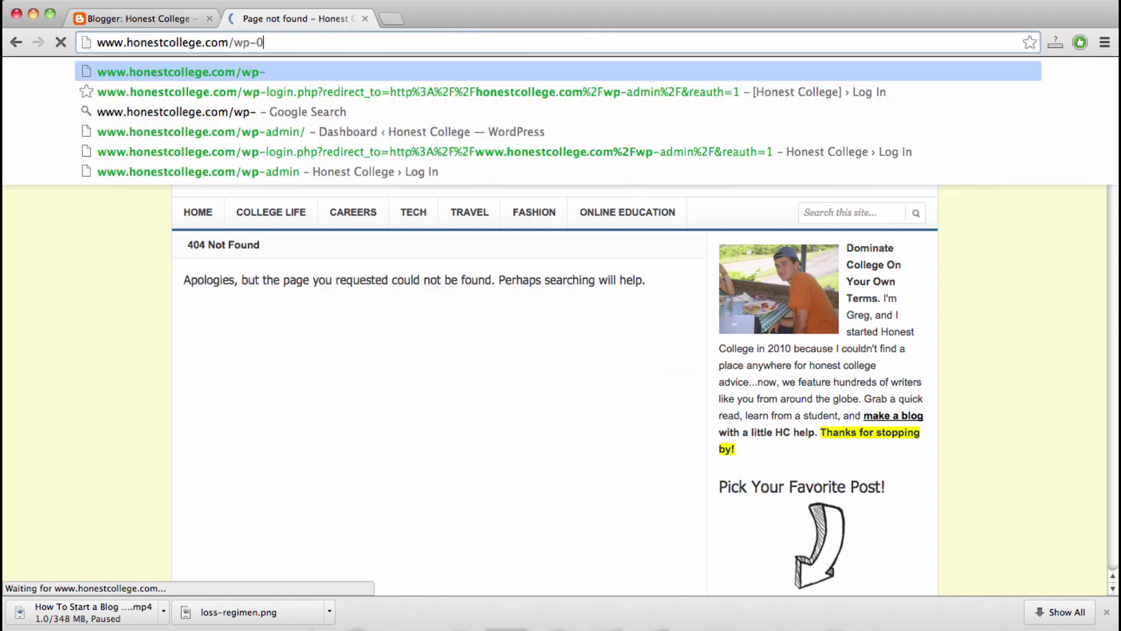
key(BackSpace)
text(admin)
key(Return)
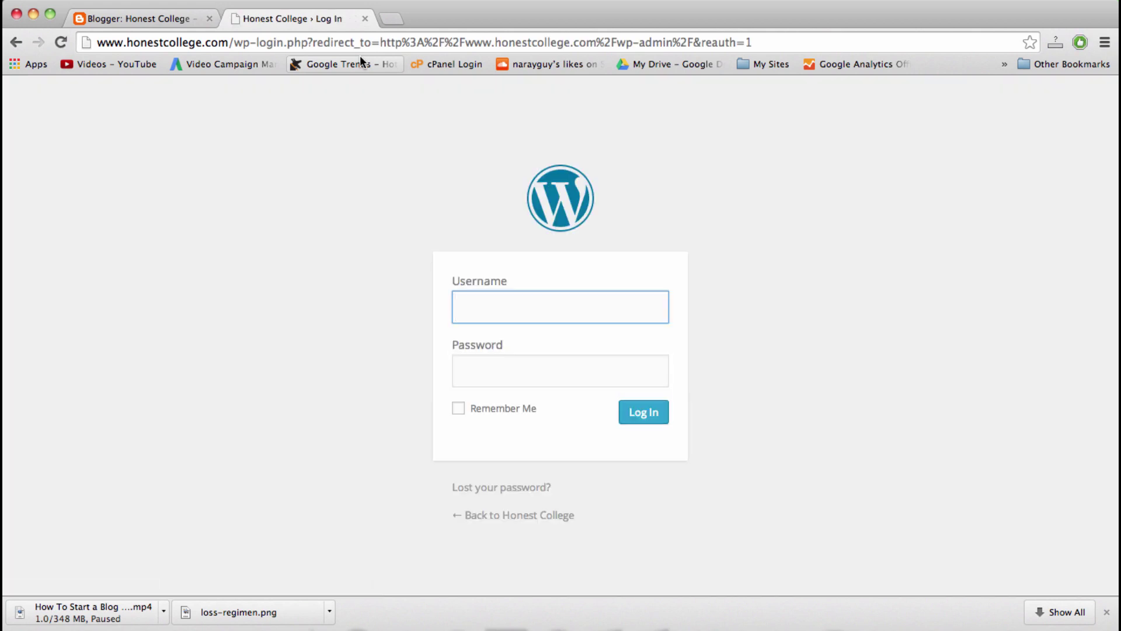
Enter the admin username and the account password on the login form
text(gnarayan)
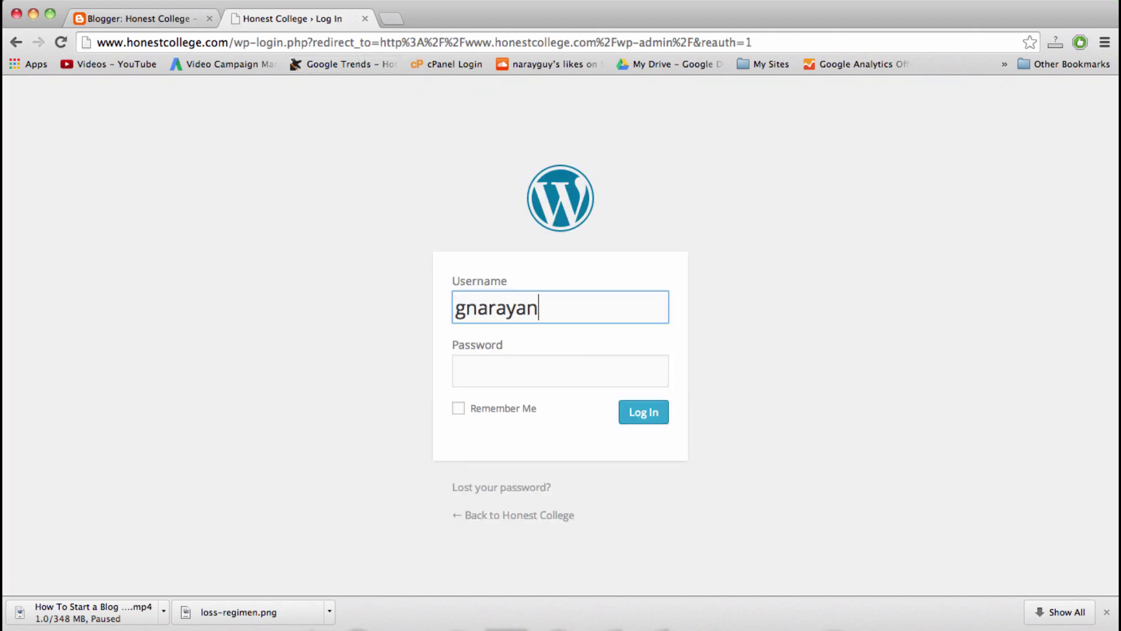
key(Tab)
text(••••••••••••)
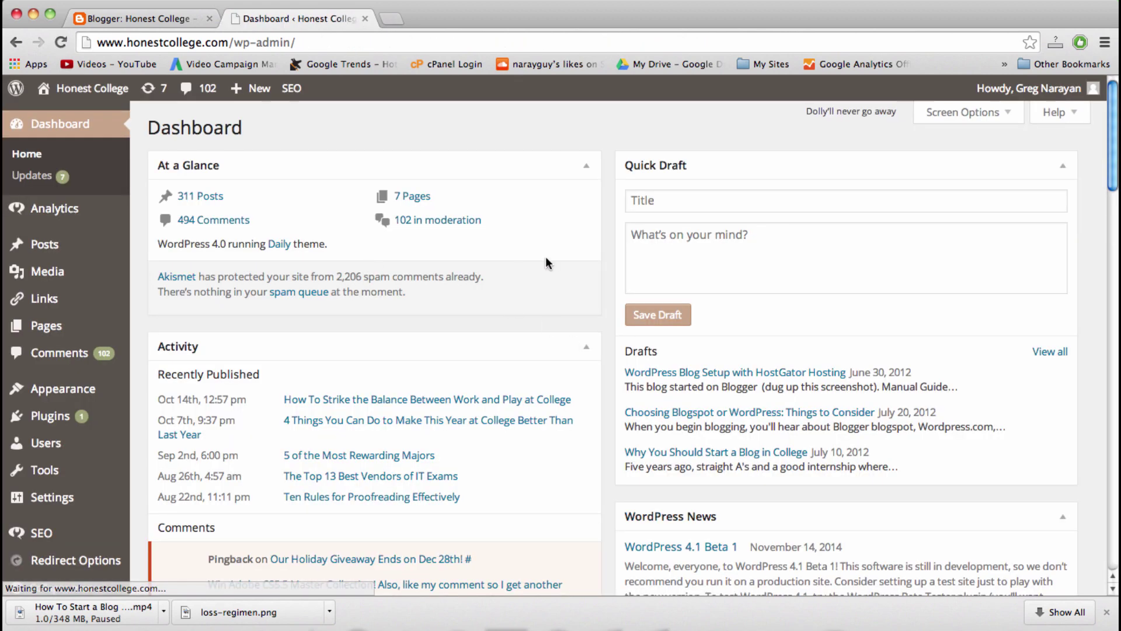
Open the WordPress 4.0 About page from the WordPress logo menu
mouse_move(86, 90)
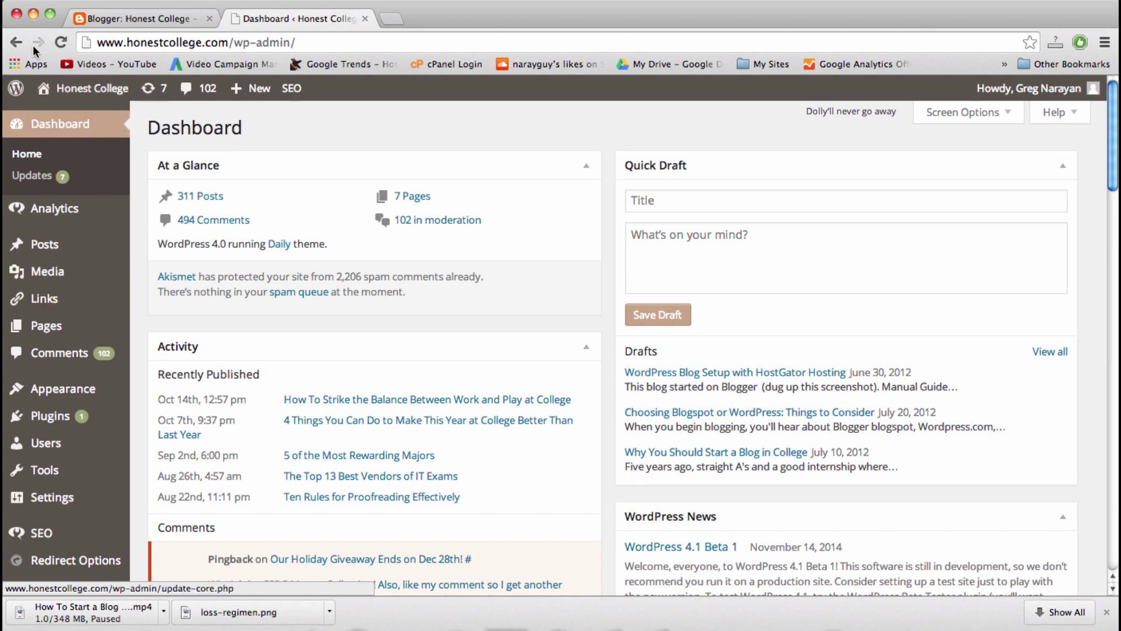
click(14, 92)
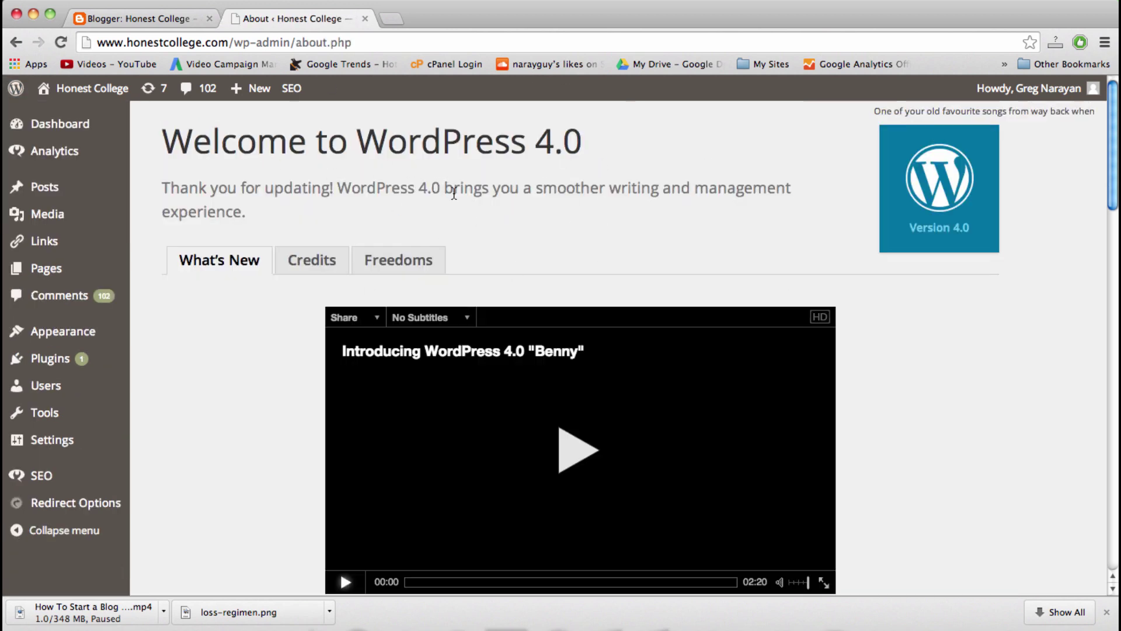
double_click(505, 187)
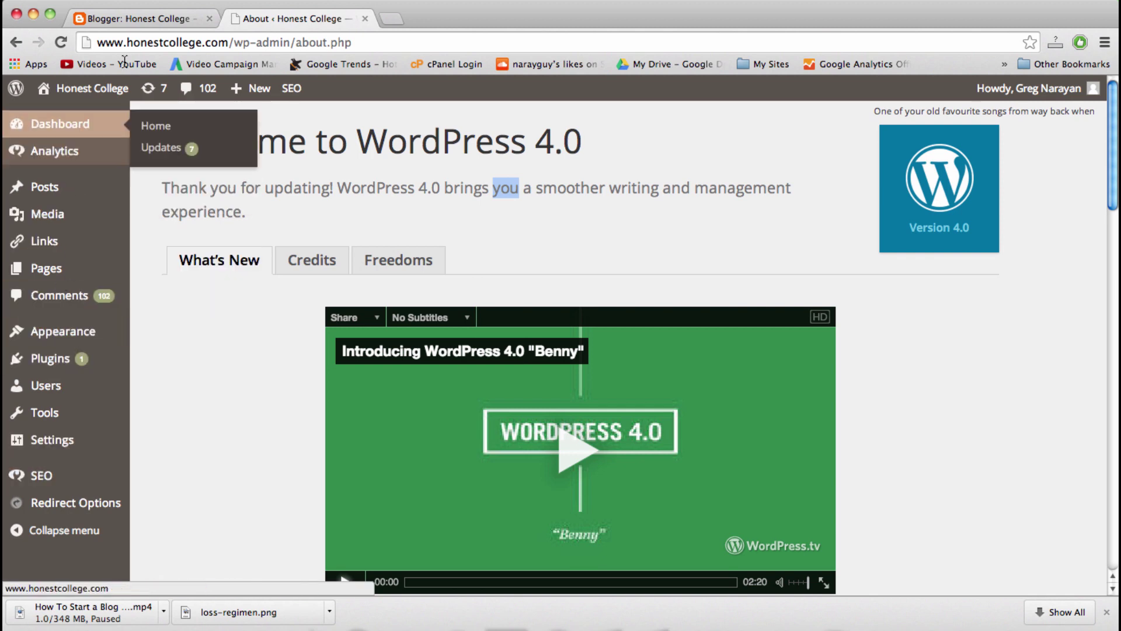
click(148, 19)
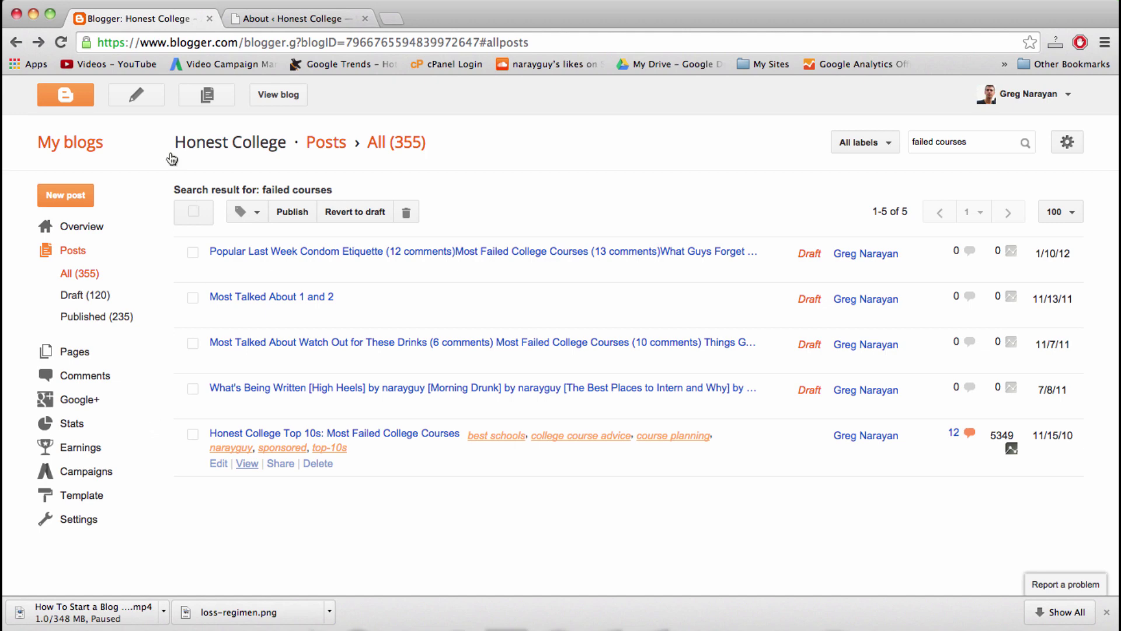
click(303, 13)
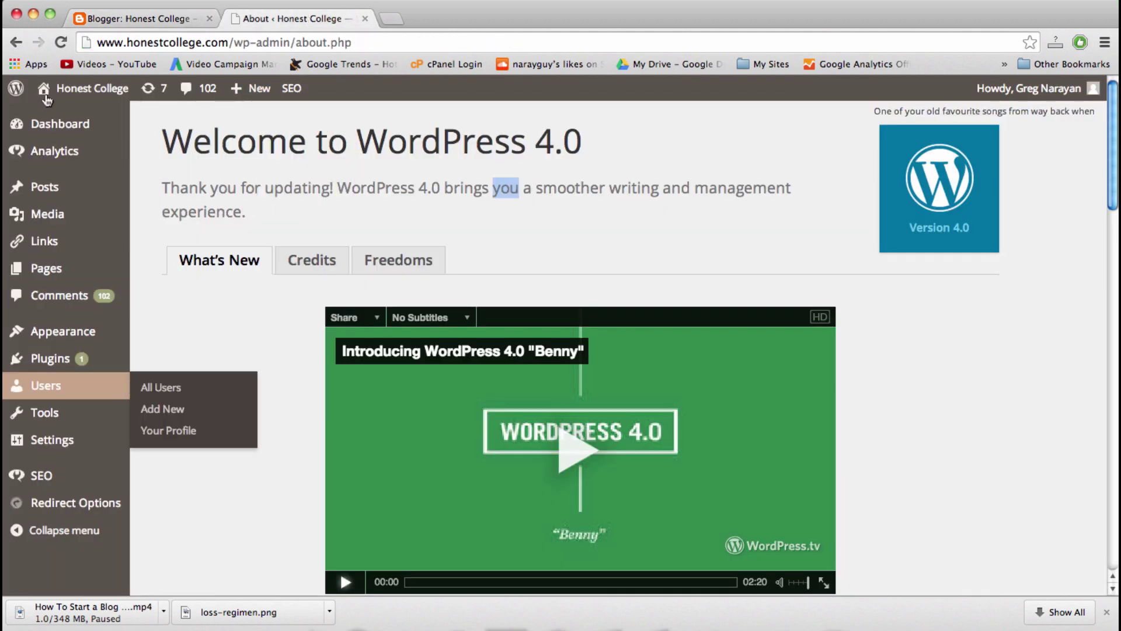
Go to Appearance > Themes to list installed themes, including the active Daily theme
mouse_move(77, 92)
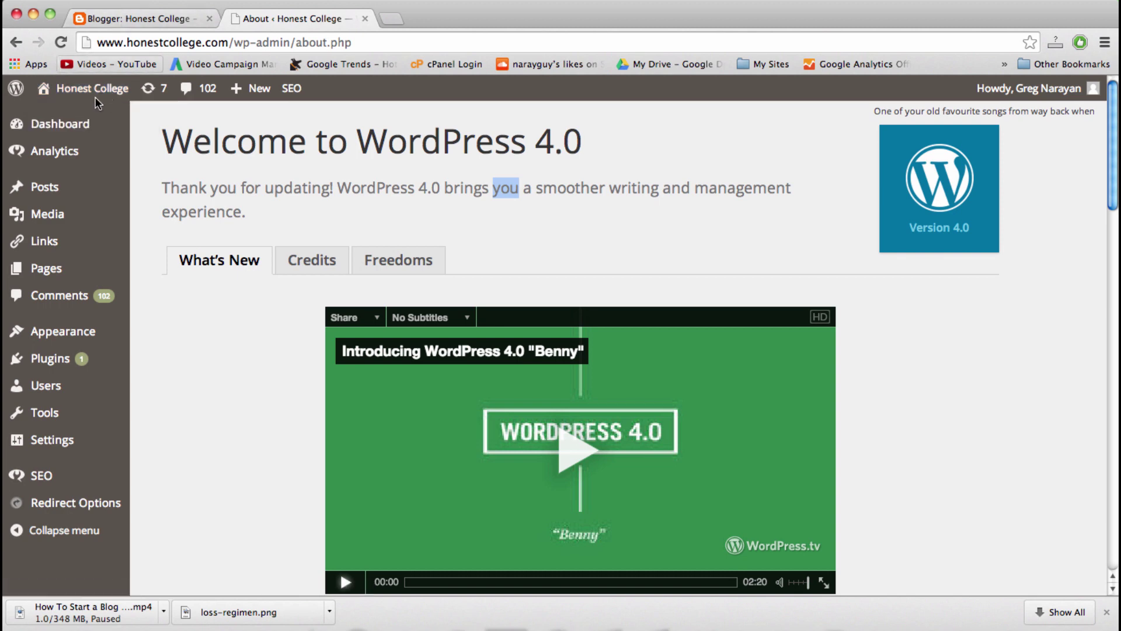
mouse_move(257, 92)
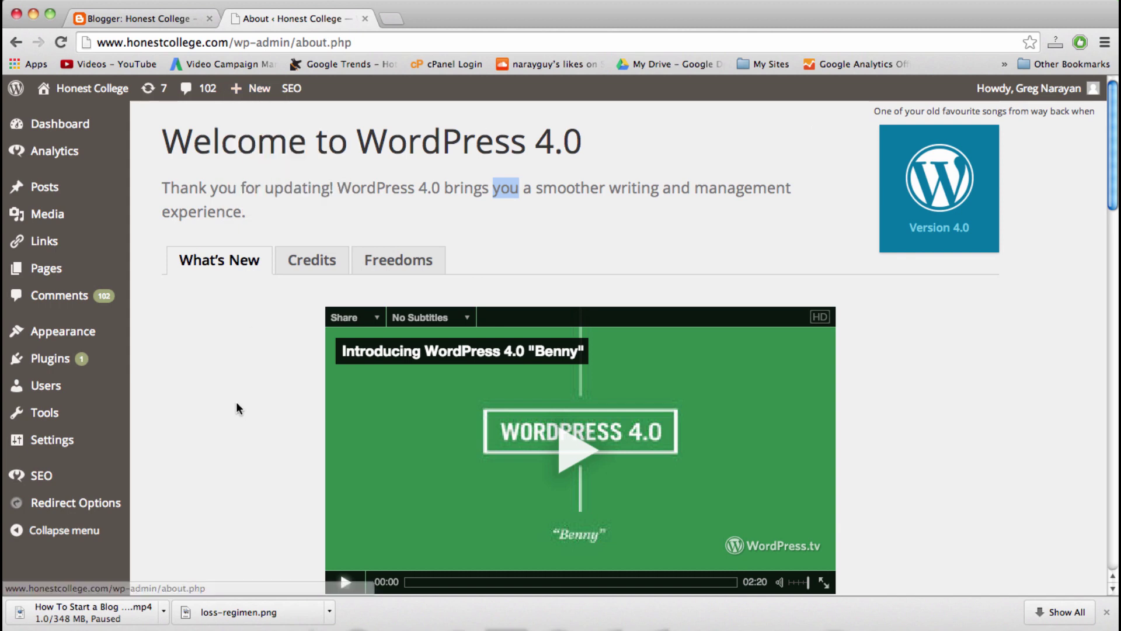
mouse_move(66, 338)
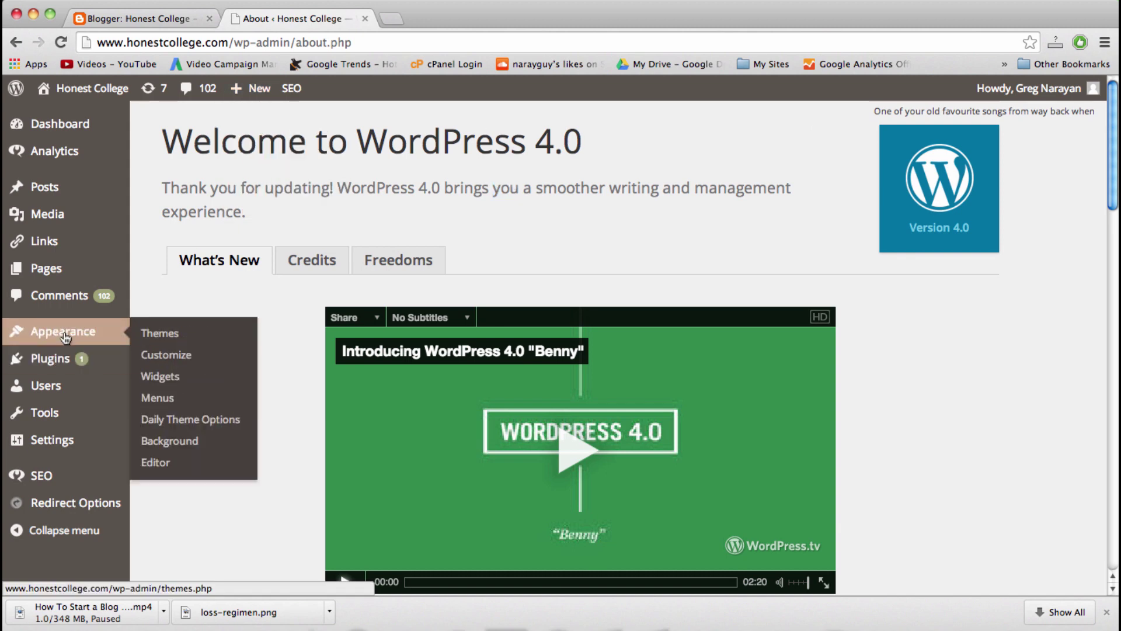
click(161, 337)
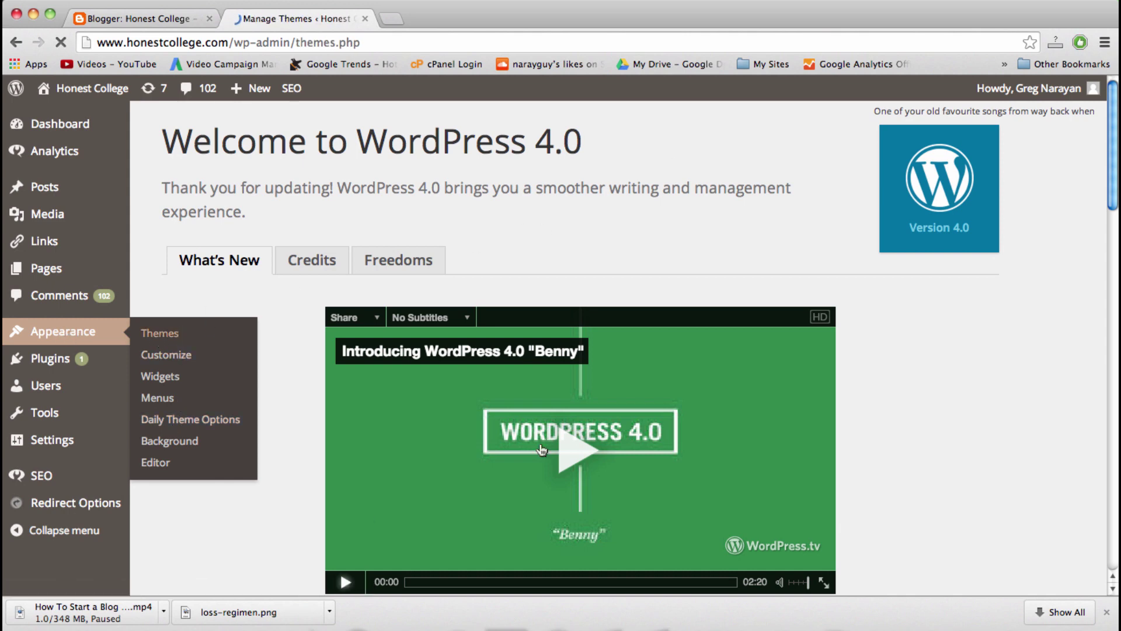
scroll(917, 412, down, 6)
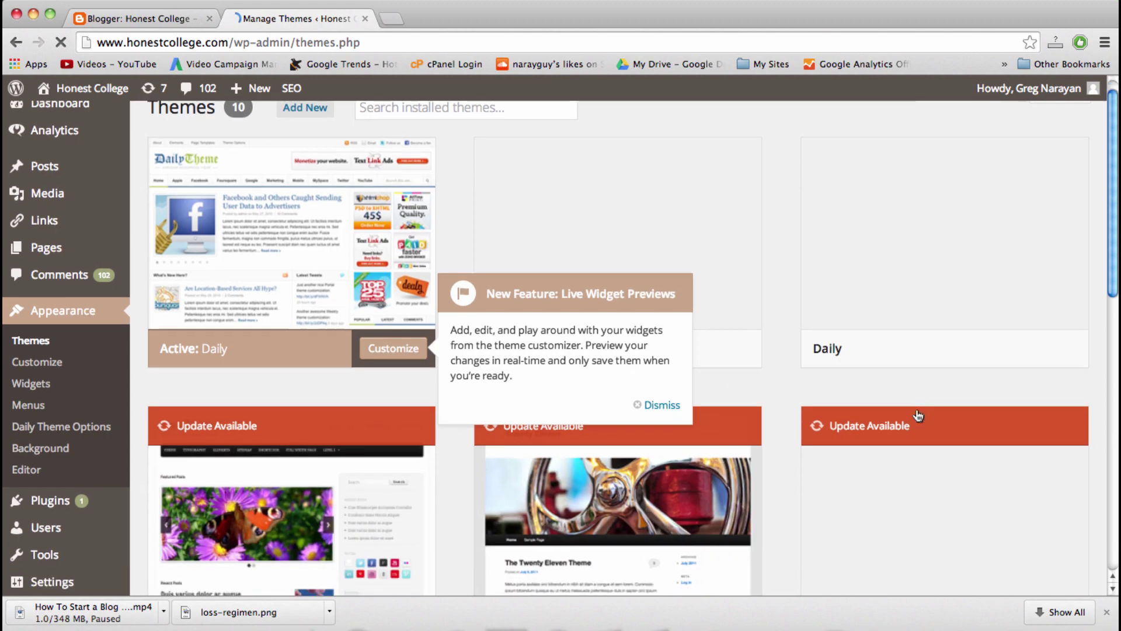
scroll(918, 415, down, 4)
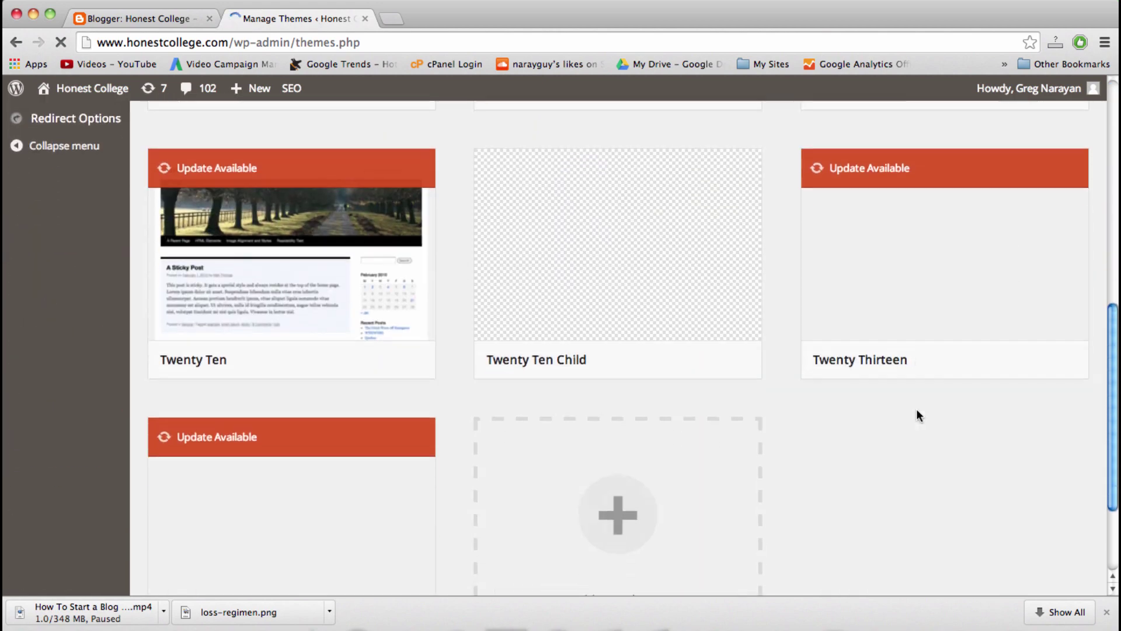
scroll(916, 409, up, 10)
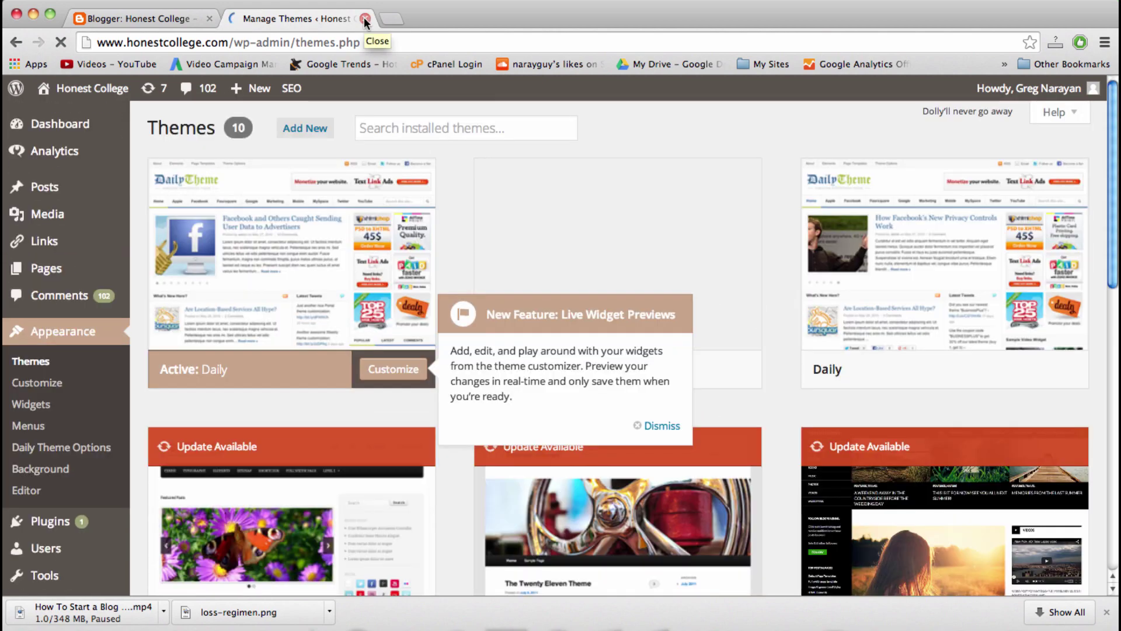
Close the themes tab and open the Blogger To WordPress Migration blog in a new tab
key(super+w)
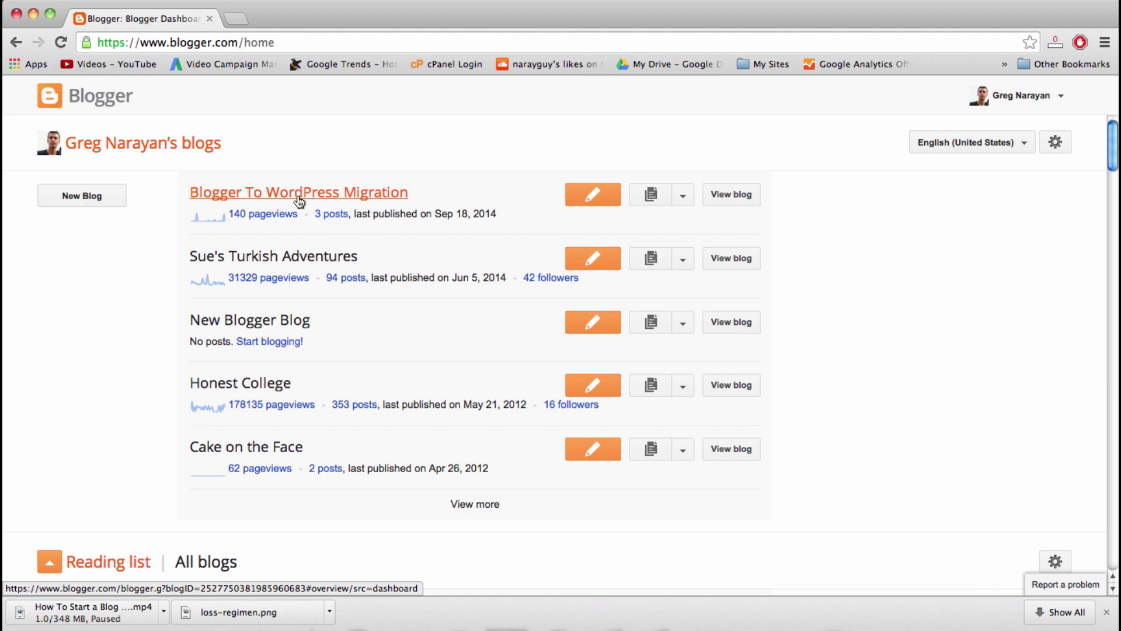
click(335, 201)
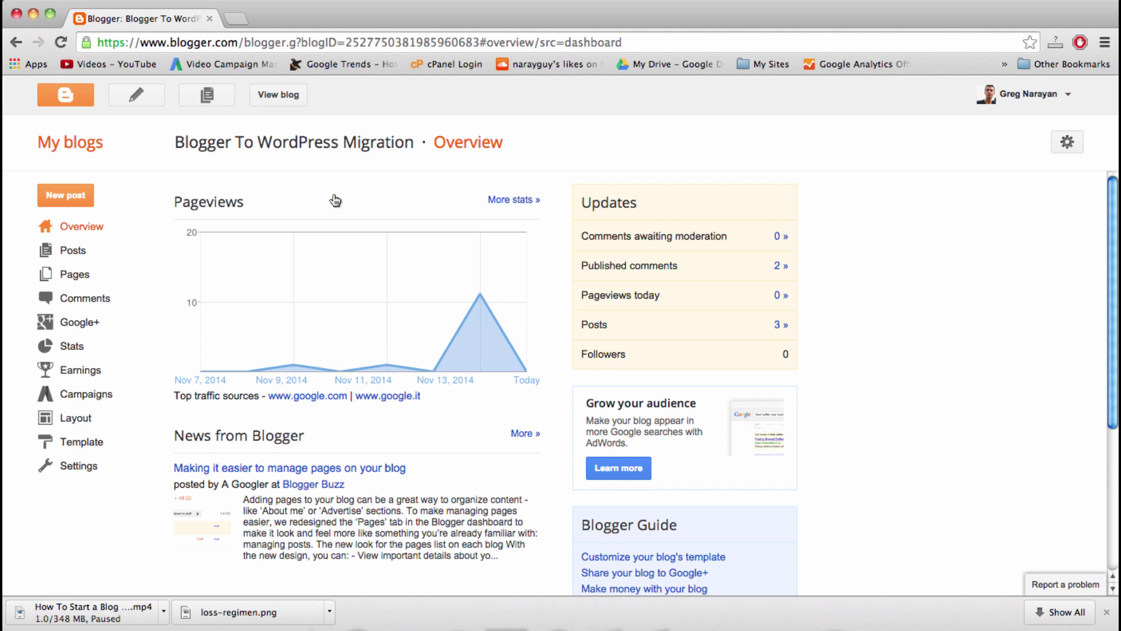
click(277, 94)
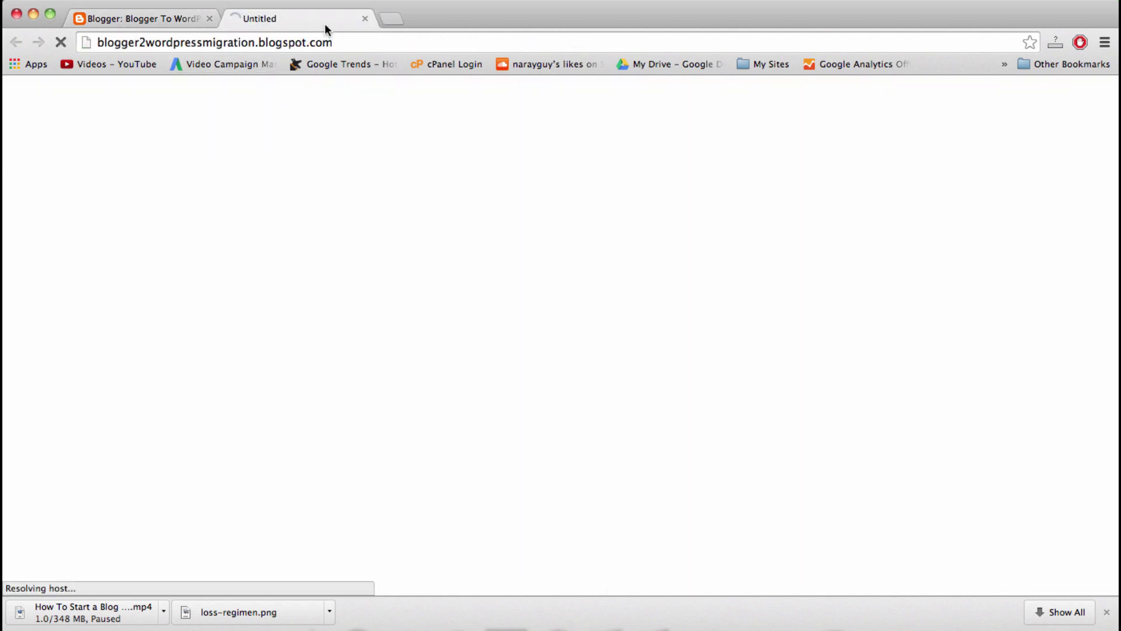
Highlight 'blogspot' in the blog's web address, then scroll through the blog's posts
double_click(288, 43)
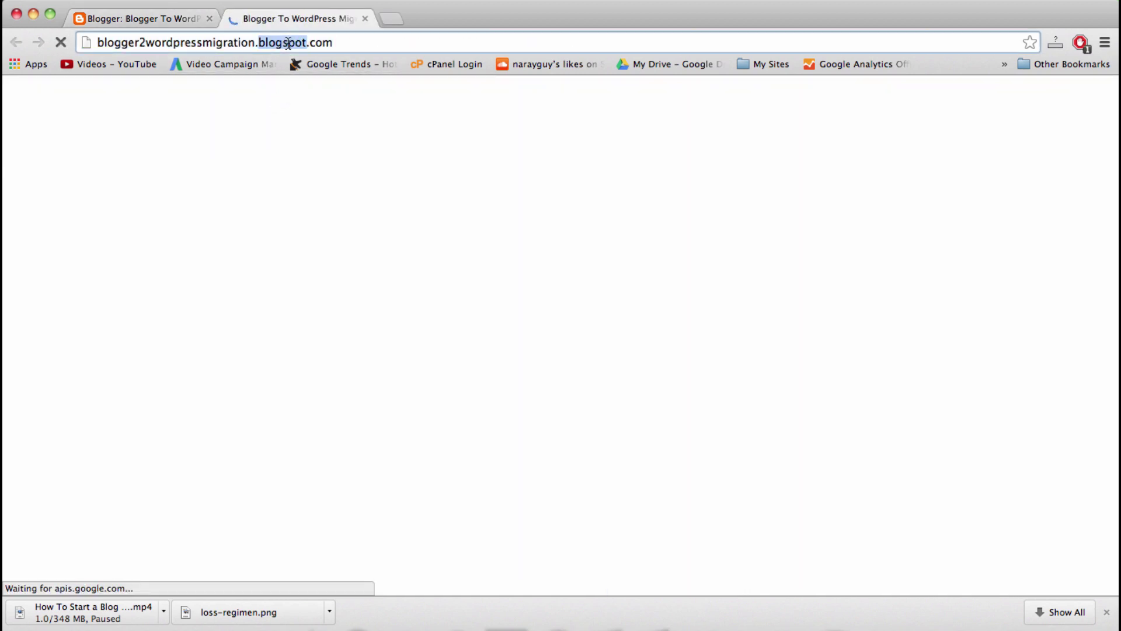
click(338, 42)
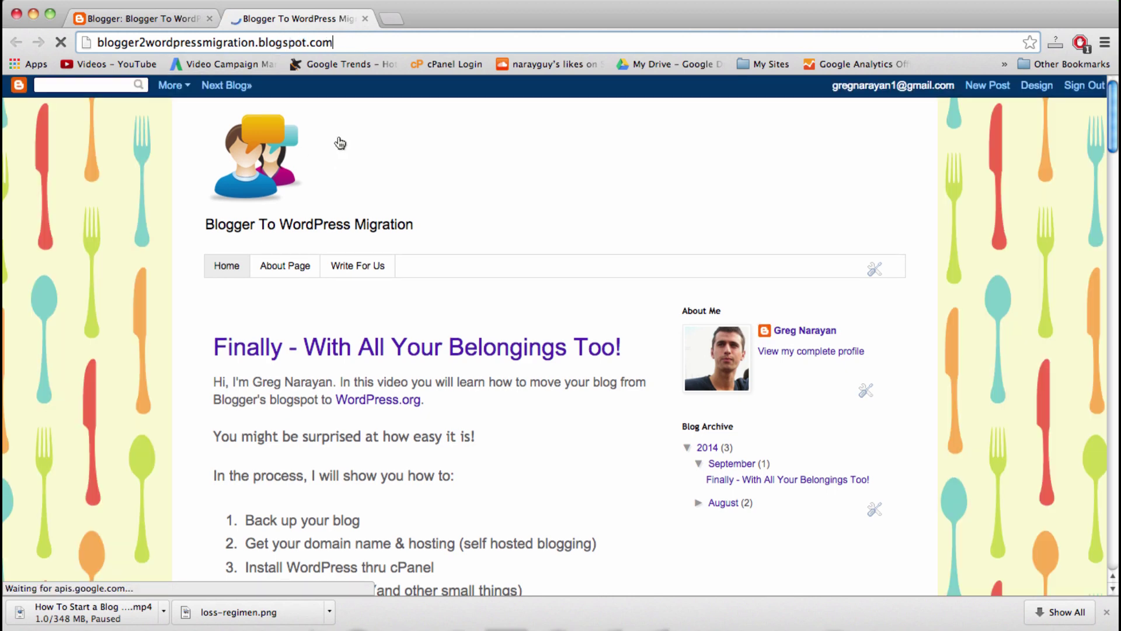
scroll(452, 189, down, 5)
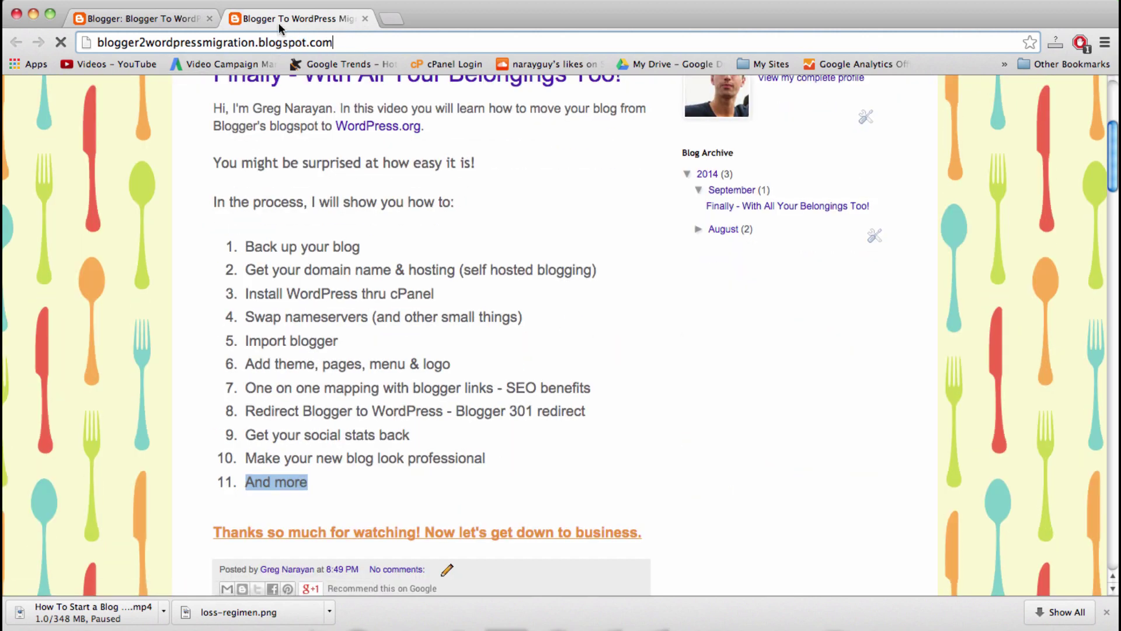
double_click(280, 42)
click(281, 42)
double_click(294, 42)
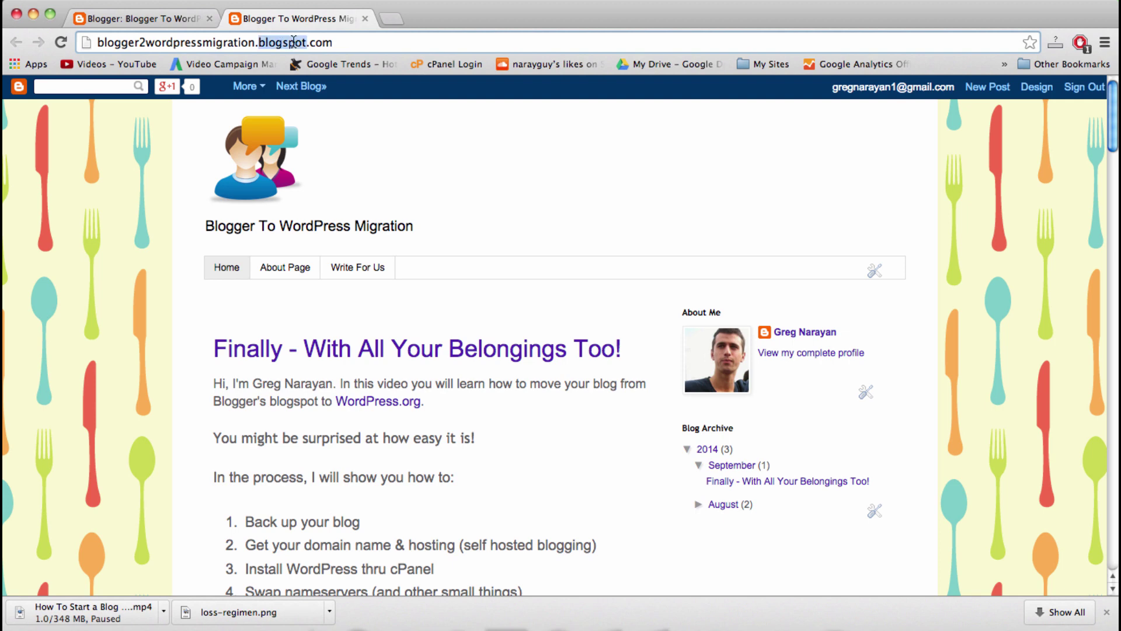
click(343, 42)
double_click(277, 43)
click(350, 42)
double_click(280, 44)
click(341, 46)
double_click(282, 43)
click(326, 44)
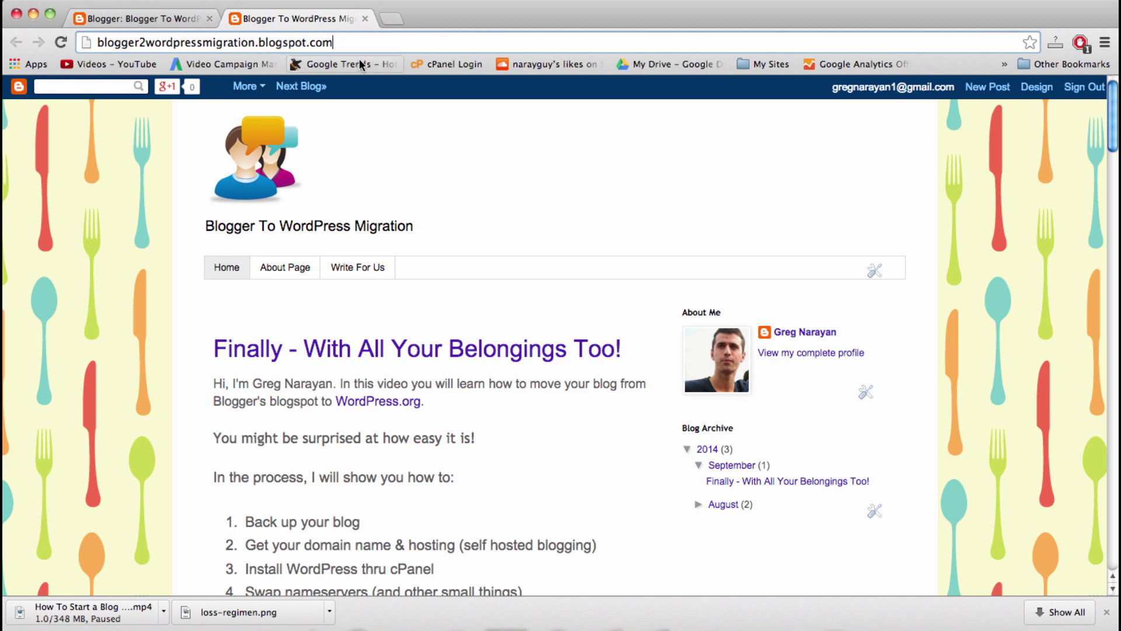
scroll(393, 298, down, 1)
scroll(394, 298, down, 20)
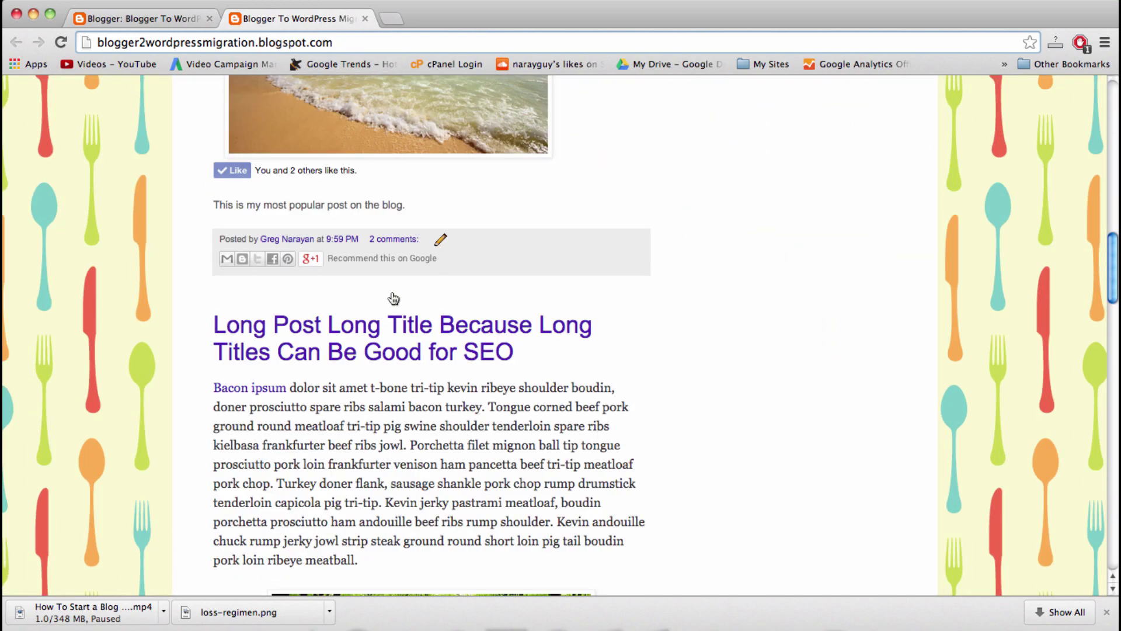
scroll(392, 299, down, 5)
scroll(391, 292, up, 15)
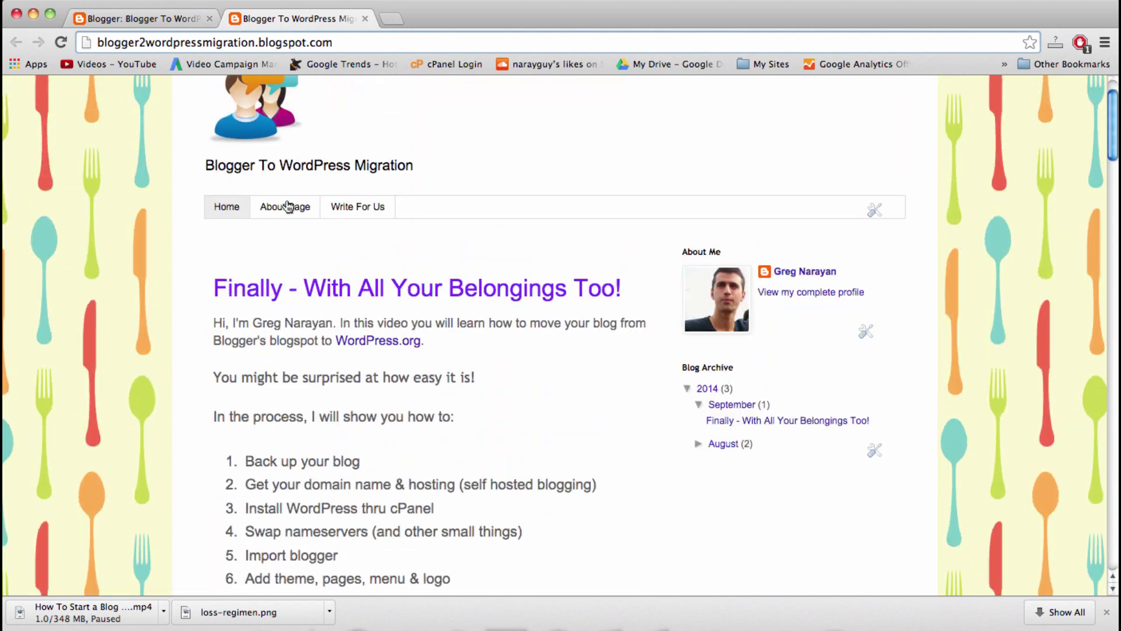
scroll(380, 392, down, 5)
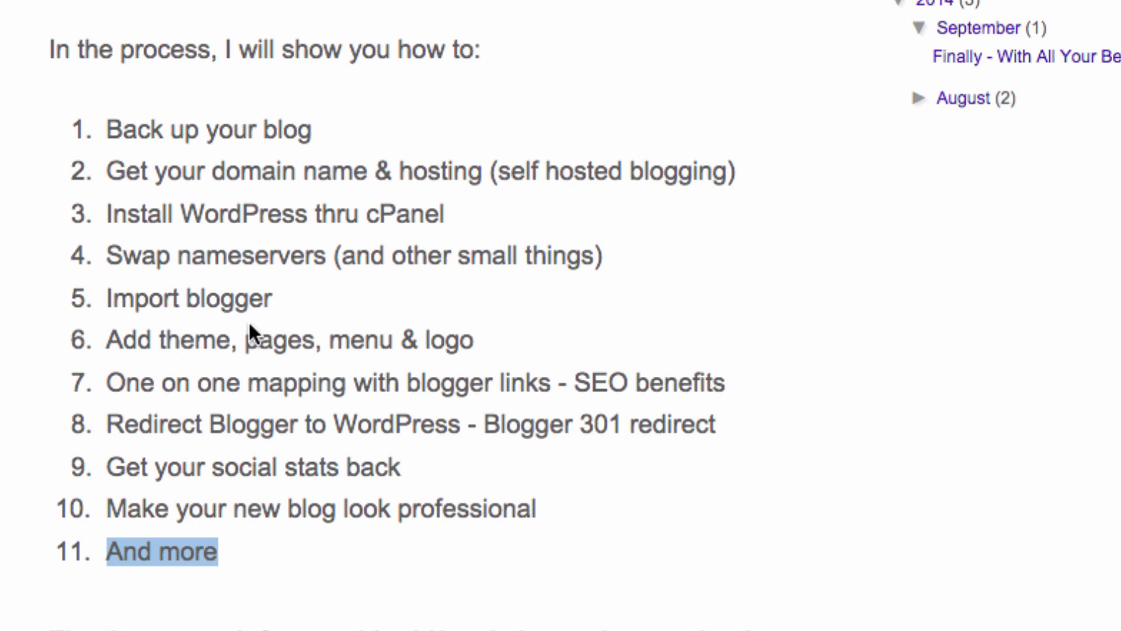
double_click(234, 307)
double_click(284, 344)
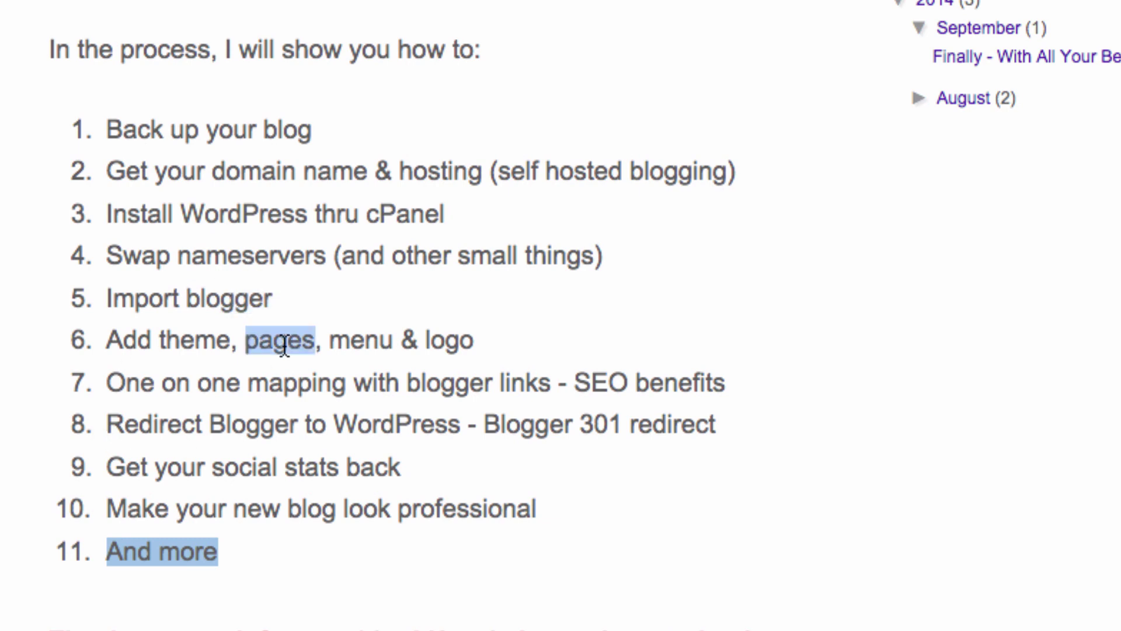
click(221, 311)
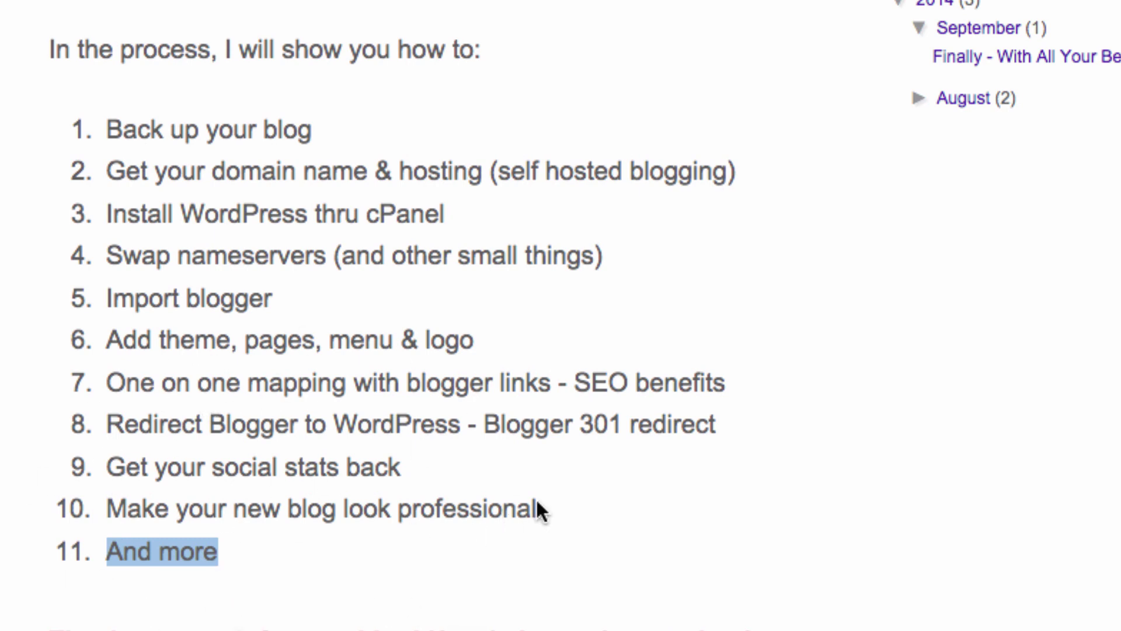
double_click(478, 514)
click(553, 505)
scroll(323, 512, down, 3)
scroll(323, 509, up, 3)
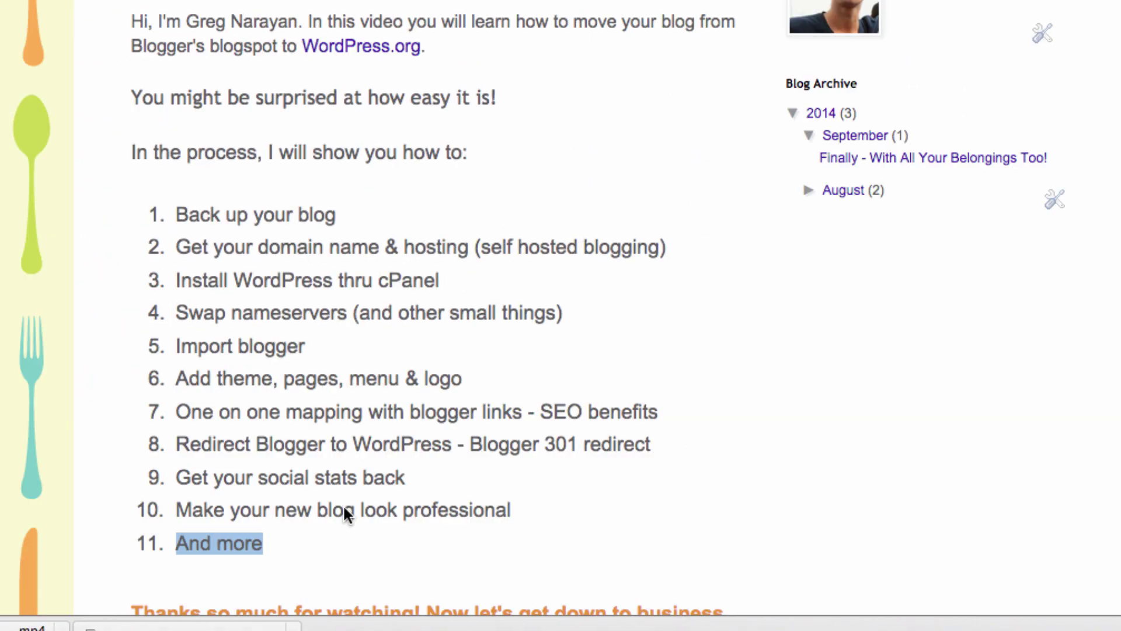
scroll(362, 519, down, 8)
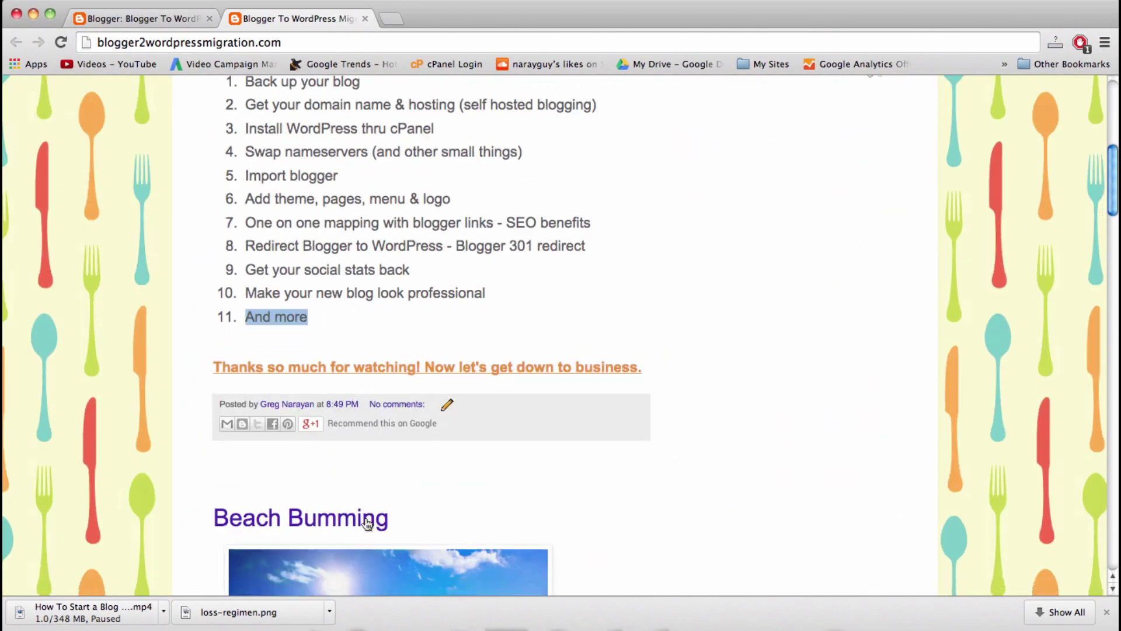
Scroll past Beach Bumming and open the 'Long Post Long Title…' post on its own page
scroll(366, 522, down, 7)
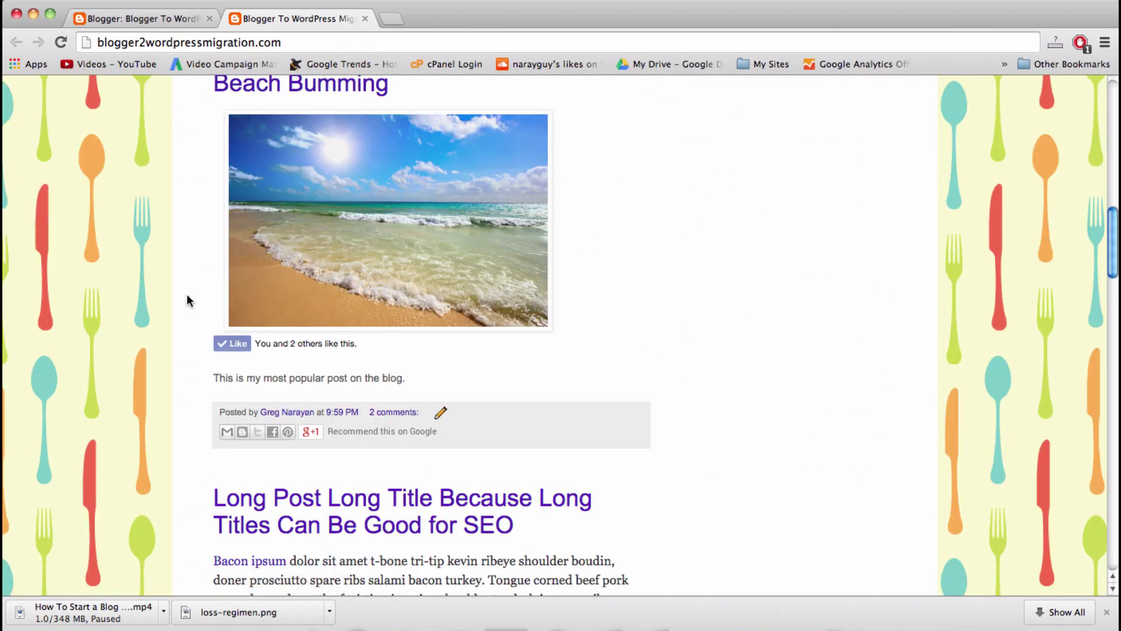
scroll(151, 207, up, 2)
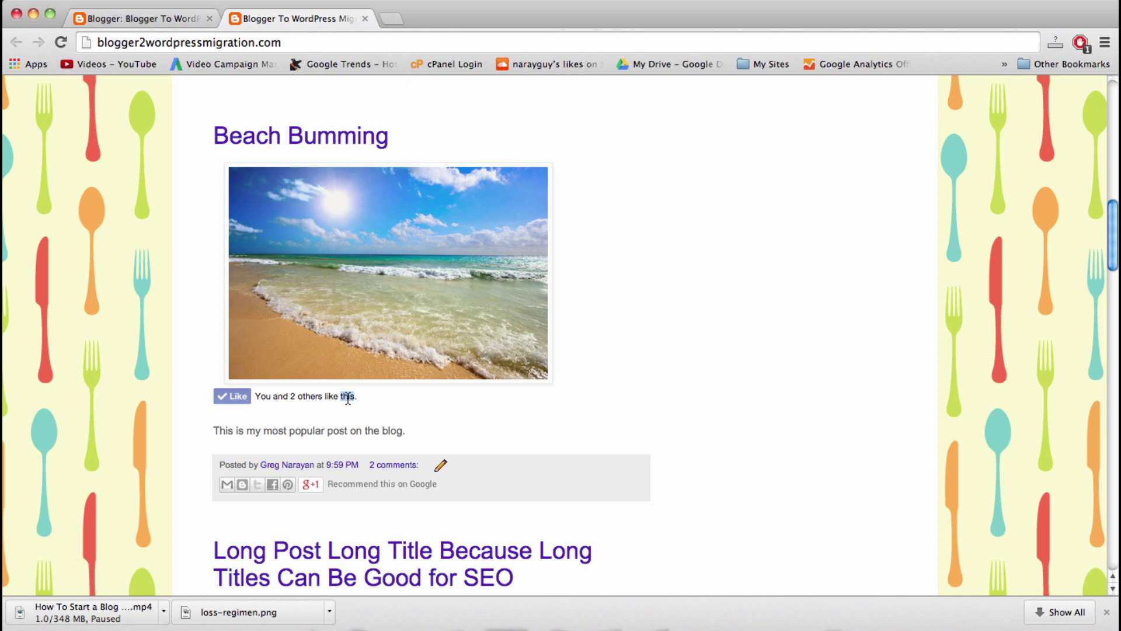
scroll(369, 394, down, 6)
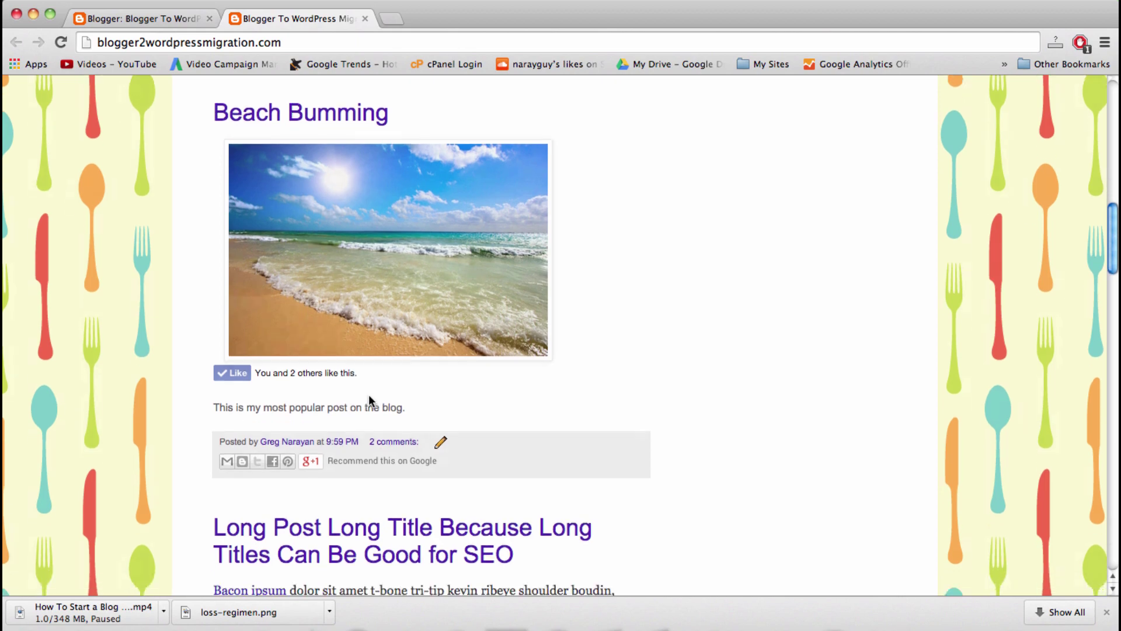
click(390, 227)
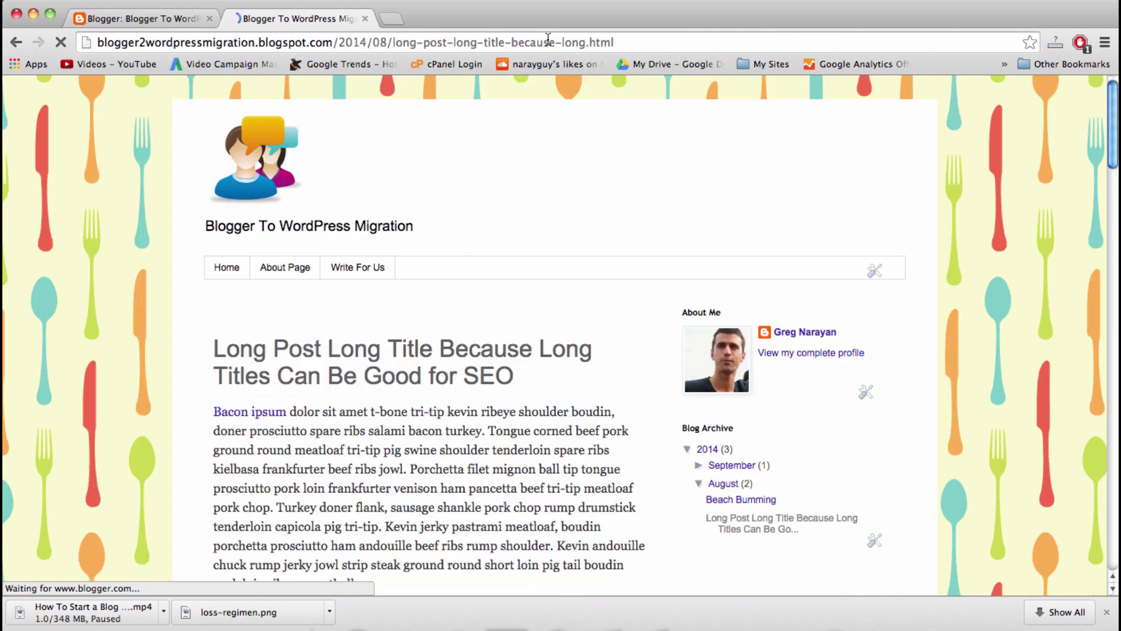
Highlight the post's page name in the address bar
click(616, 42)
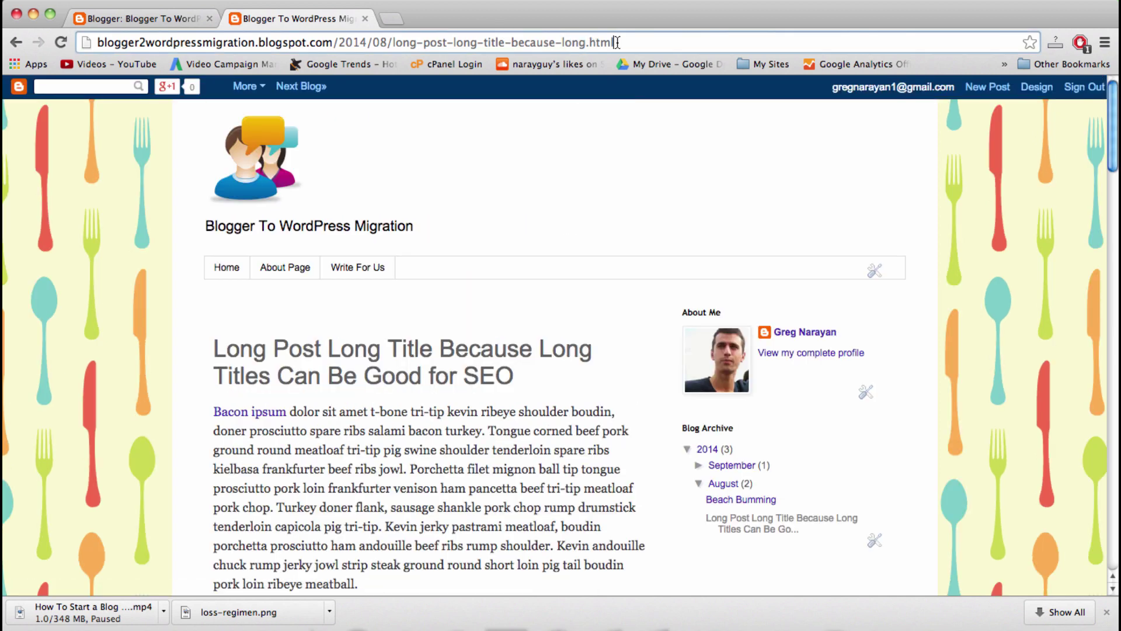
drag(633, 42, 392, 41)
click(392, 42)
Return to the blog's home page and edit the 'Finally - With All Your Belongings Too!' post
click(17, 43)
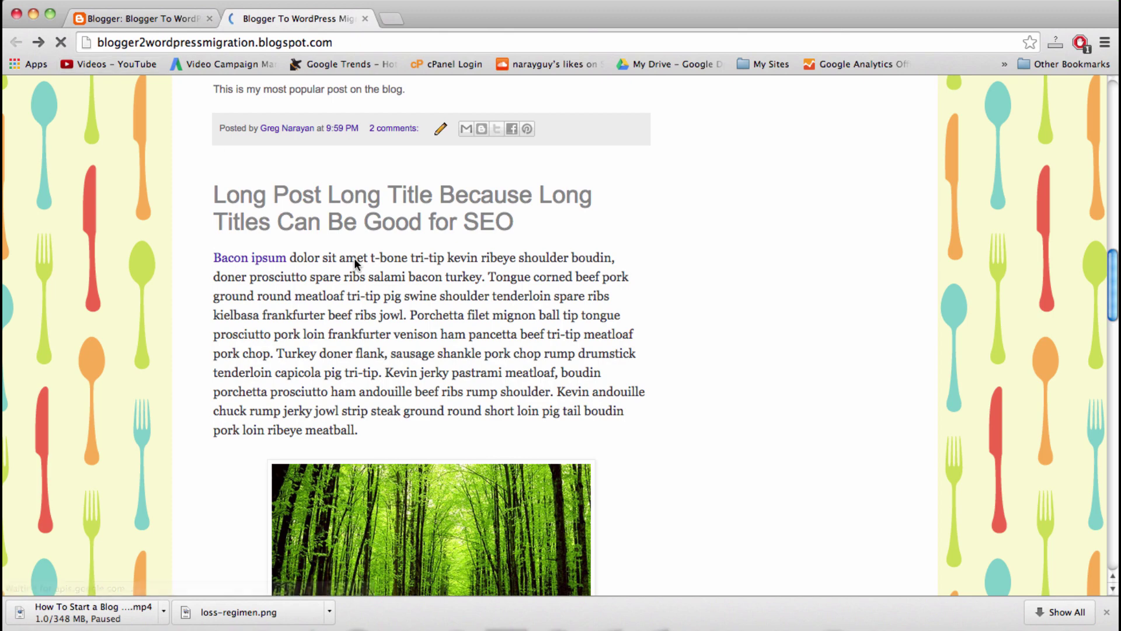
scroll(511, 348, down, 10)
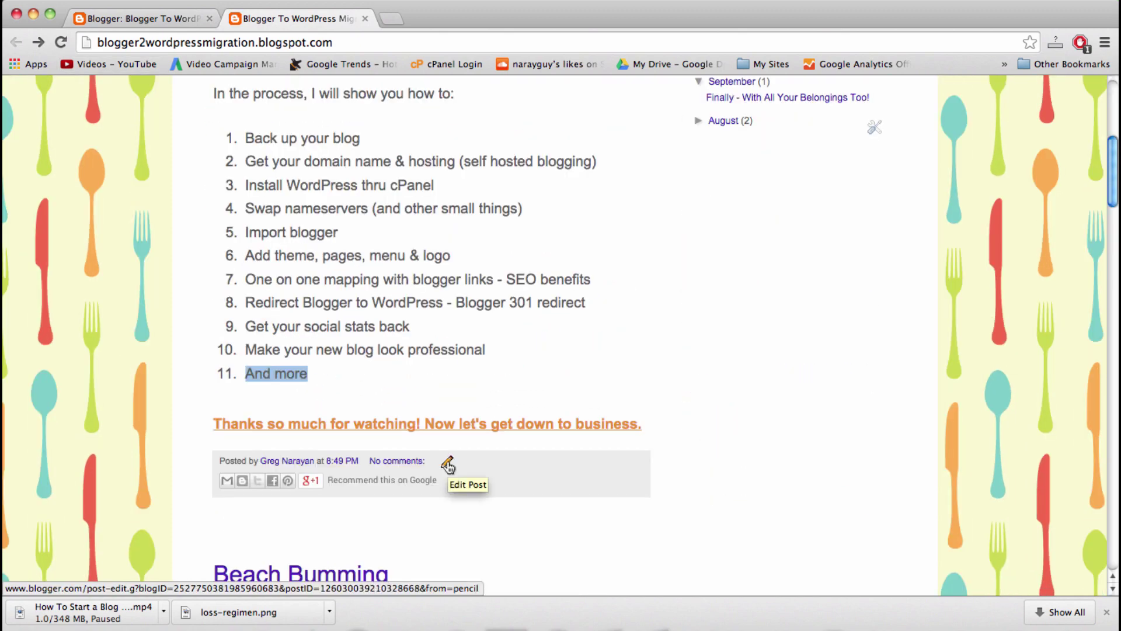
scroll(447, 465, up, 10)
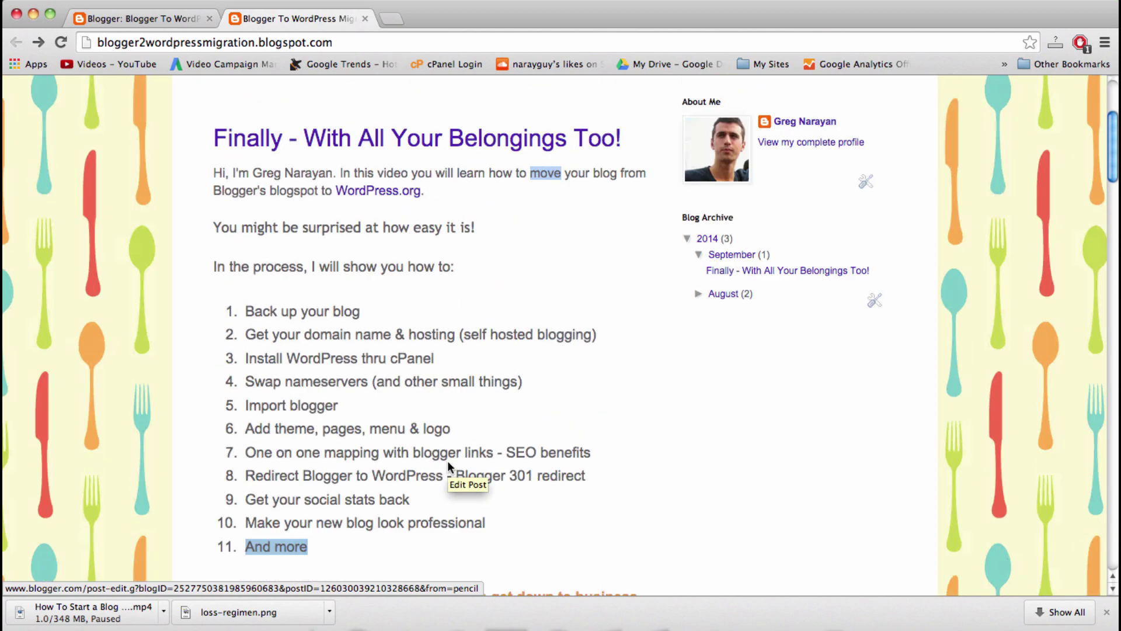
scroll(447, 464, down, 4)
scroll(448, 464, down, 5)
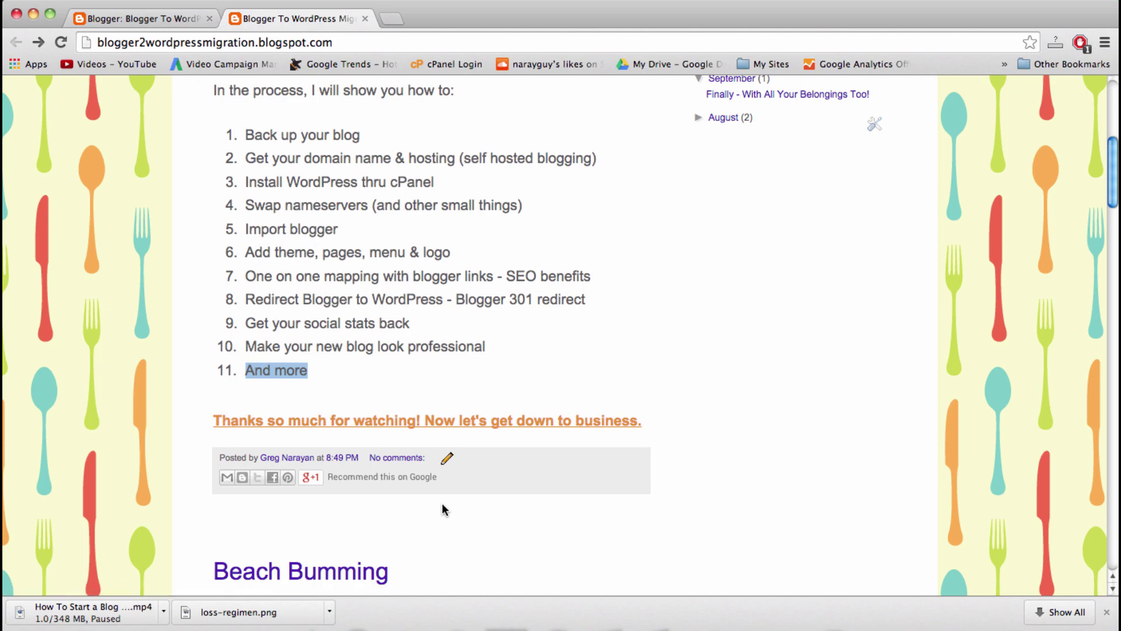
click(447, 460)
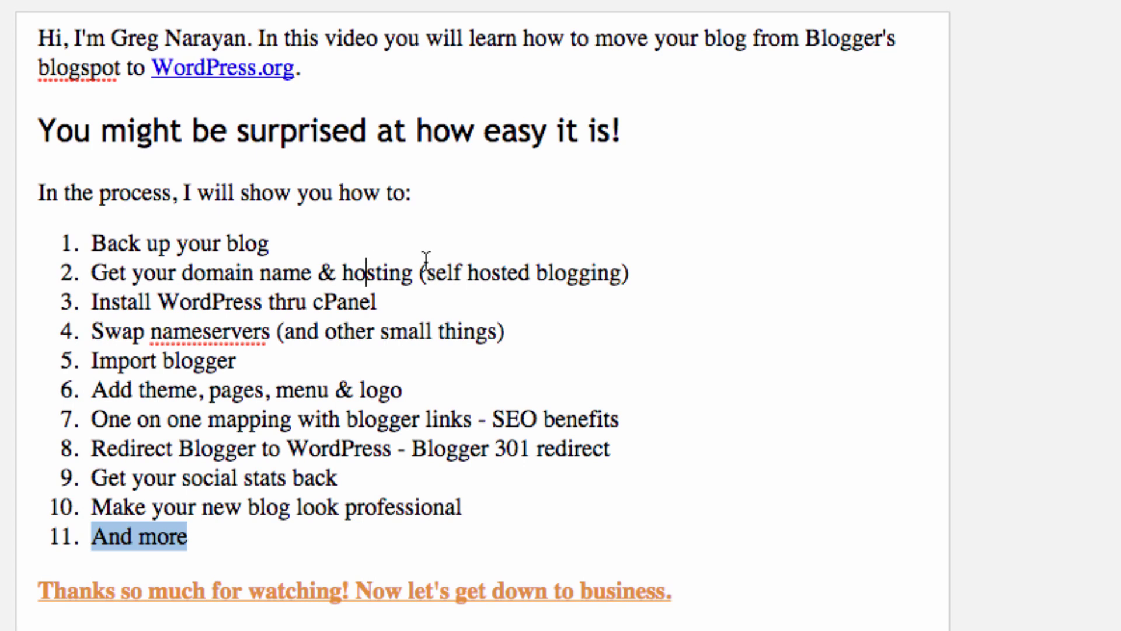
Add a new list item 3 after step 2 reading 'Costs: domain $13/year, hosting $7/month'
click(668, 280)
key(Return)
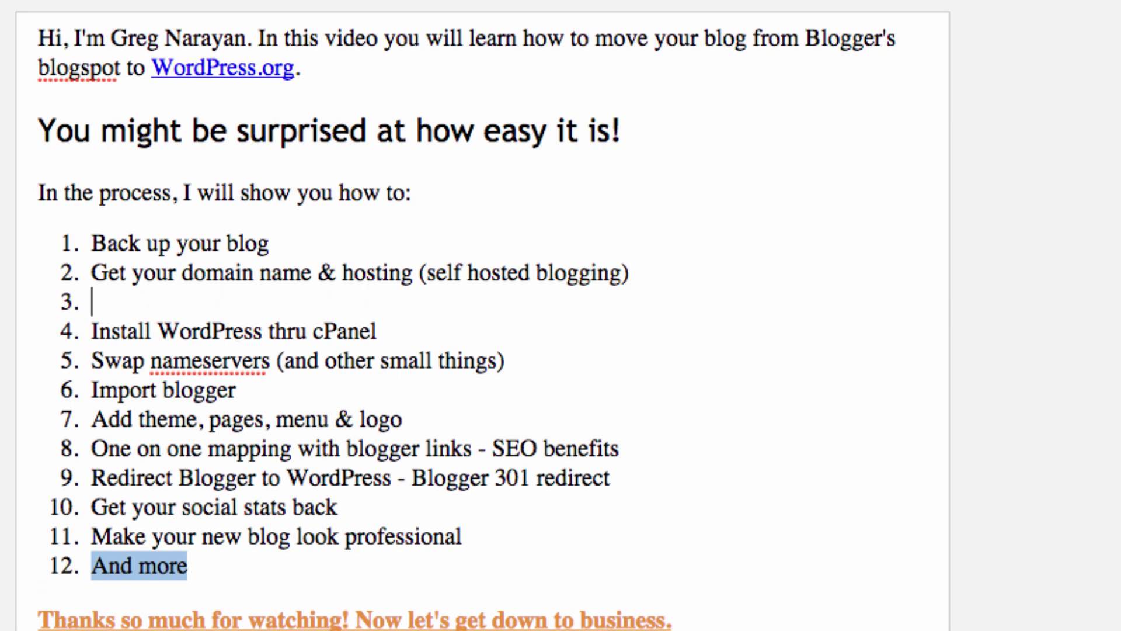
text(Costs)
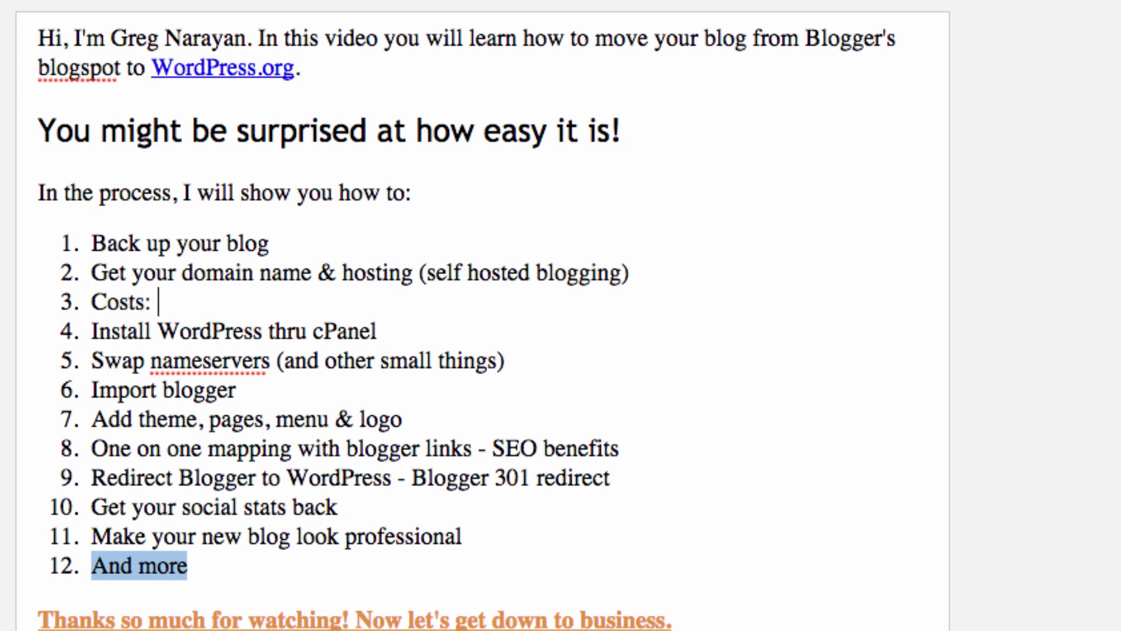
text(: domain 13)
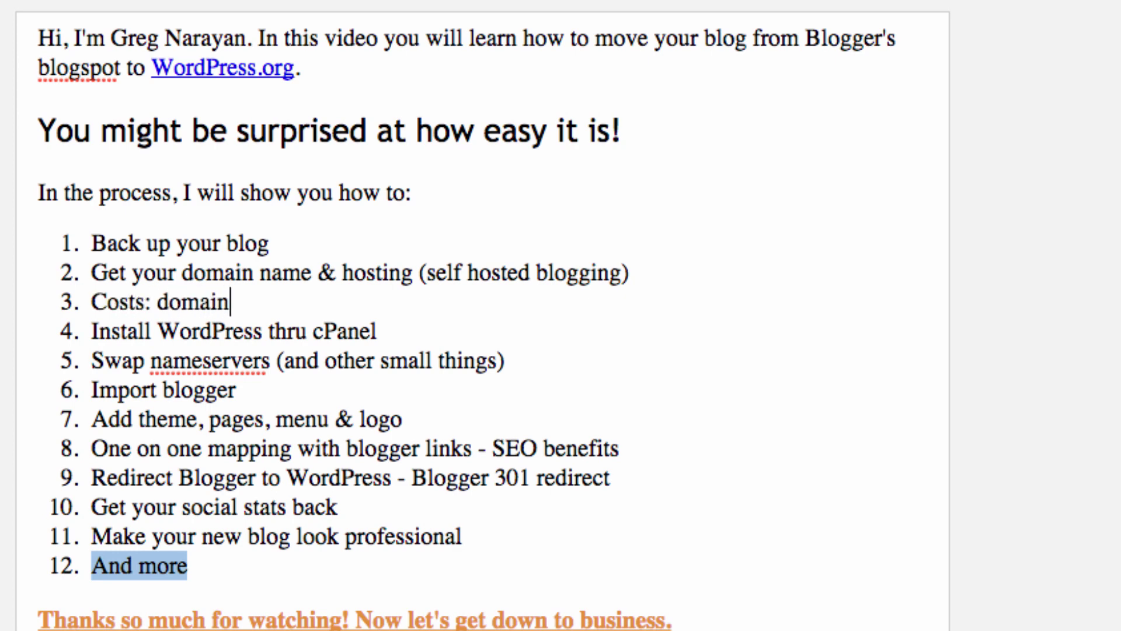
key(BackSpace)
key(BackSpace)
text($13/yr)
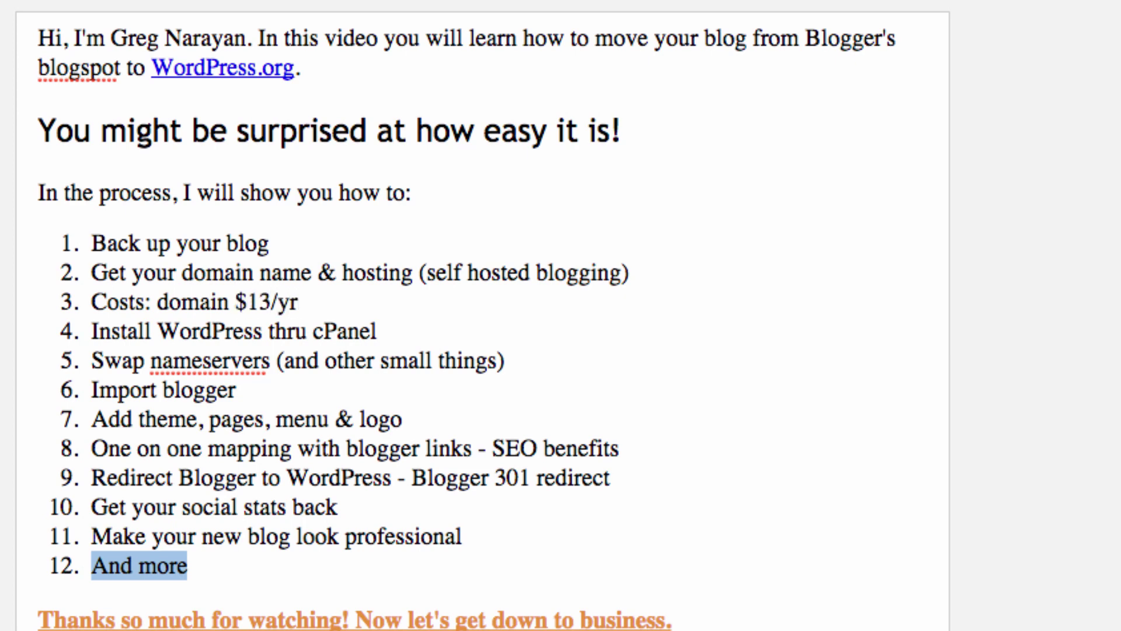
key(BackSpace)
text(ear,)
text(hosting)
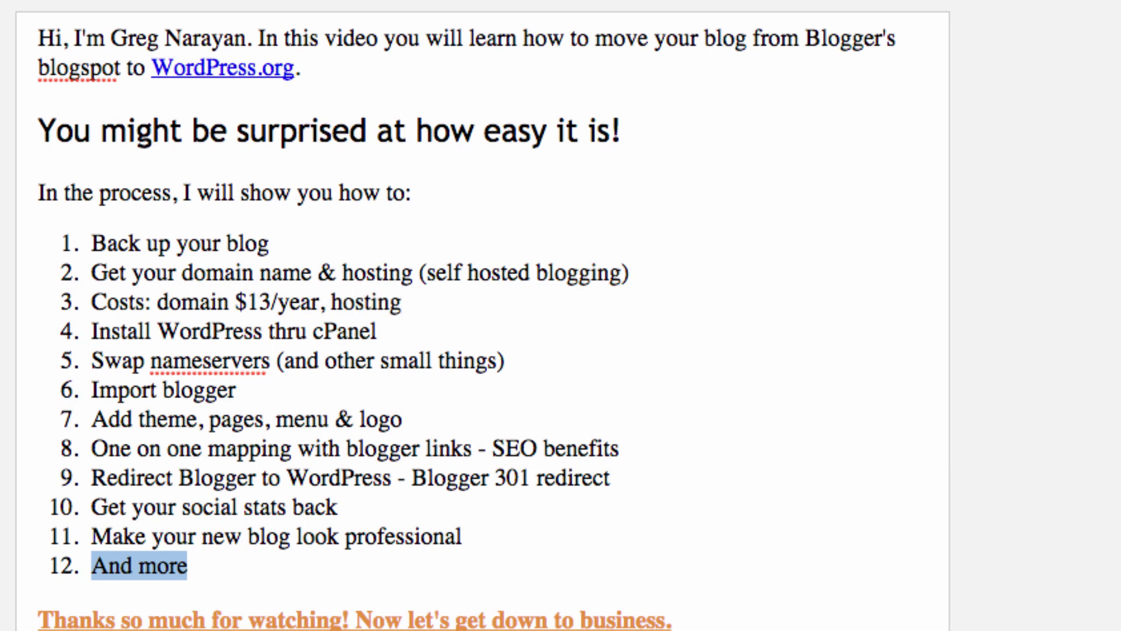
text( $7/month)
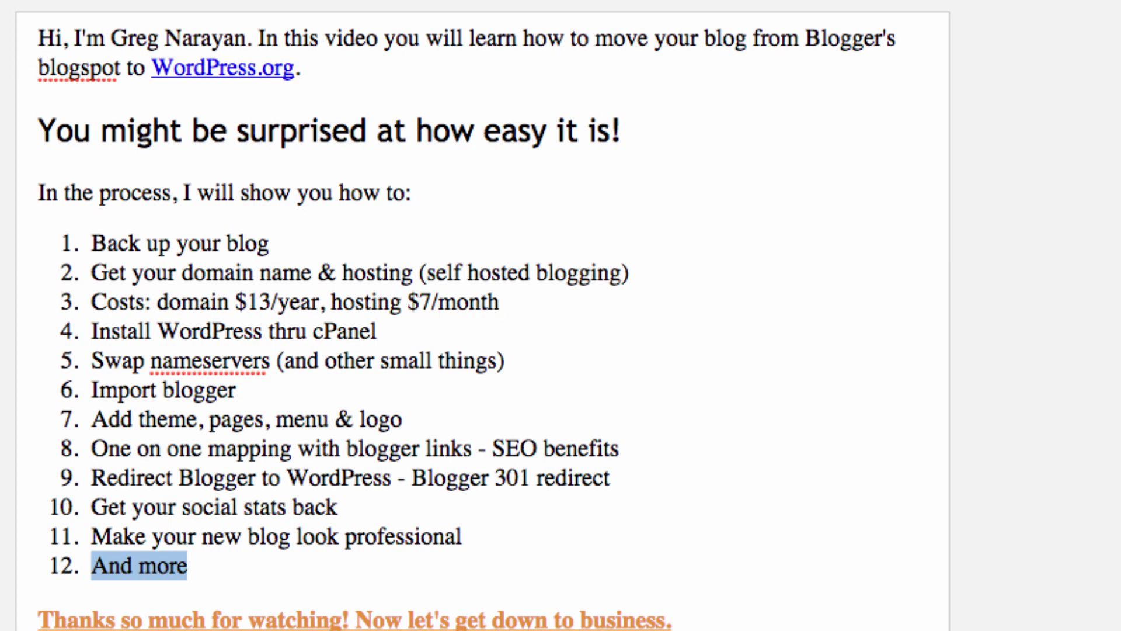
Correct the hosting price in step 3 so it ends 'hosting $7/month'
key(BackSpace)
key(BackSpace)
key(BackSpace)
key(BackSpace)
key(BackSpace)
key(BackSpace)
key(BackSpace)
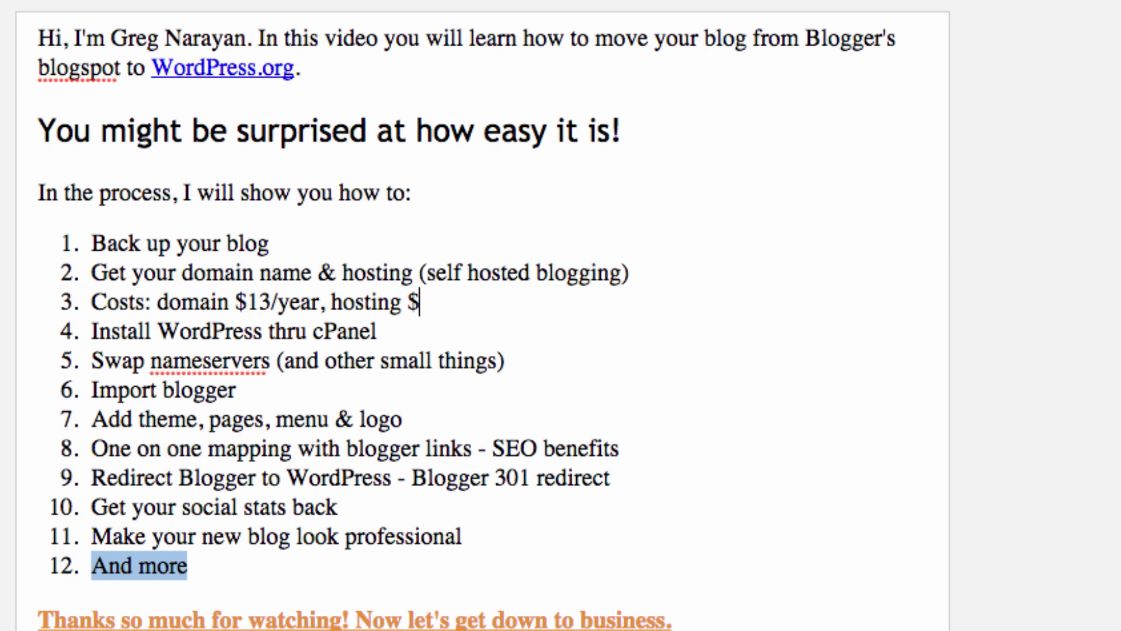
text(4/month.y)
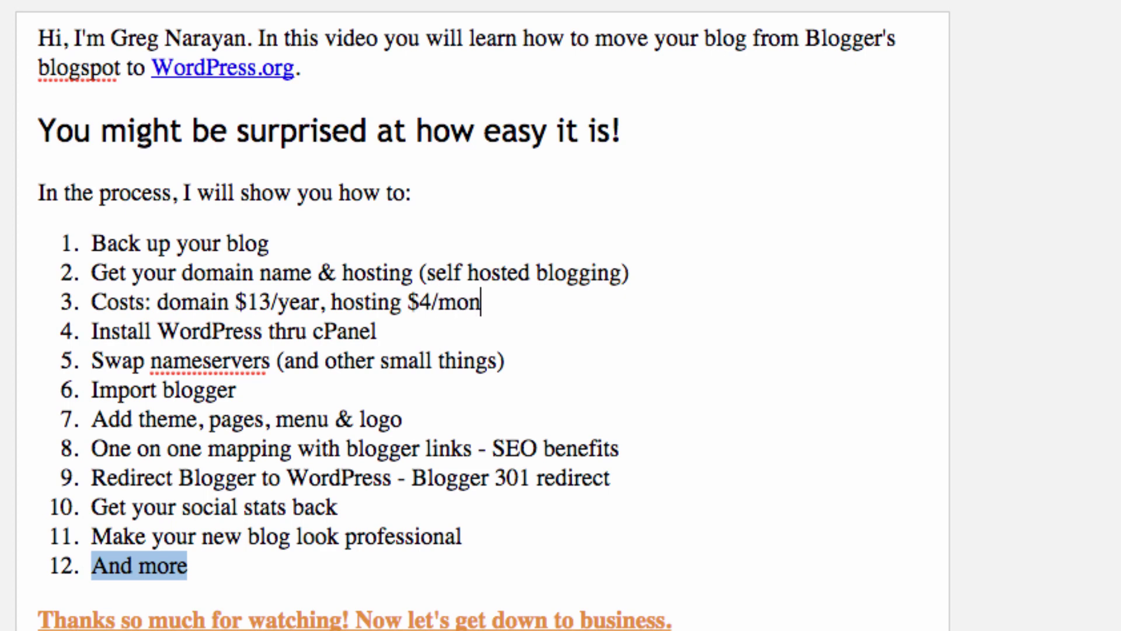
key(BackSpace)
key(BackSpace)
text(/year)
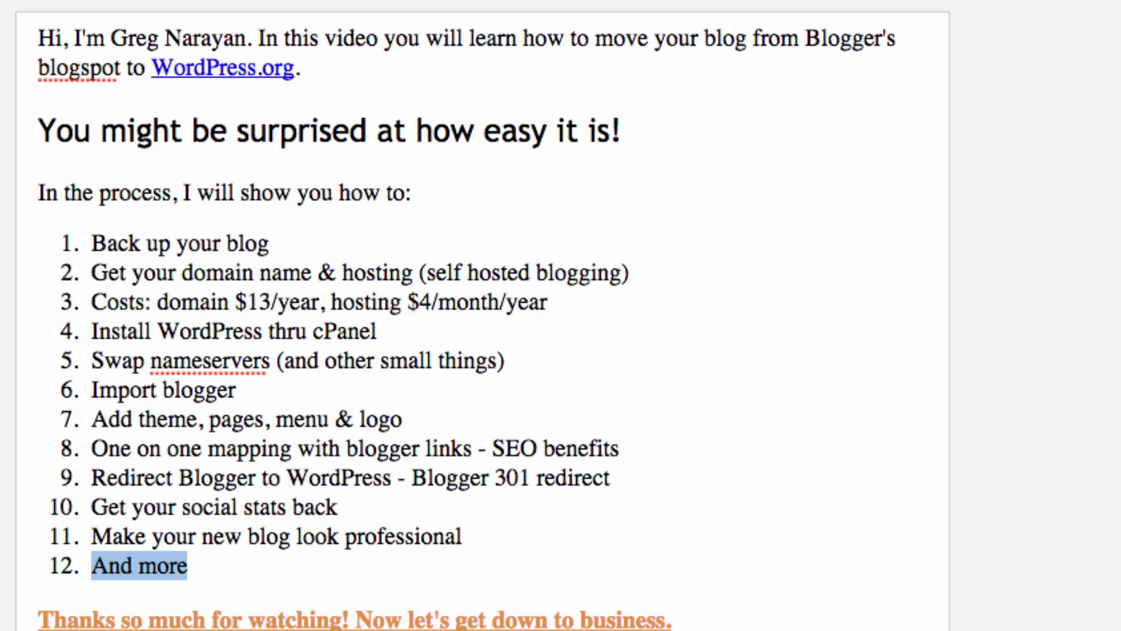
key(BackSpace)
key(BackSpace)
key(BackSpace)
key(BackSpace)
key(BackSpace)
key(BackSpace)
key(BackSpace)
key(BackSpace)
key(BackSpace)
key(BackSpace)
key(BackSpace)
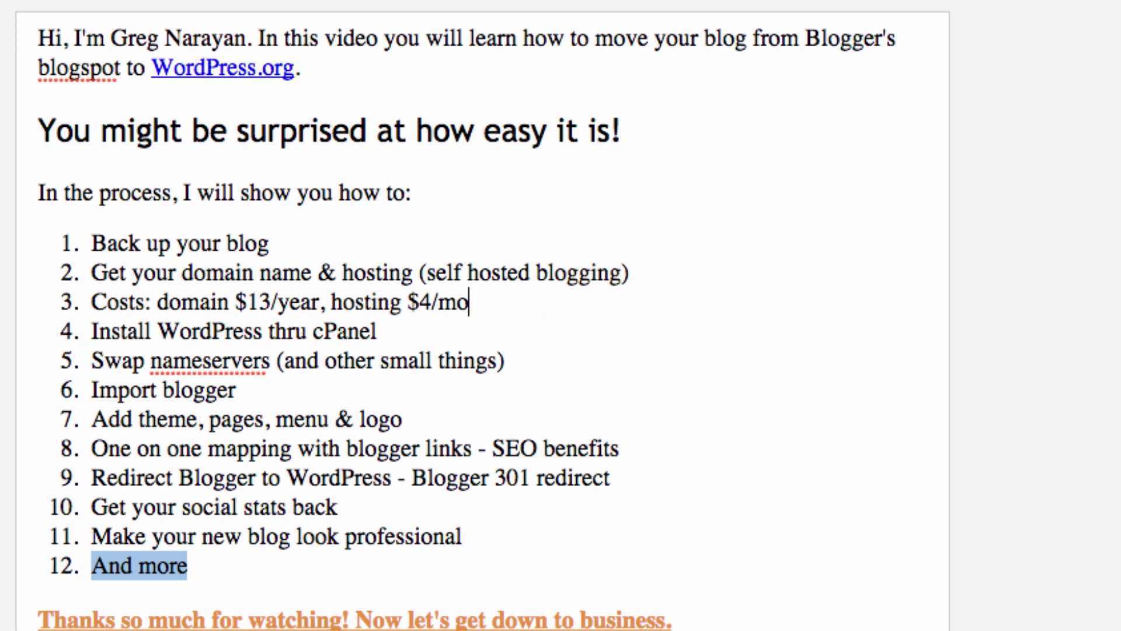
key(BackSpace)
text(7/year)
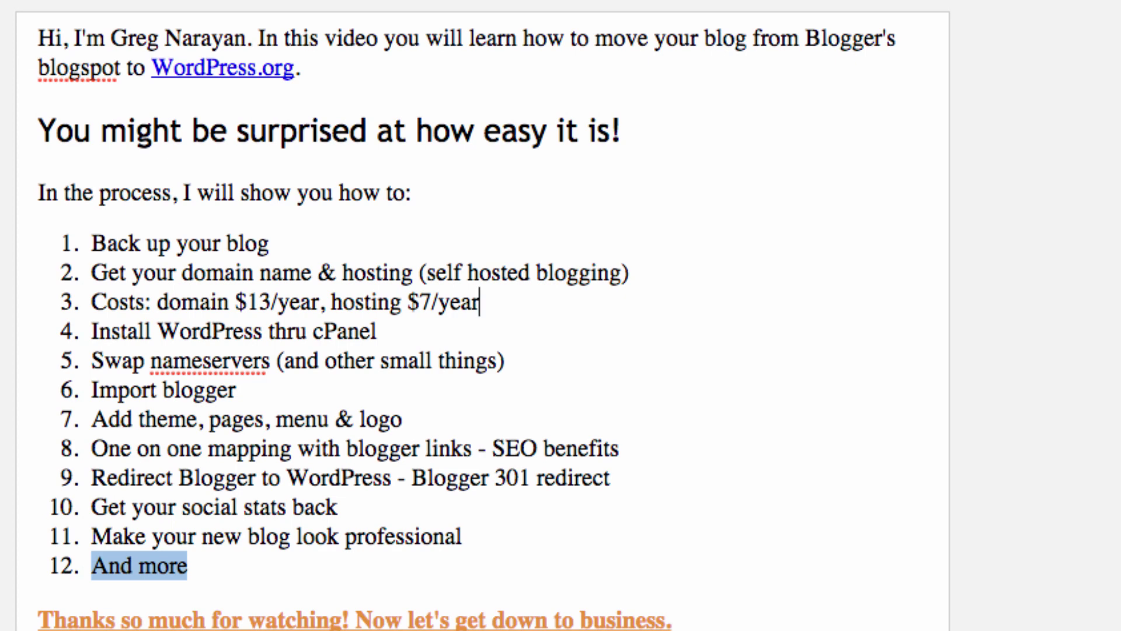
key(BackSpace)
key(BackSpace)
key(BackSpace)
key(BackSpace)
text(month)
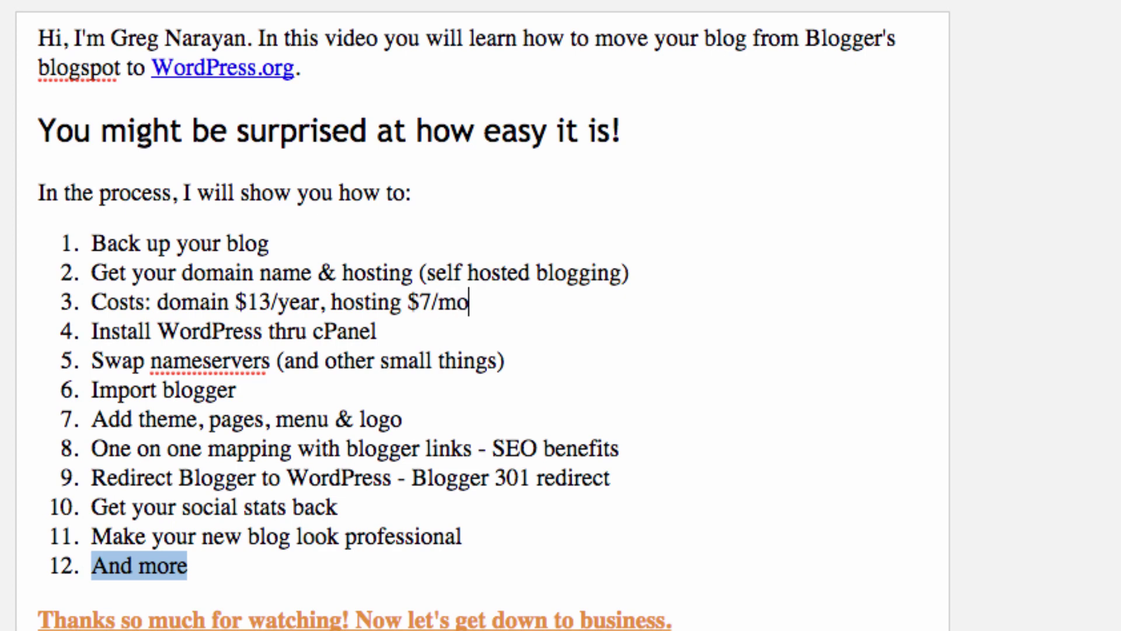
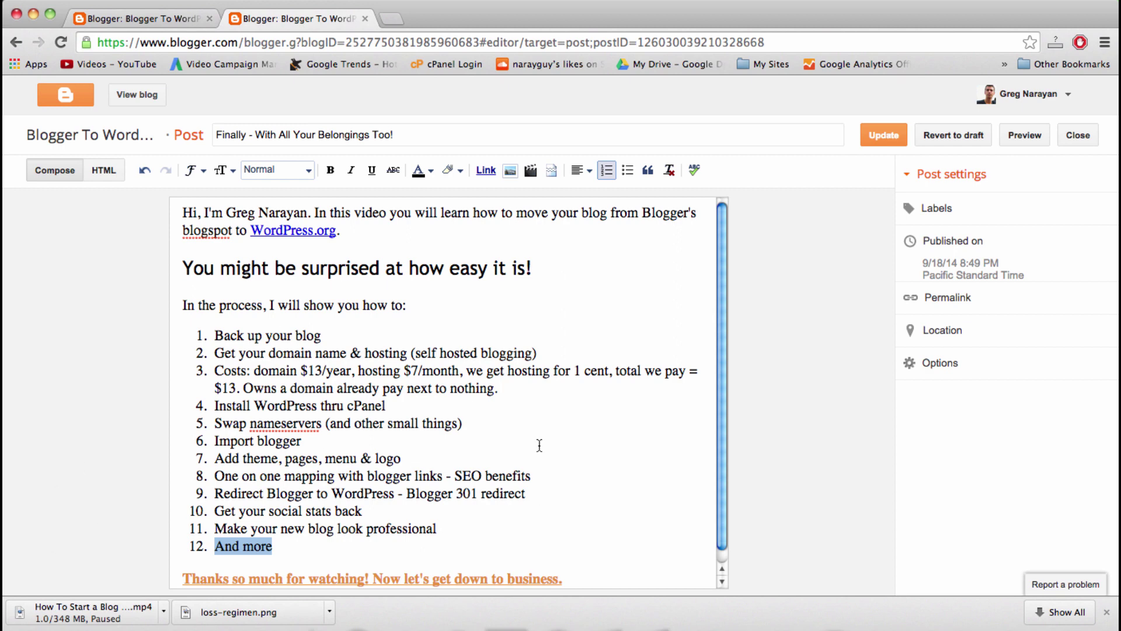
click(364, 18)
click(236, 18)
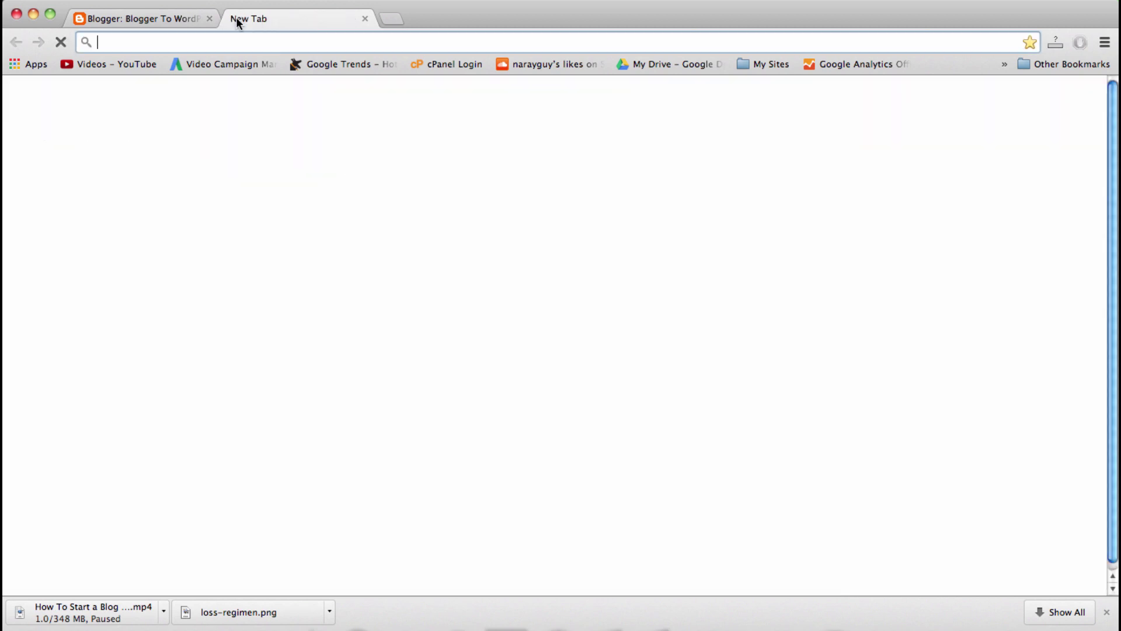
text(www.hostgat)
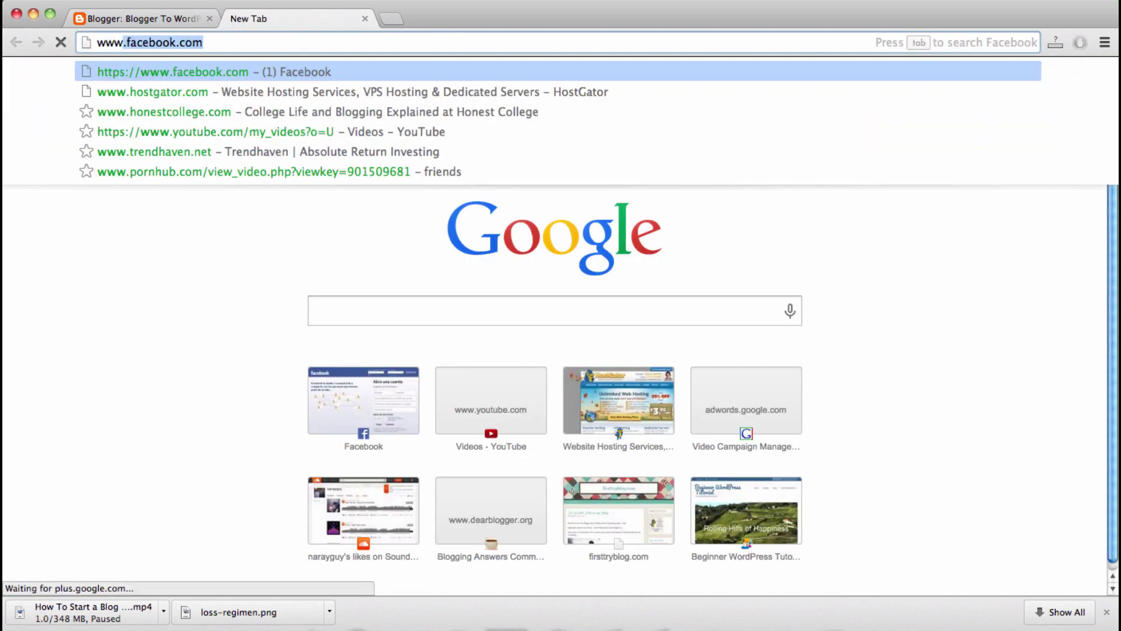
text(or.com)
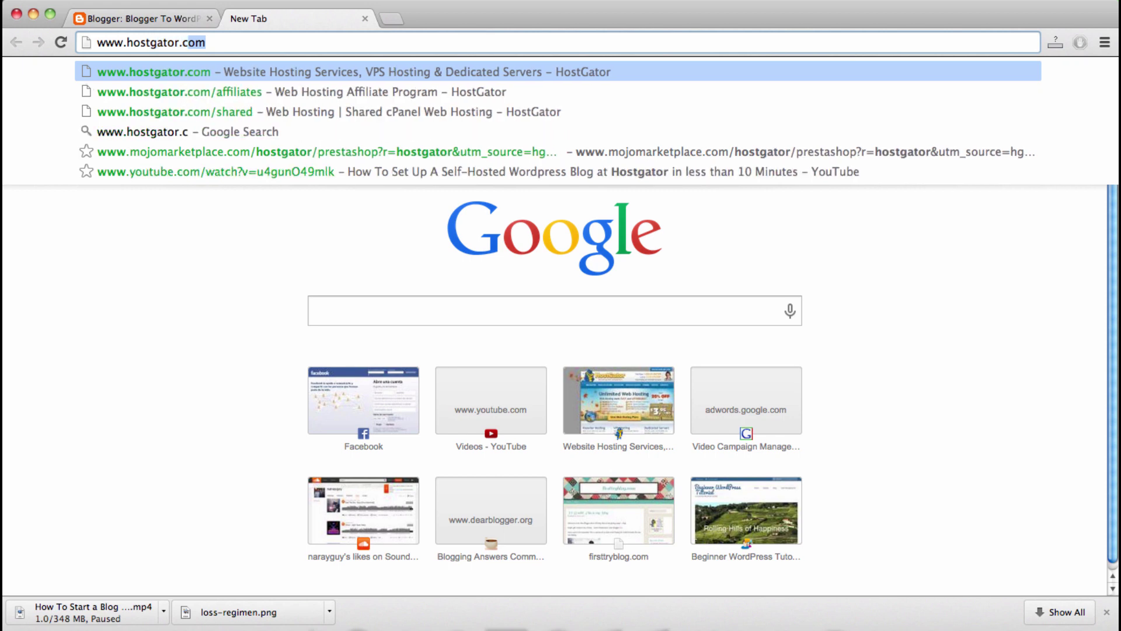
key(Return)
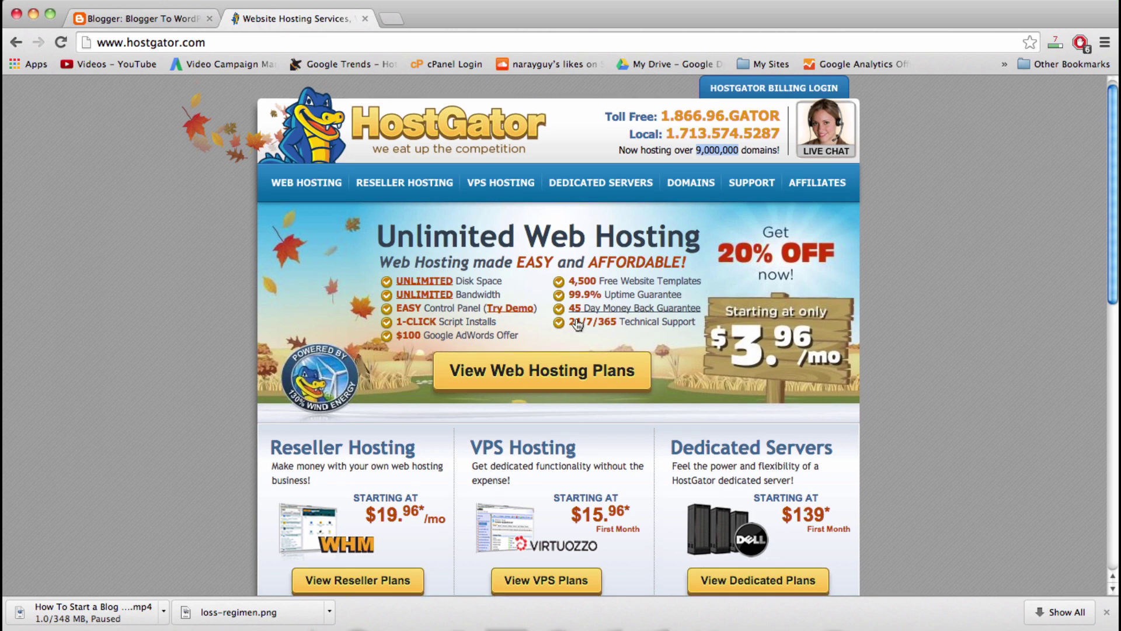
drag(424, 344, 402, 349)
click(446, 343)
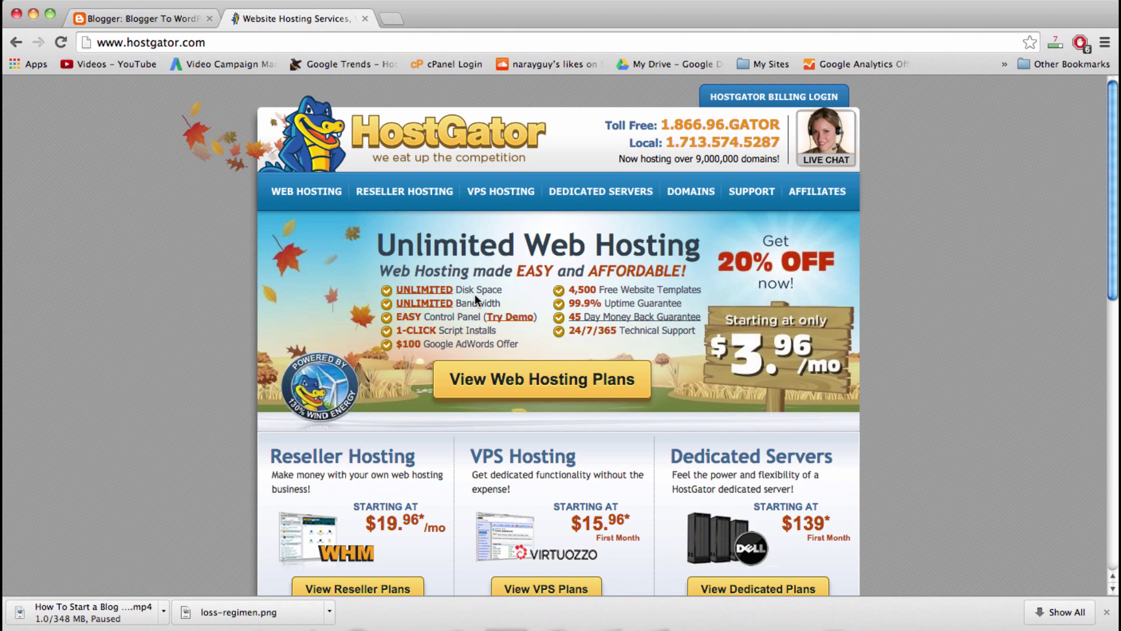
scroll(460, 261, down, 15)
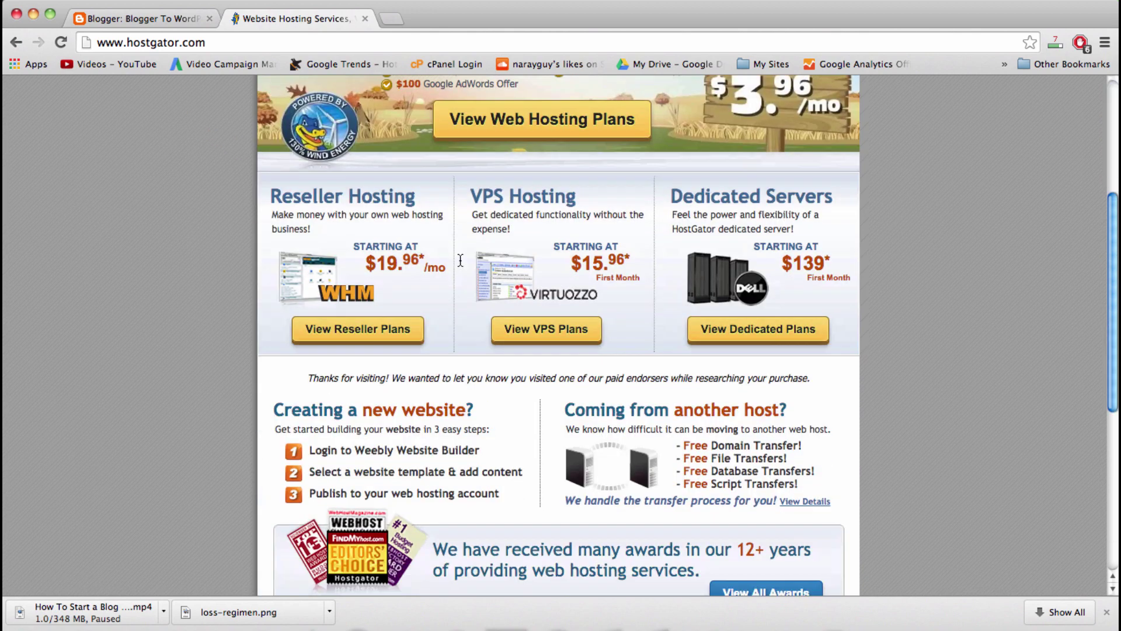
scroll(460, 261, up, 15)
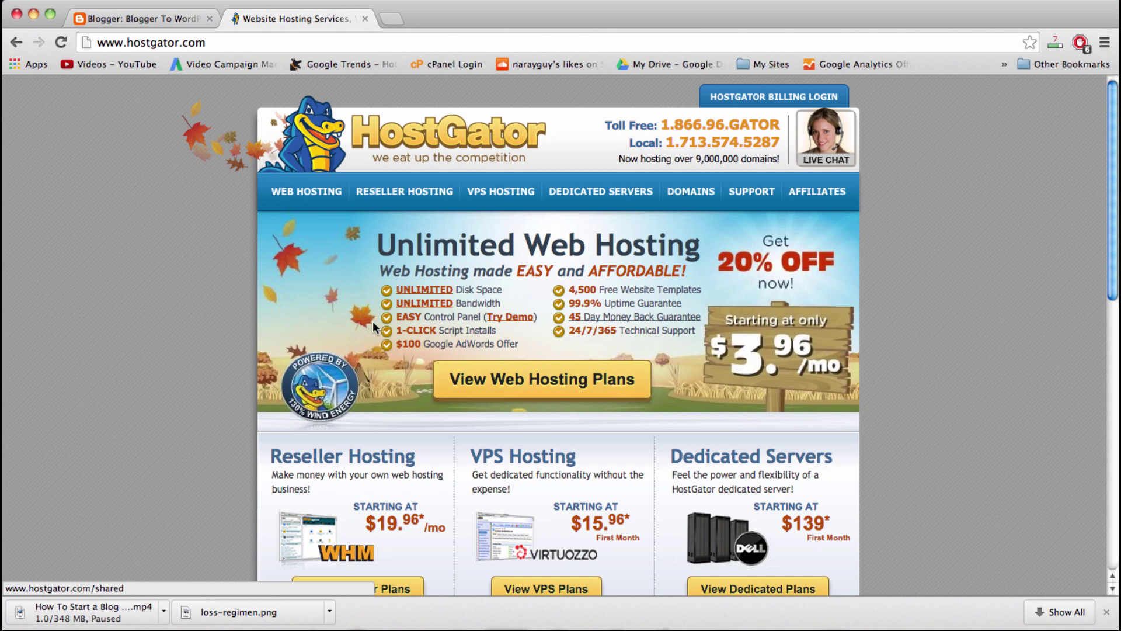
click(304, 192)
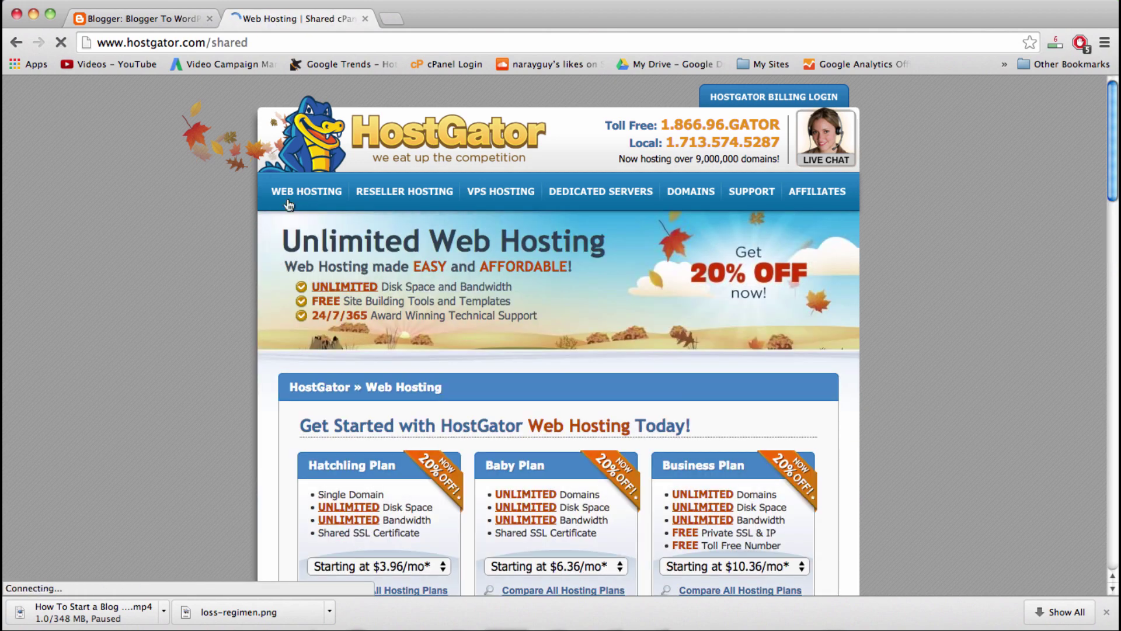
Scroll the HostGator page, then check the Blogger home listing all blogs
scroll(431, 229, down, 3)
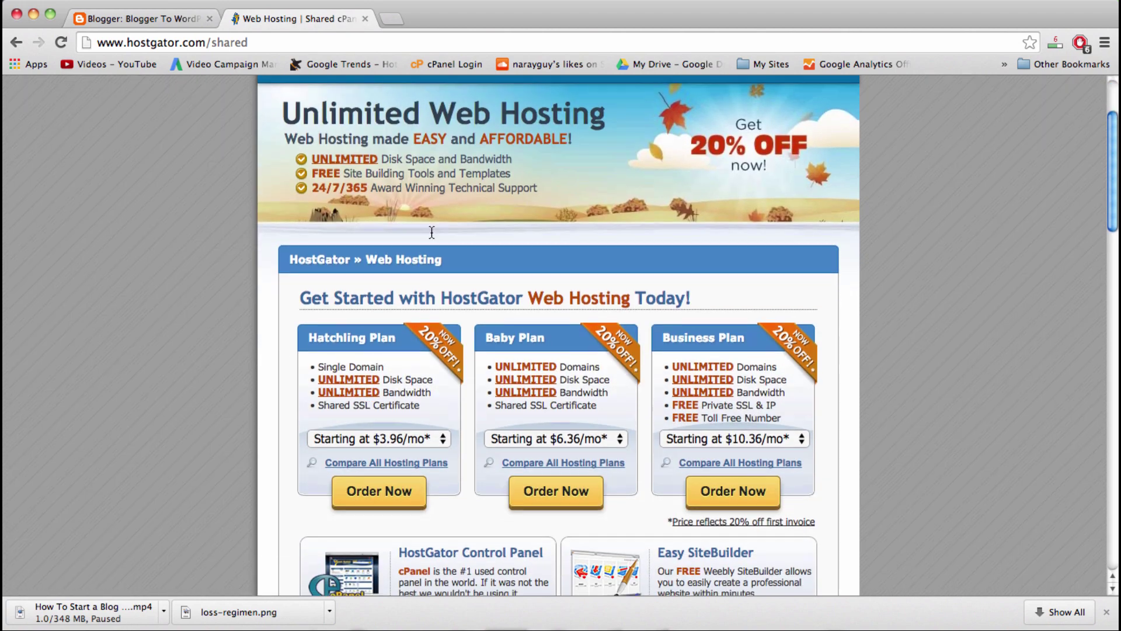
scroll(430, 229, down, 1)
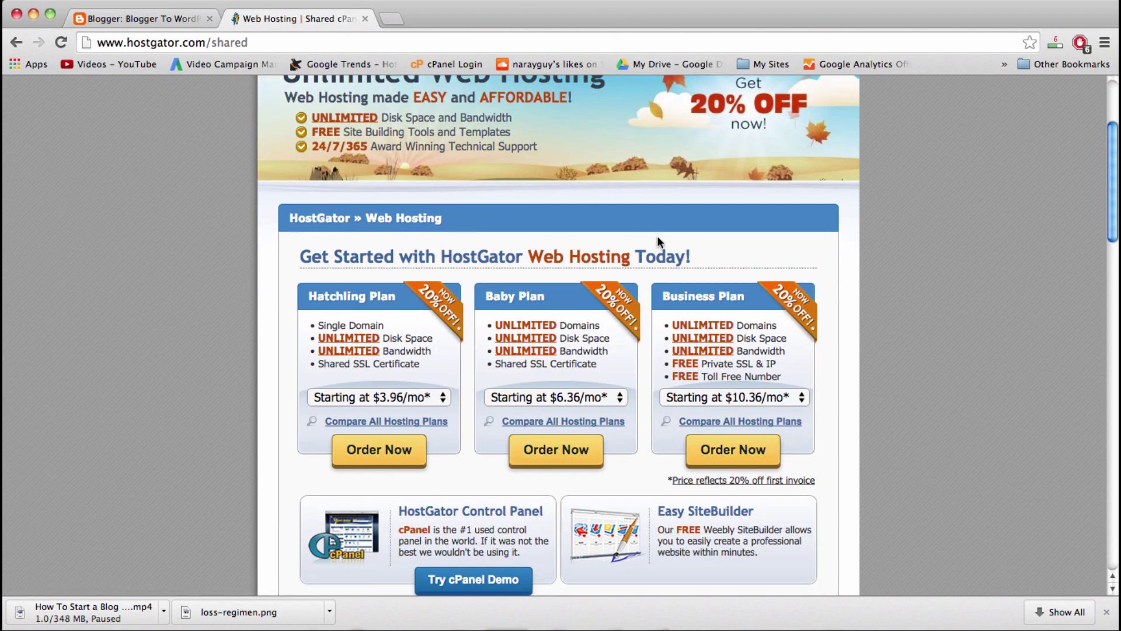
click(122, 19)
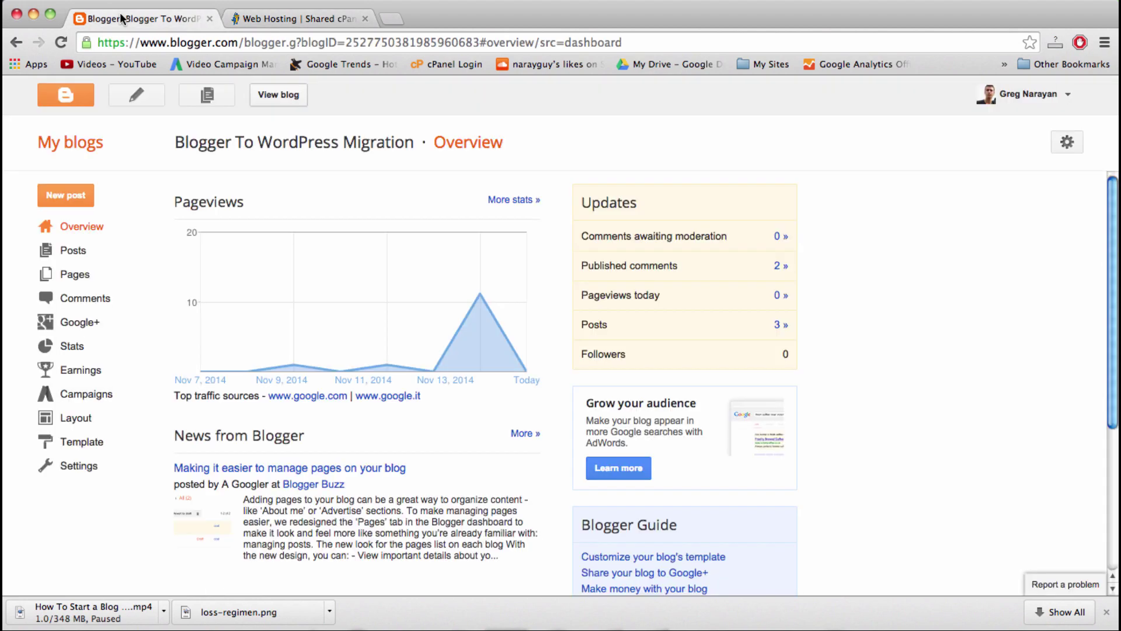
click(69, 98)
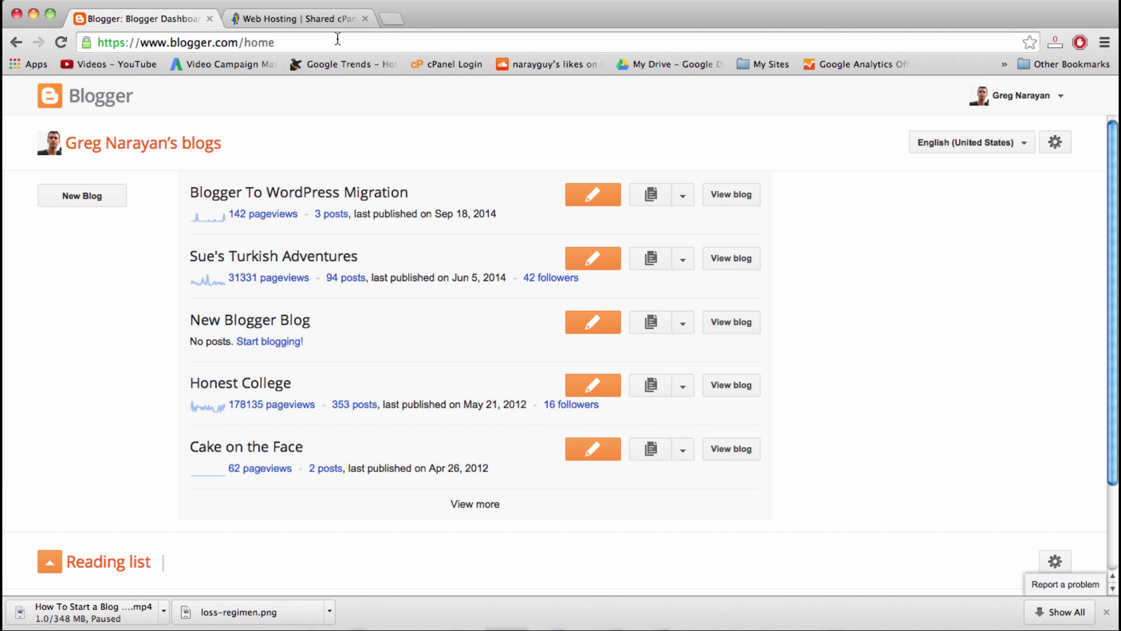
Back on HostGator, scroll to the Hatchling, Baby and Business hosting plans
click(319, 22)
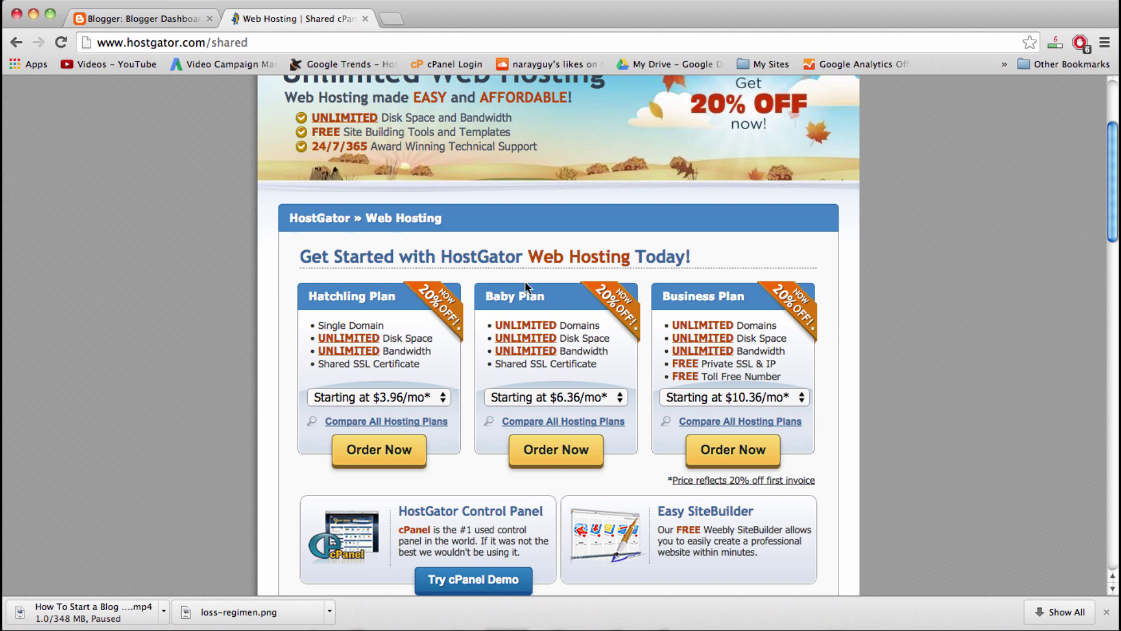
scroll(553, 291, down, 3)
scroll(554, 290, up, 6)
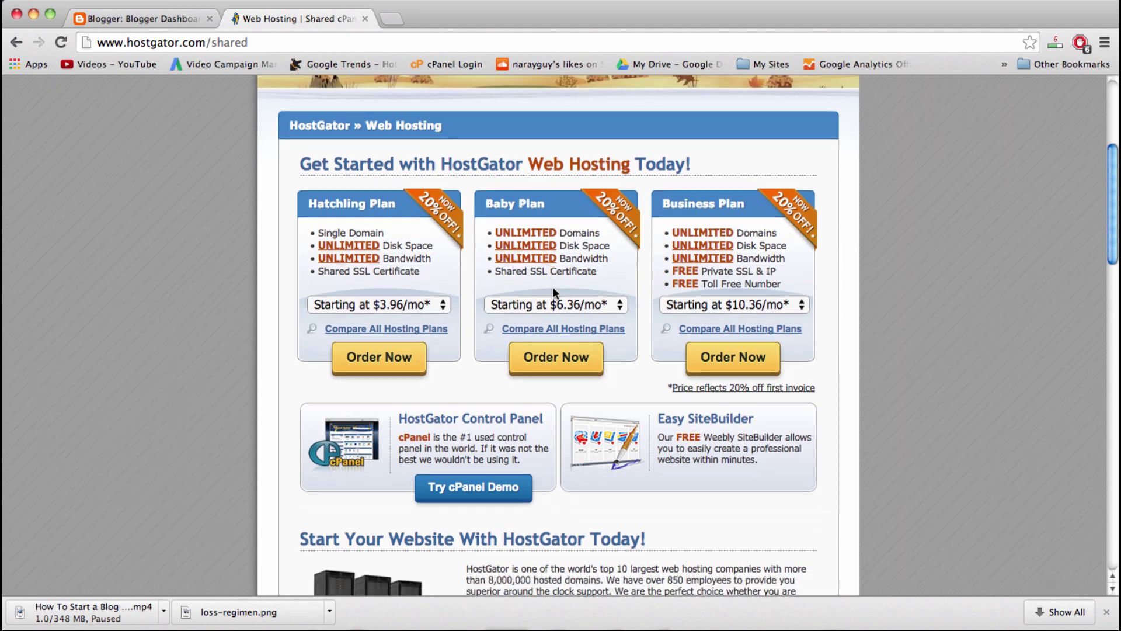
scroll(553, 292, down, 5)
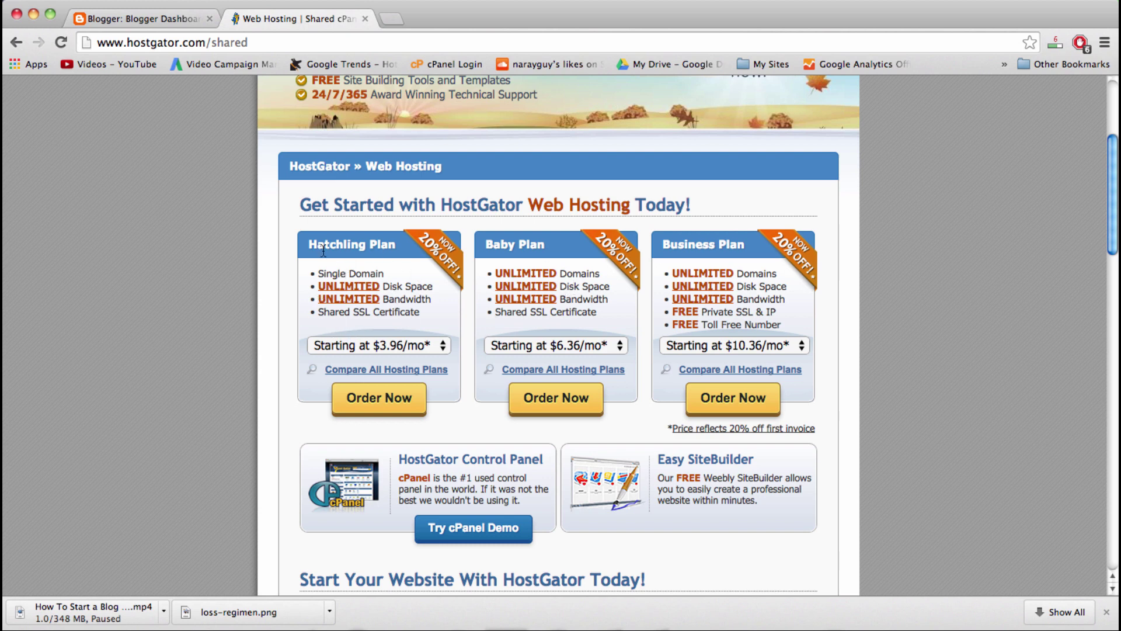
Highlight the Hatchling plan name and its Single Domain feature for emphasis
double_click(364, 245)
double_click(369, 246)
double_click(339, 249)
double_click(332, 273)
double_click(361, 273)
double_click(326, 273)
click(370, 270)
double_click(327, 275)
double_click(356, 275)
double_click(332, 275)
double_click(361, 275)
click(335, 271)
Order the Hatchling plan with Monthly billing, then return to the Blogger dashboard
click(439, 344)
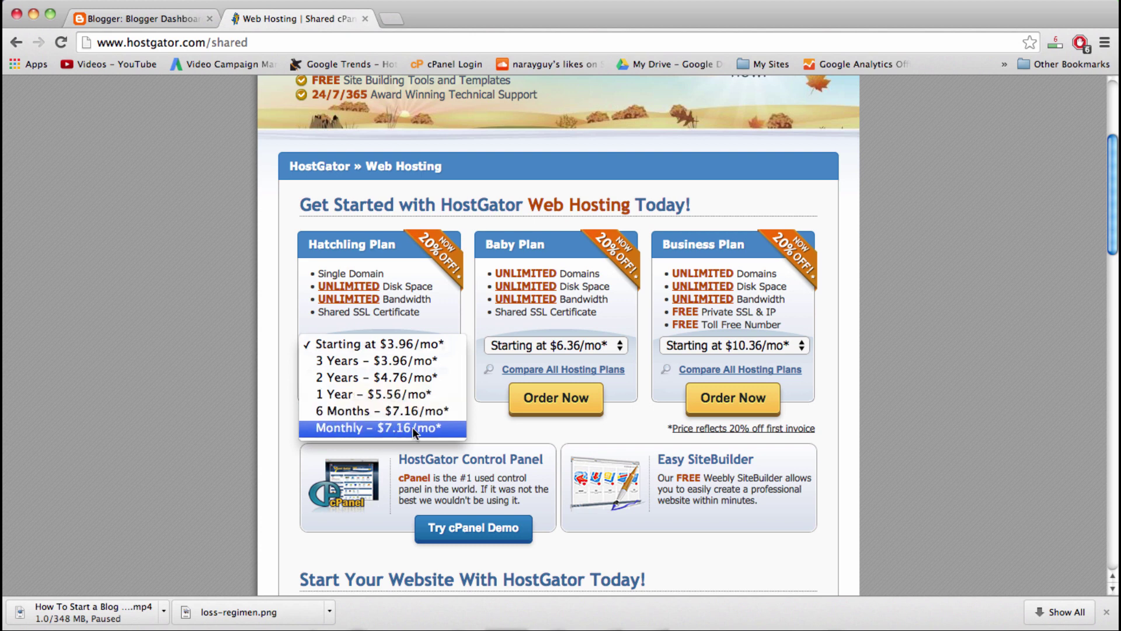
click(397, 428)
click(372, 398)
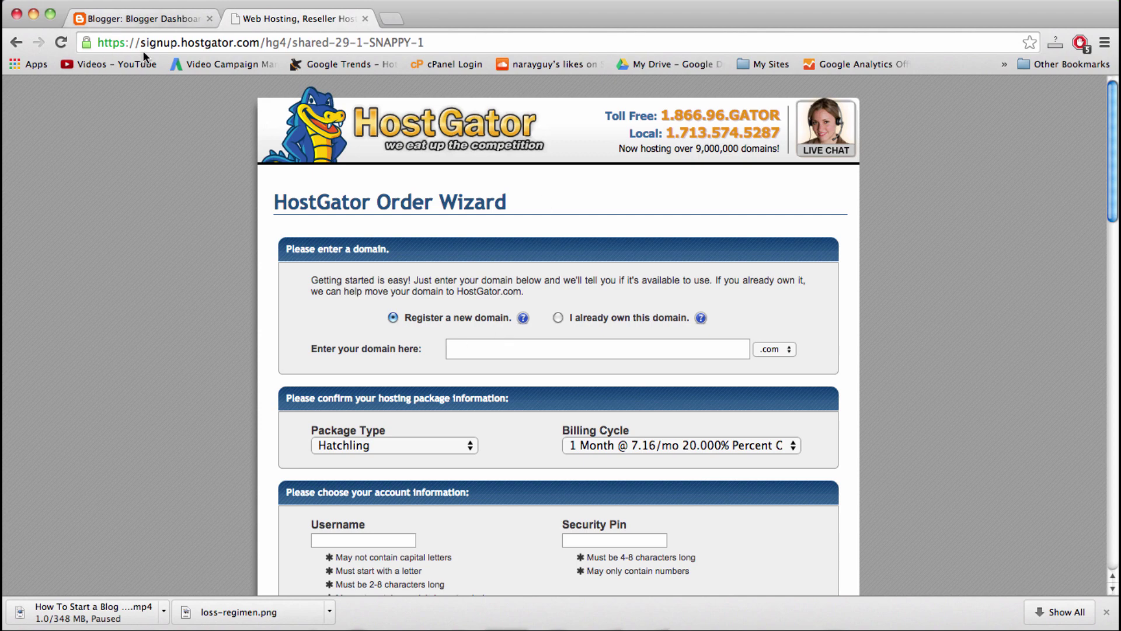
click(166, 20)
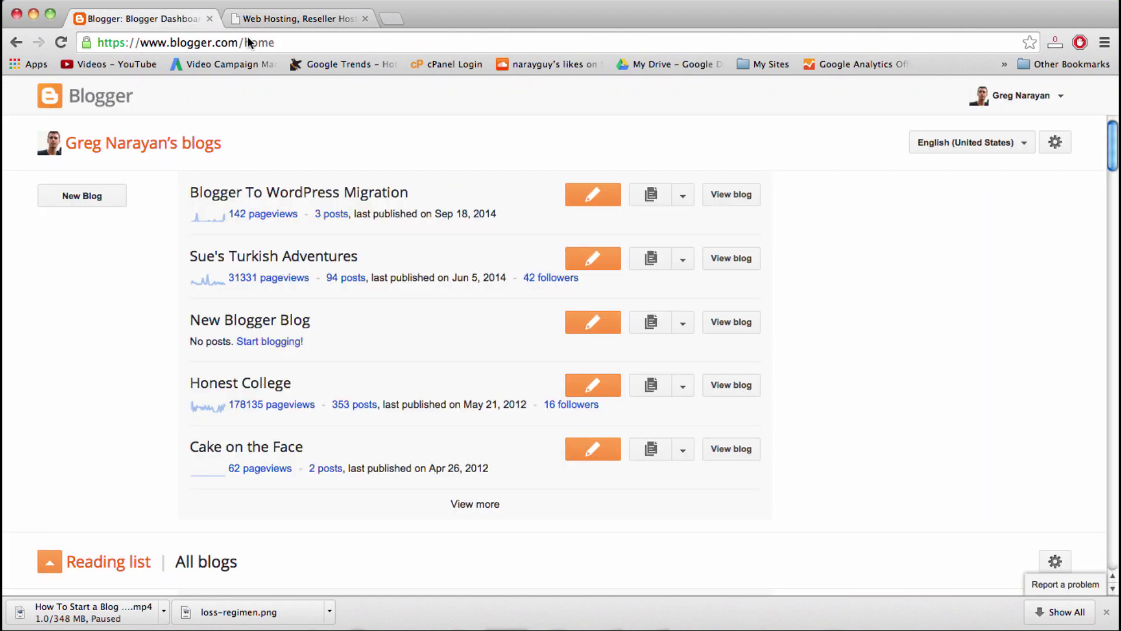
View the Blogger To WordPress Migration blog and point out its blogger2wordpressmigration.blogspot address
click(728, 199)
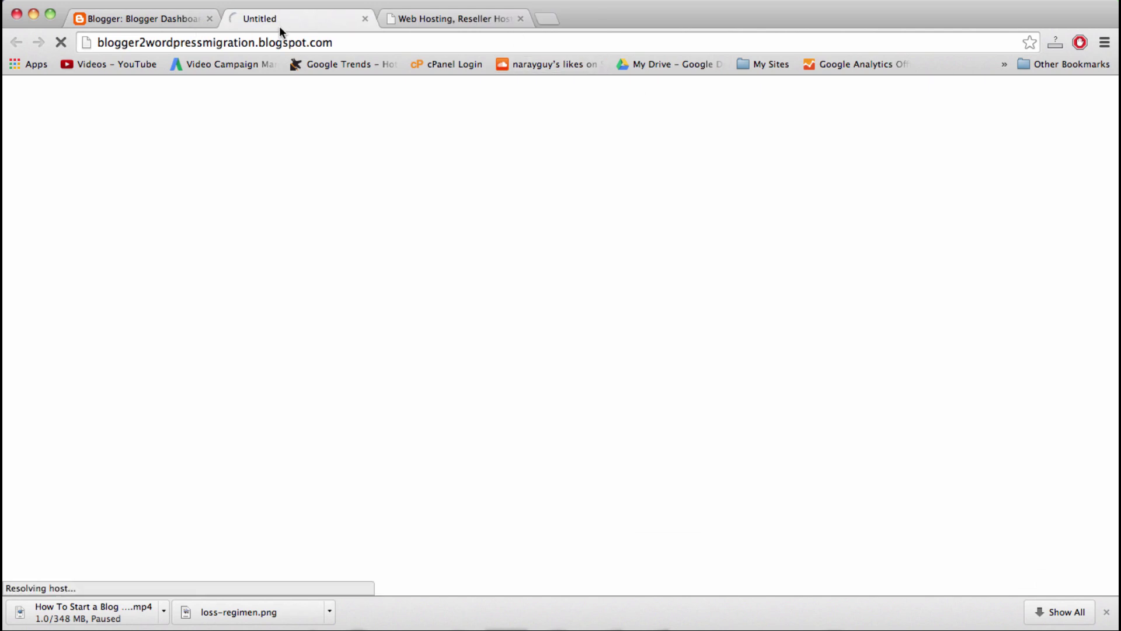
click(315, 44)
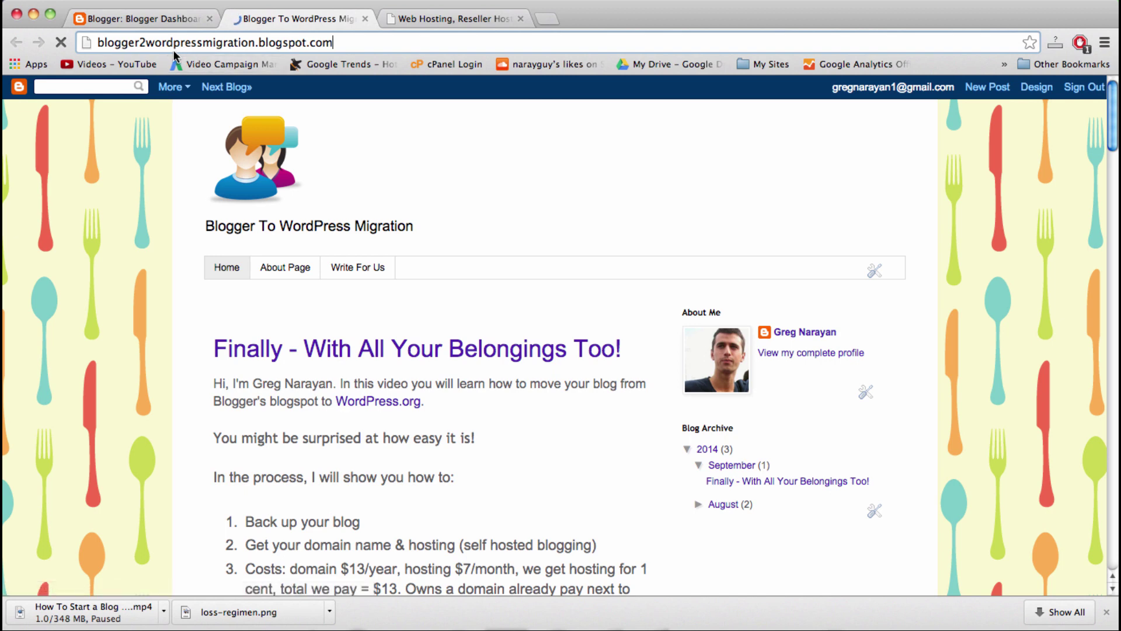
double_click(272, 42)
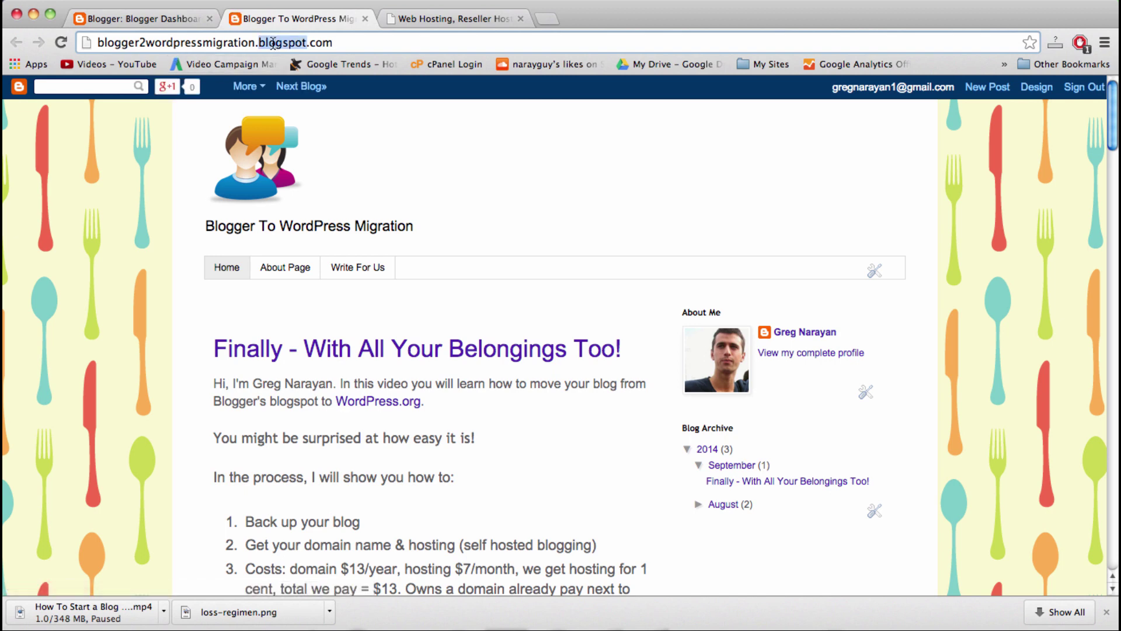
double_click(153, 43)
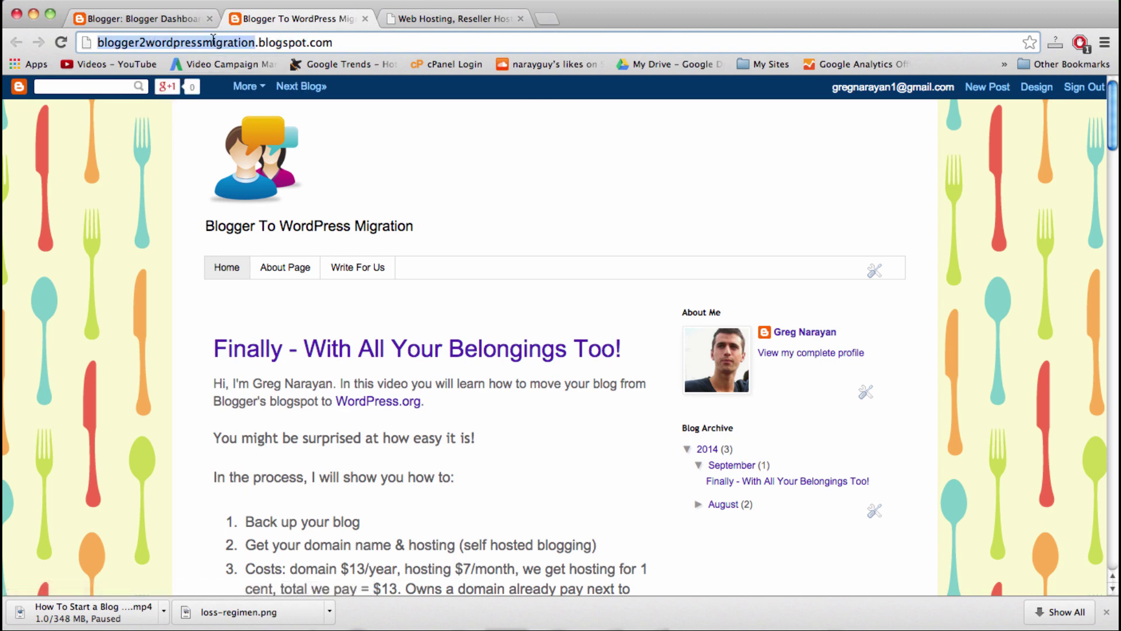
click(439, 18)
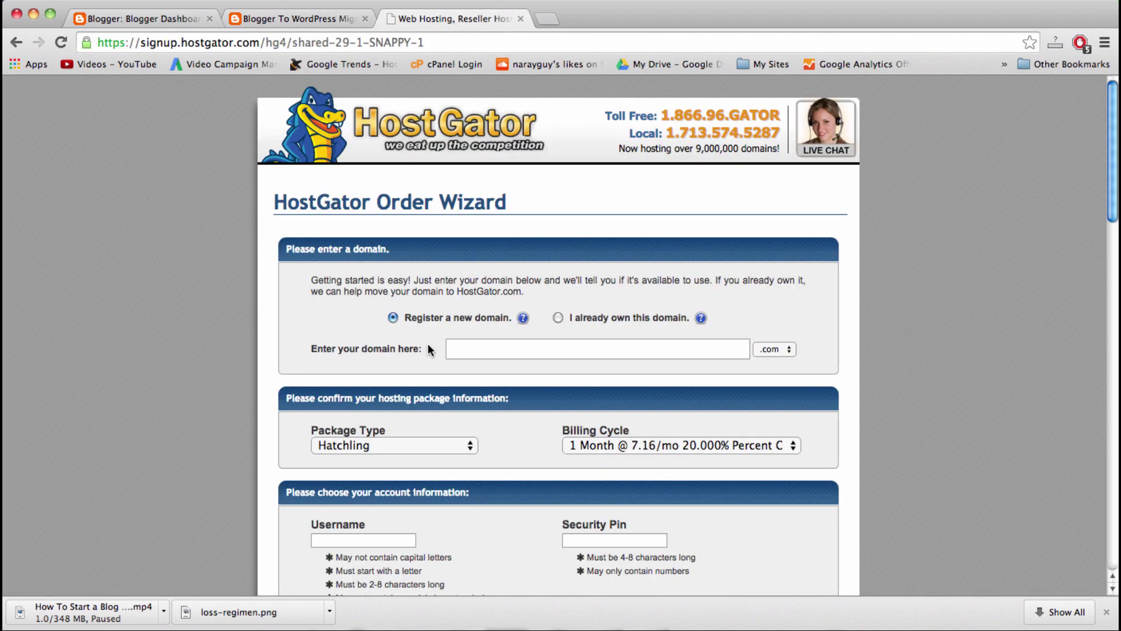
Enter blogger2wordpressmigration as the domain name, keeping the .com extension
text(blogg)
text(er2wordpress)
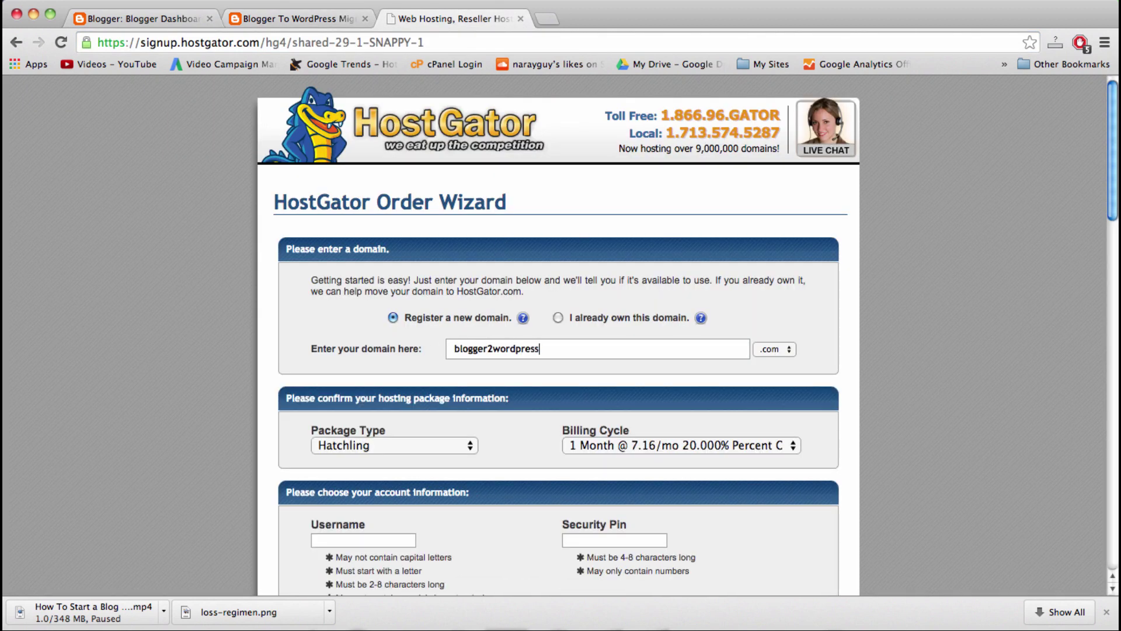
text(migration.)
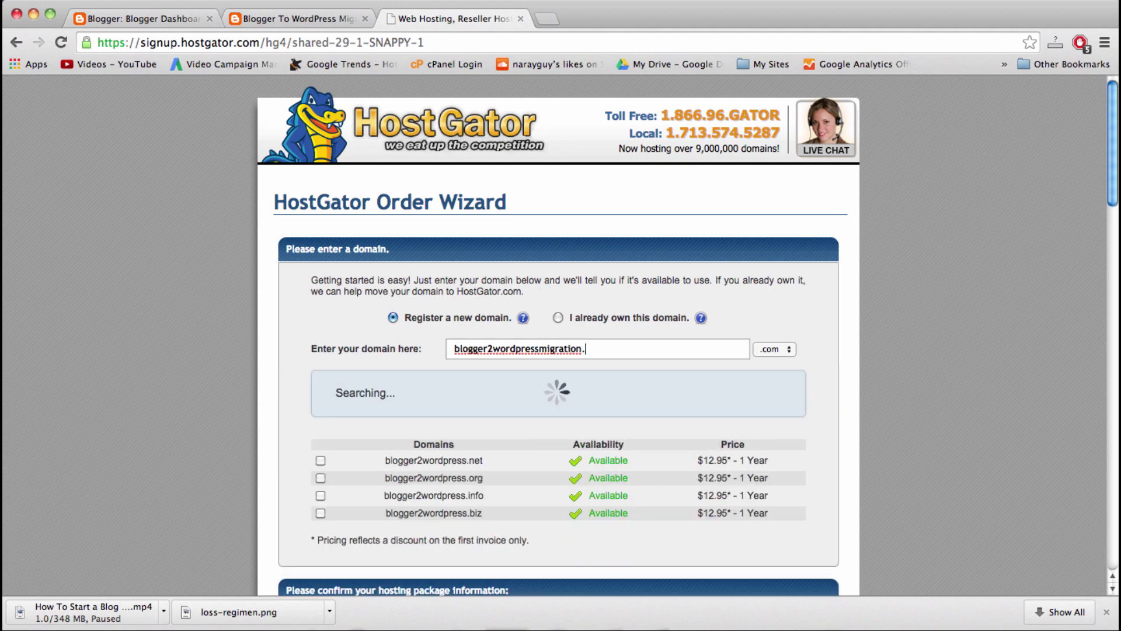
key(Tab)
key(BackSpace)
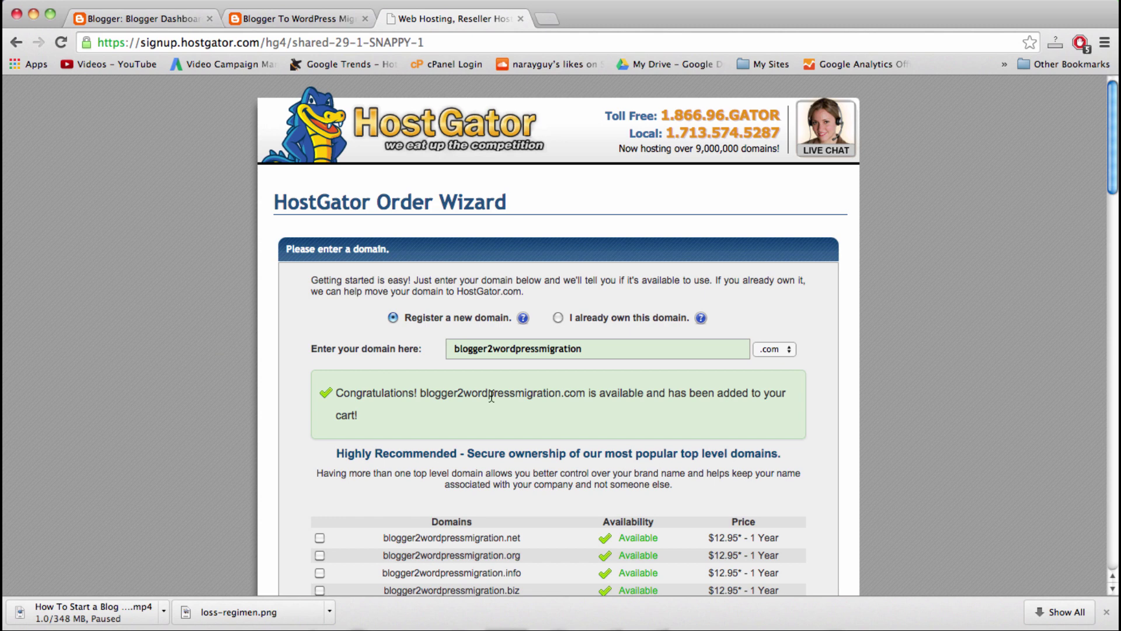
click(778, 349)
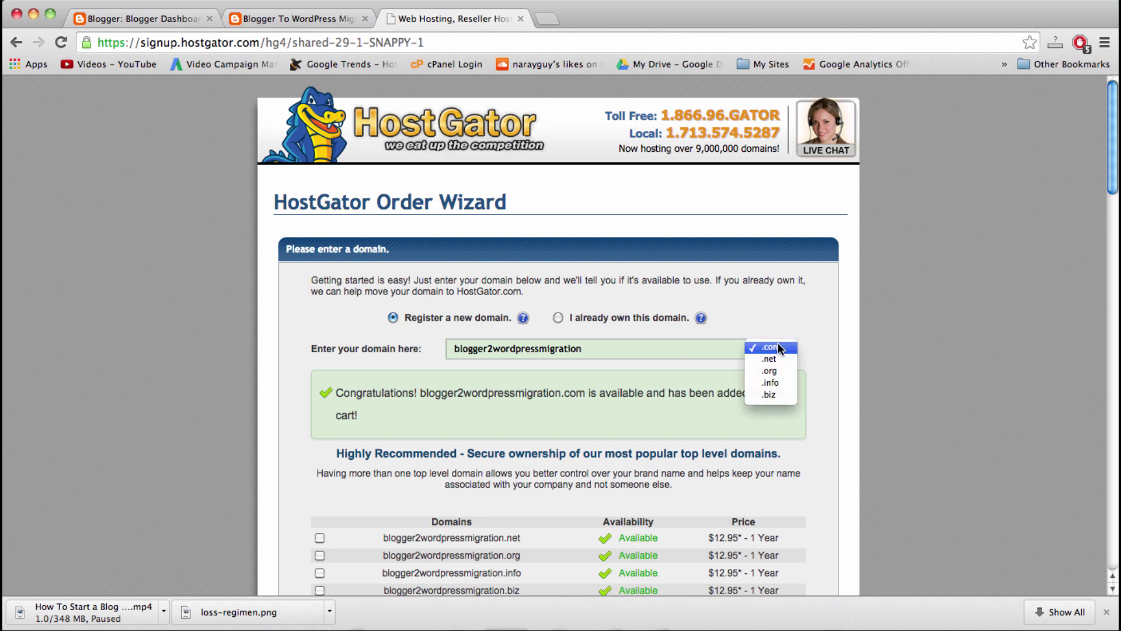
click(774, 348)
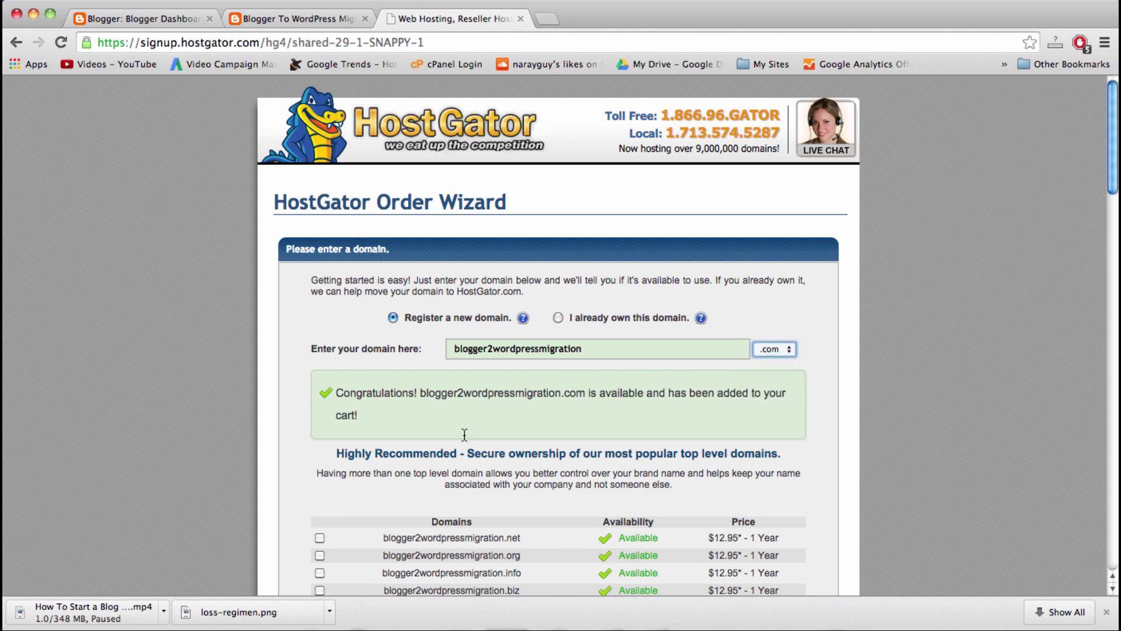
click(620, 348)
Mark the domain as already owned and highlight the entered domain name
click(558, 318)
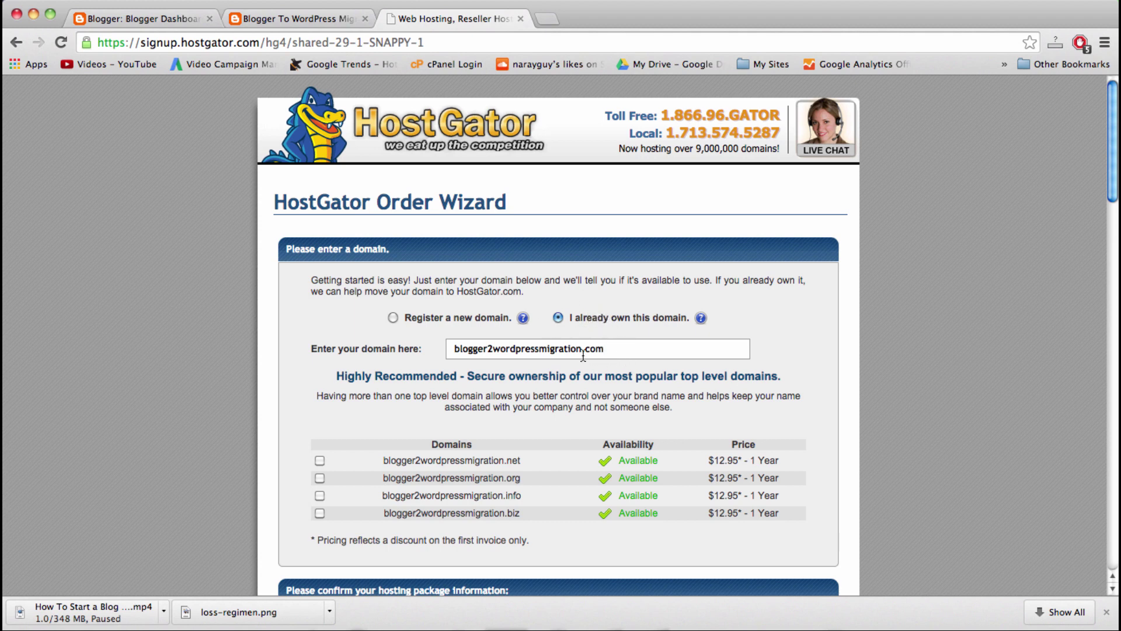
double_click(613, 351)
triple_click(612, 350)
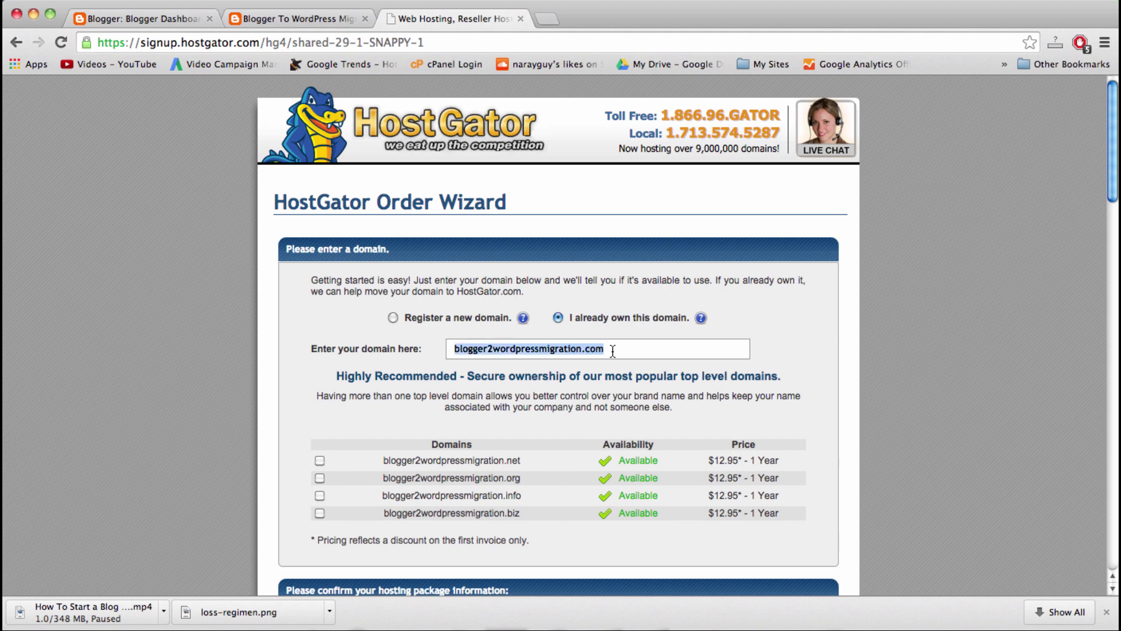
click(601, 350)
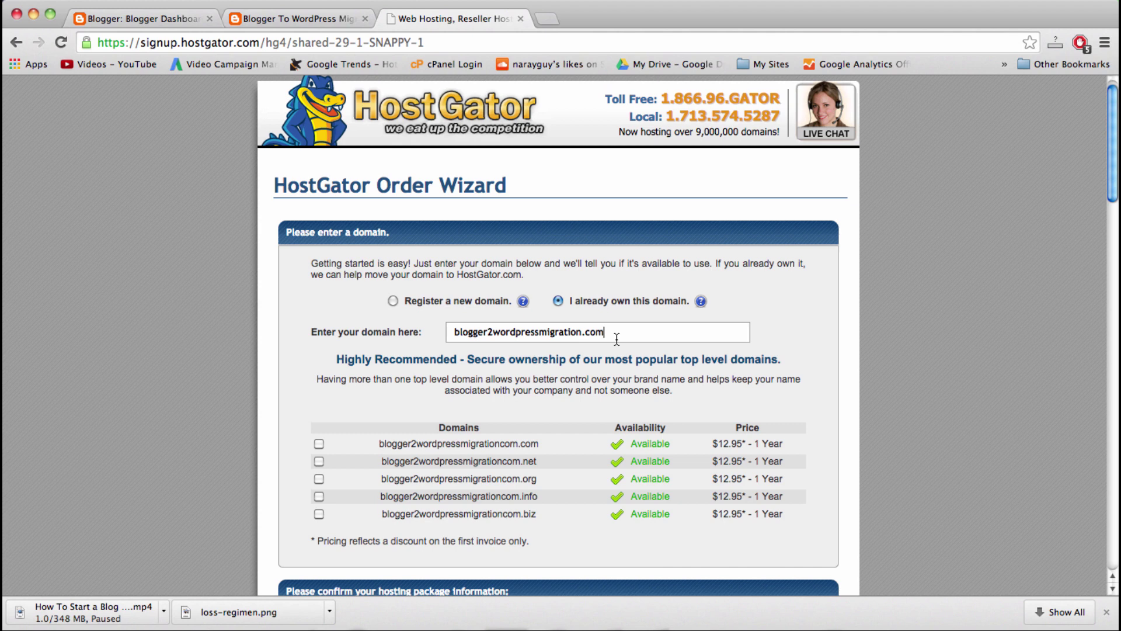
double_click(555, 338)
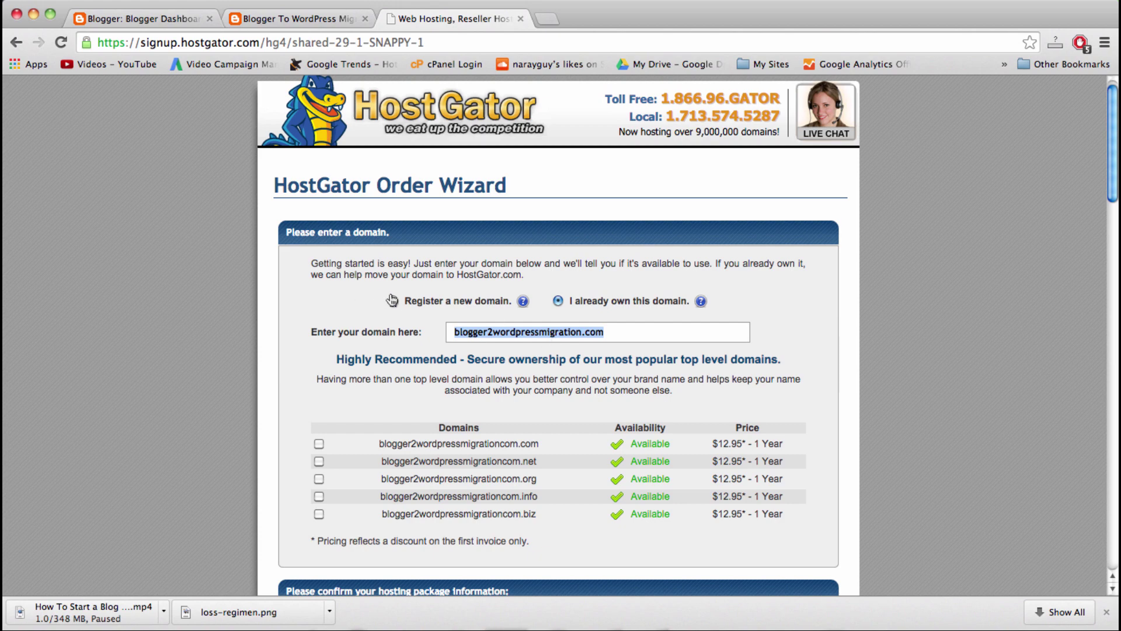
Switch to registering blogger2wordpressmigration.com as a new domain
click(393, 301)
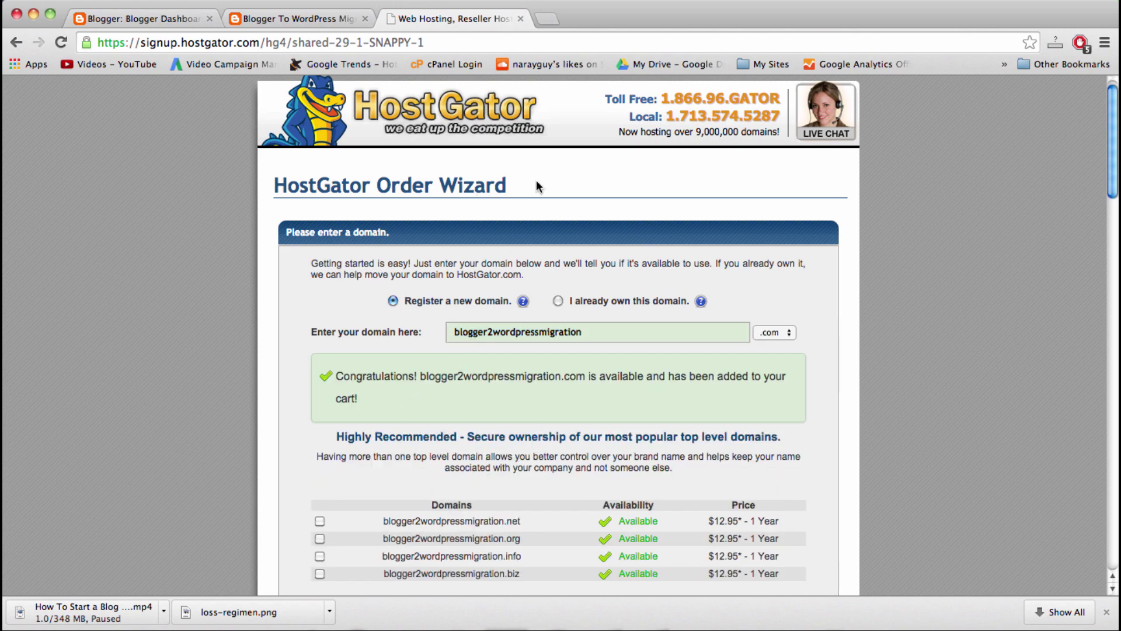
scroll(628, 401, down, 1)
scroll(626, 400, down, 5)
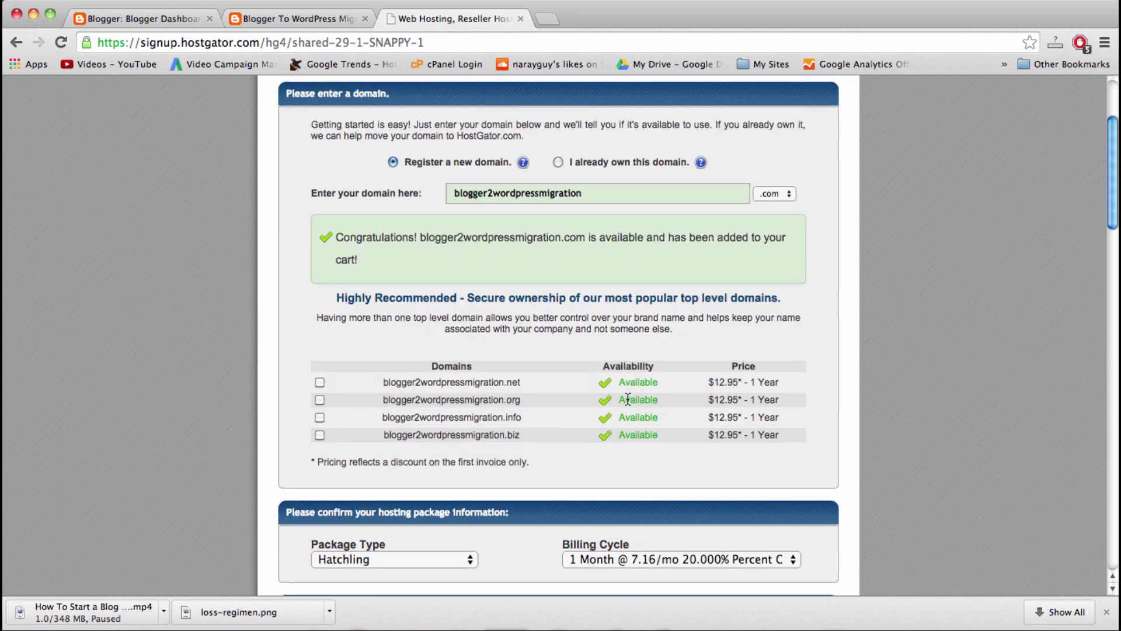
scroll(520, 347, down, 5)
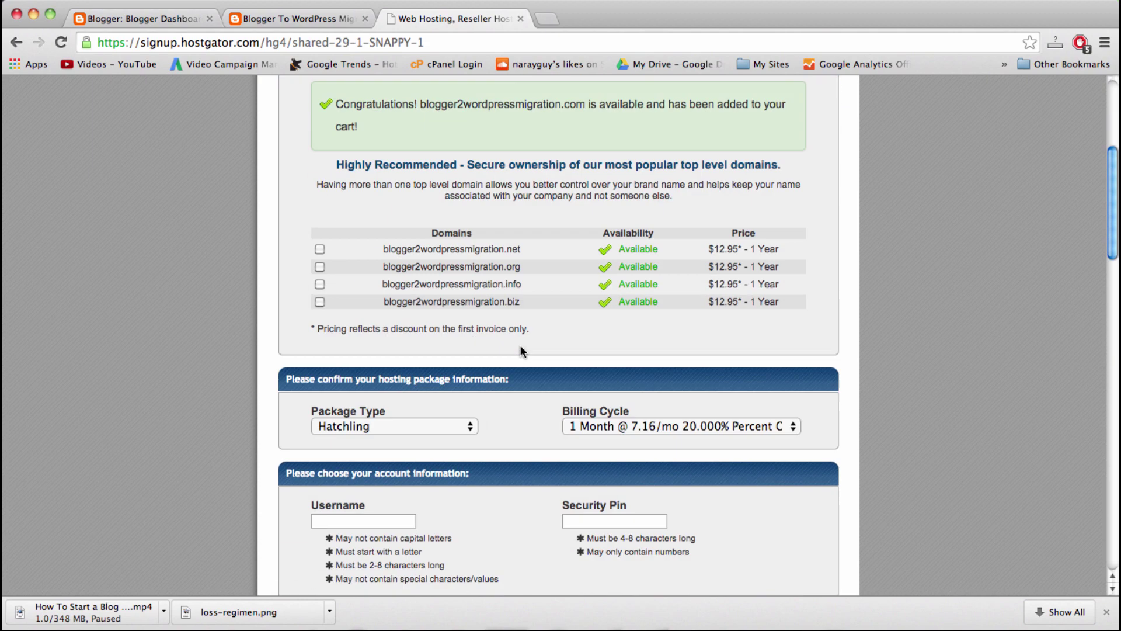
scroll(570, 382, up, 5)
scroll(569, 382, down, 2)
scroll(568, 380, down, 7)
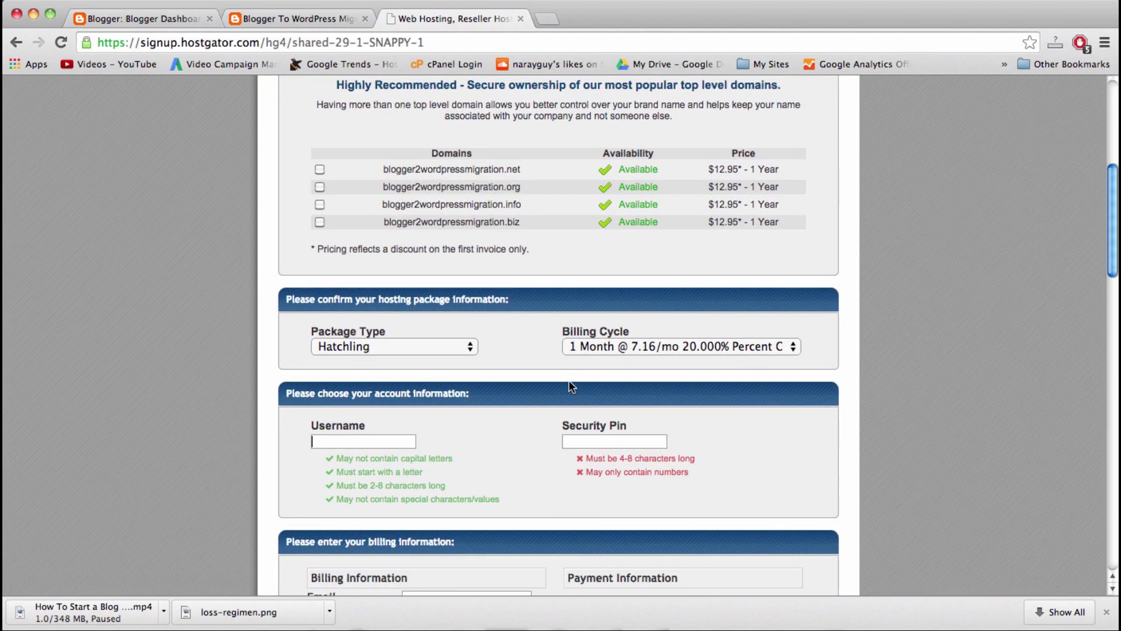
Keep the Hatchling package type and the 1 Month billing cycle
click(439, 342)
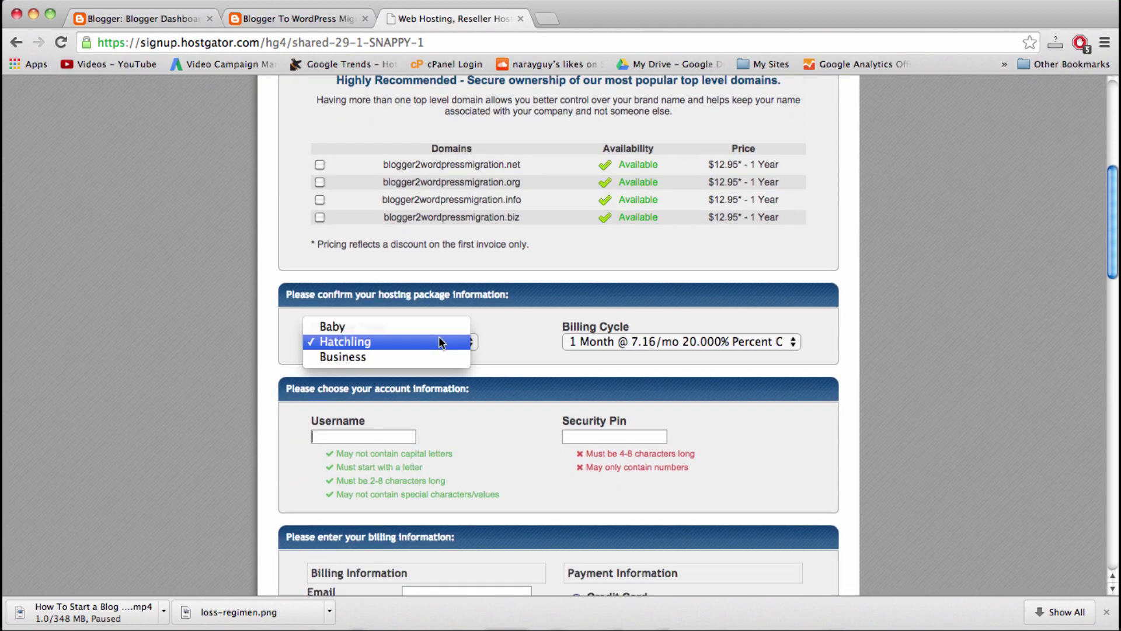
click(400, 343)
click(669, 341)
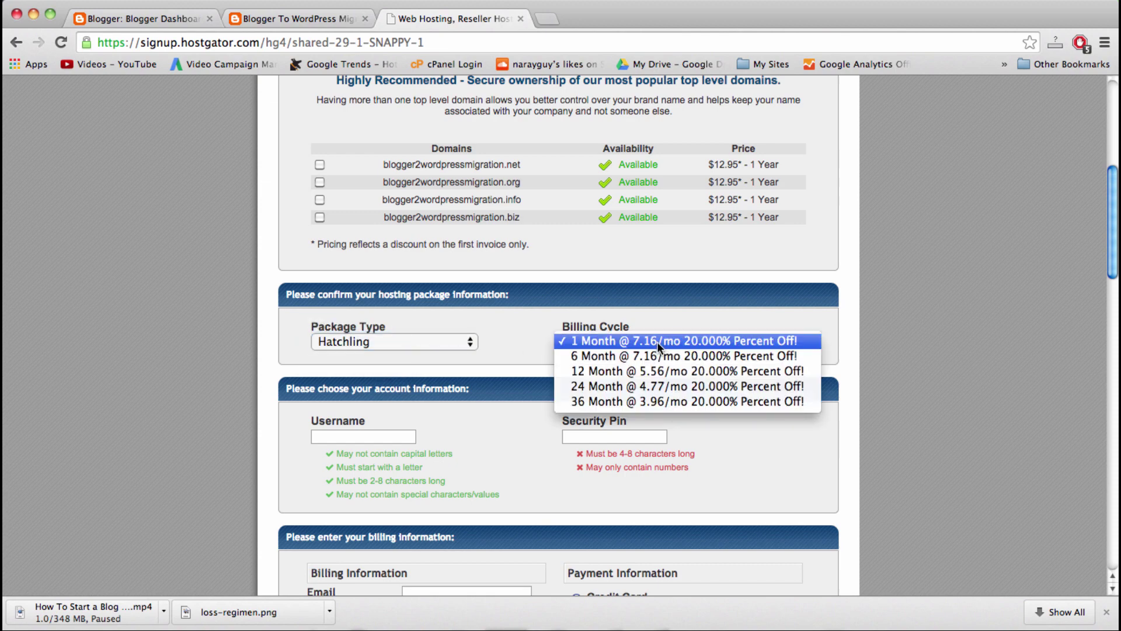
click(657, 342)
scroll(632, 338, down, 4)
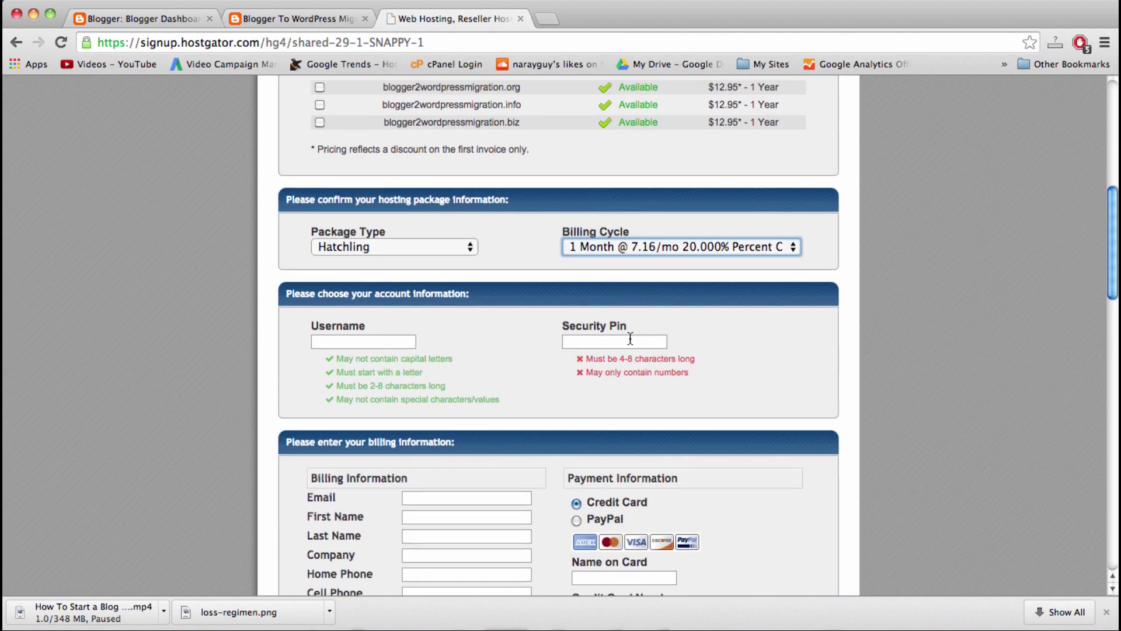
scroll(630, 338, down, 6)
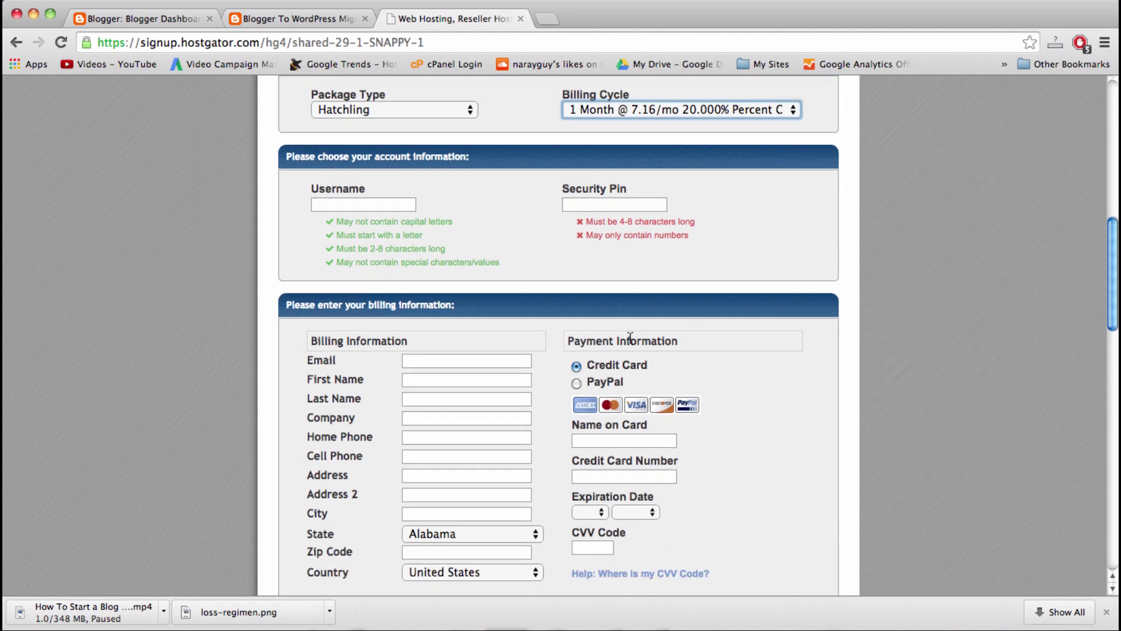
Move to the account username field and scroll to the billing information
click(322, 206)
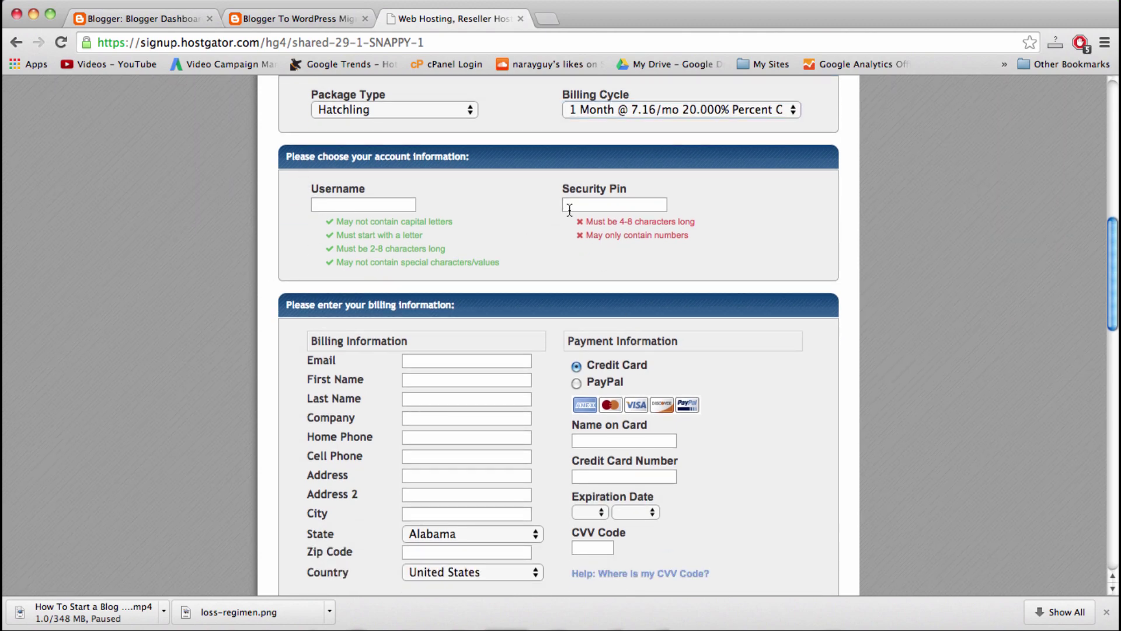
scroll(570, 210, down, 10)
scroll(434, 114, up, 3)
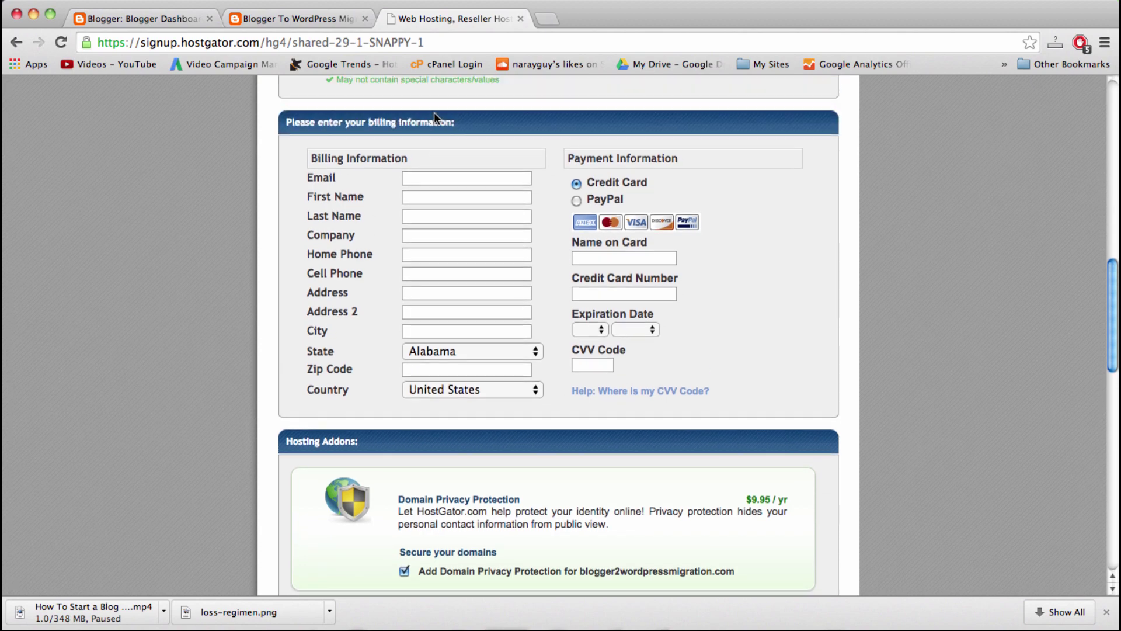
scroll(434, 115, down, 1)
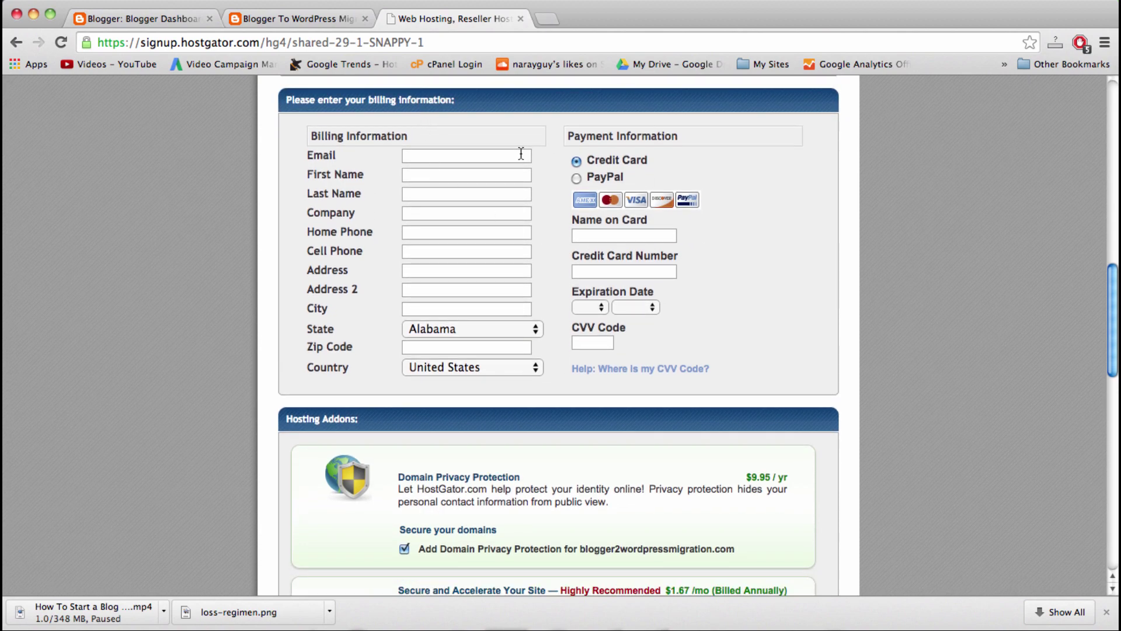
Uncheck Domain Privacy Protection, SiteLock and CodeGuard, then scroll to the order details
scroll(474, 448, down, 10)
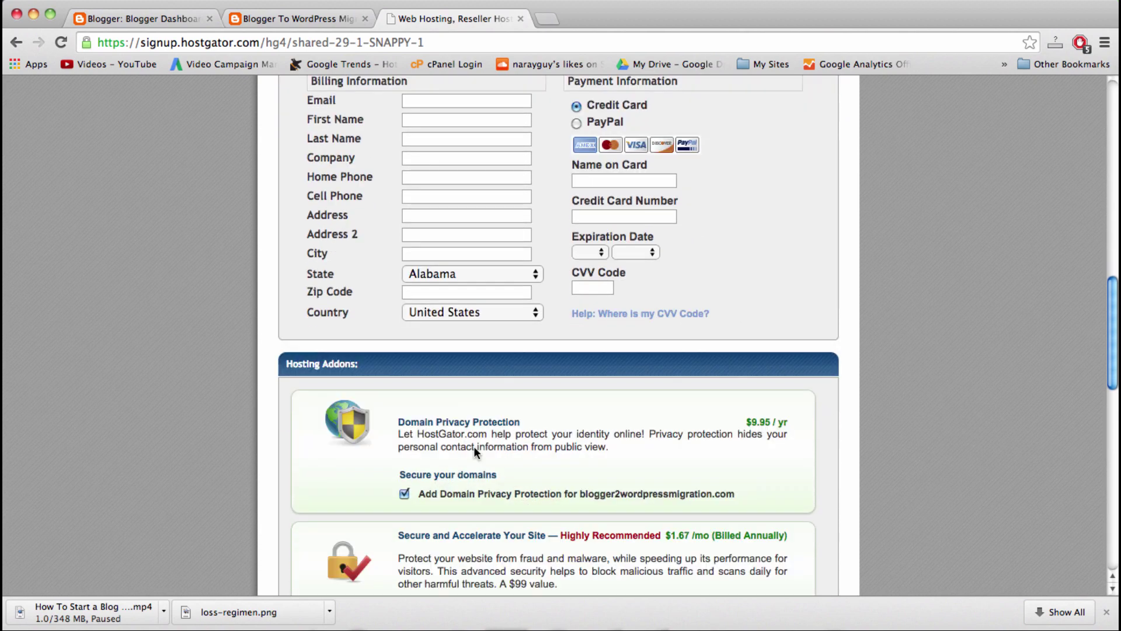
scroll(475, 453, down, 6)
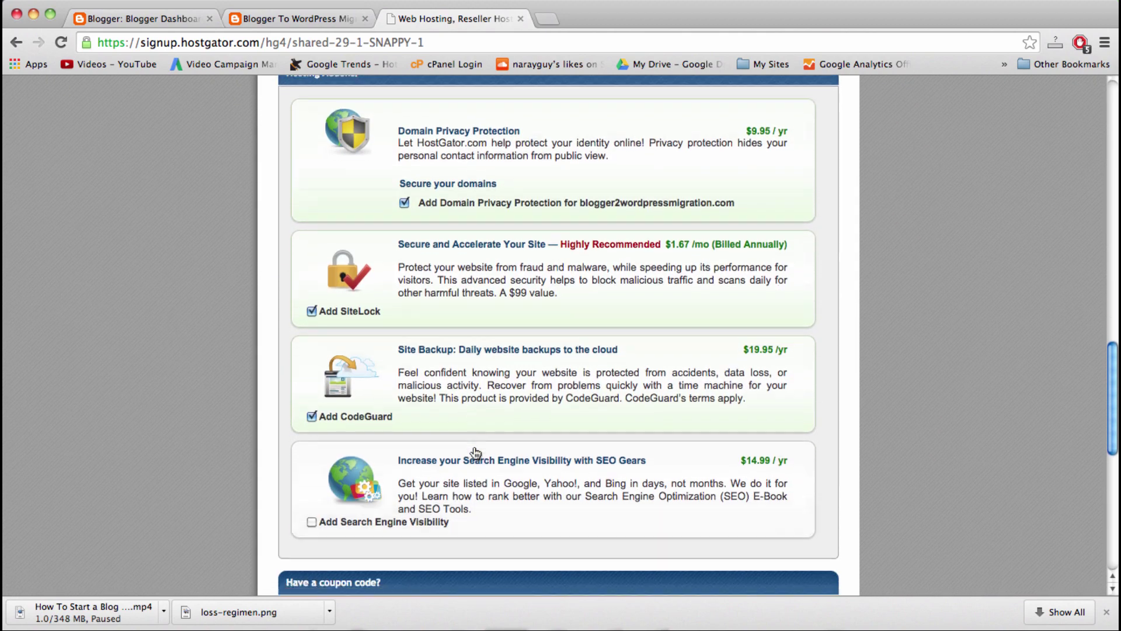
click(404, 202)
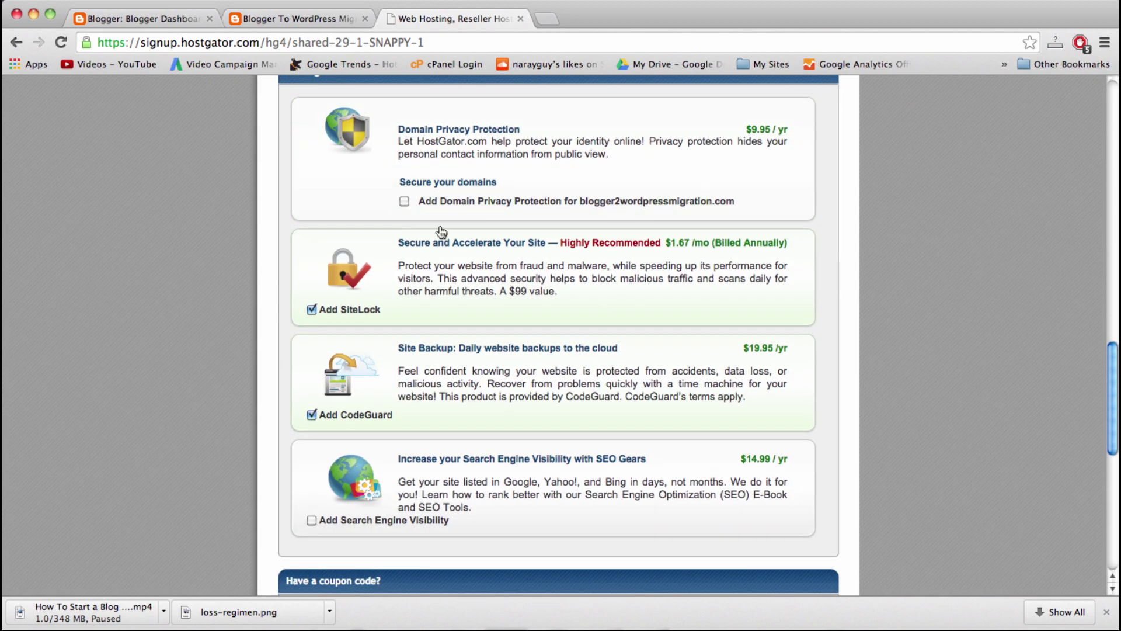
click(312, 310)
click(311, 415)
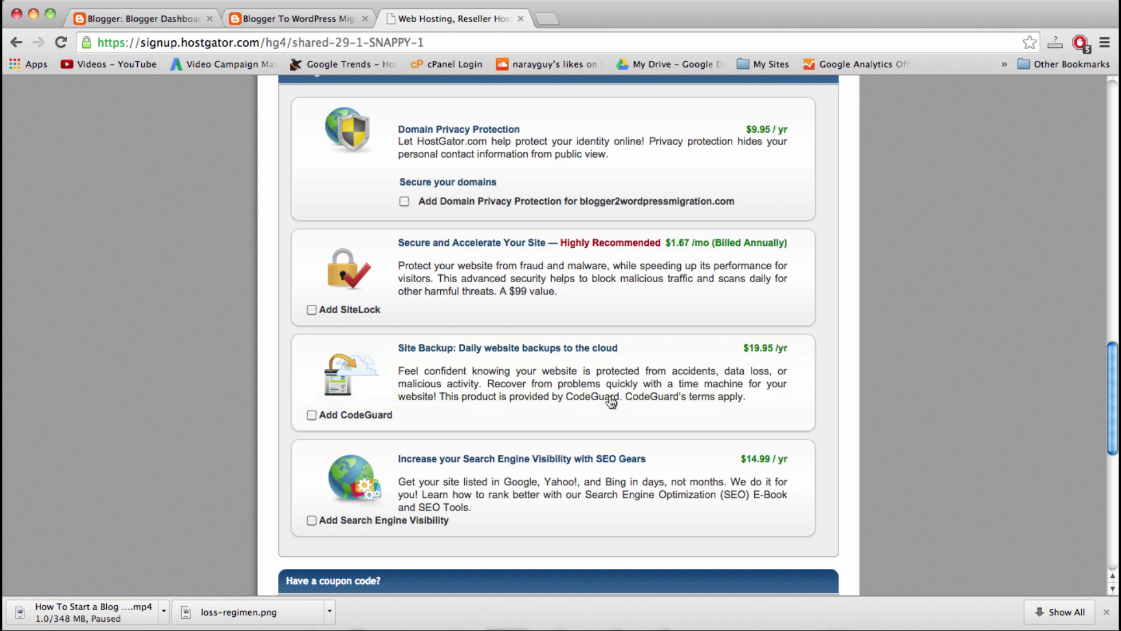
scroll(611, 401, down, 3)
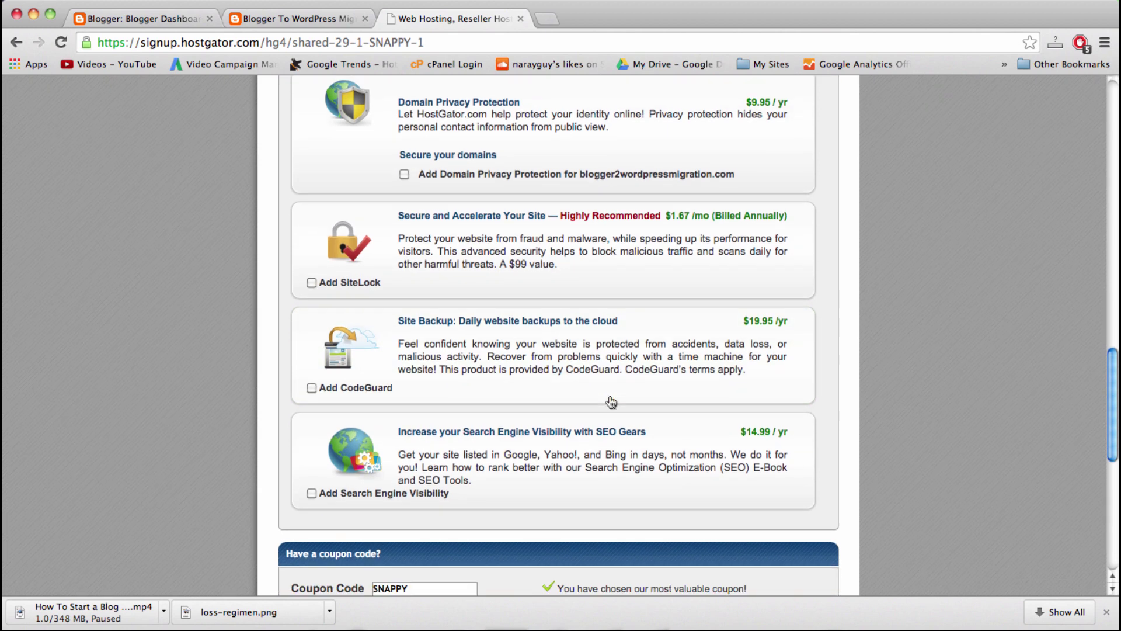
scroll(612, 402, down, 7)
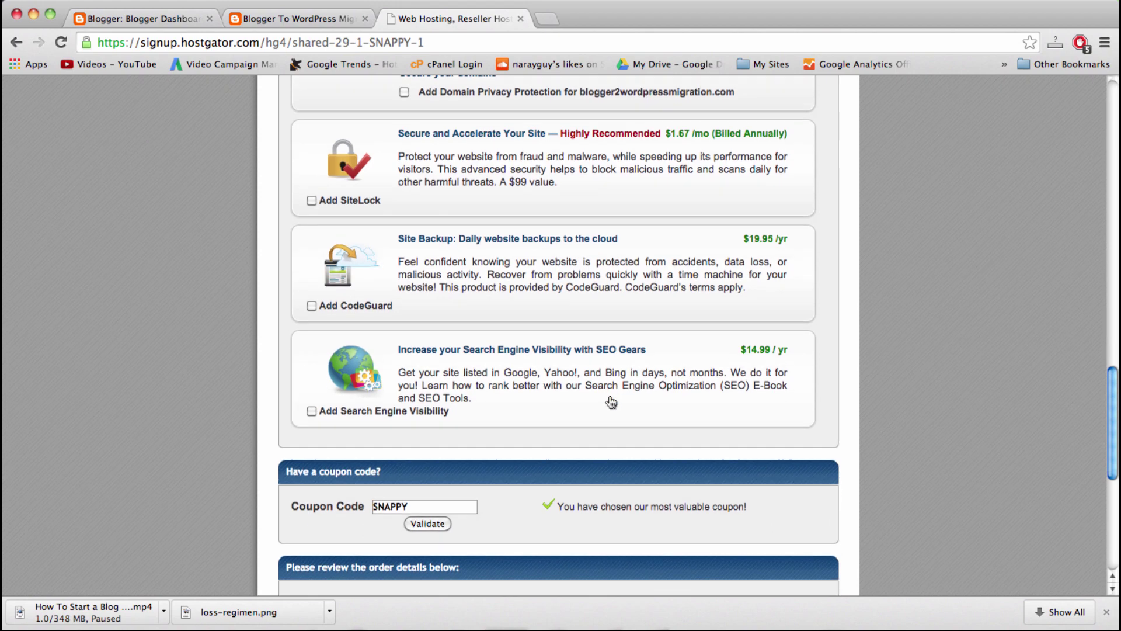
scroll(610, 401, down, 2)
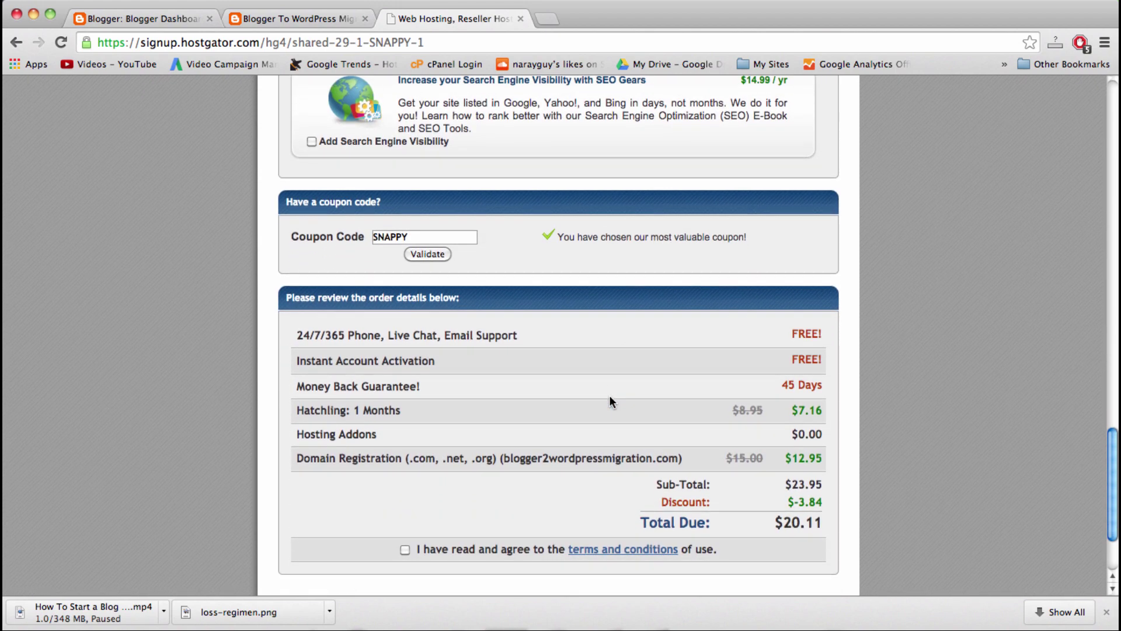
scroll(610, 400, down, 2)
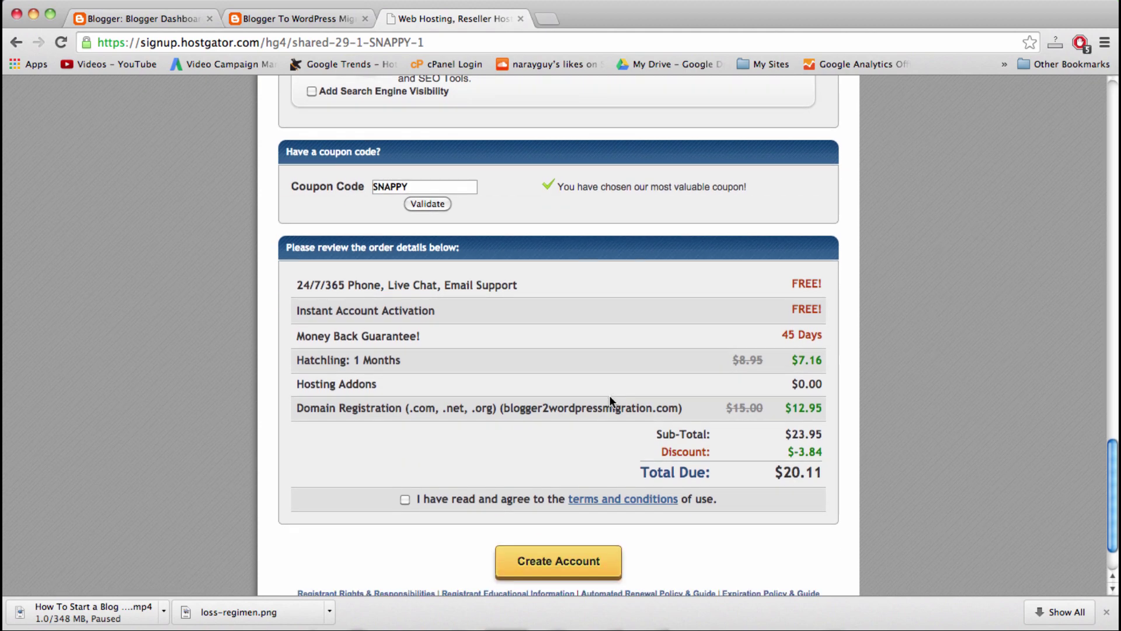
scroll(608, 394, down, 1)
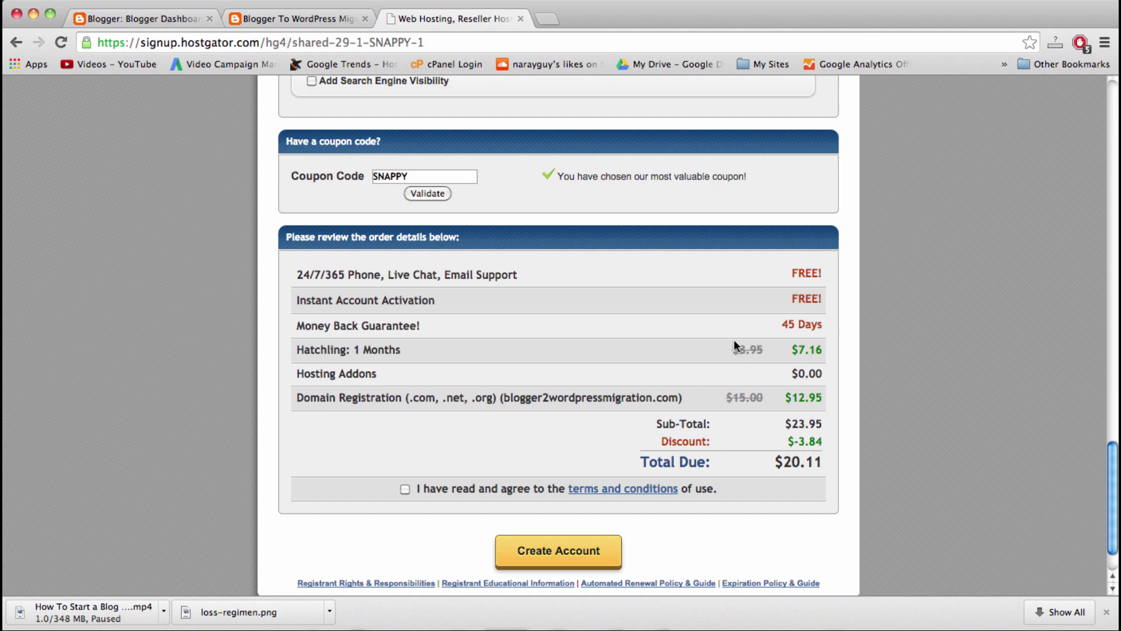
double_click(378, 176)
click(407, 177)
double_click(425, 176)
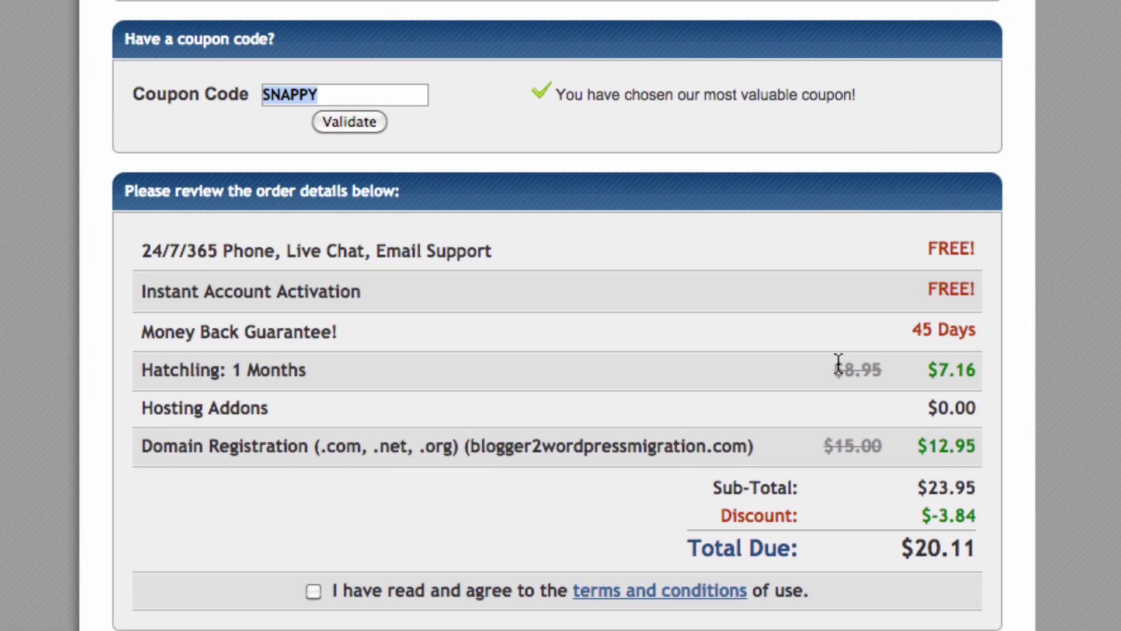
drag(839, 363, 883, 371)
click(823, 445)
drag(823, 446, 891, 448)
click(888, 450)
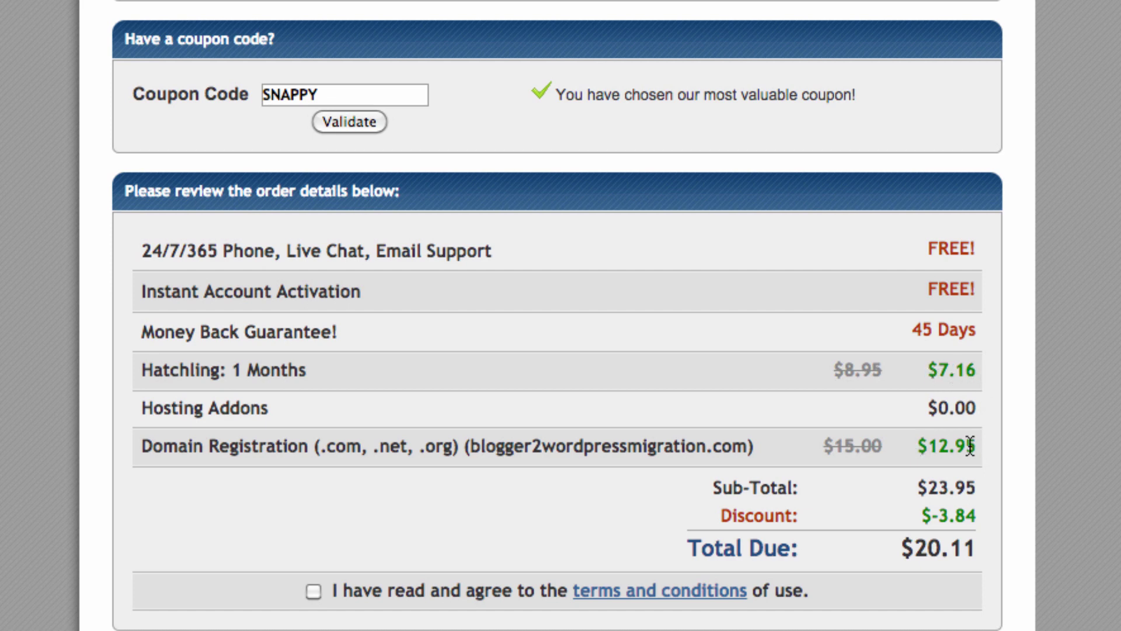
drag(902, 547, 981, 551)
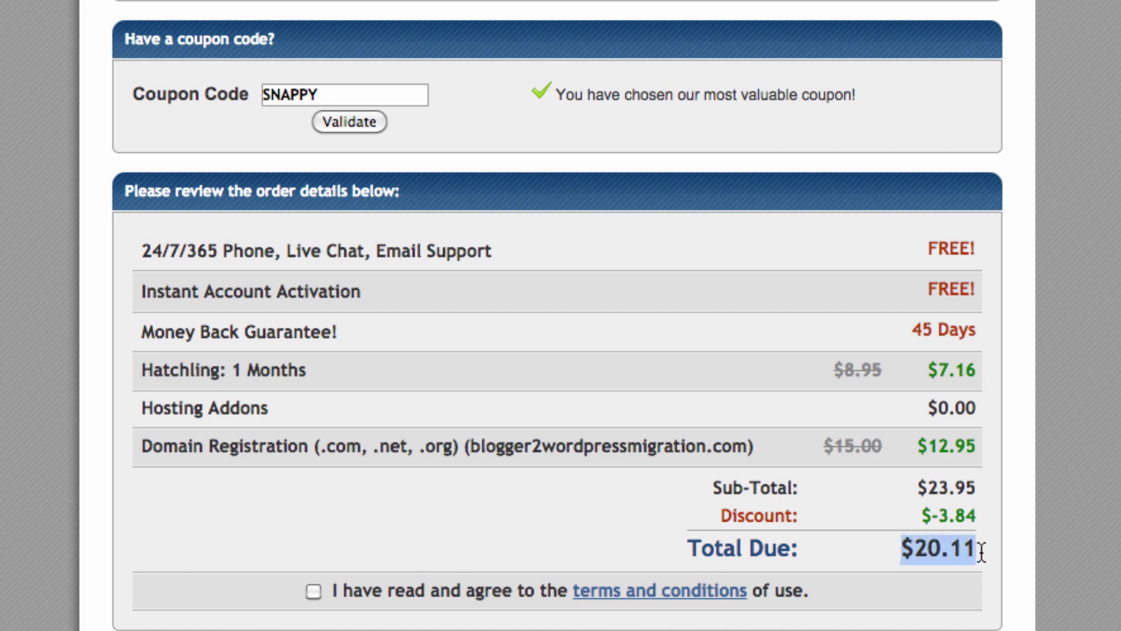
click(852, 374)
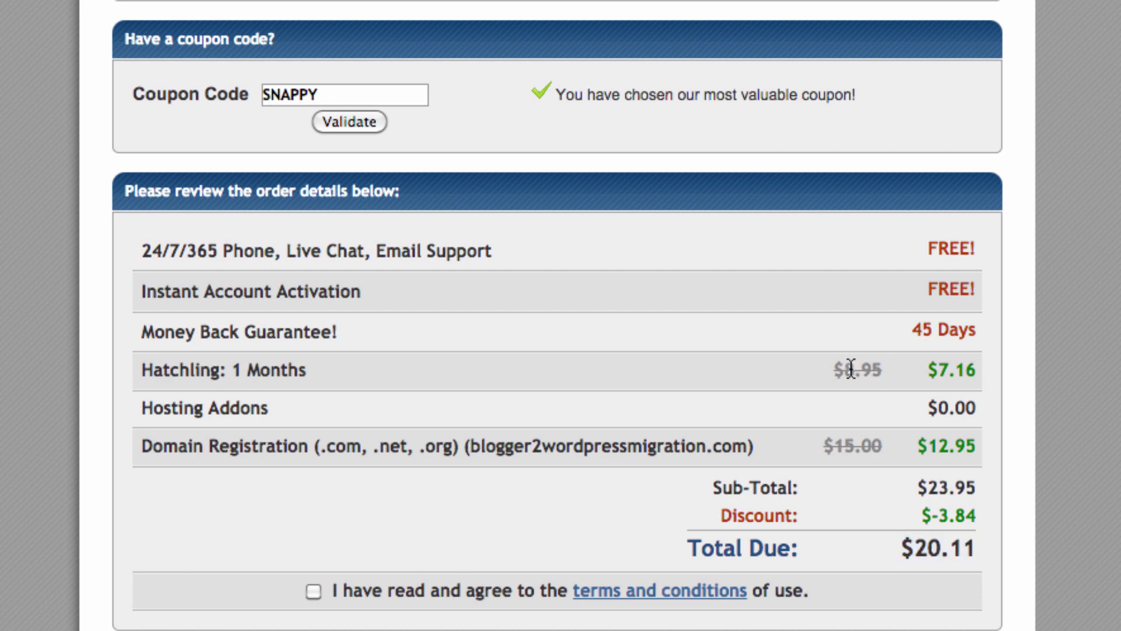
drag(917, 492, 972, 487)
click(1023, 519)
double_click(284, 99)
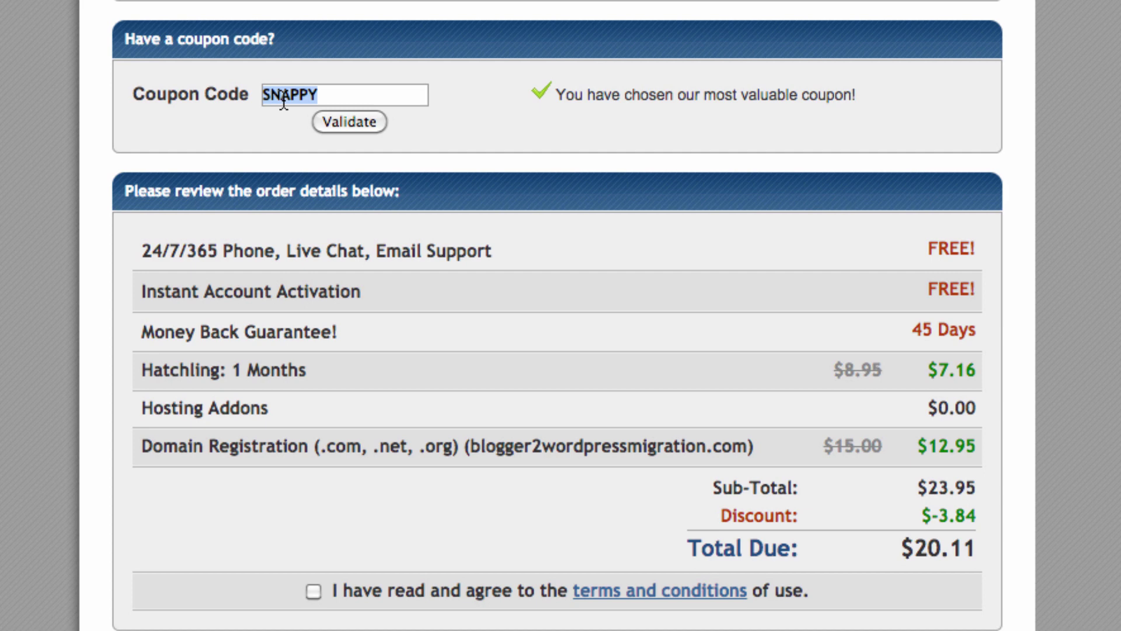
Validate the coffeemoney coupon and highlight the struck-out $8.95 hosting price
text(coff)
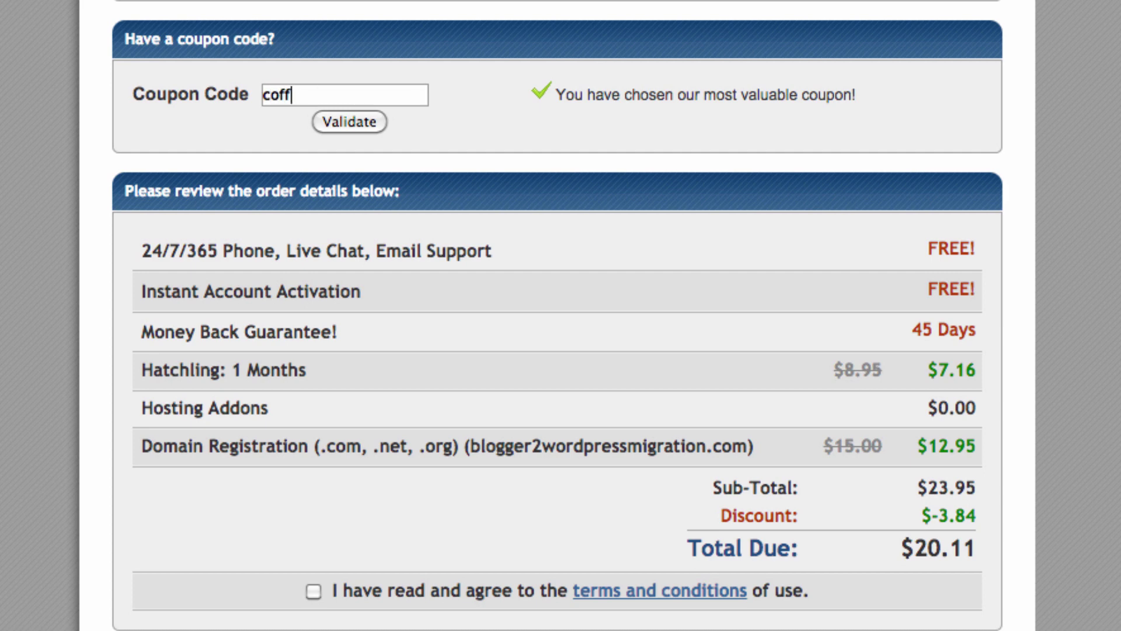
text(eemoney)
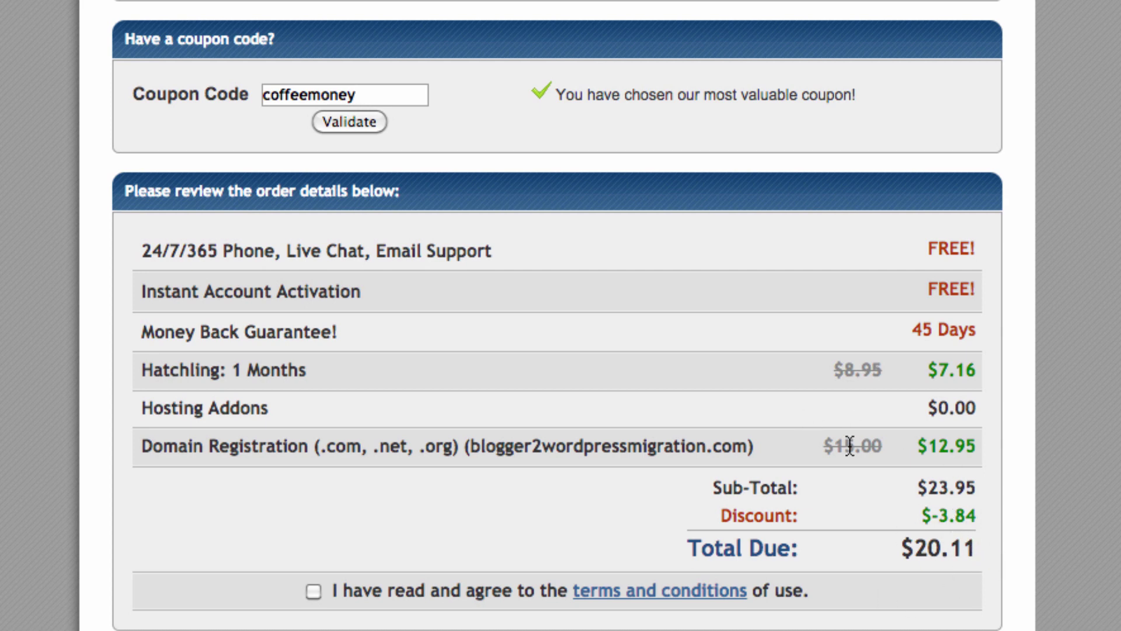
click(361, 120)
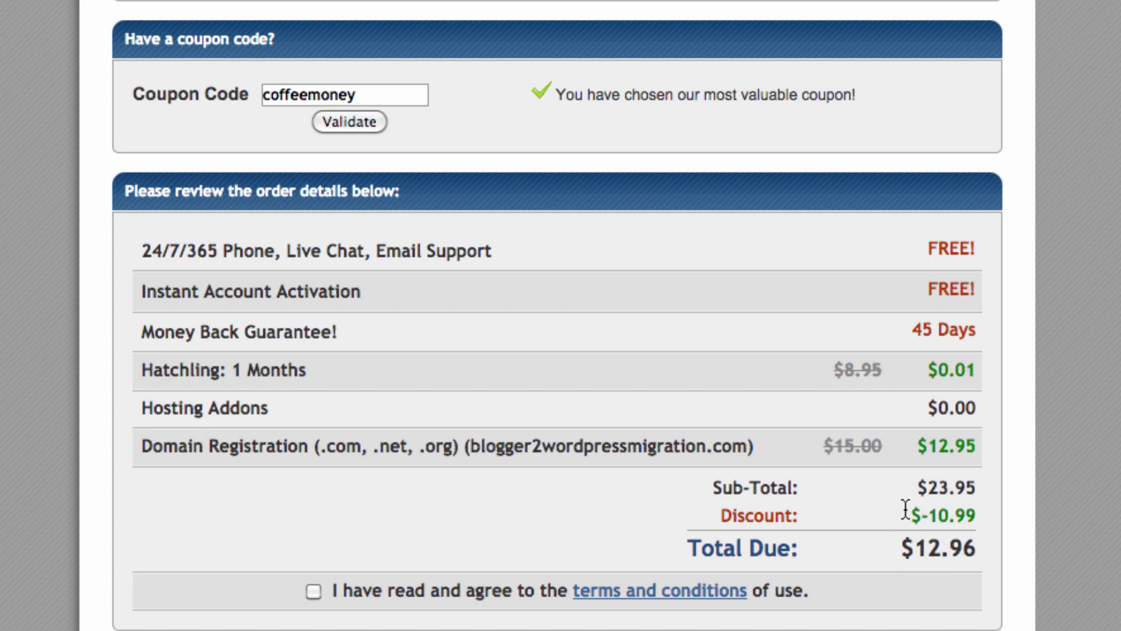
drag(831, 370, 884, 370)
click(884, 369)
Highlight the 45 Days money-back guarantee, then return to the coupon code entry
mouse_move(914, 329)
mouse_down()
mouse_move(983, 330)
mouse_move(912, 330)
mouse_move(934, 330)
mouse_up()
click(981, 332)
click(950, 338)
click(950, 340)
click(368, 91)
Highlight the $12.96 total due and the $12.95 domain registration price
drag(902, 548, 981, 549)
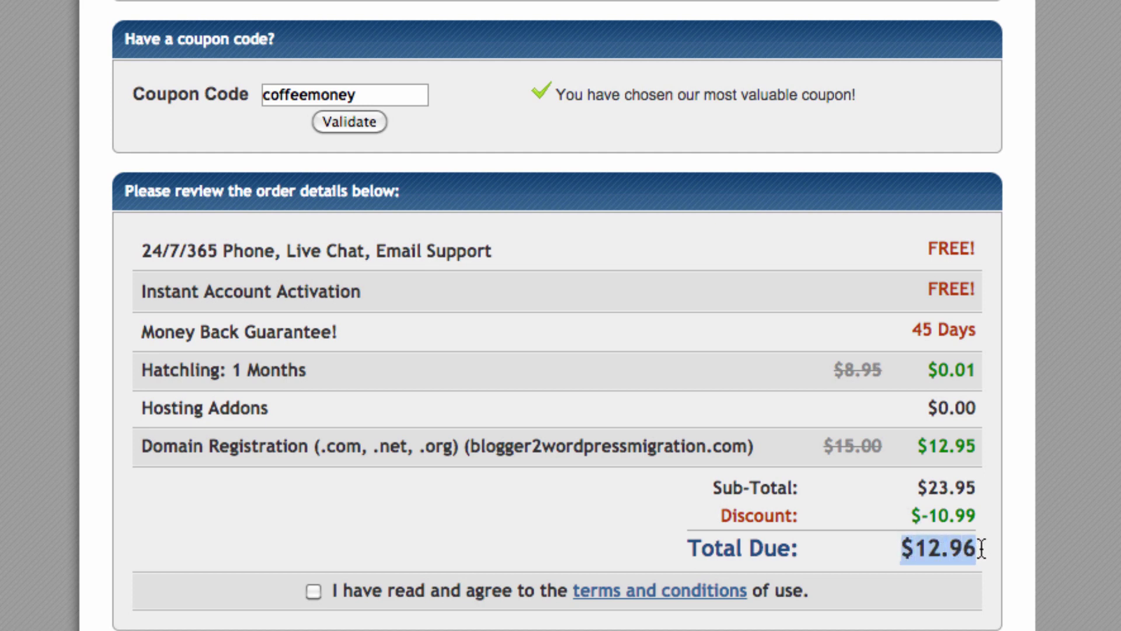
click(976, 550)
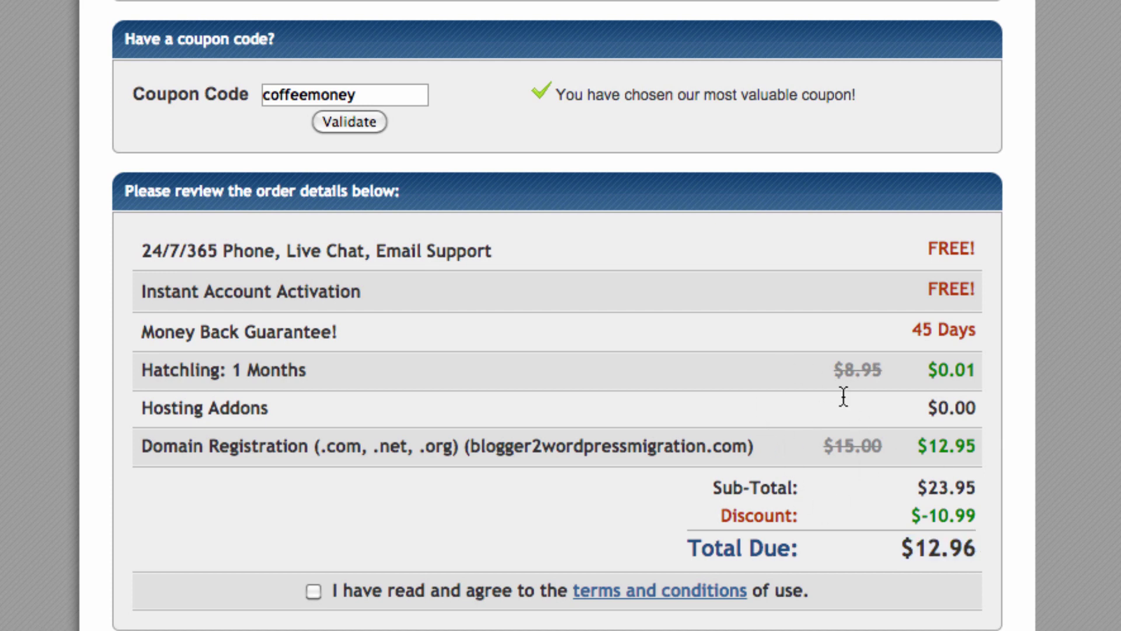
drag(918, 446, 985, 446)
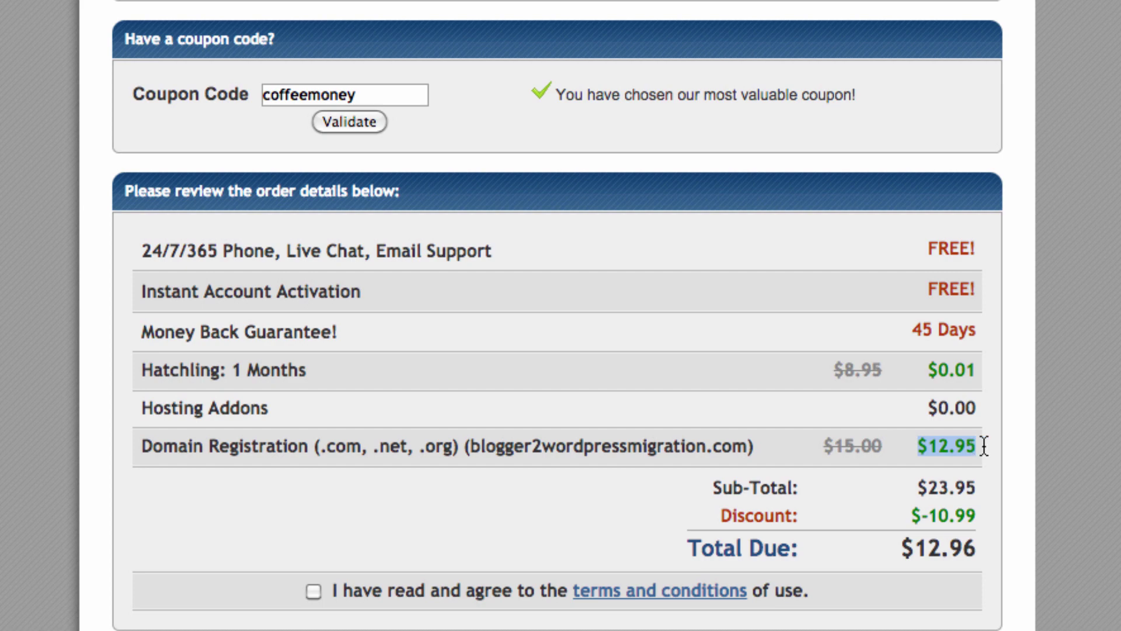
click(984, 446)
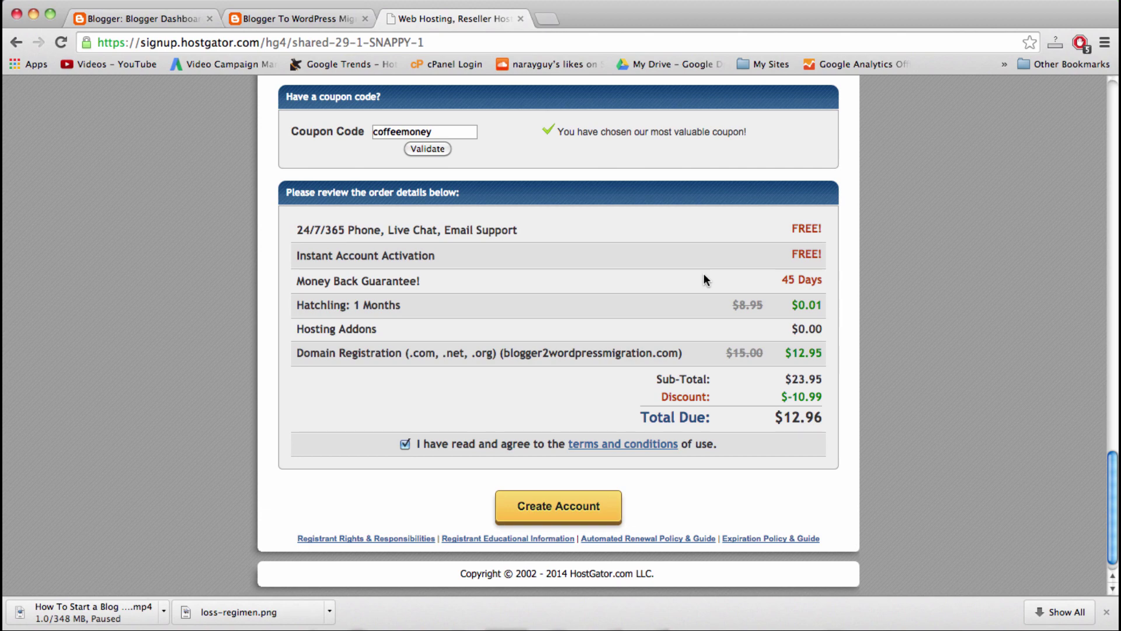
Place the order with Create Account and close the Refer a Friend popup
scroll(740, 413, down, 1)
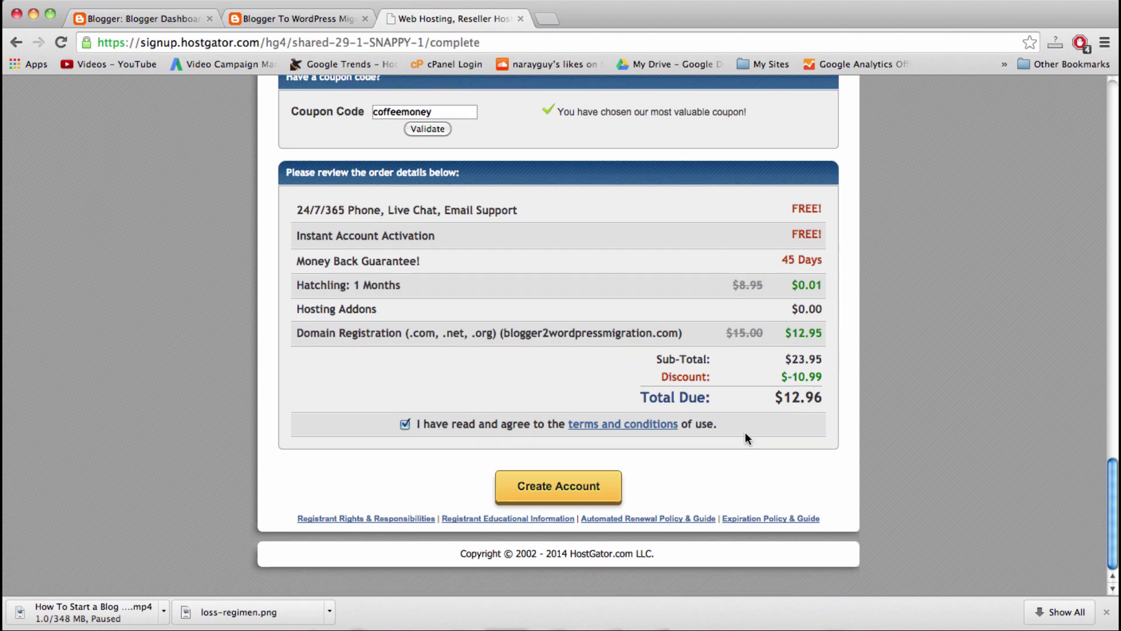
click(561, 490)
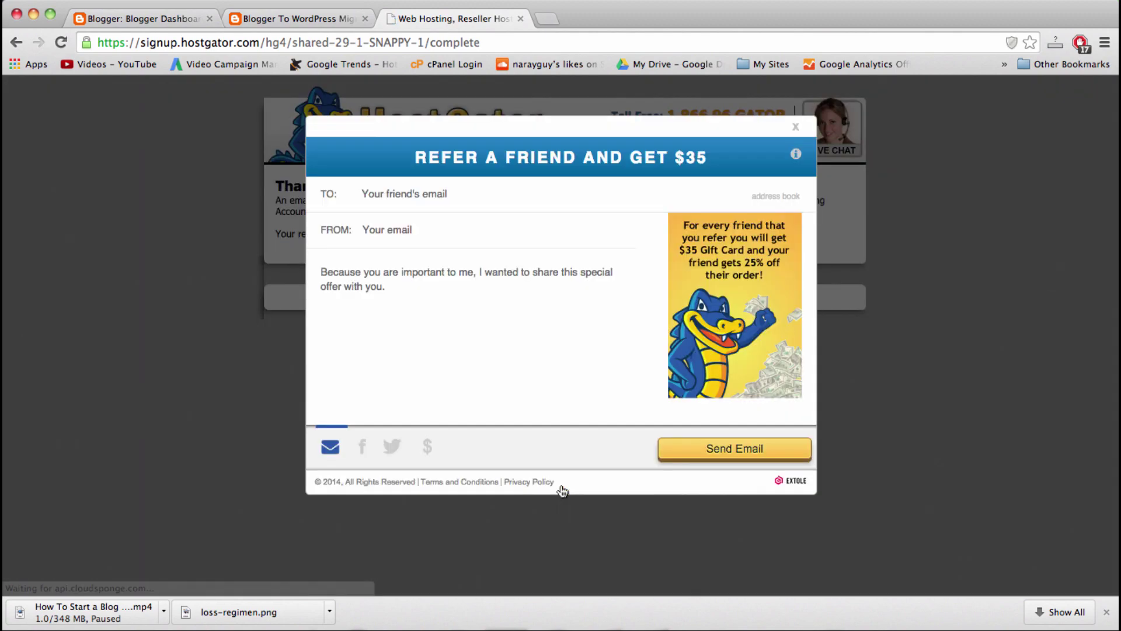
click(796, 128)
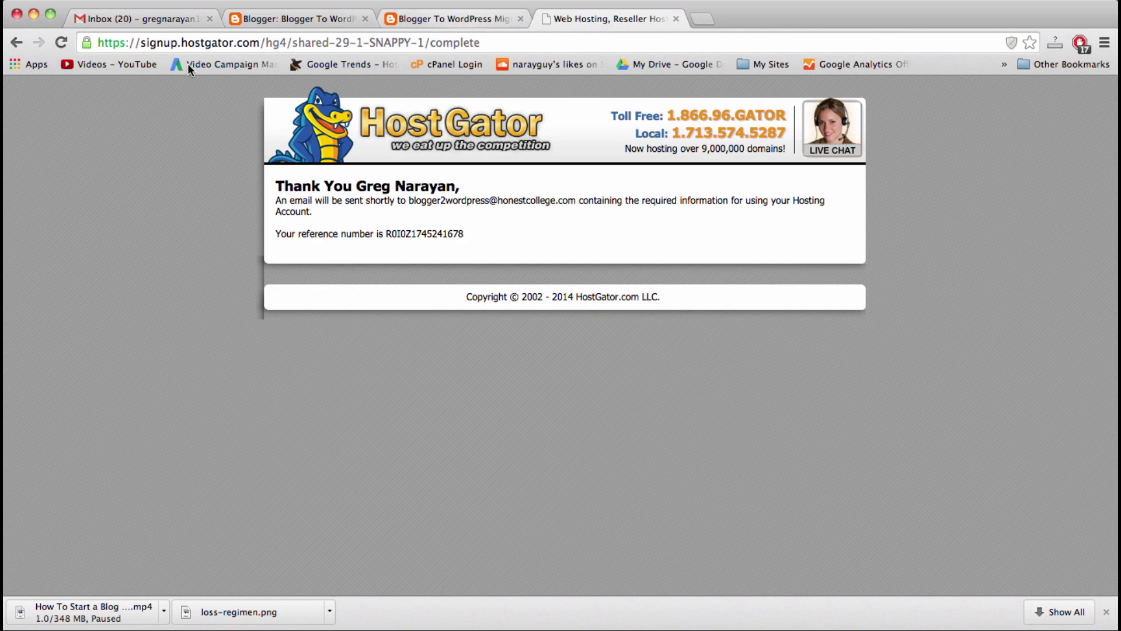
In Gmail, read the AWeber new-subscriber notification, then return to the inbox listing the HostGator email
click(170, 18)
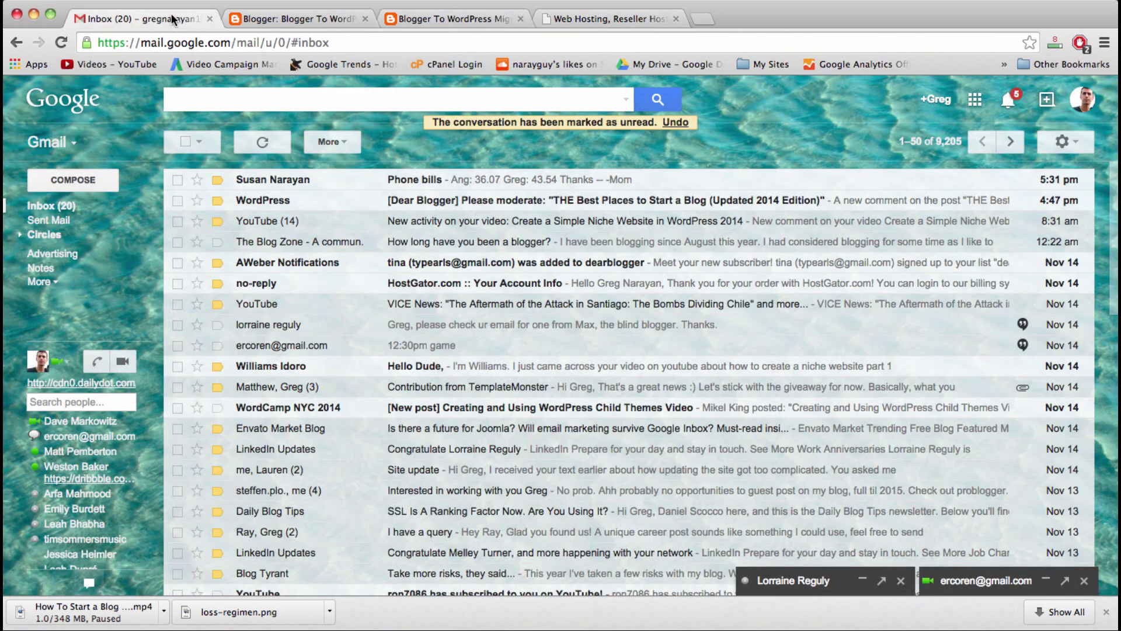
scroll(448, 333, down, 1)
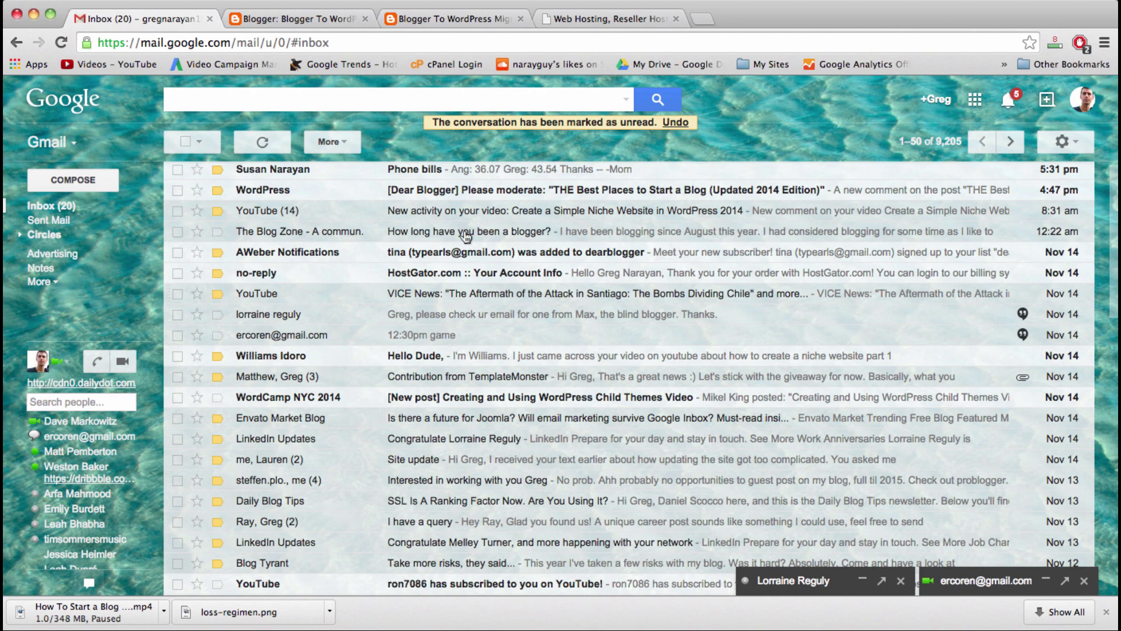
click(448, 253)
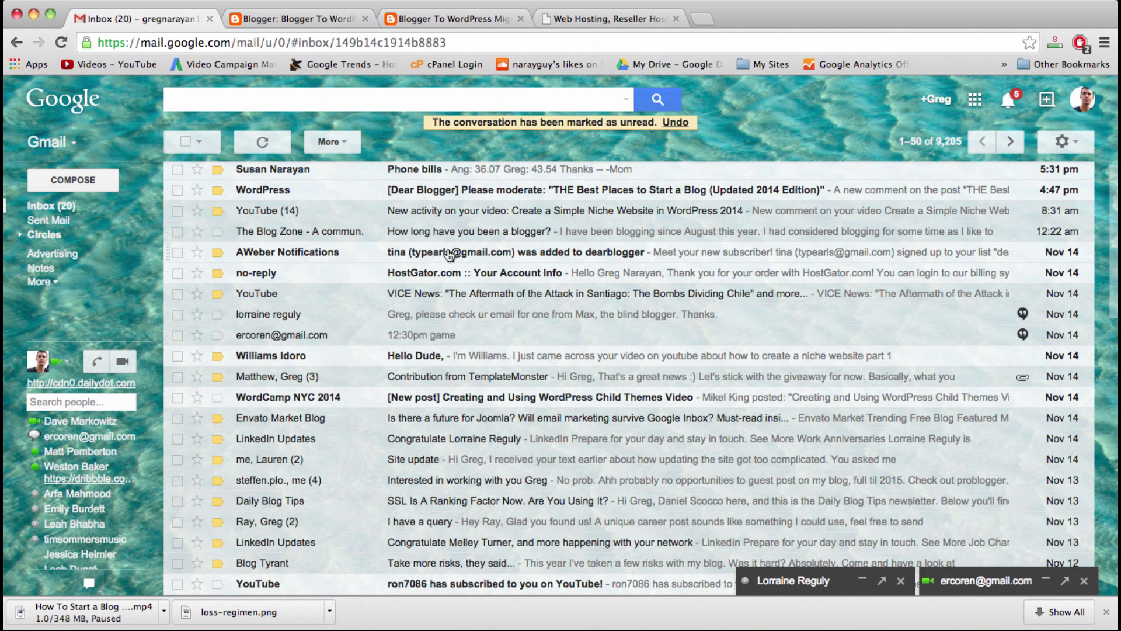
scroll(488, 359, down, 5)
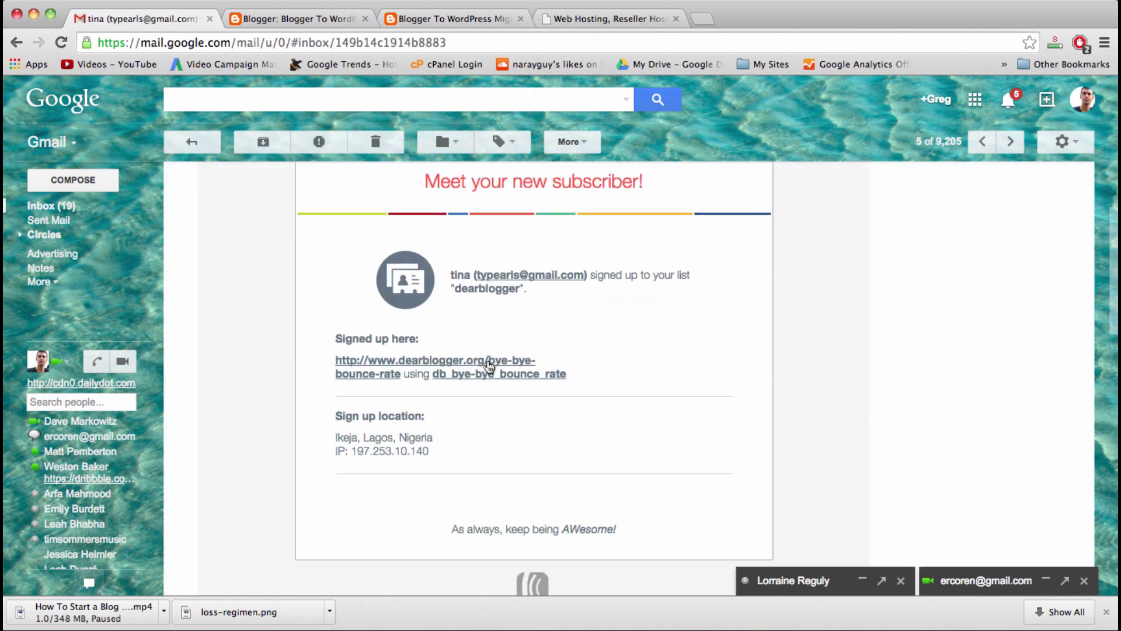
scroll(488, 360, up, 5)
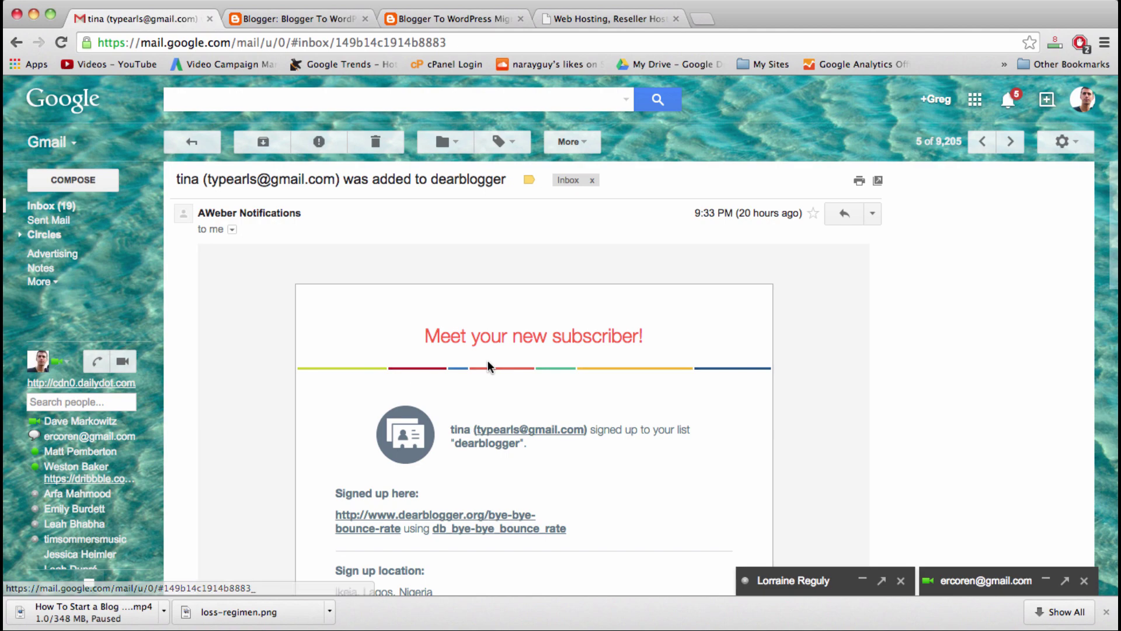
click(72, 206)
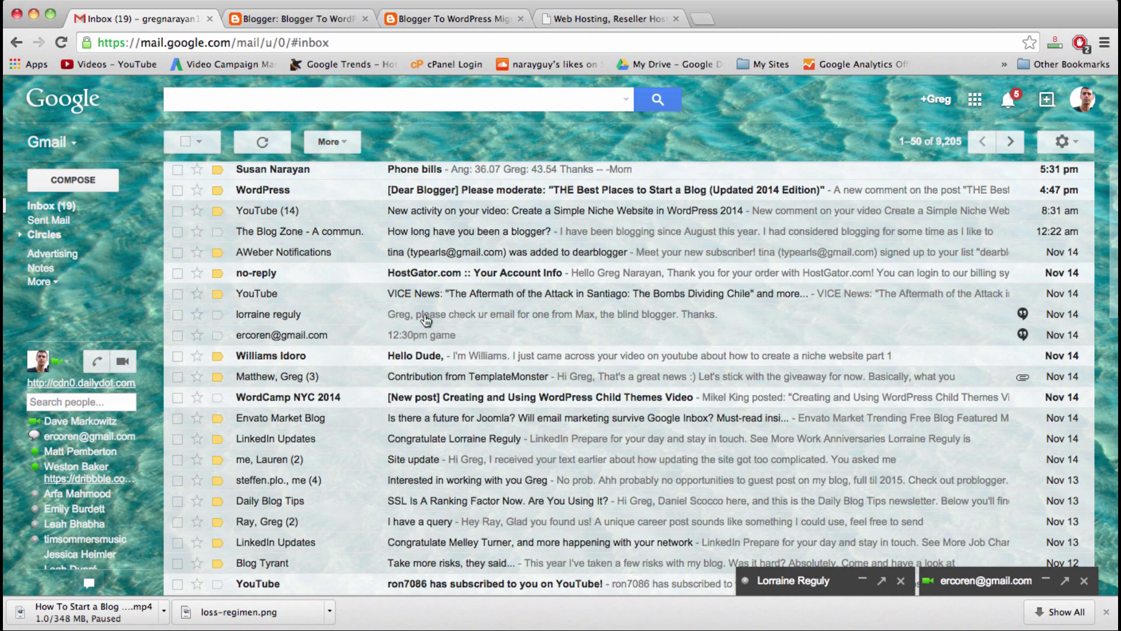
scroll(442, 301, up, 1)
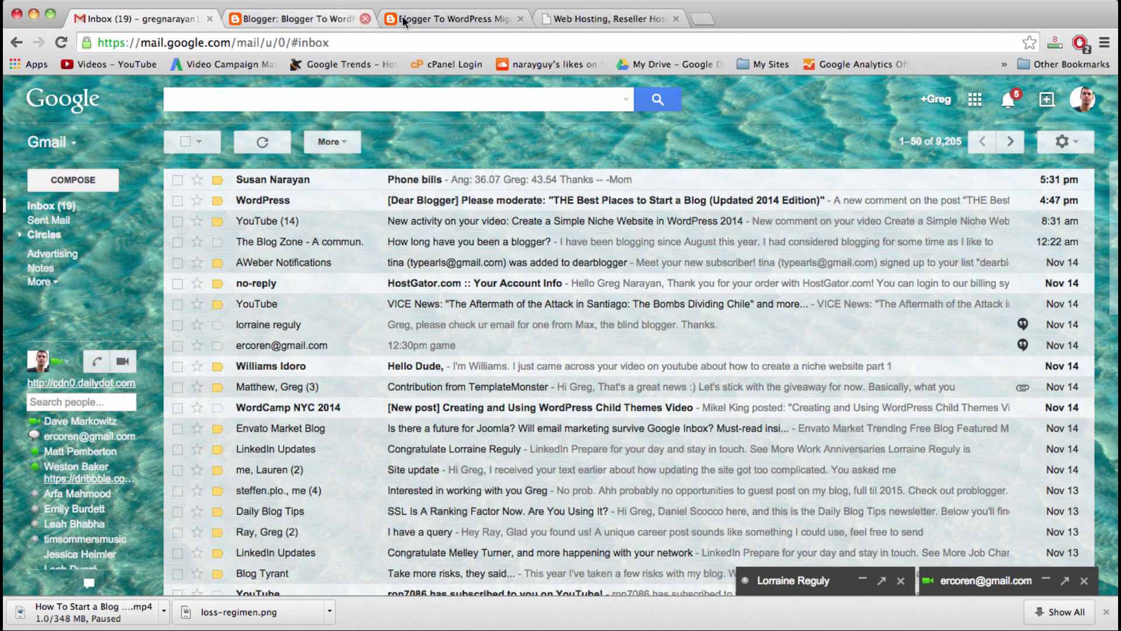
Switch to the published blog and scroll through the post's numbered migration steps
click(440, 17)
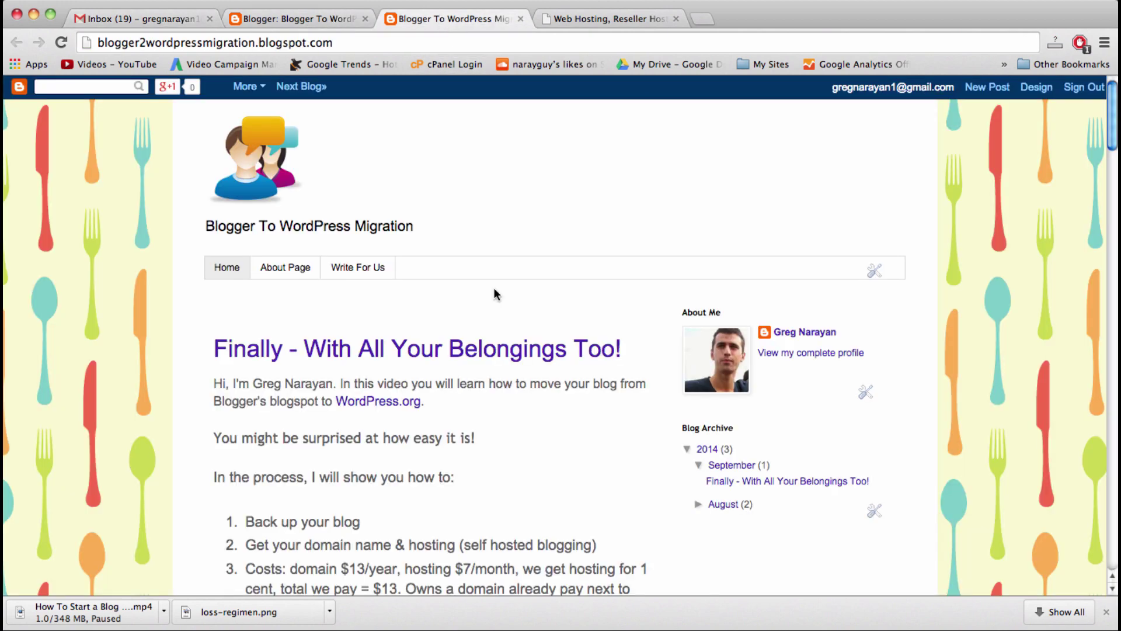
scroll(477, 344, down, 8)
scroll(477, 348, up, 8)
scroll(525, 336, down, 3)
scroll(525, 334, down, 3)
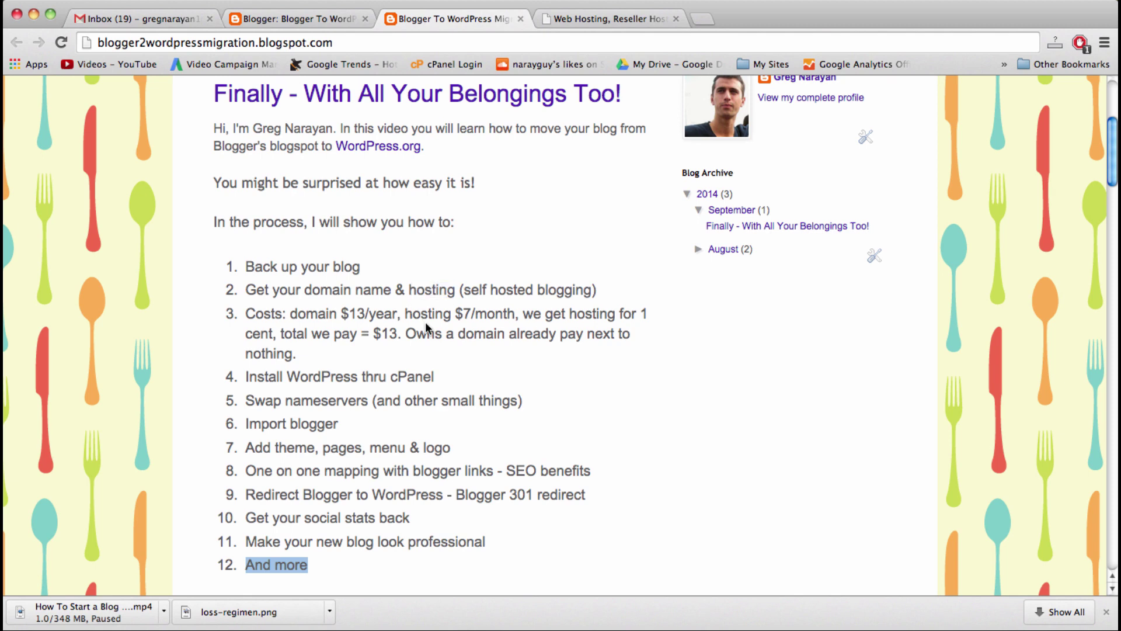
Highlight key words in the Install WordPress, cPanel and Back up your blog steps
click(352, 348)
double_click(322, 378)
double_click(373, 377)
double_click(418, 378)
double_click(304, 267)
double_click(347, 267)
scroll(346, 269, up, 5)
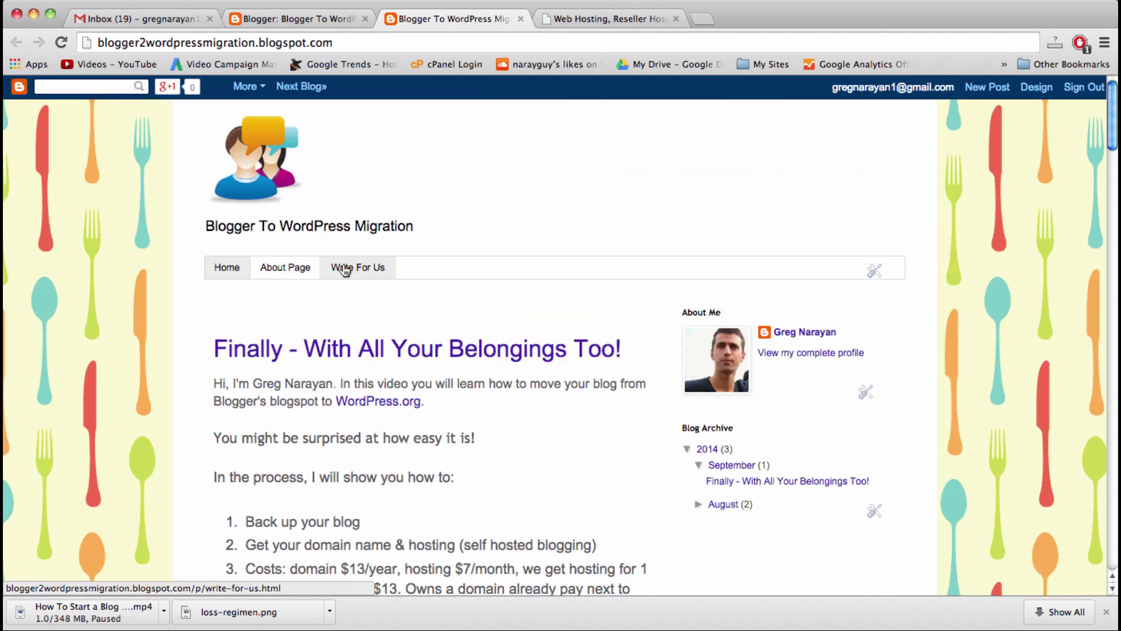
Export the blog from Settings › Other, downloading the backup file blog-11-15-2014.xml
click(297, 19)
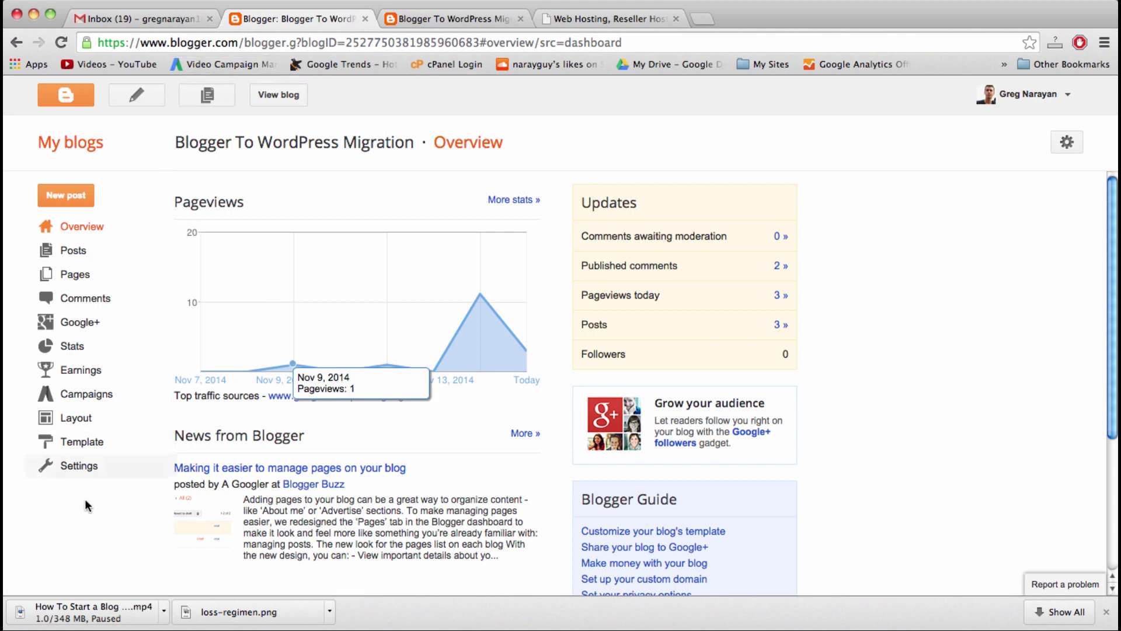
click(79, 467)
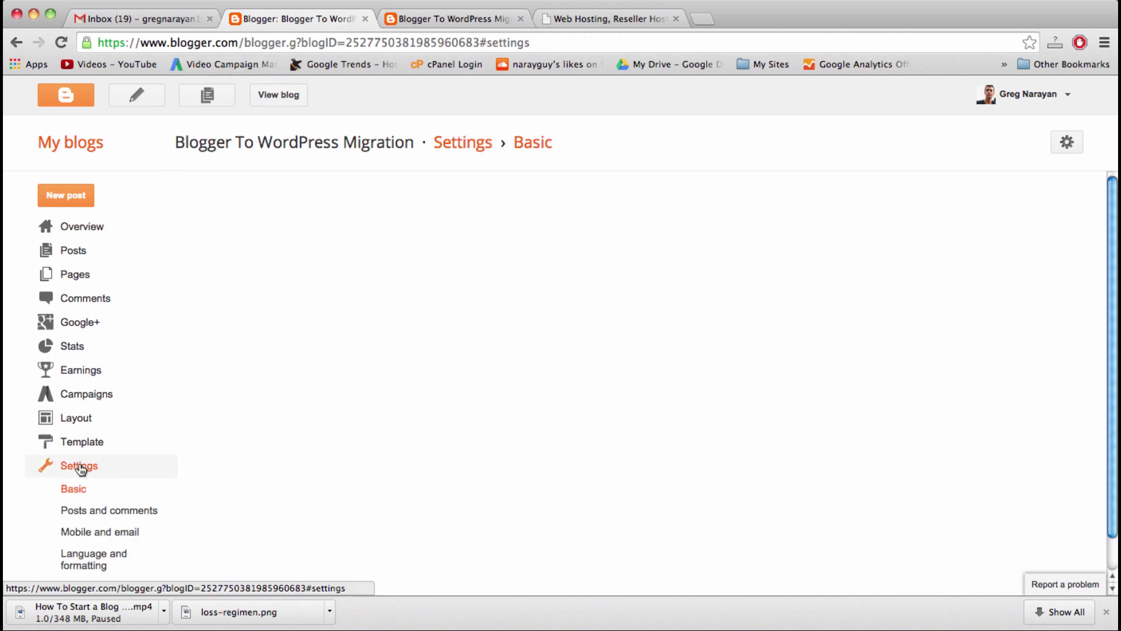
click(71, 571)
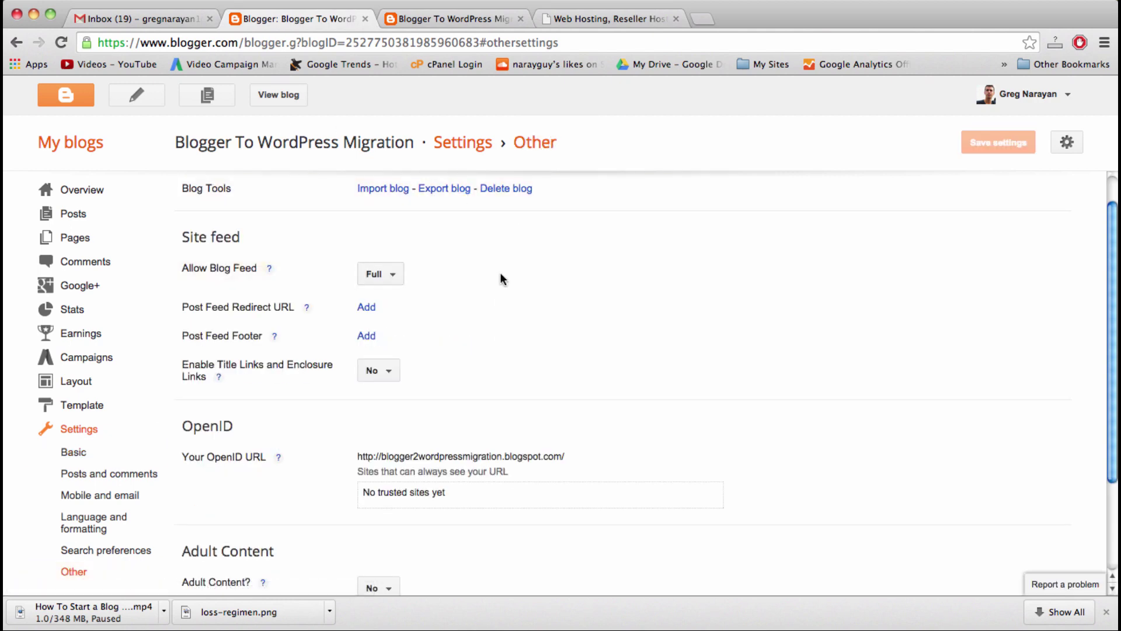
click(433, 190)
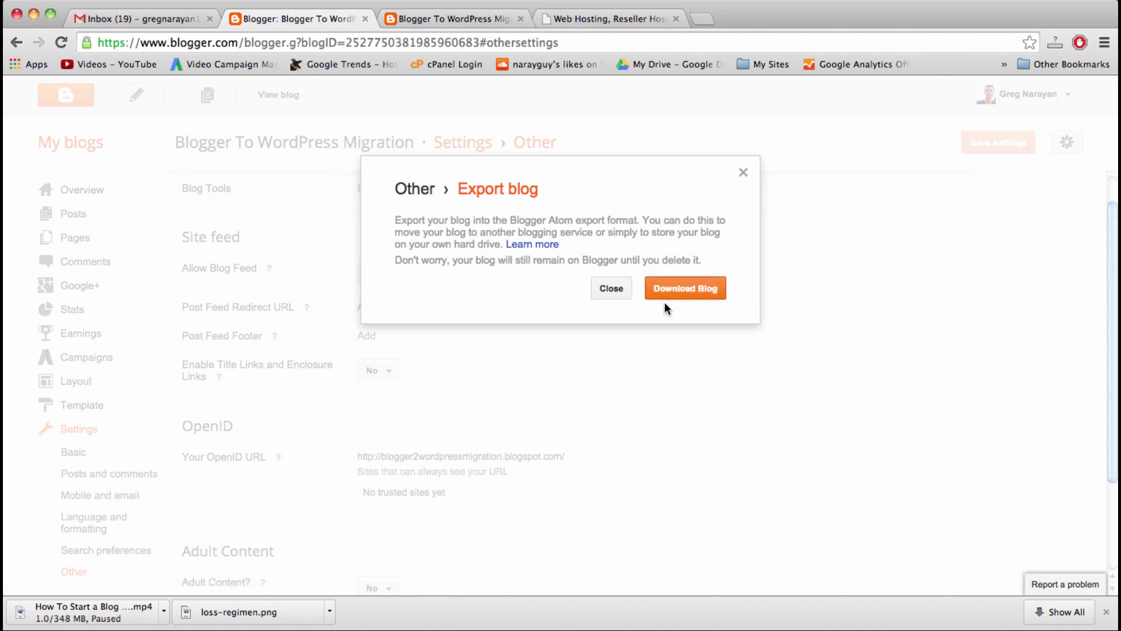
click(682, 293)
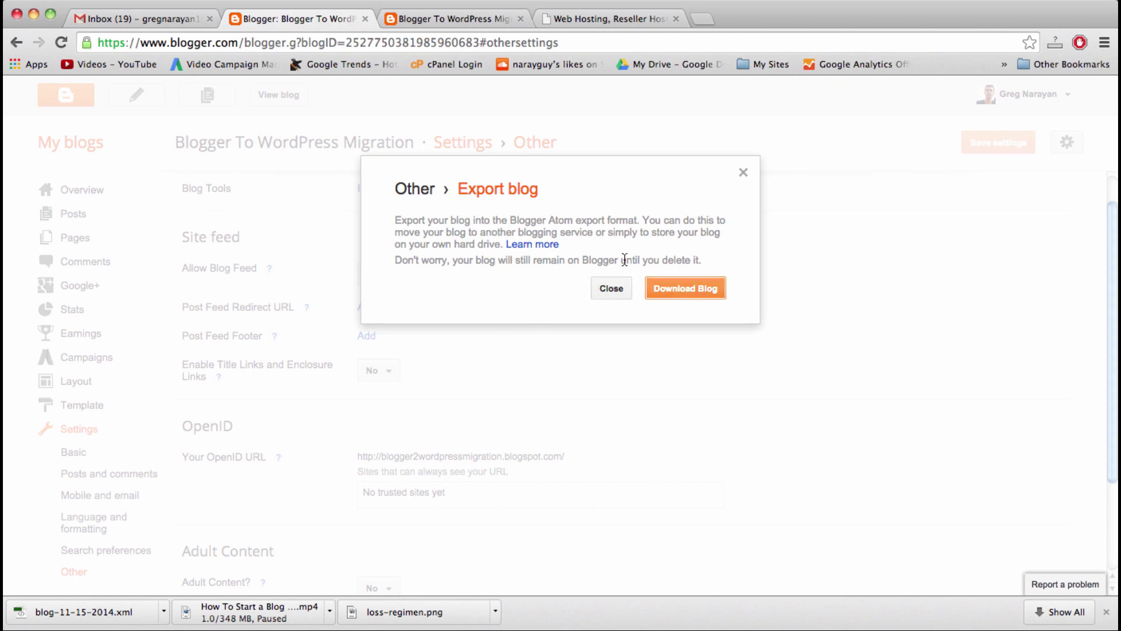
click(612, 288)
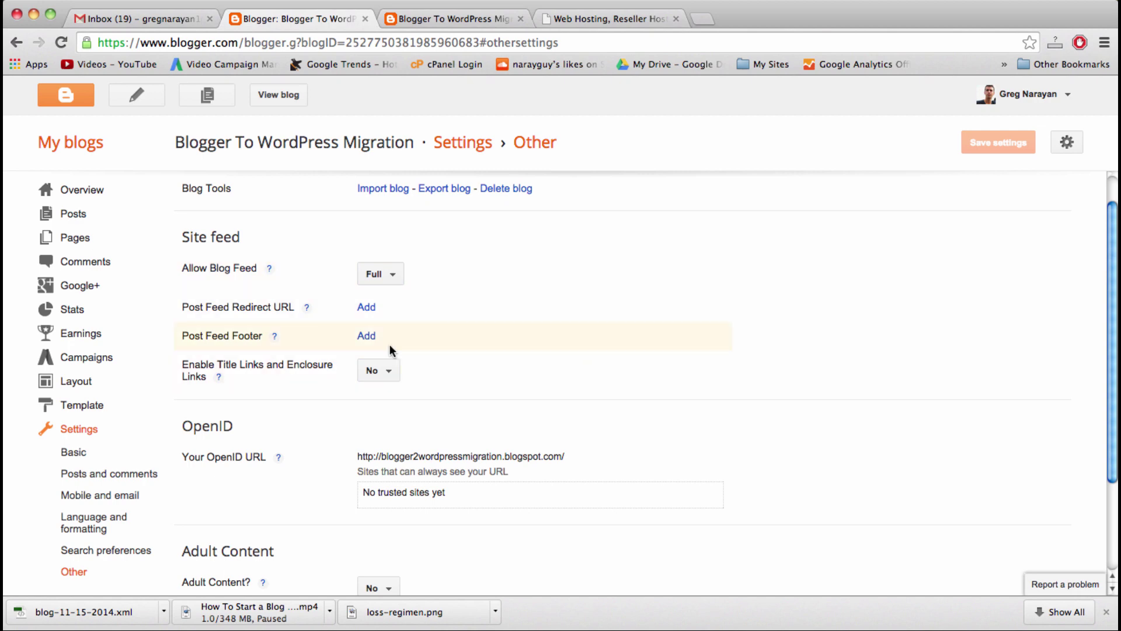
scroll(390, 348, down, 3)
Browse the Template page and open Edit HTML to show the template's XML code
click(82, 280)
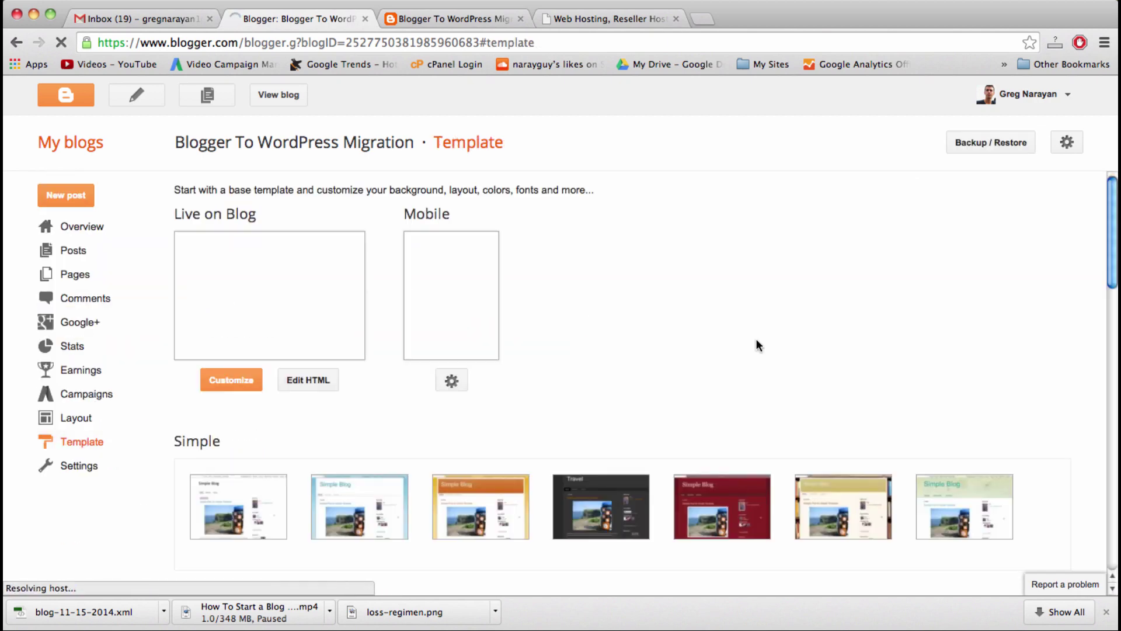
scroll(826, 379, down, 4)
scroll(827, 381, down, 6)
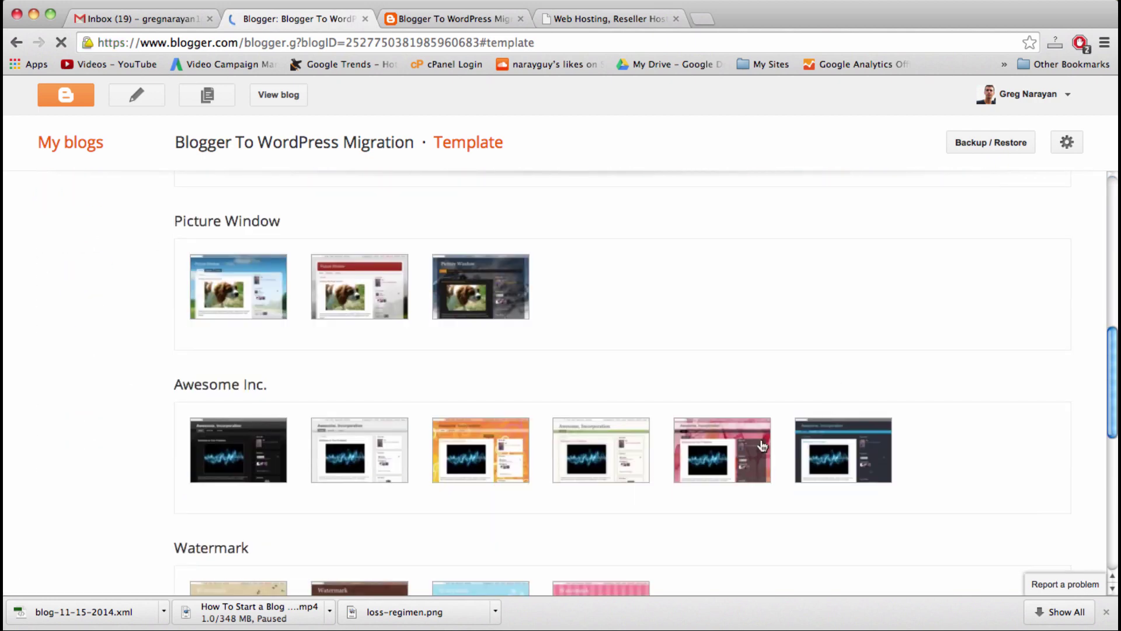
scroll(761, 443, down, 4)
scroll(761, 444, down, 4)
scroll(761, 444, up, 20)
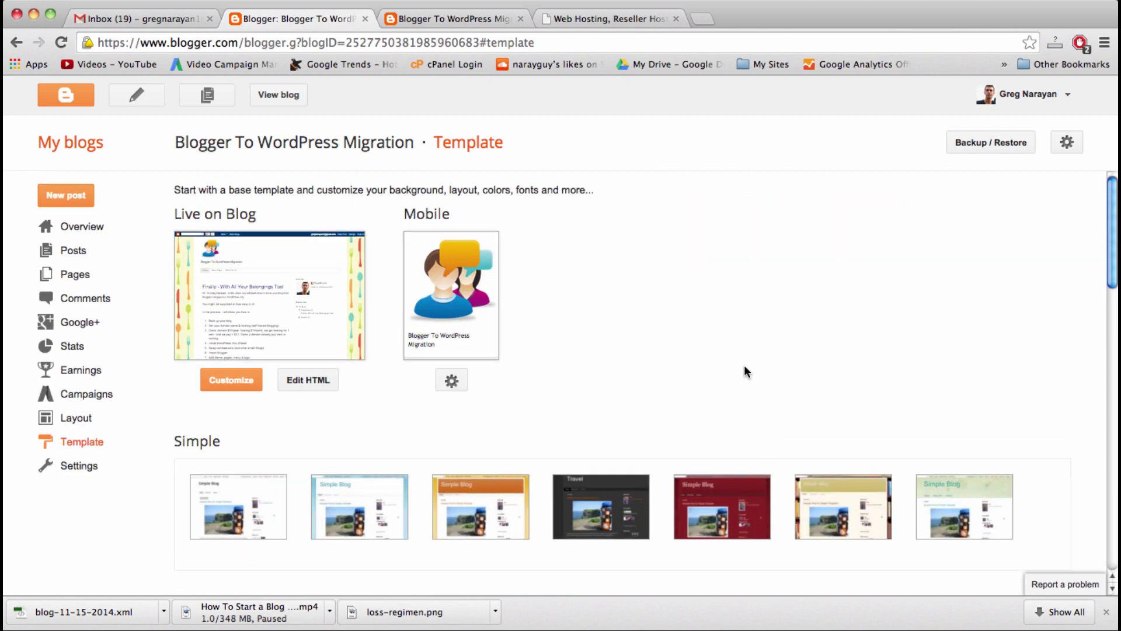
click(301, 383)
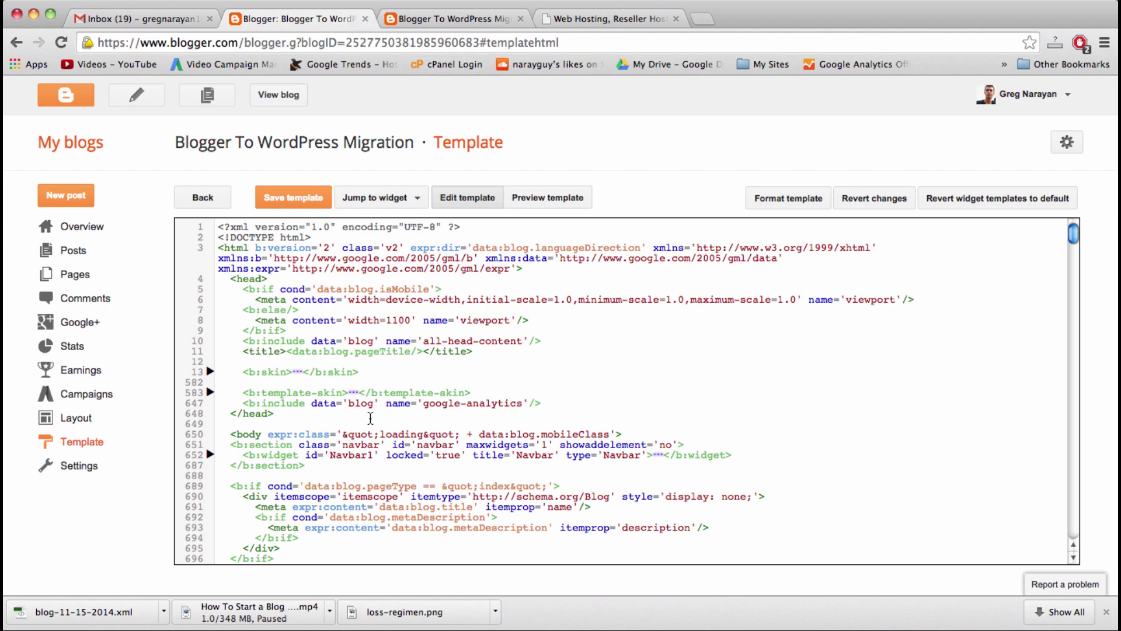
Select all the template code and paste it into a new blank TextEdit document
key(ctrl+a)
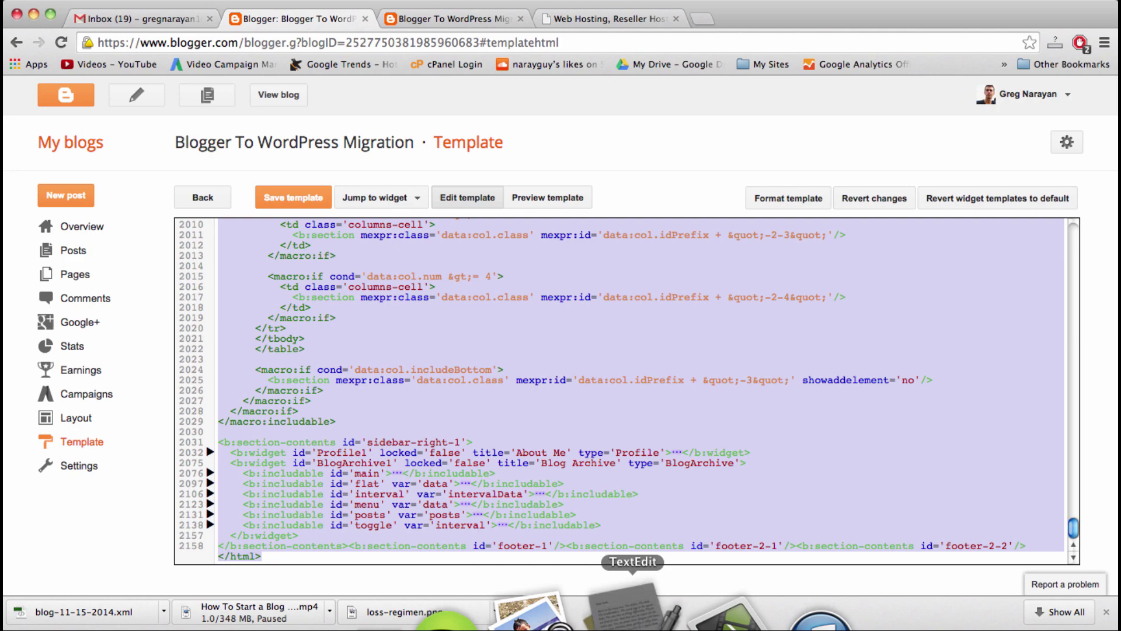
click(632, 613)
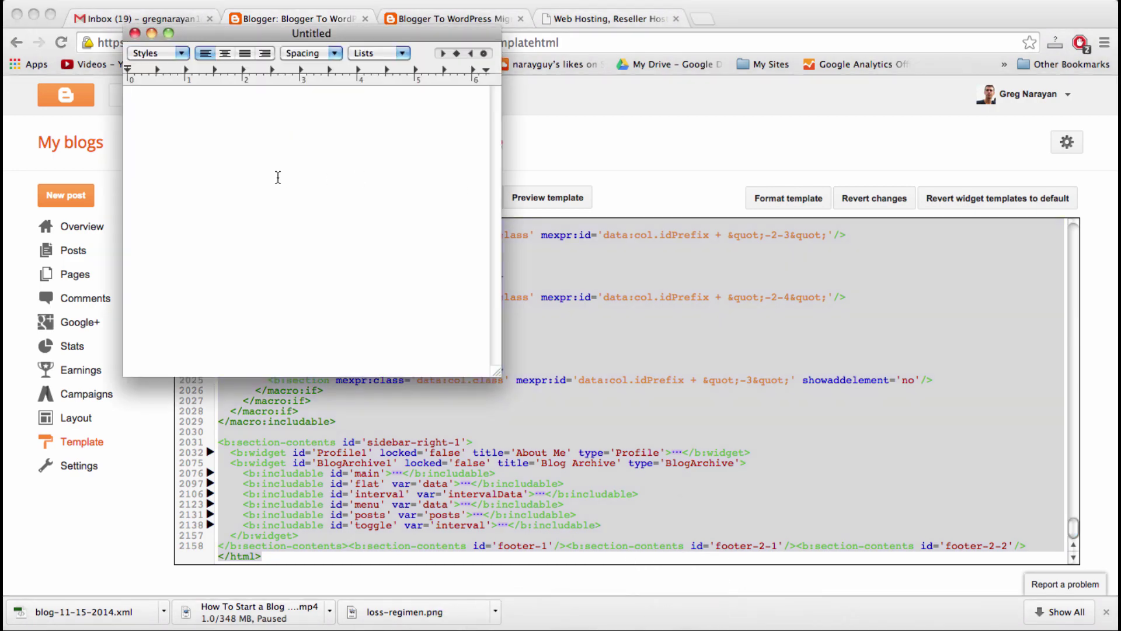
key(super+v)
scroll(280, 154, up, 15)
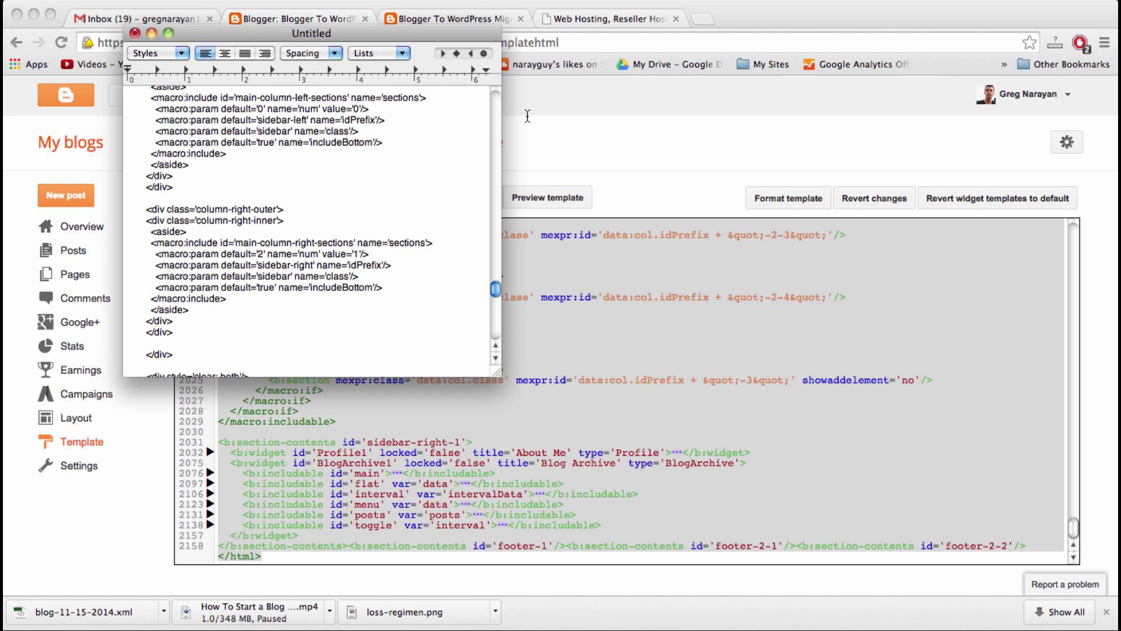
Save the document as blogger-template in Downloads, close it, and return to Blogger's Template page
key(super+s)
text(blogger-template)
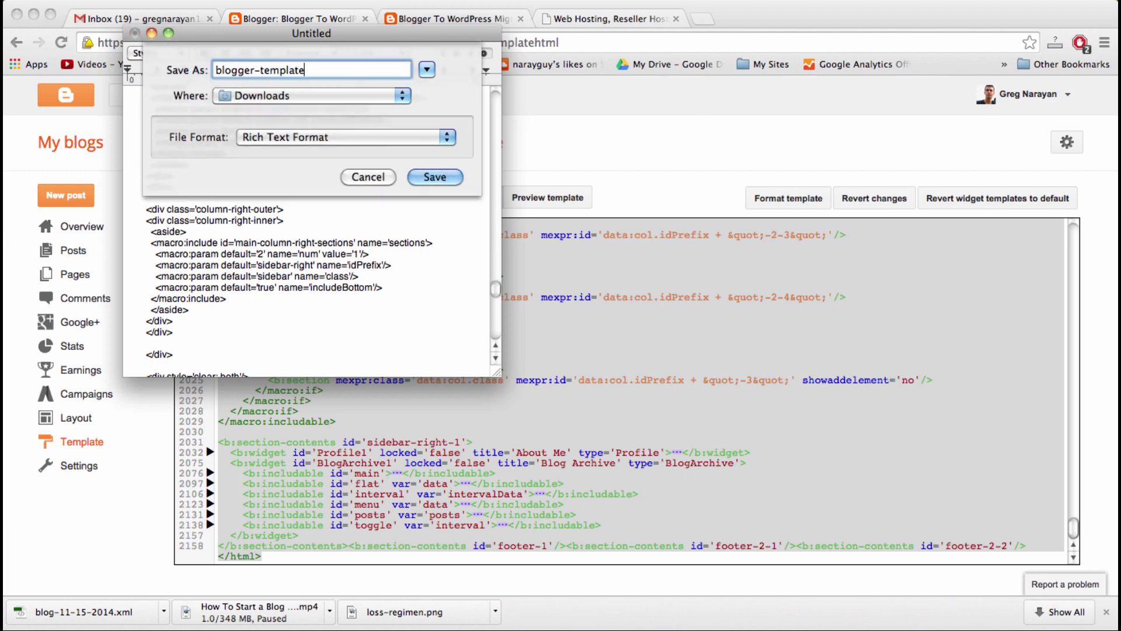
click(429, 178)
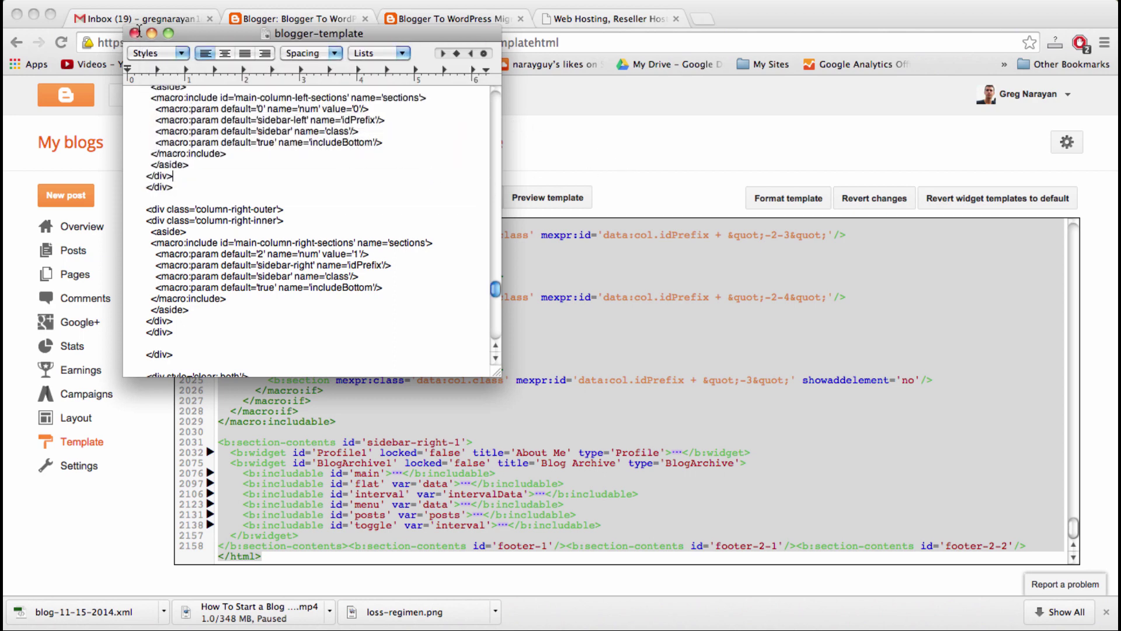
click(134, 33)
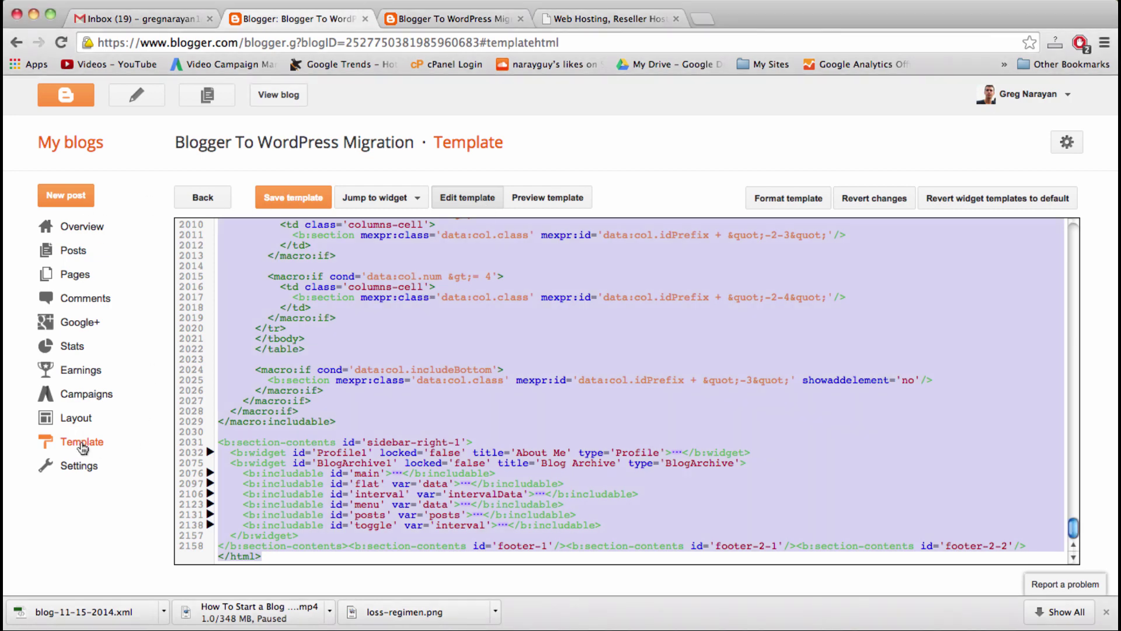
click(81, 442)
Expand Revert to classic templates and revert the blog to the classic template
scroll(420, 435, down, 15)
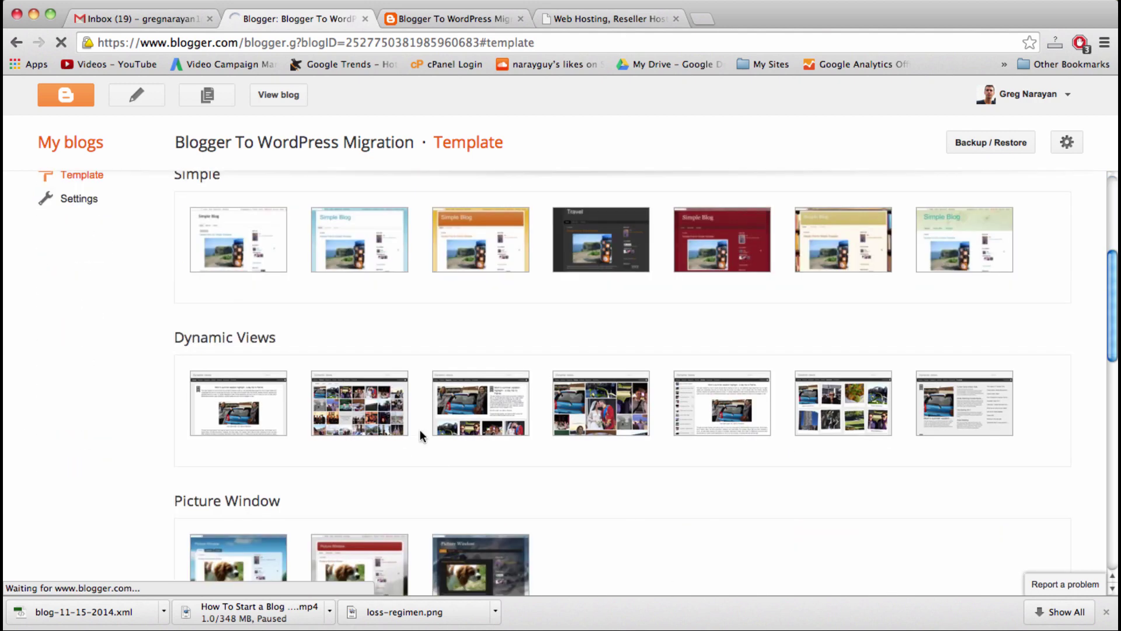
scroll(193, 467, down, 3)
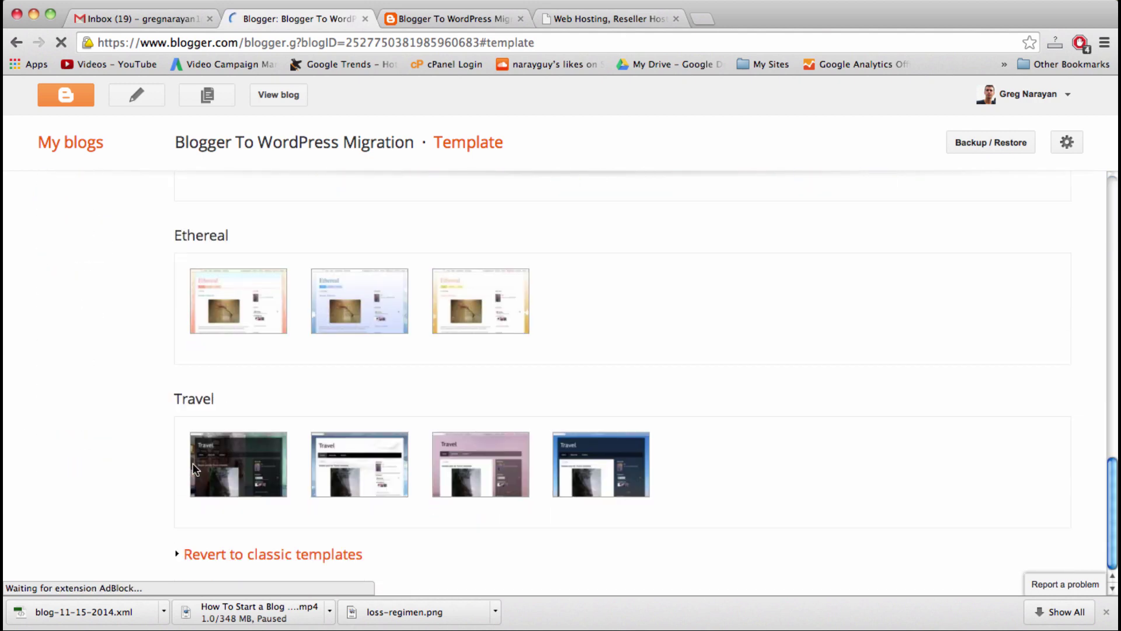
click(251, 560)
scroll(284, 535, down, 1)
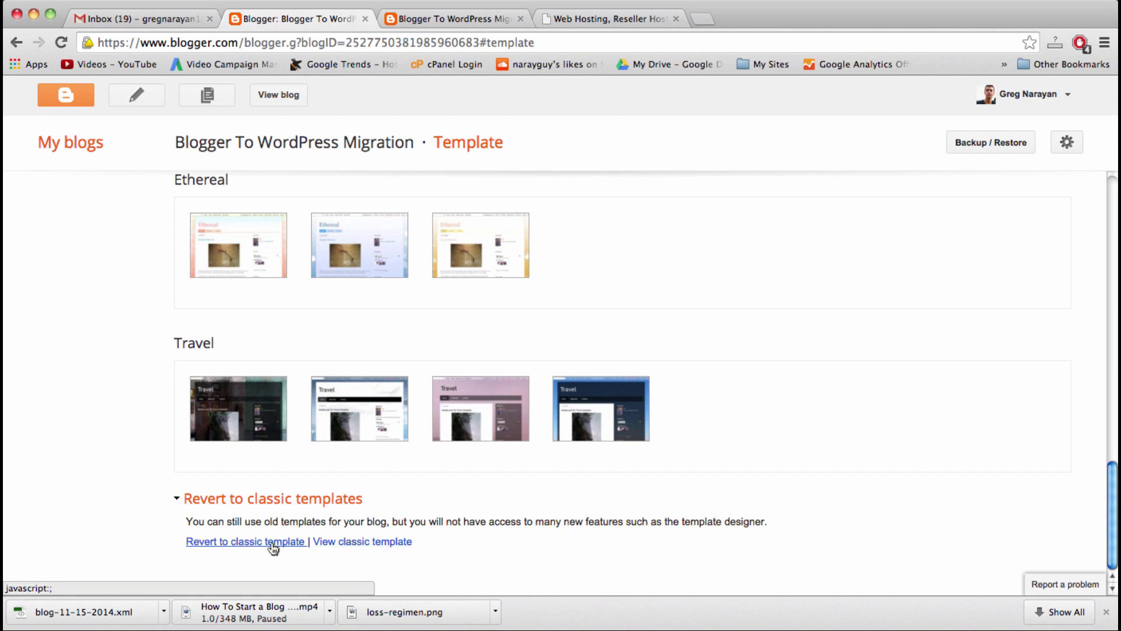
click(269, 542)
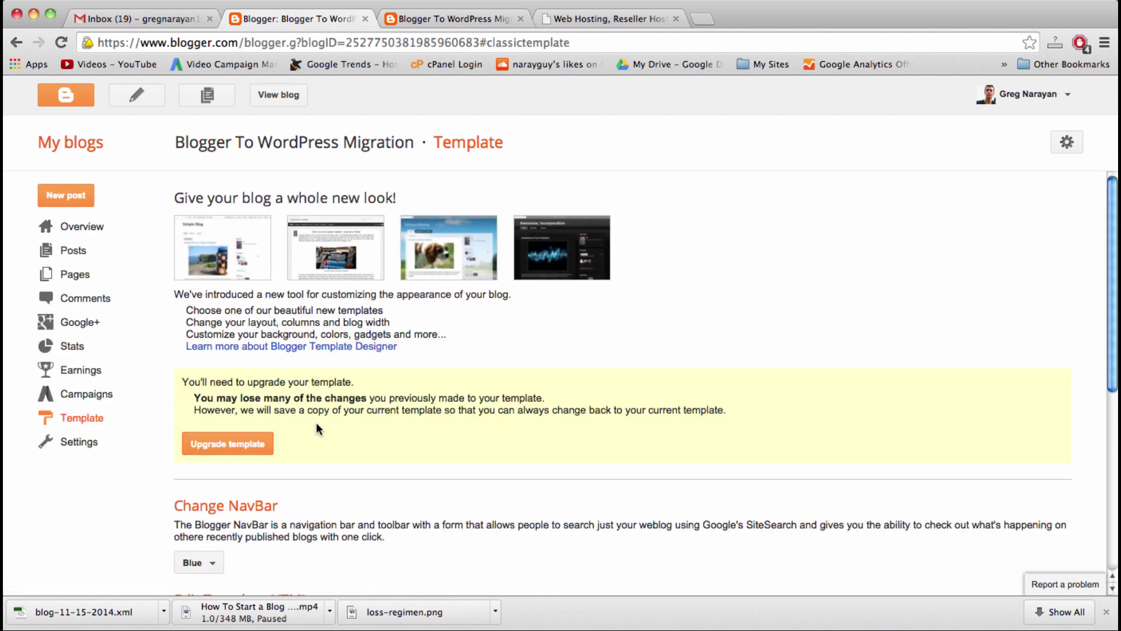
Select and copy all the classic template HTML from the Edit Template HTML box
scroll(422, 436, down, 10)
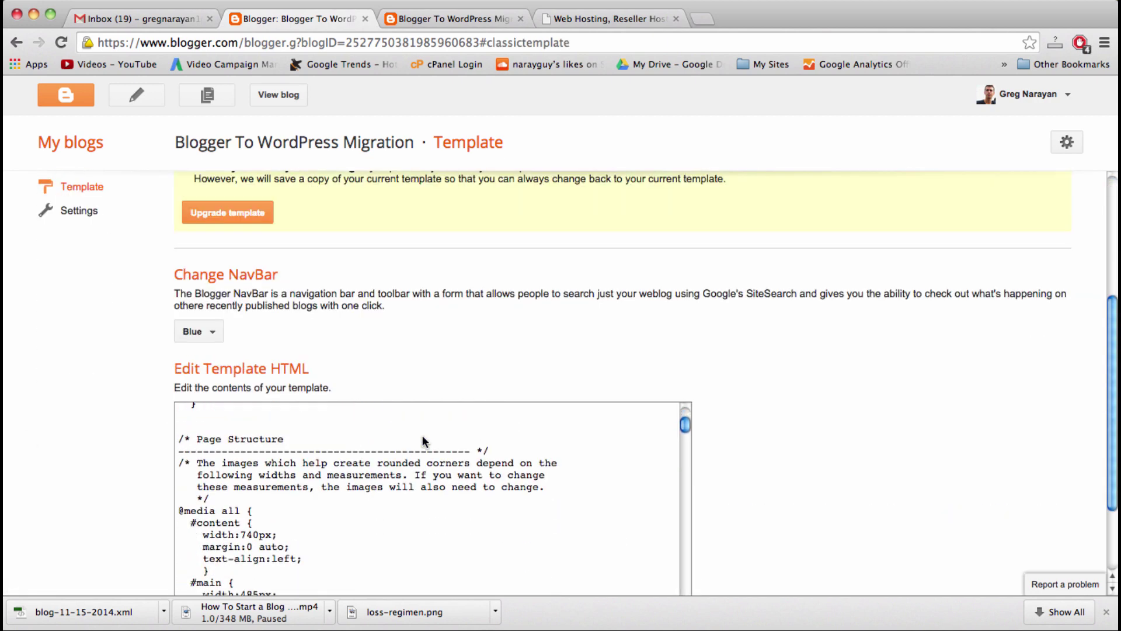
scroll(909, 386, down, 2)
click(442, 393)
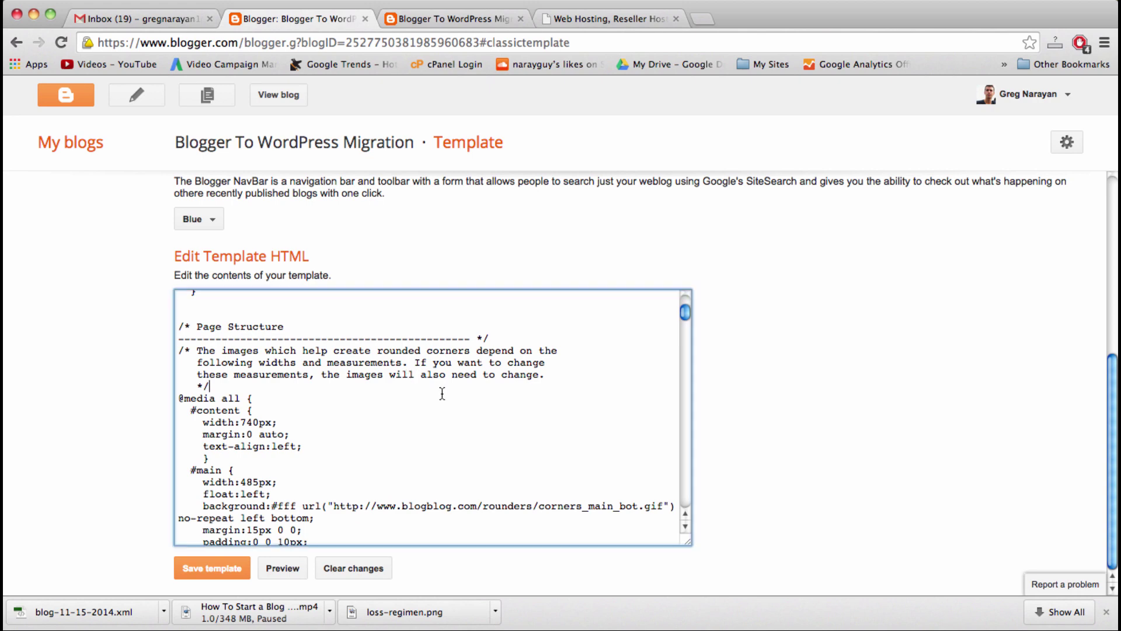
key(super+a)
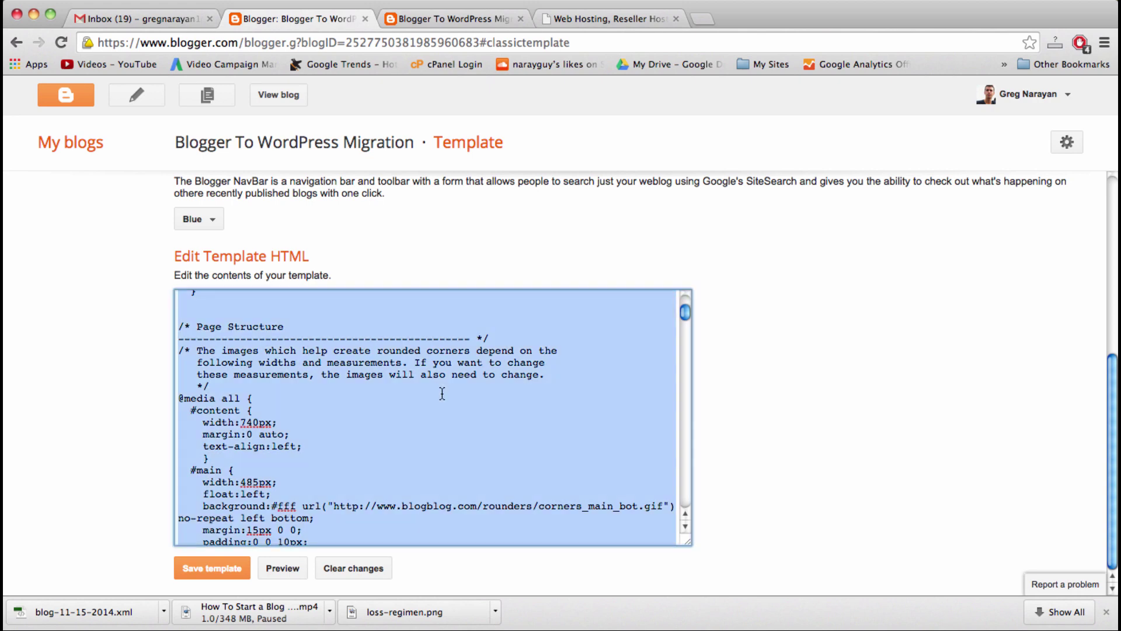
key(super+Tab)
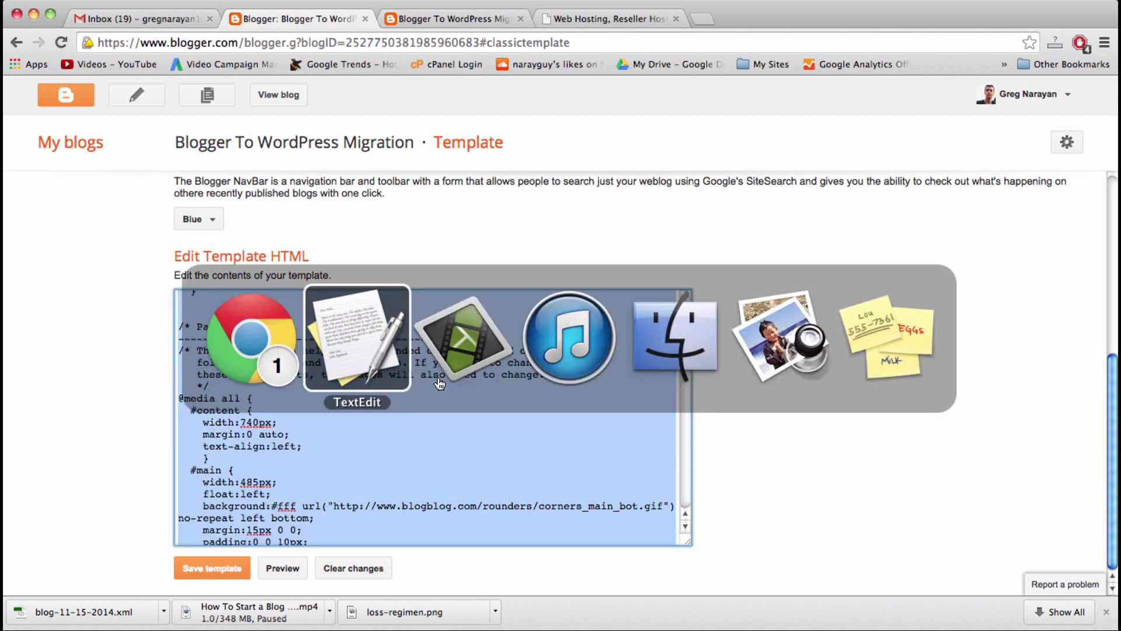
Paste the classic code into a new document, save it as blogger-template-classic, and close it
key(super+n)
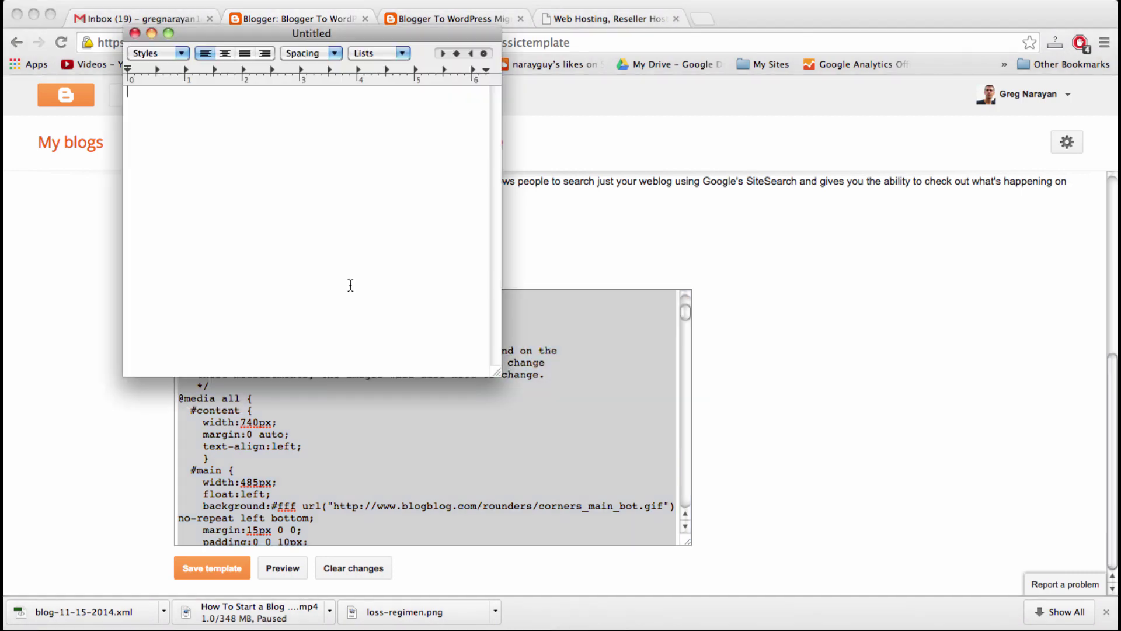
key(super+v)
scroll(273, 234, up, 15)
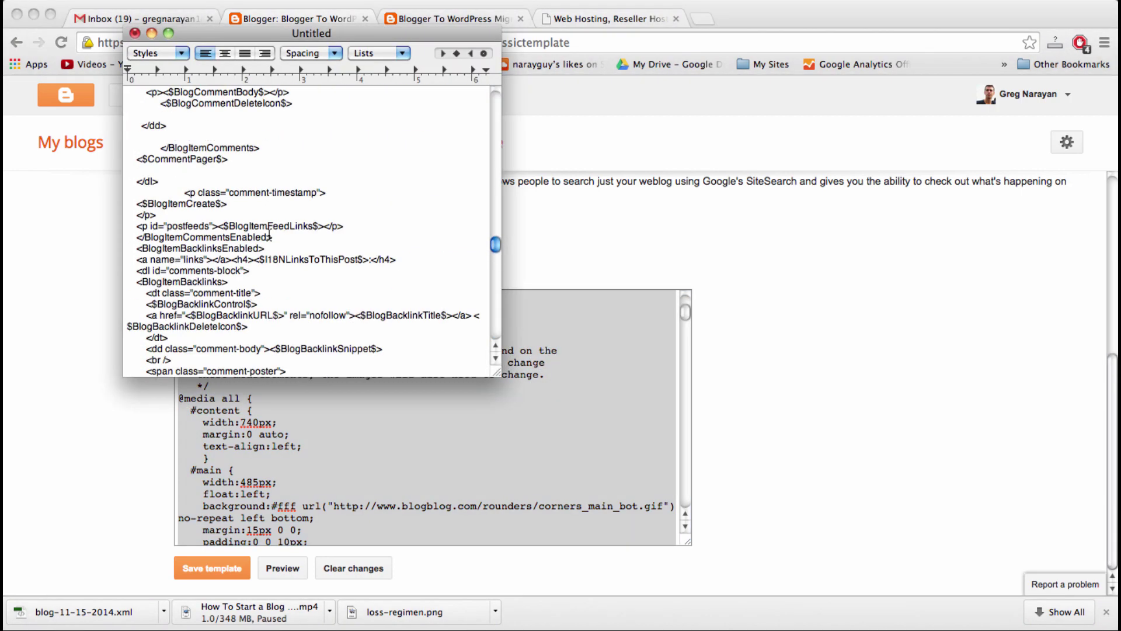
key(super+s)
text(blogger-t)
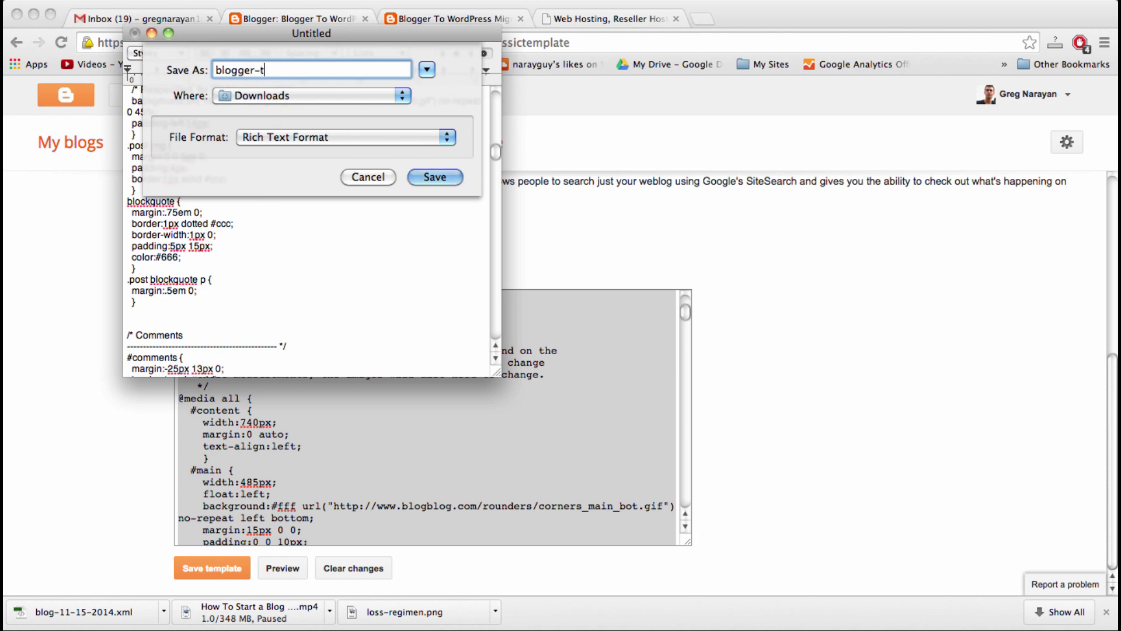
text(emplate-classic)
click(442, 178)
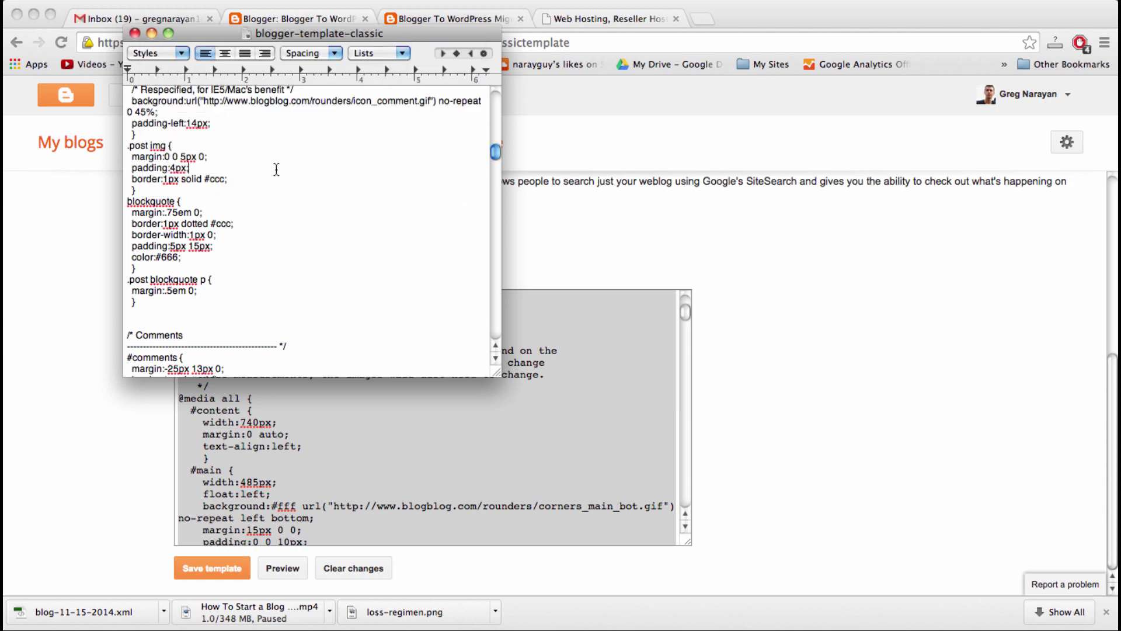
click(135, 33)
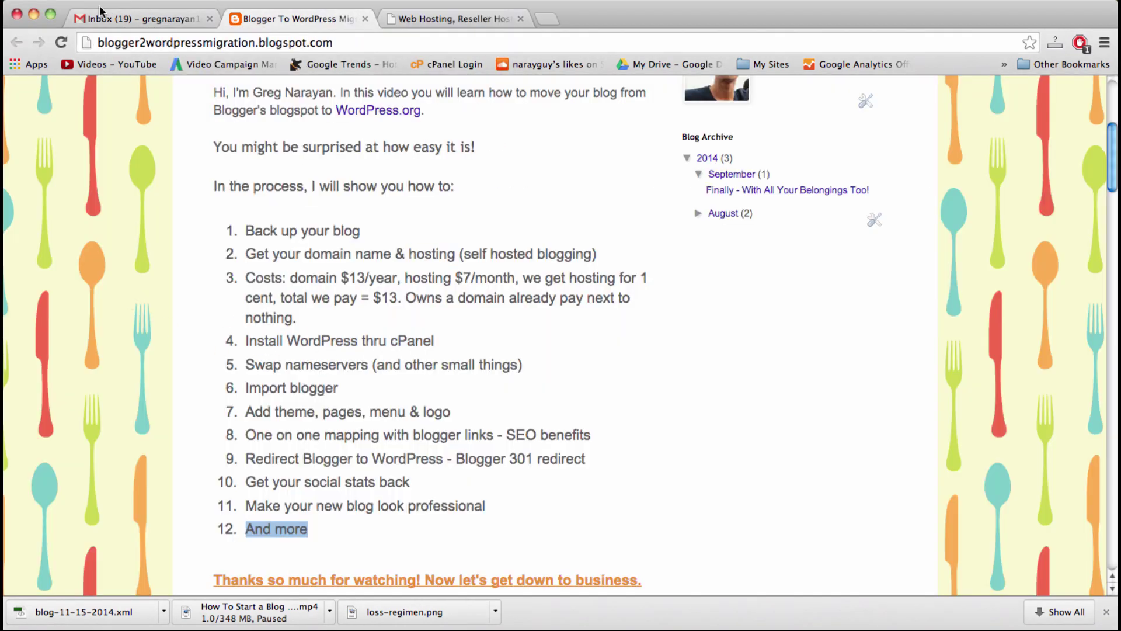
Open the HostGator Your Account Info email and copy the cPanel password from it
click(123, 19)
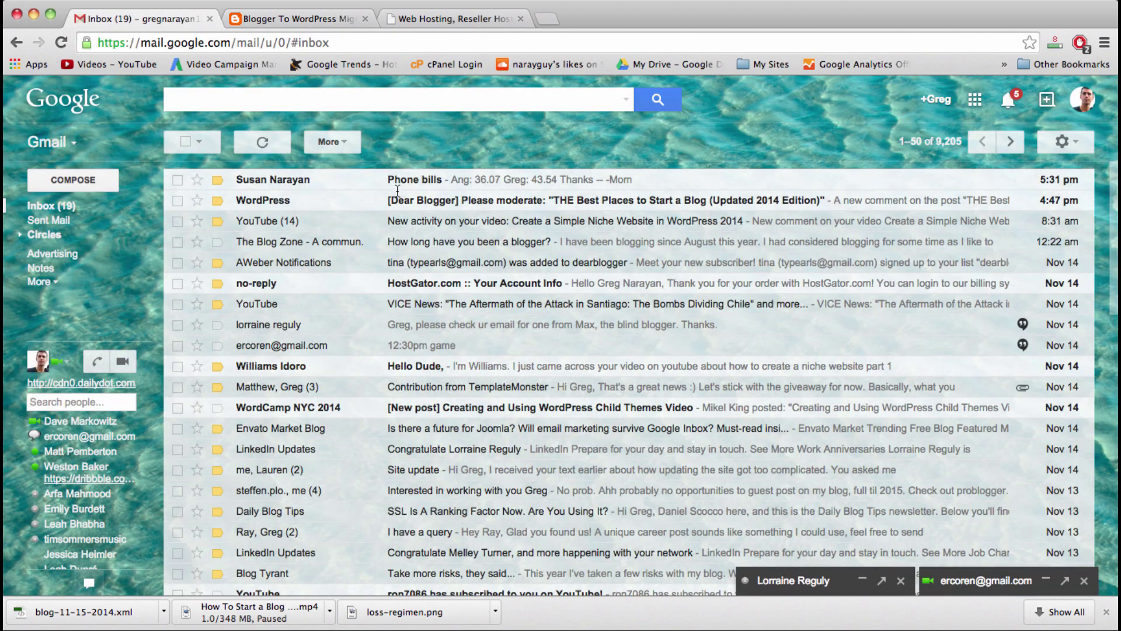
click(455, 286)
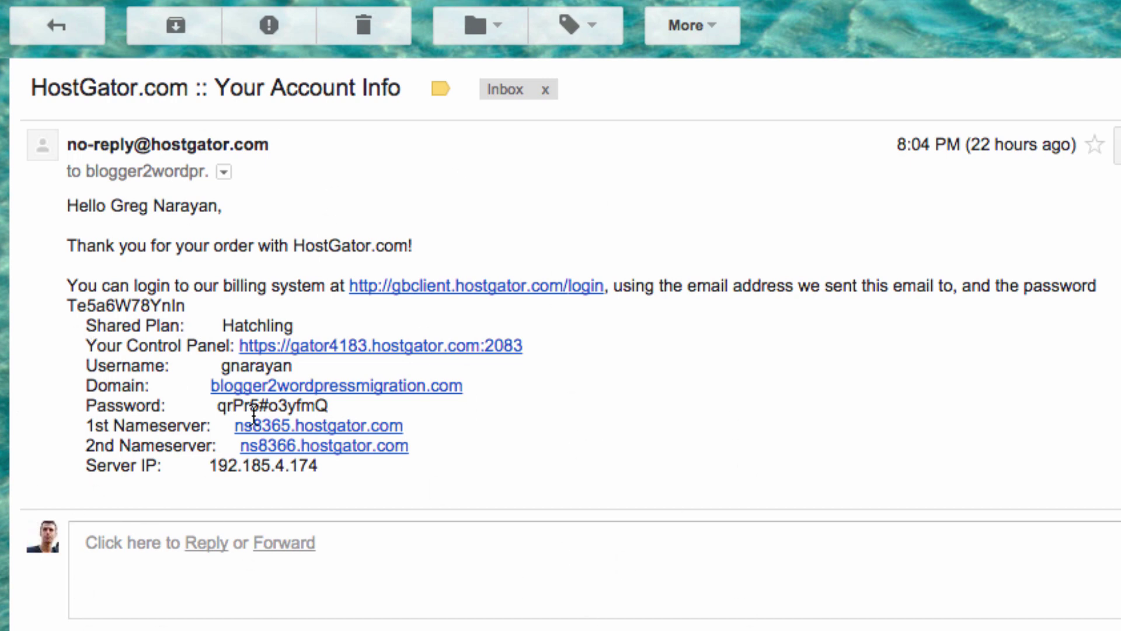
drag(334, 404, 211, 401)
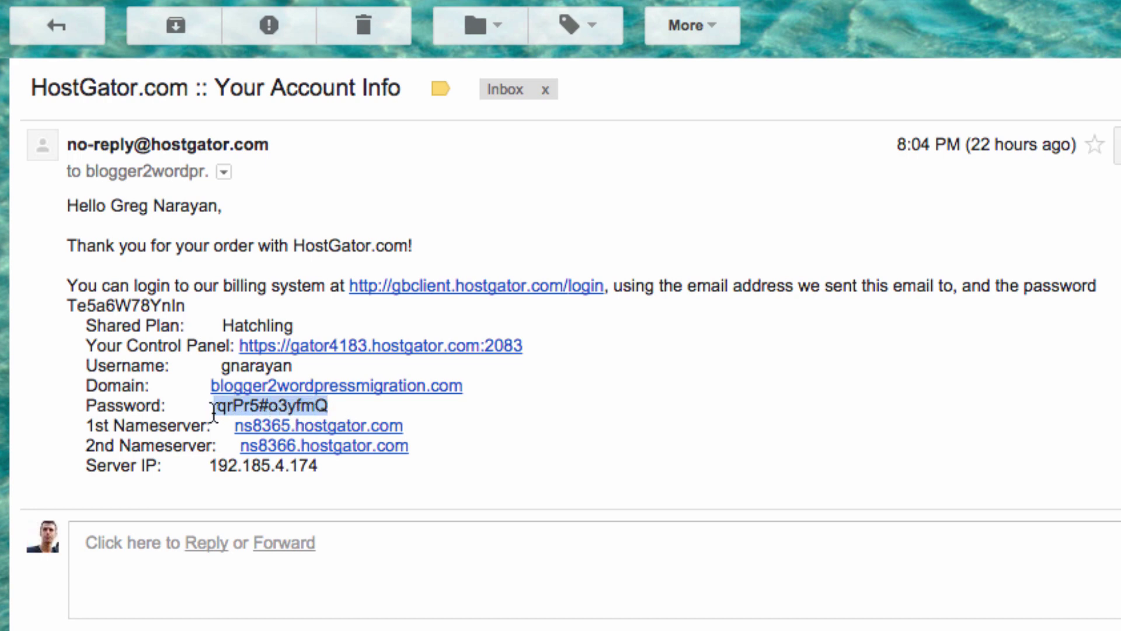
right_click(249, 403)
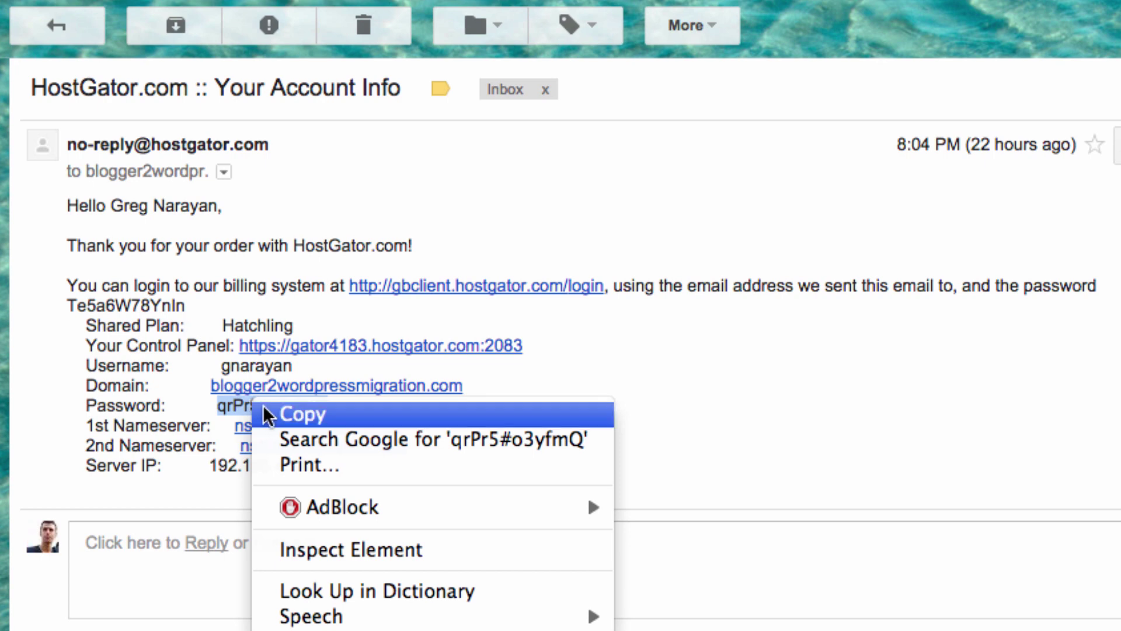
click(257, 412)
Check the username in the email, then open the Your Control Panel login link in a new tab
click(255, 366)
double_click(255, 368)
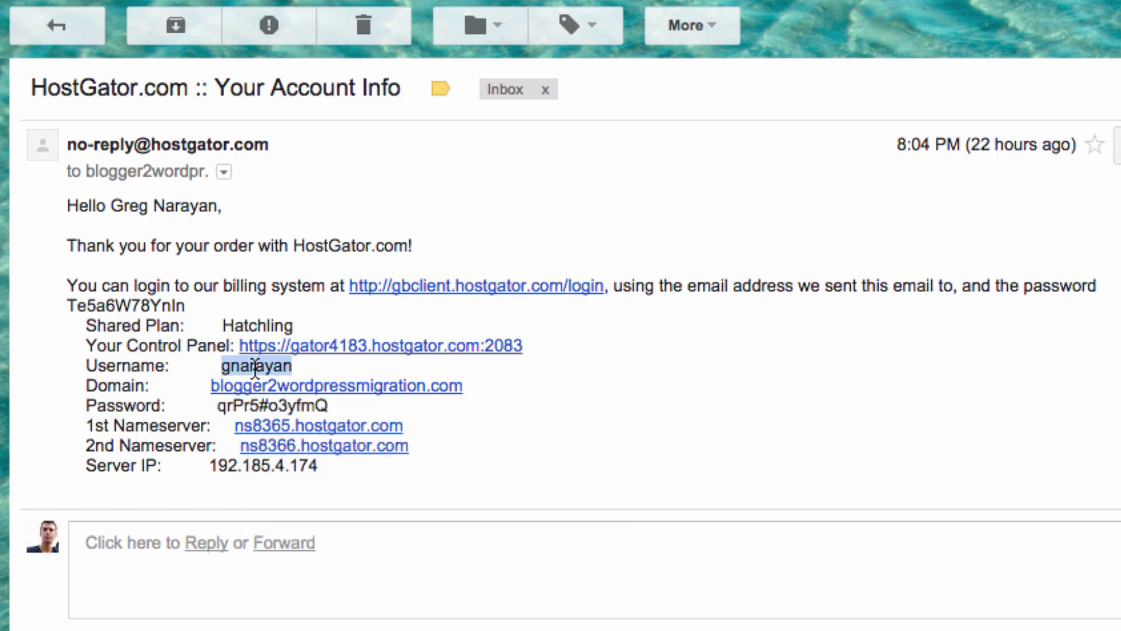
click(275, 368)
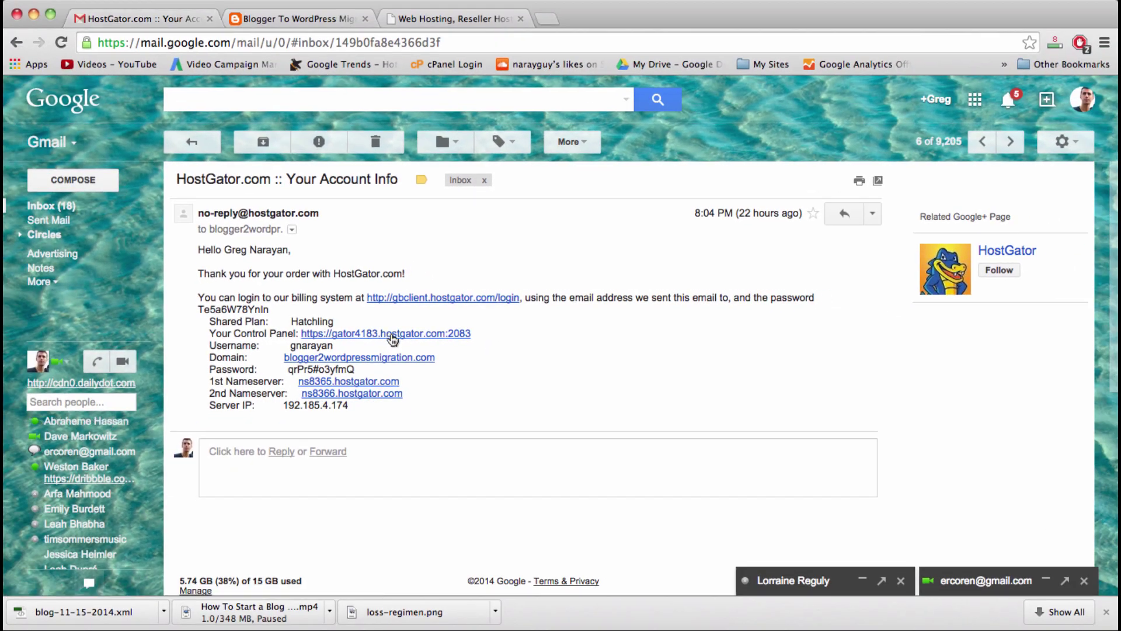
click(400, 338)
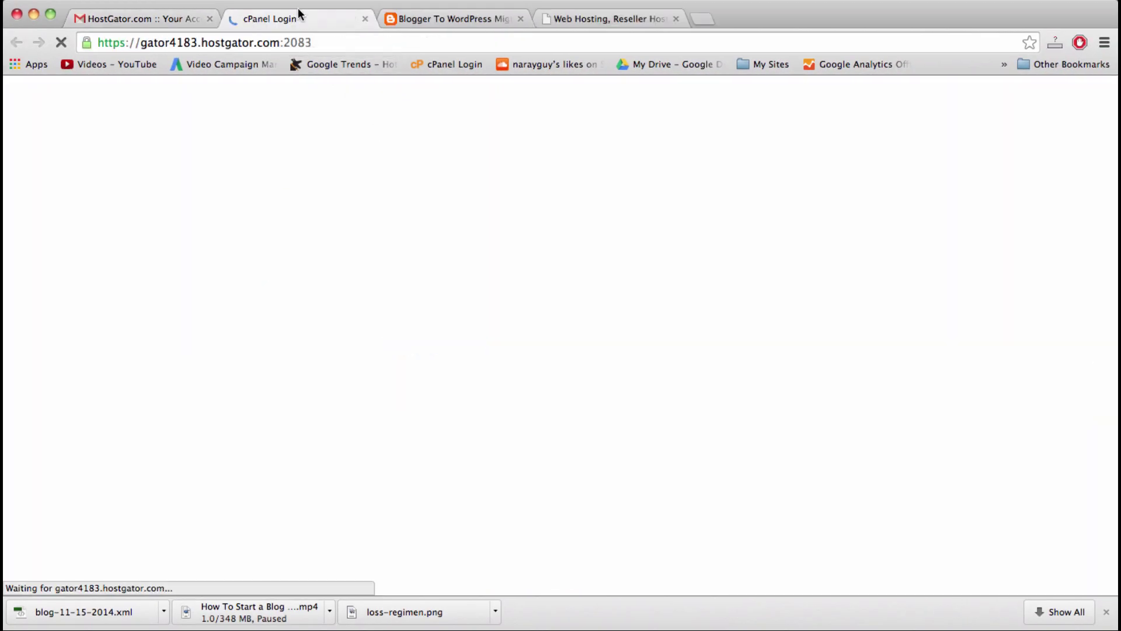
Log in to cPanel with the account username and the pasted password
text(gnarayan)
key(super+v)
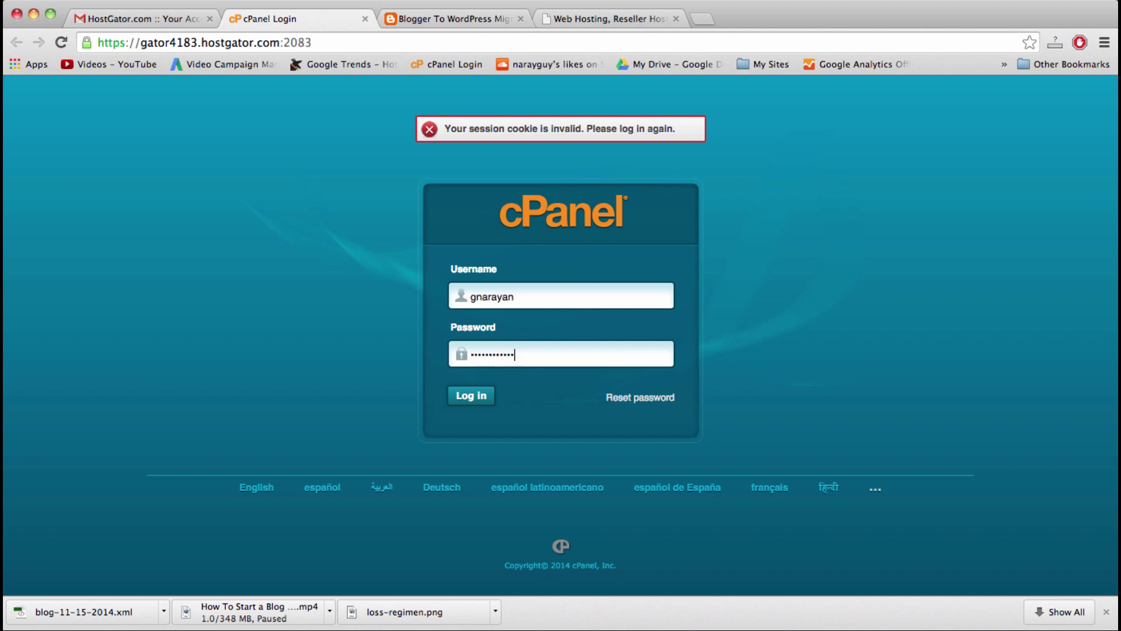
key(Return)
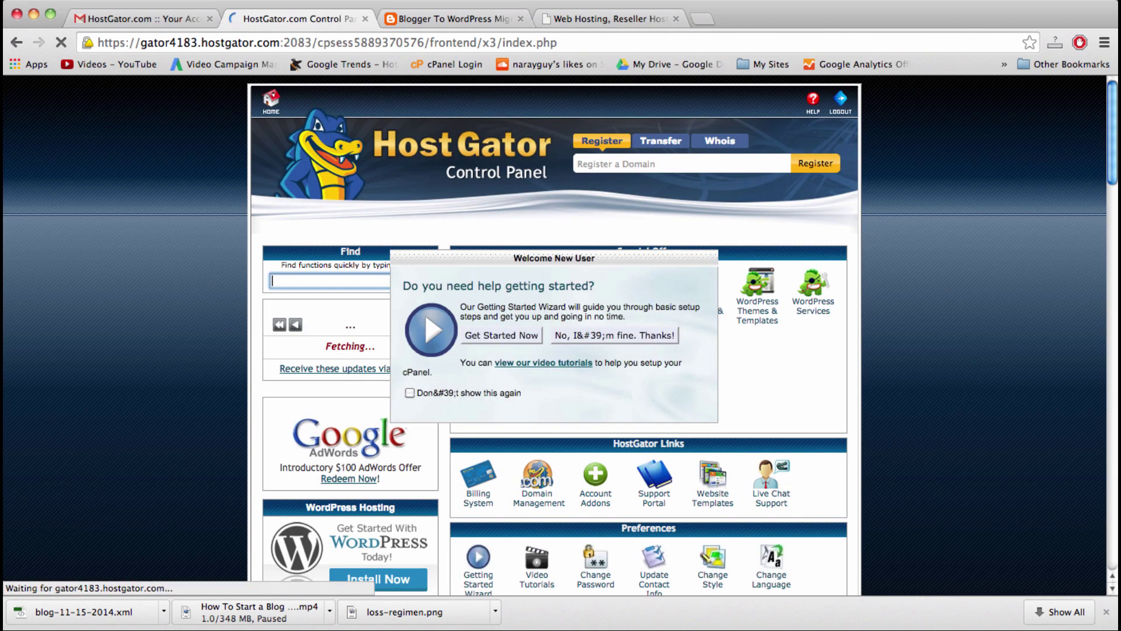
Dismiss the getting-started, SSL promotion and Welcome New User pop-ups and scroll toward Software/Services
click(399, 258)
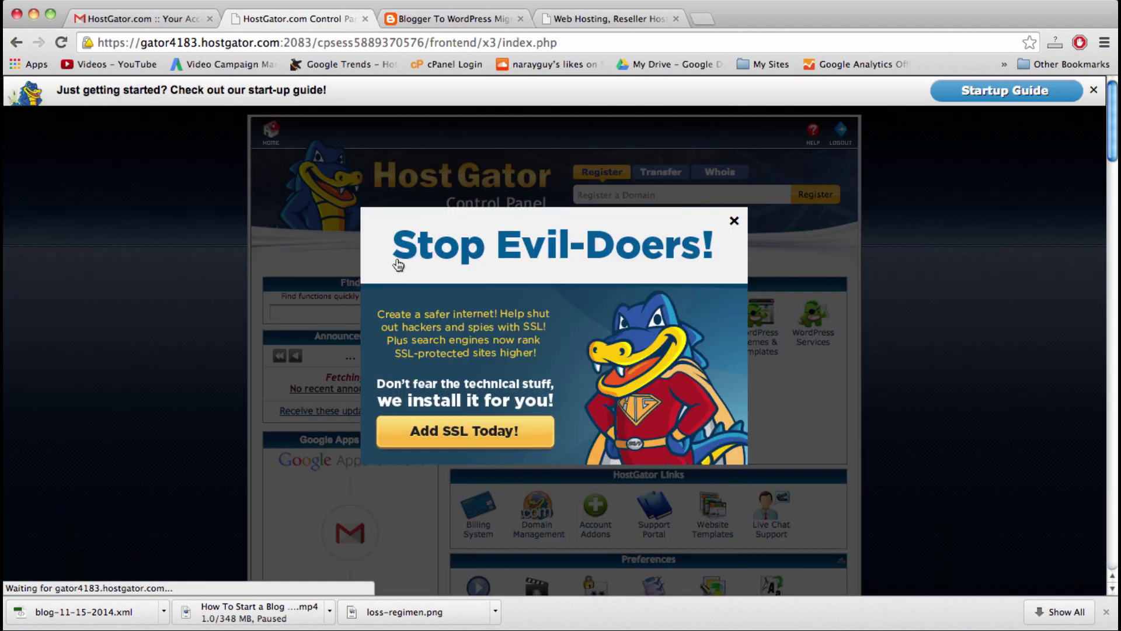
click(731, 222)
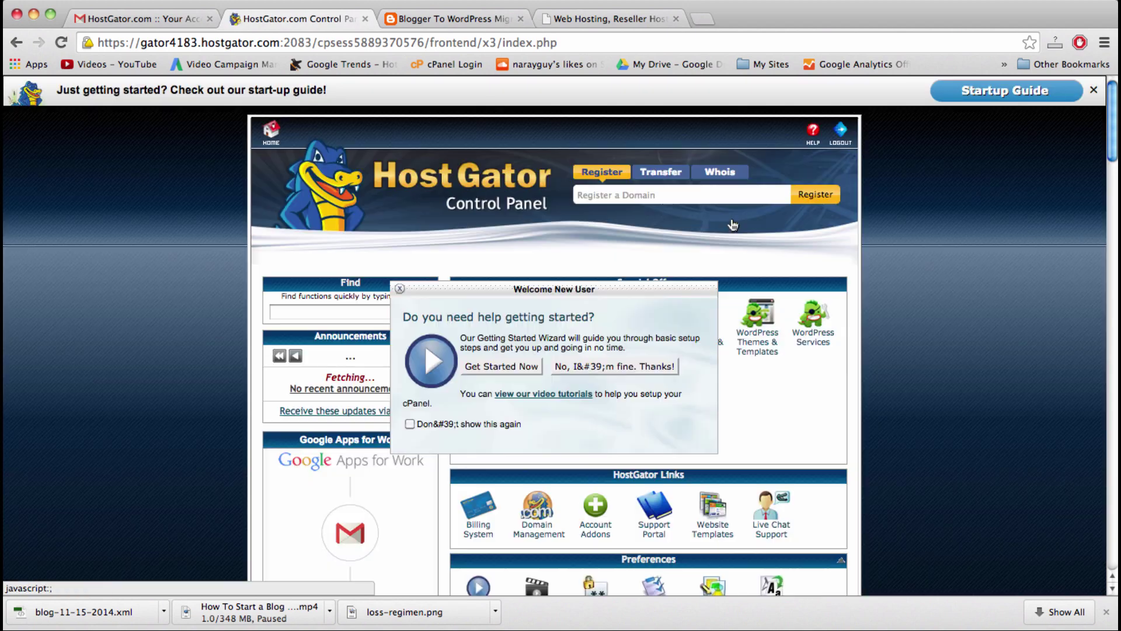
click(399, 289)
scroll(401, 295, down, 5)
scroll(474, 293, down, 4)
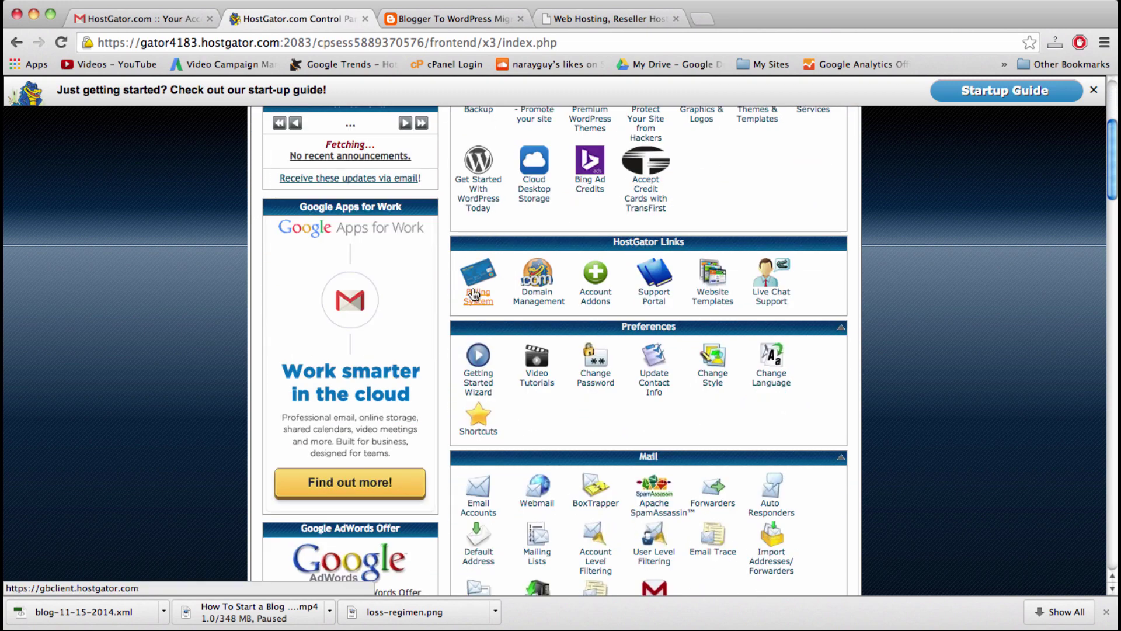
scroll(474, 293, down, 3)
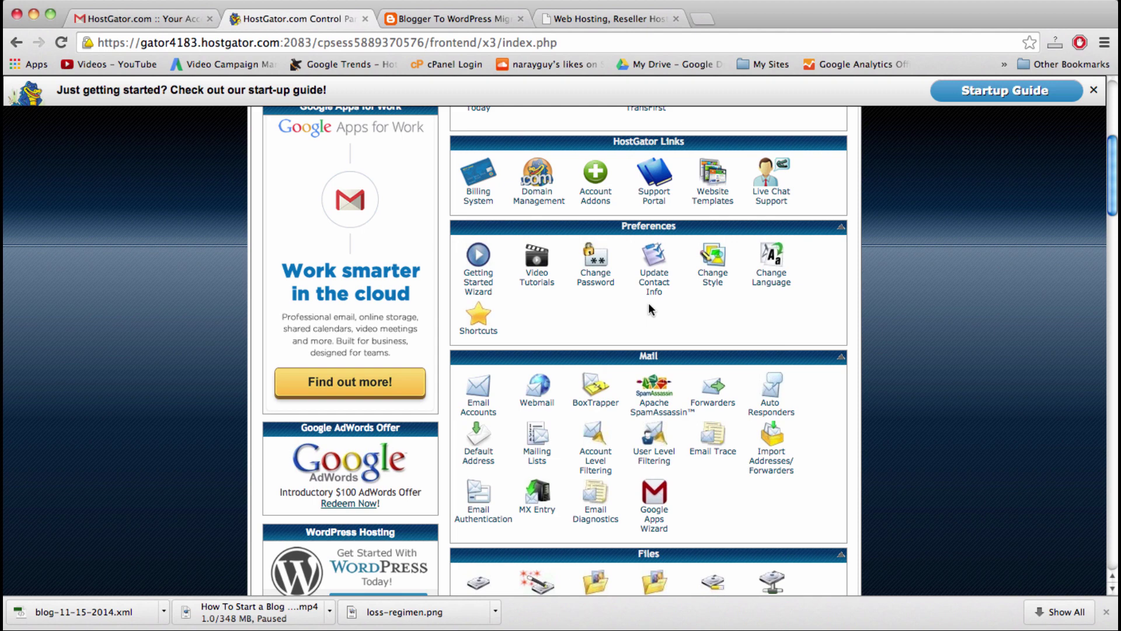
scroll(648, 302, down, 10)
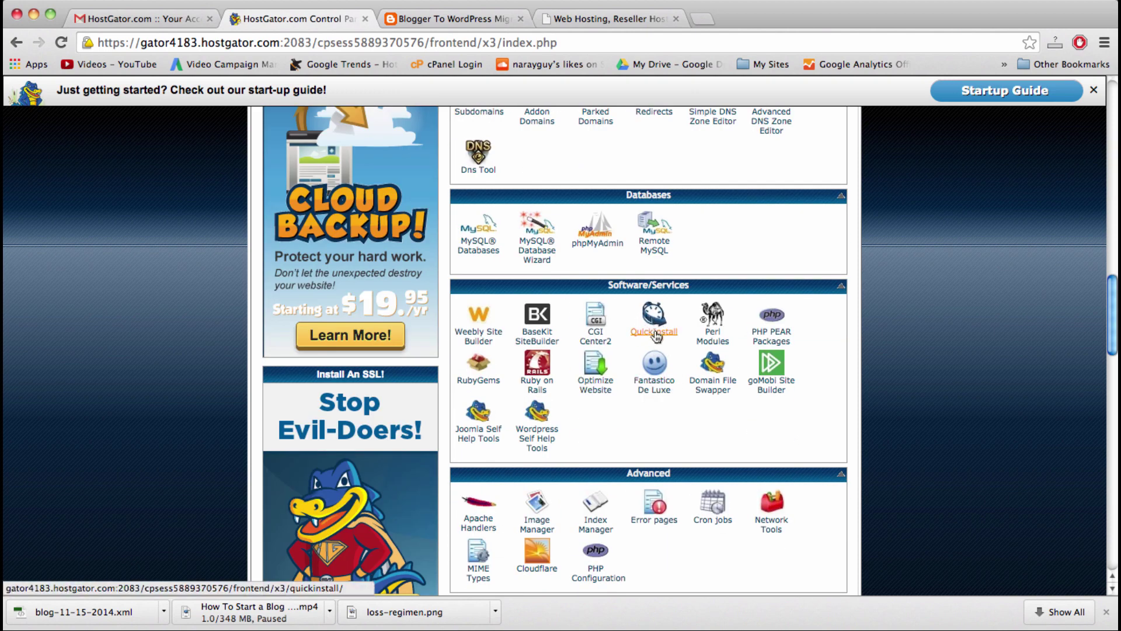
Open QuickInstall, select WordPress from the blog software, and continue to its install form
click(655, 333)
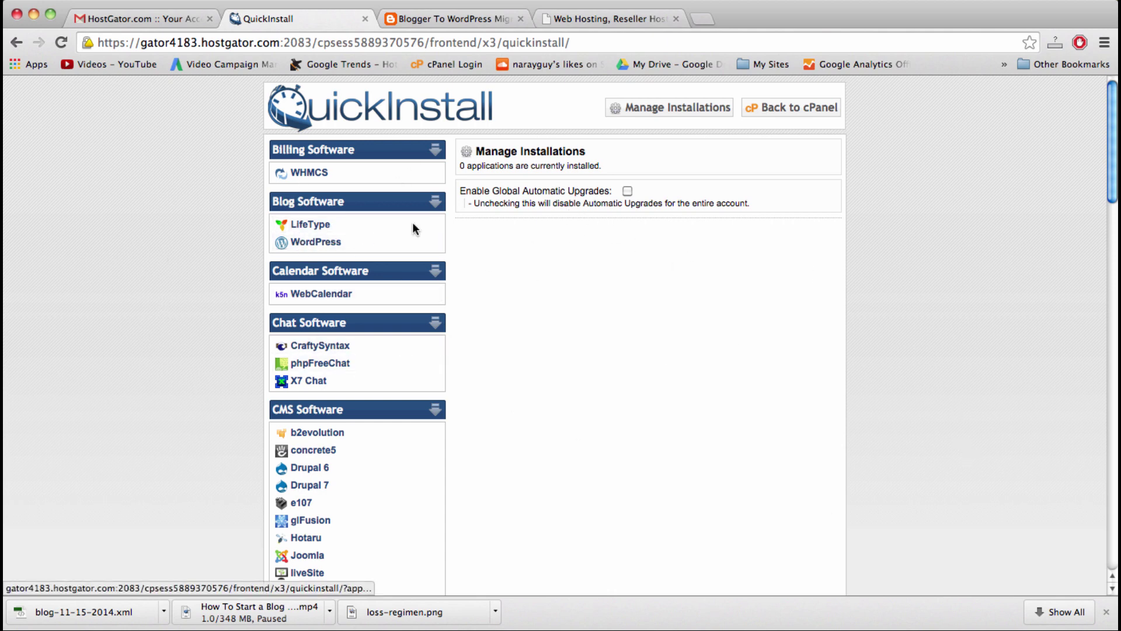
double_click(598, 203)
double_click(630, 204)
double_click(610, 205)
double_click(637, 205)
double_click(608, 205)
click(606, 206)
click(305, 245)
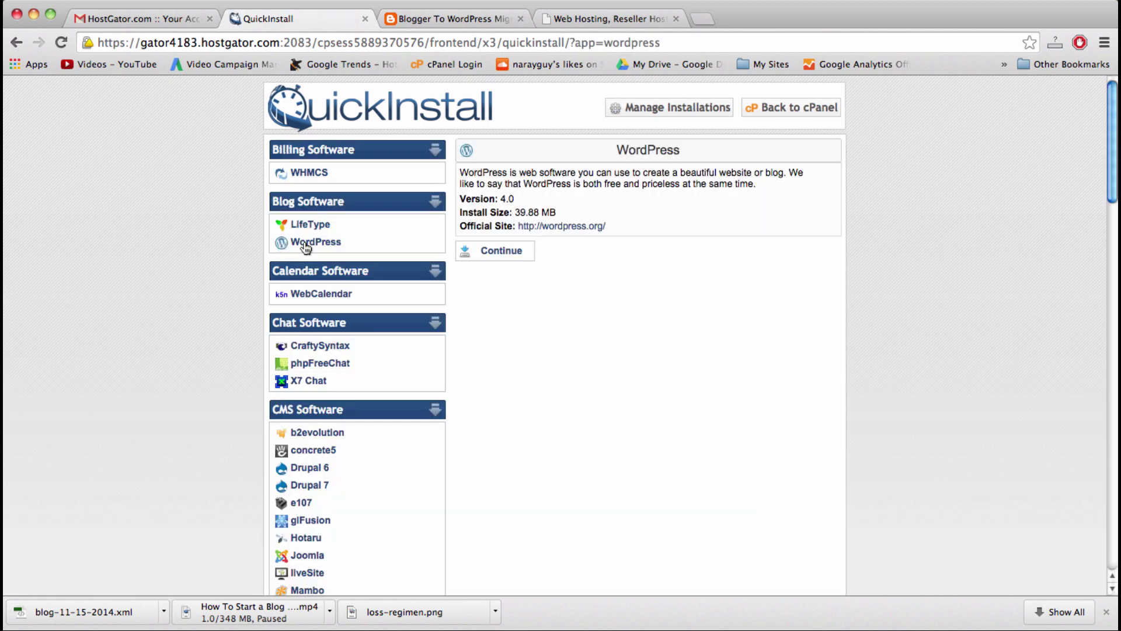
click(504, 255)
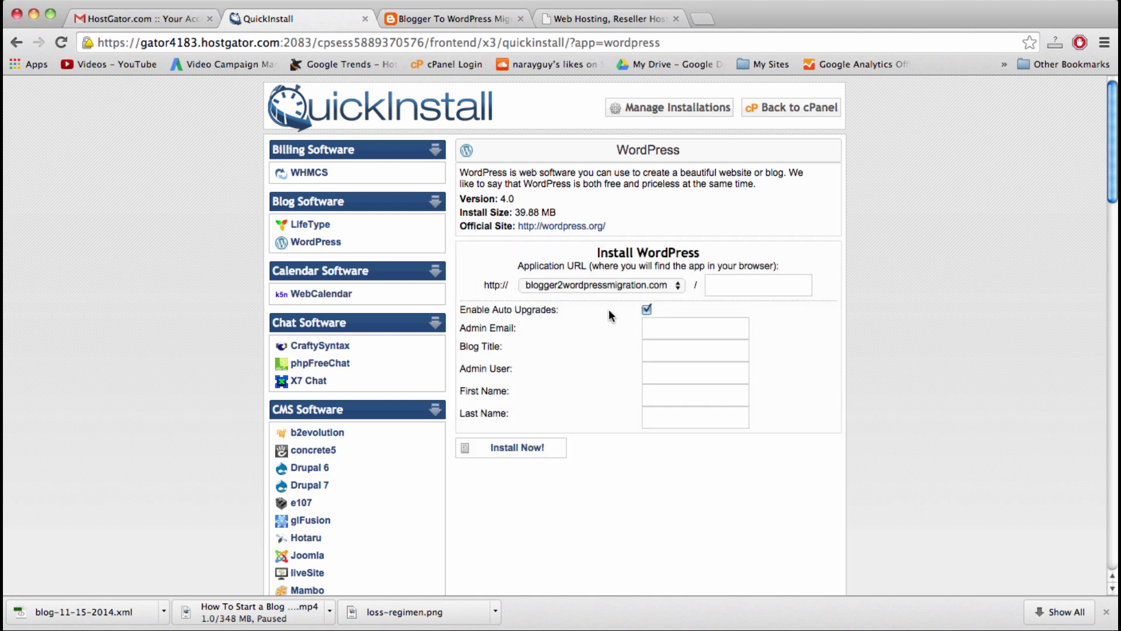
Review the install form fields and begin entering the admin e-mail address
click(737, 289)
click(704, 324)
click(690, 352)
click(670, 377)
click(674, 348)
click(674, 327)
click(724, 295)
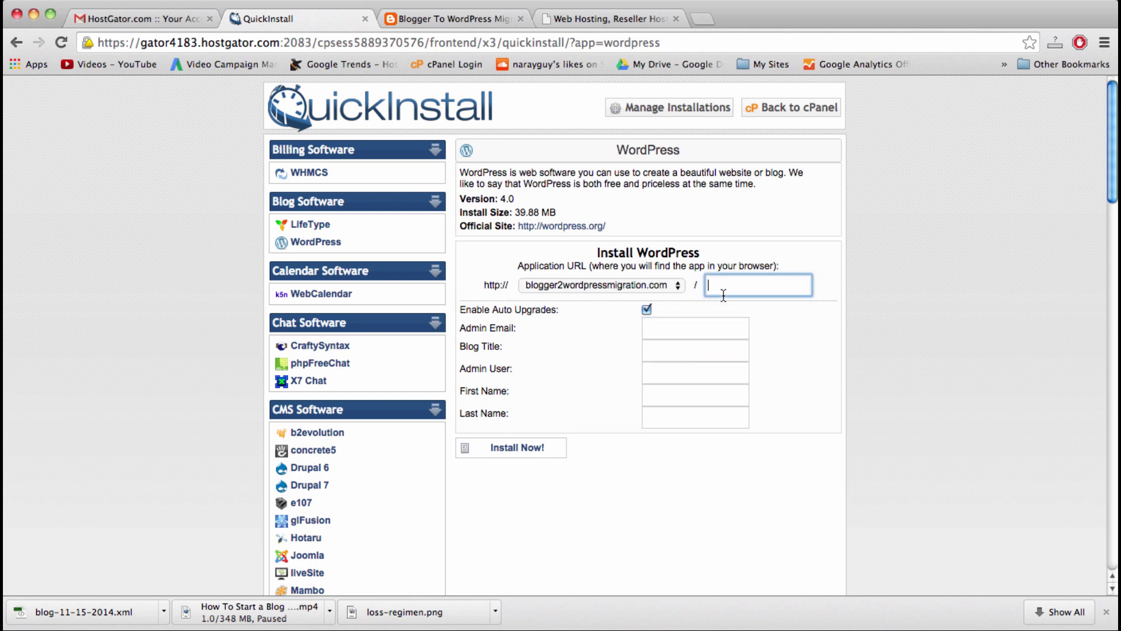
click(706, 329)
text(gre)
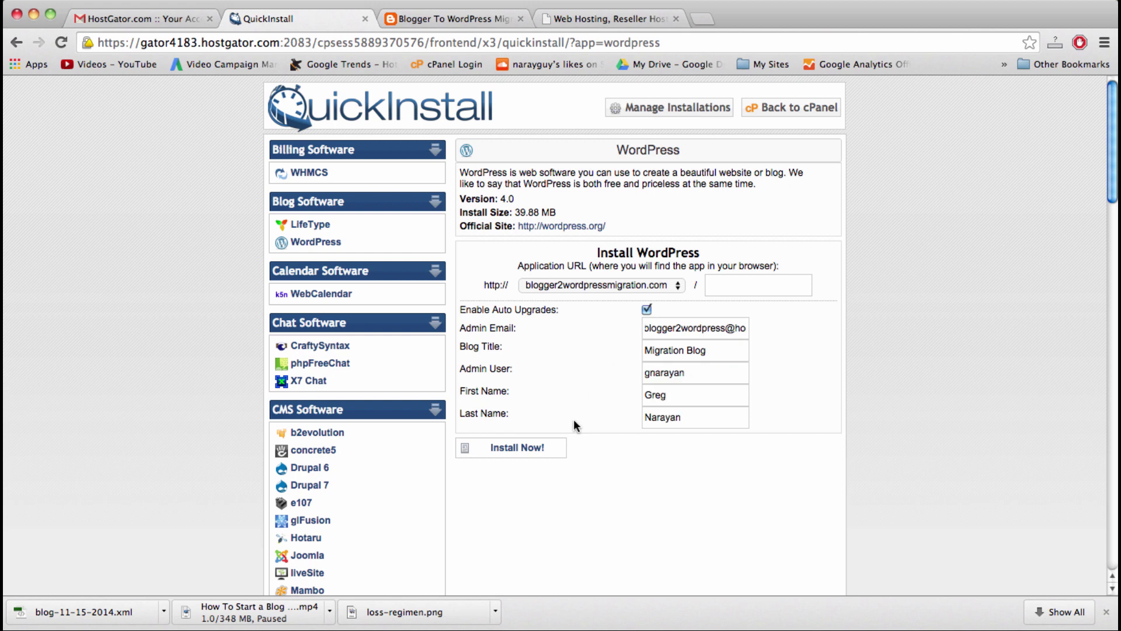
Run the WordPress install on the domain and scroll down to the Congratulations page's login details
click(506, 449)
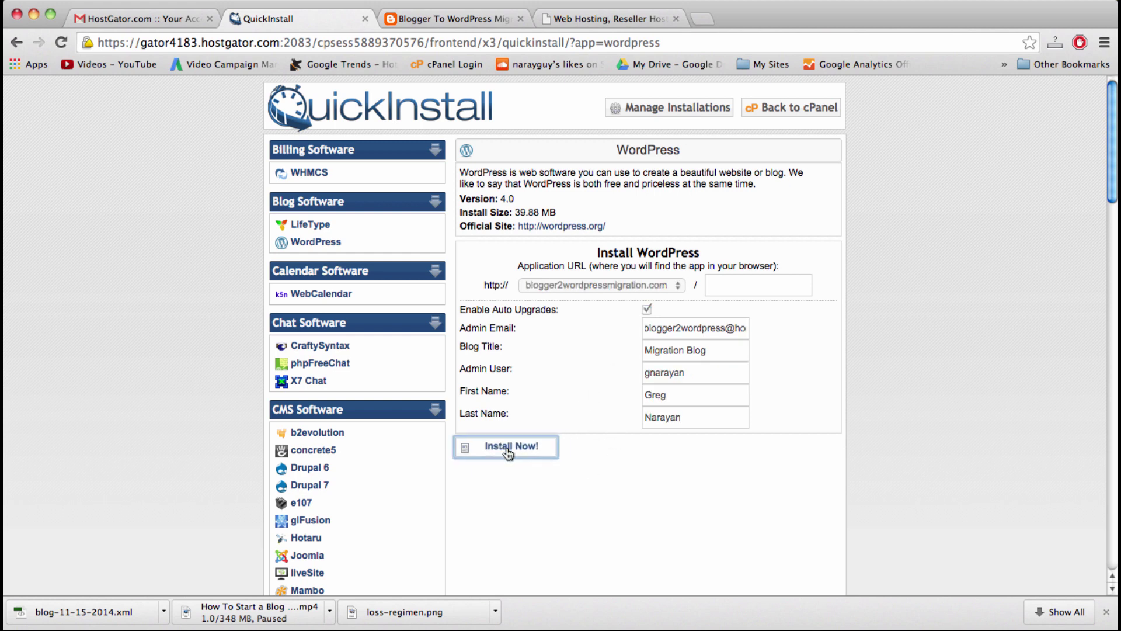
scroll(870, 437, down, 5)
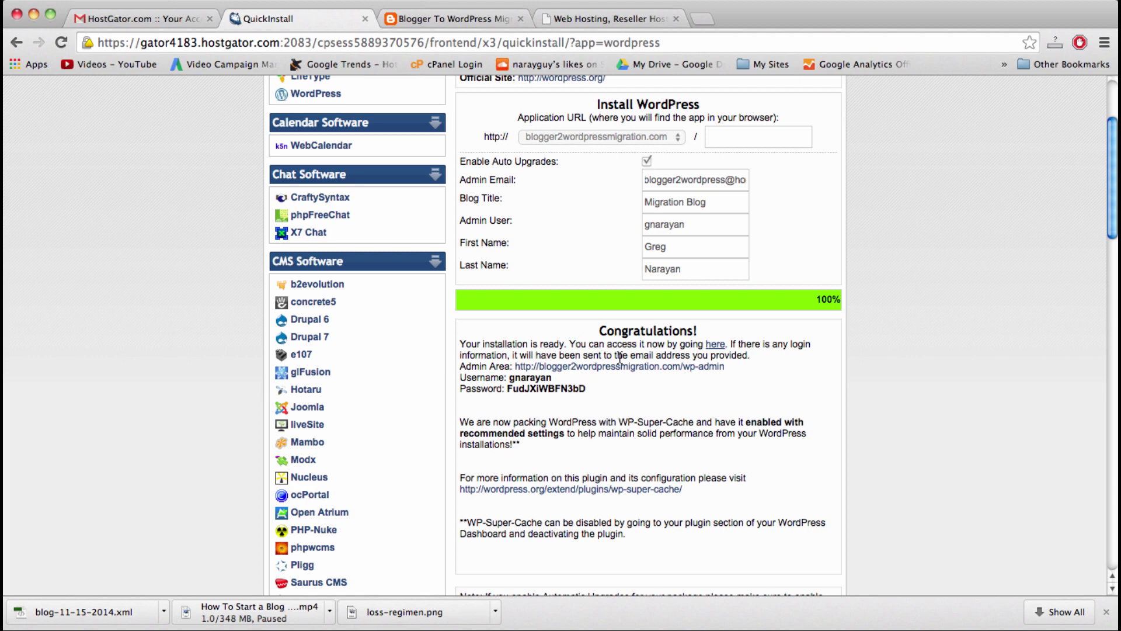
scroll(619, 353, down, 1)
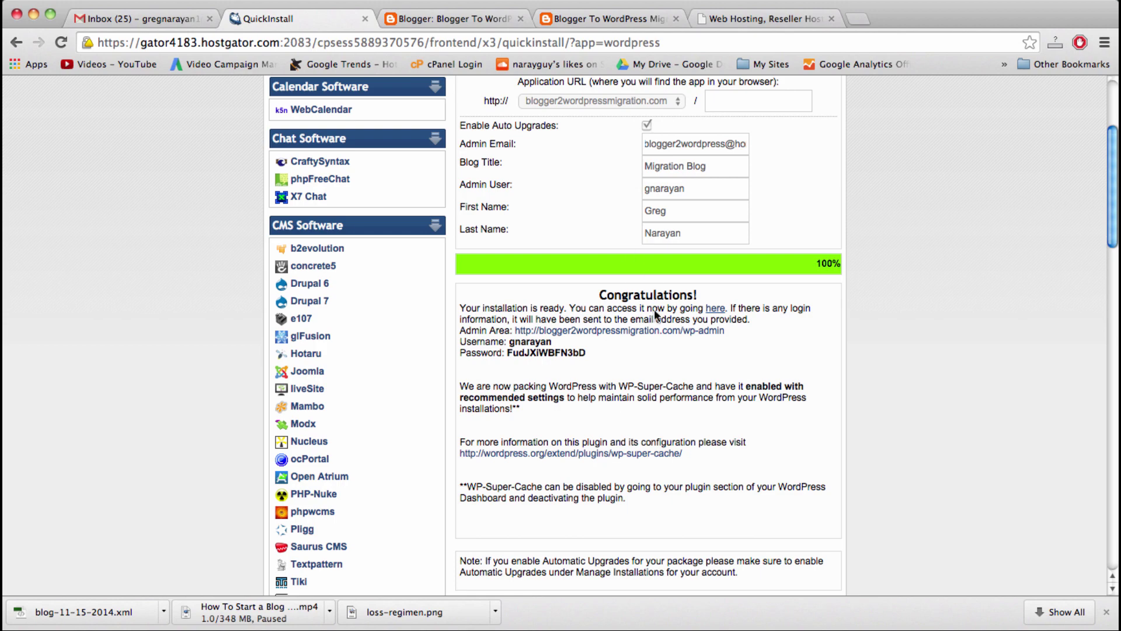
Open the 'Your new wordpress' installation e-mail in Gmail
click(155, 16)
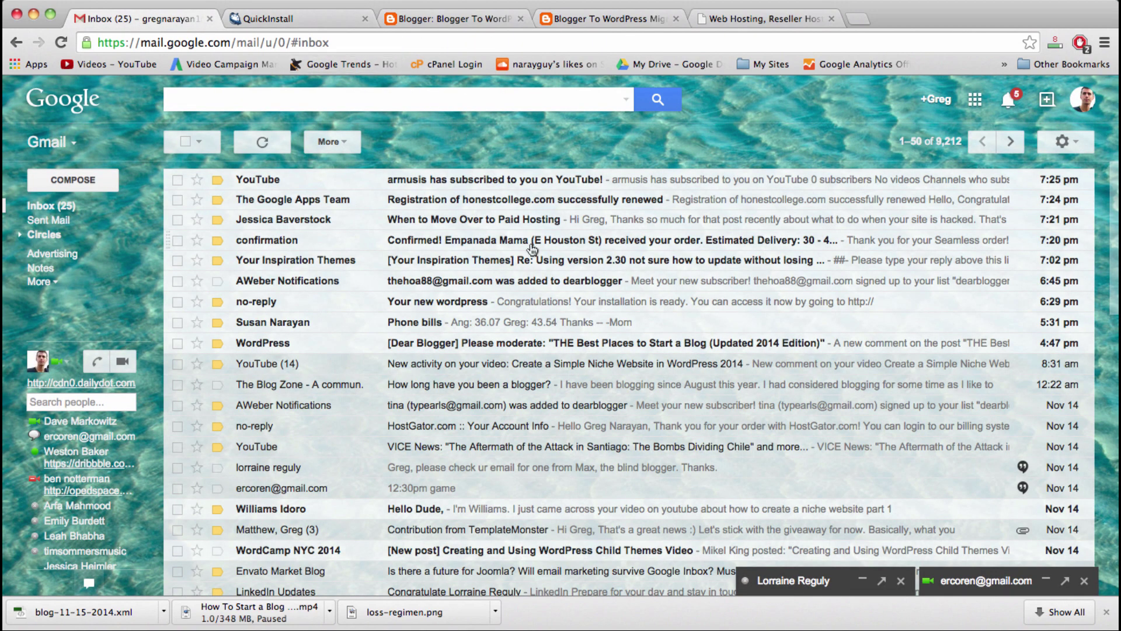
scroll(531, 248, down, 1)
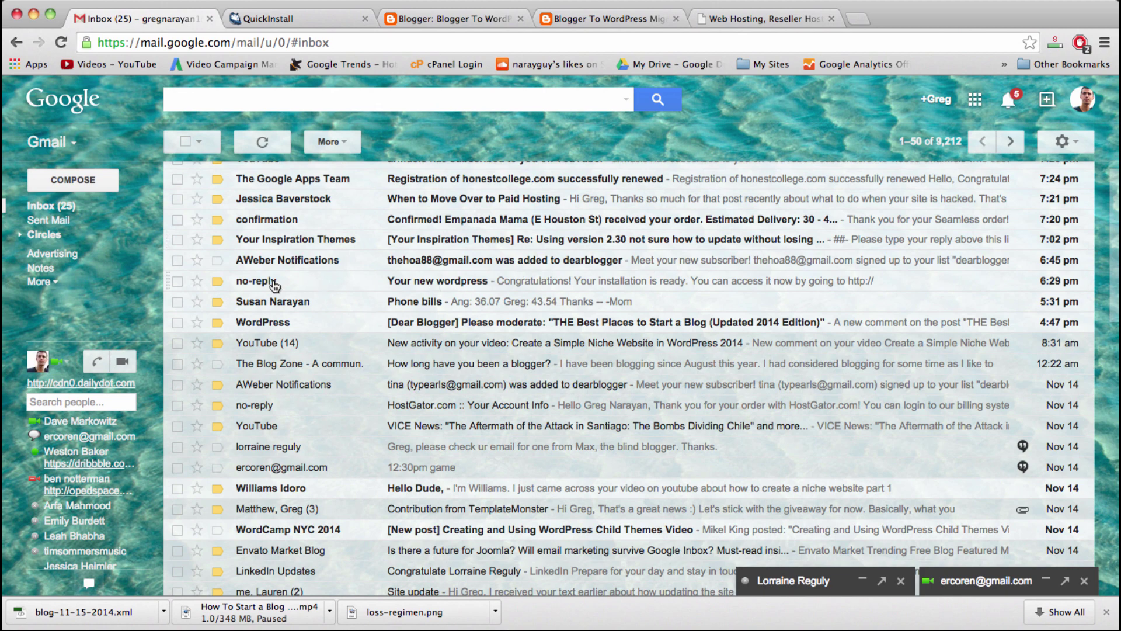
click(414, 281)
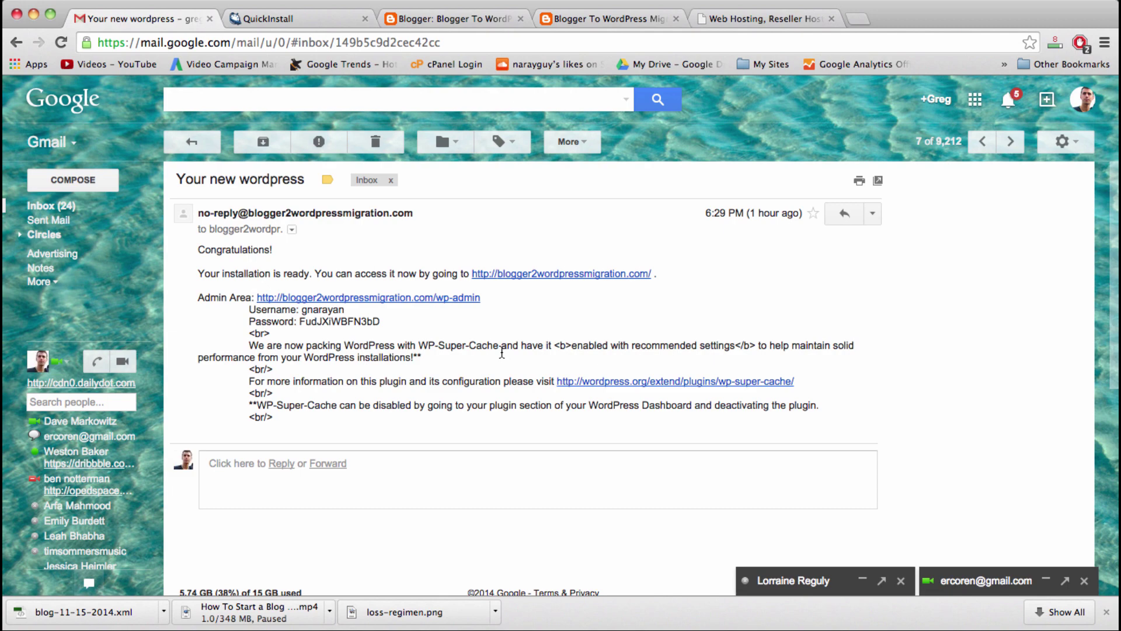
Look over the finished QuickInstall page again, then close the installer tab
click(313, 19)
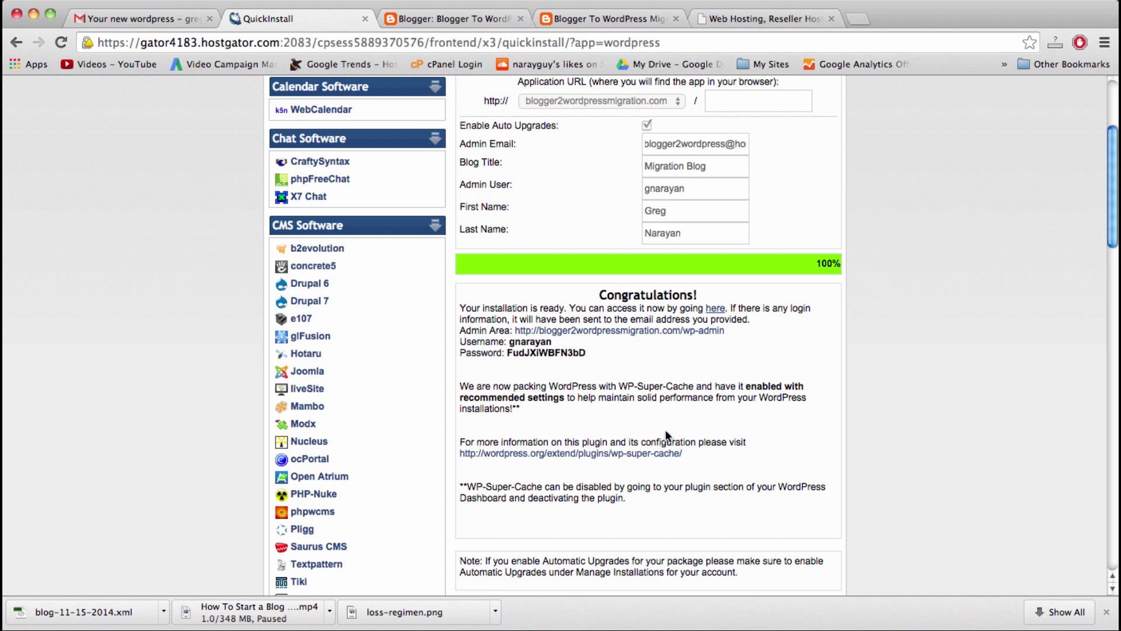
scroll(666, 434, down, 3)
scroll(666, 435, up, 6)
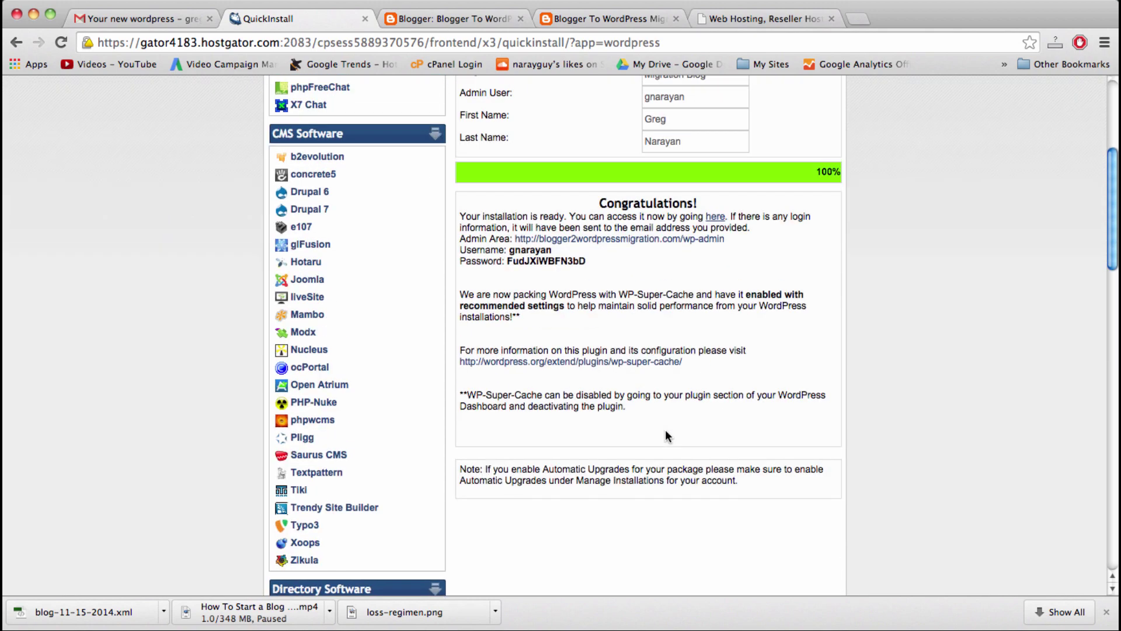
scroll(665, 433, down, 5)
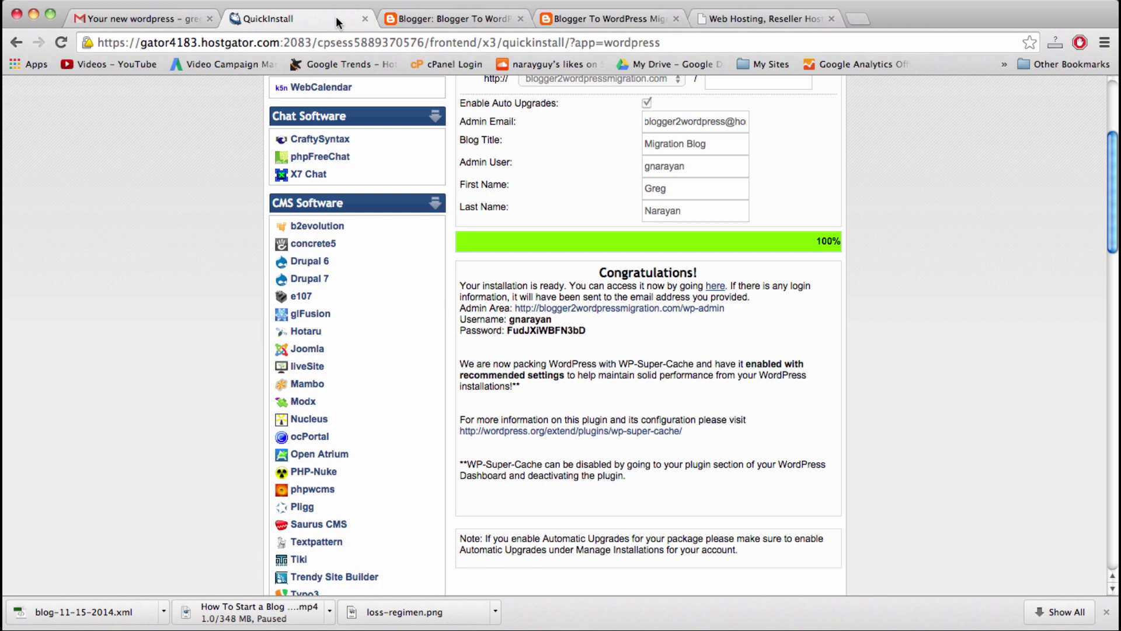
click(365, 19)
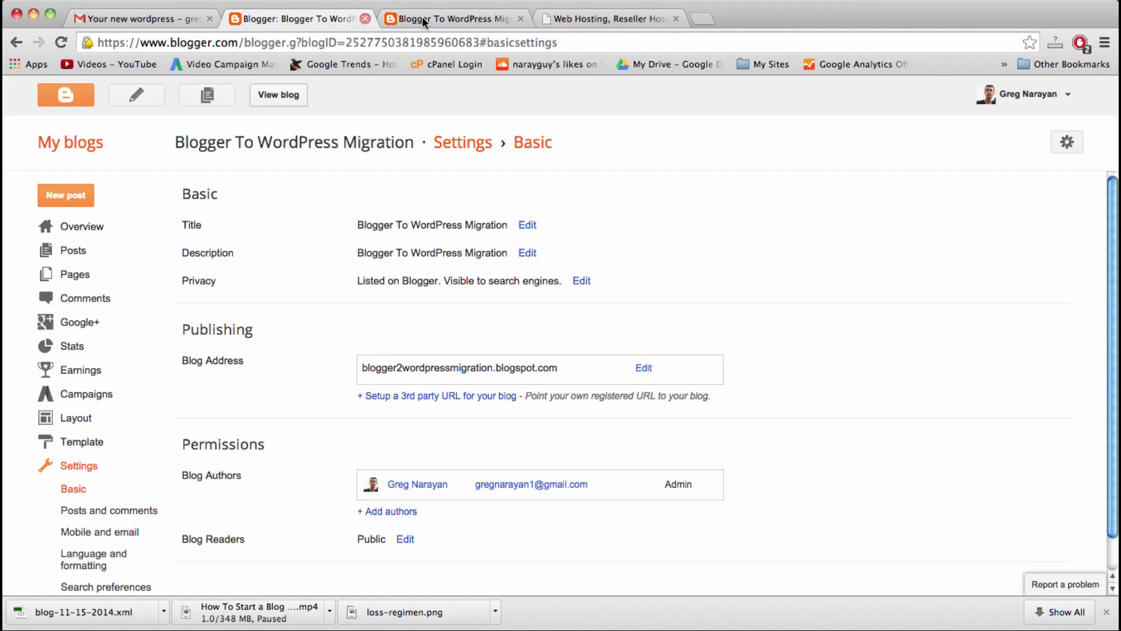
Scroll through the live blogspot post's numbered migration steps, highlighting part of step 5
click(422, 17)
scroll(573, 176, down, 10)
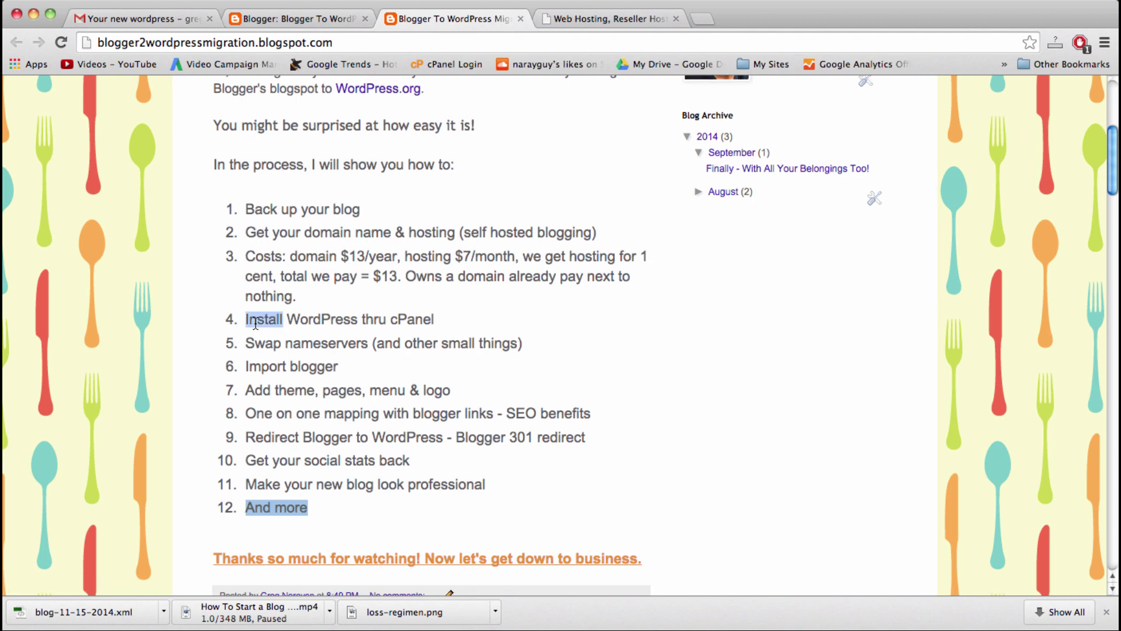
drag(537, 344, 470, 346)
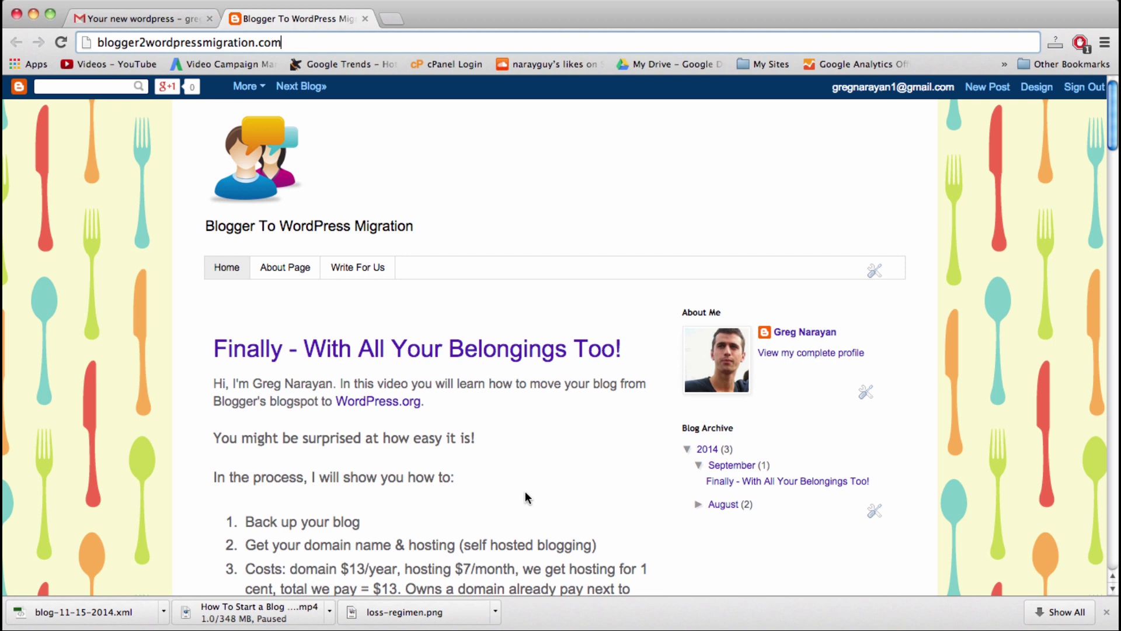
Create a new post titled 'We're Moving!' with the pasted move announcement as its body
click(986, 88)
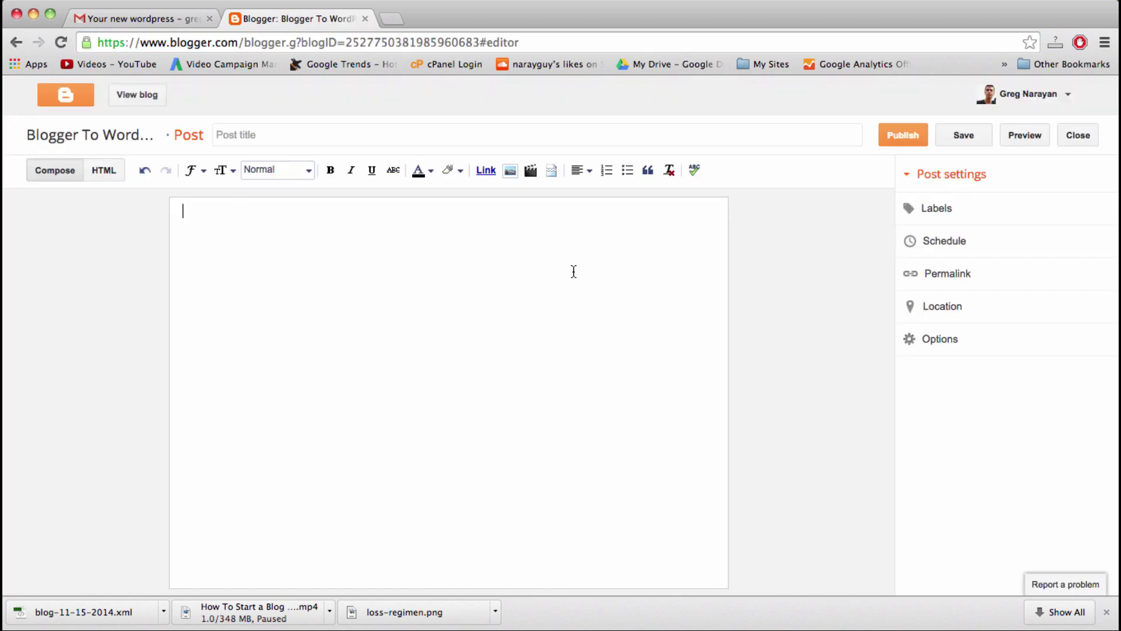
click(306, 136)
text(We're Moving!)
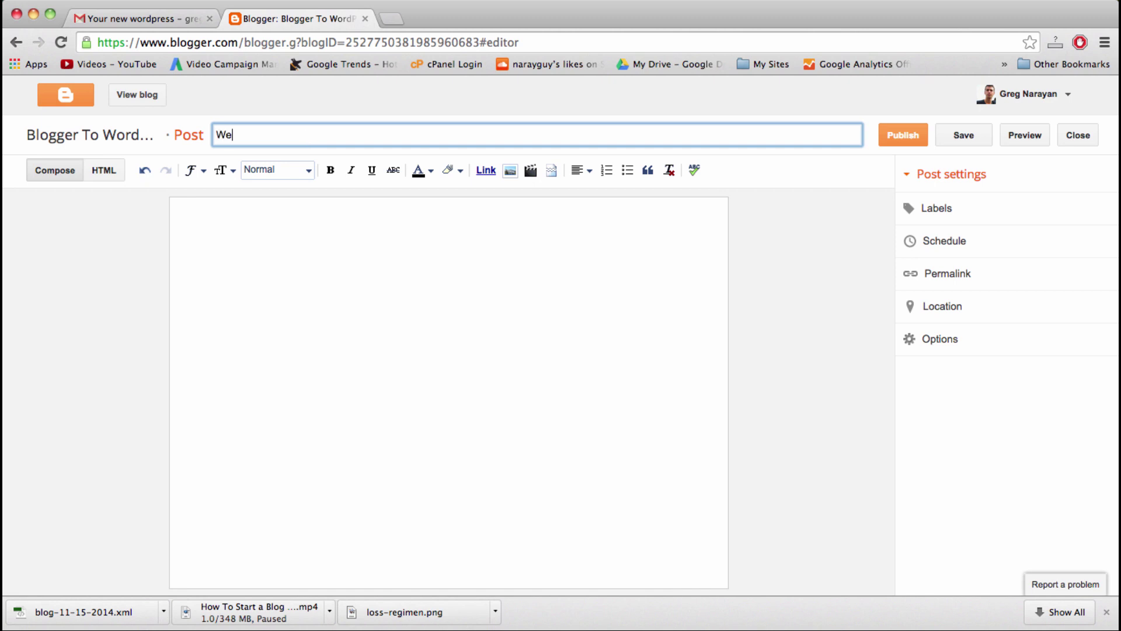
click(171, 306)
text(I never thought I'd say this, but we're moving the blog from Blogger to WordPress! If things look a bit different around here, you're on WordPress now!  Thanks for being an awesome reader - more great content soon!)
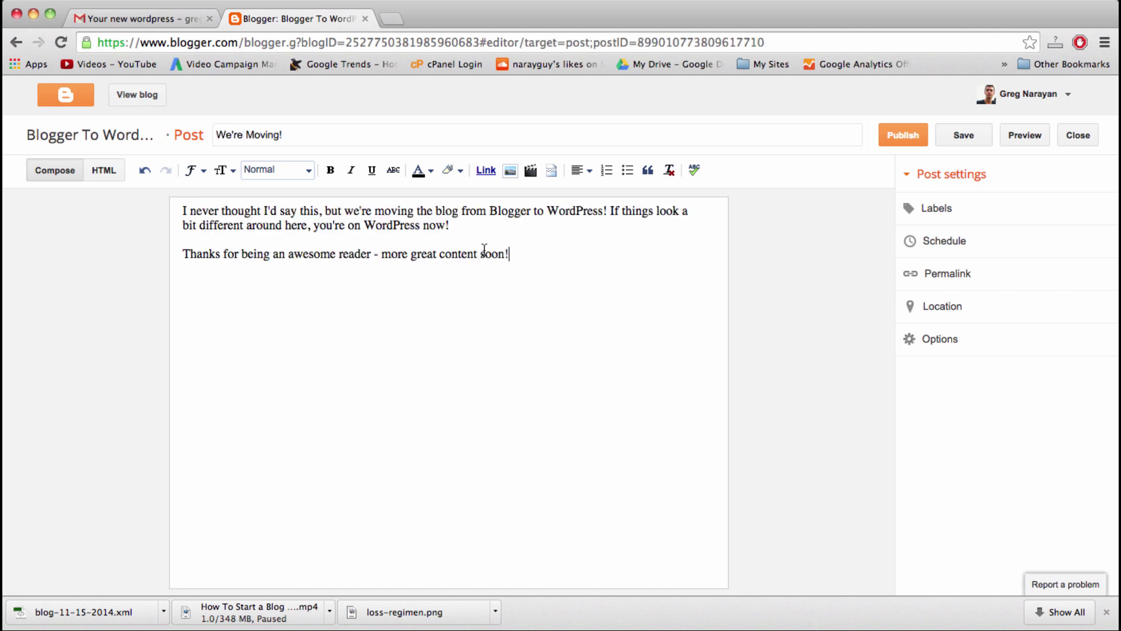
click(486, 222)
click(566, 265)
click(474, 244)
Publish the post, view it on the live blog, and close the dashboard tab
click(900, 135)
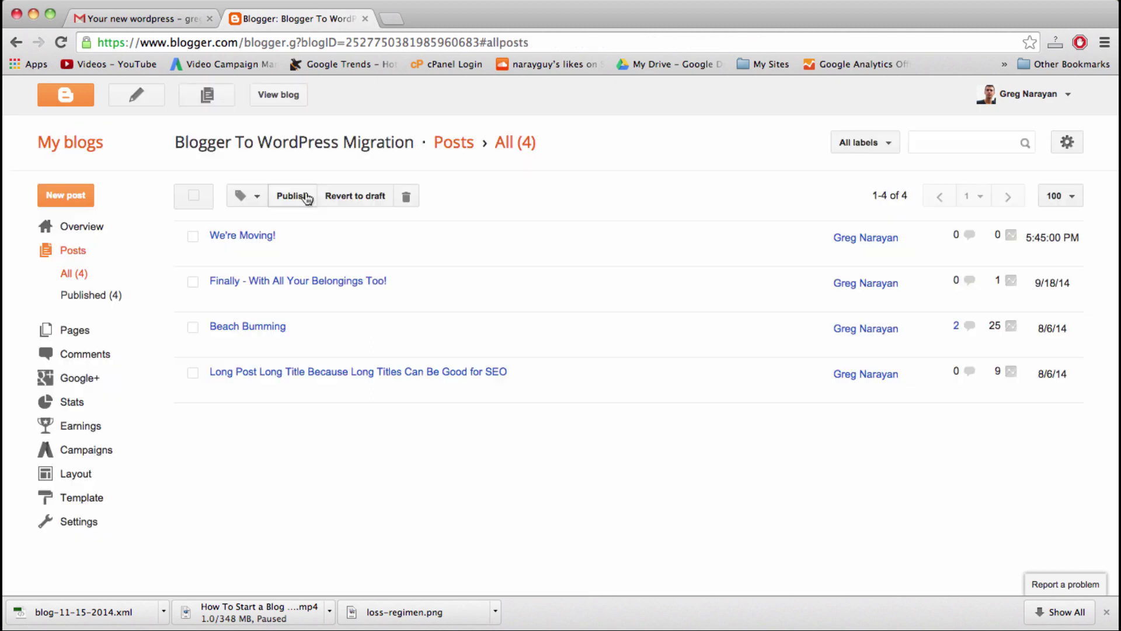
click(275, 101)
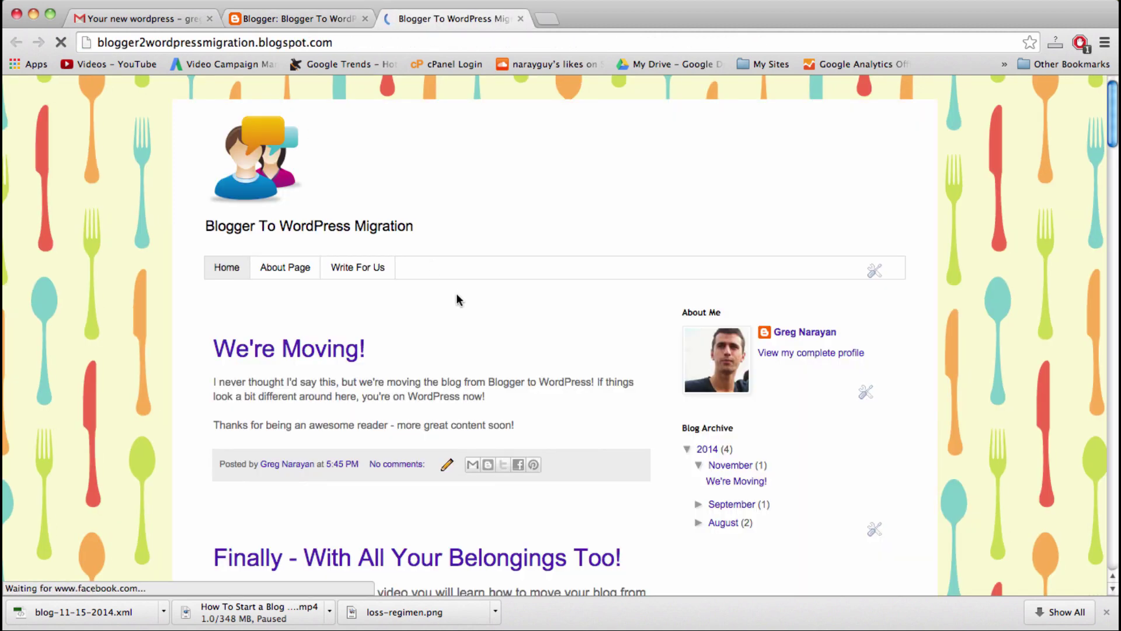
scroll(458, 298, down, 5)
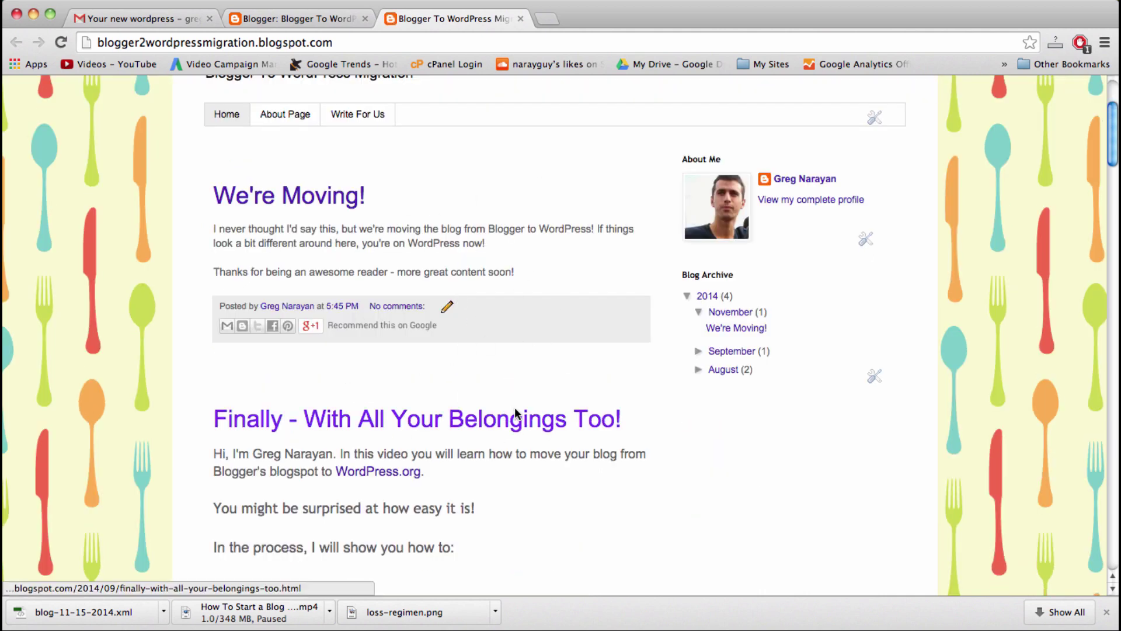
click(364, 18)
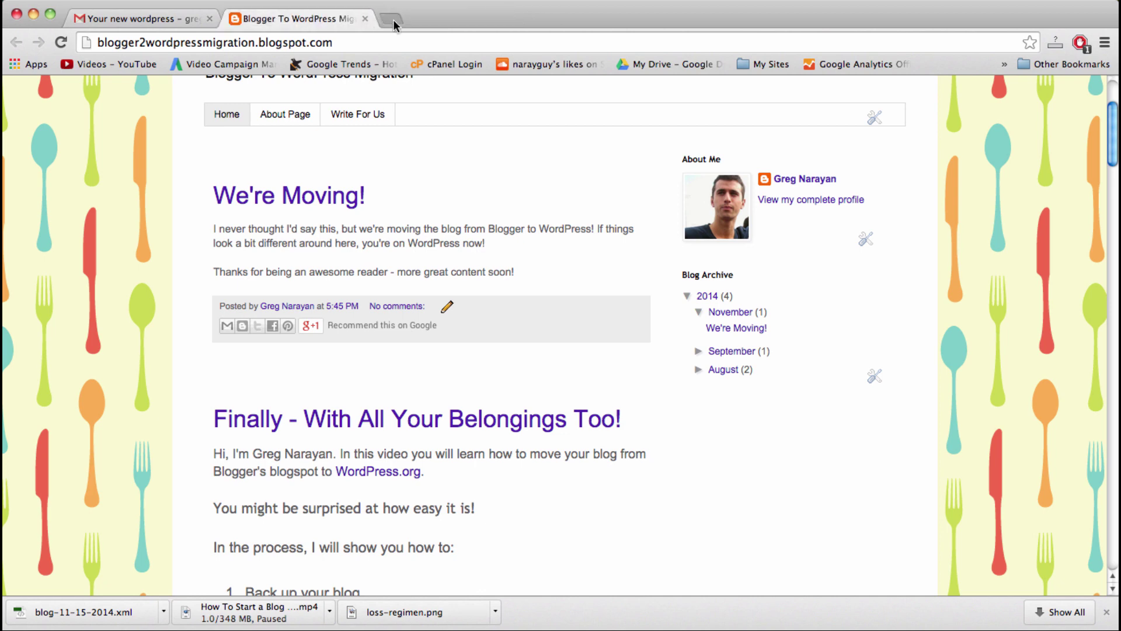
Go to the GoDaddy website in a new browser tab
click(394, 19)
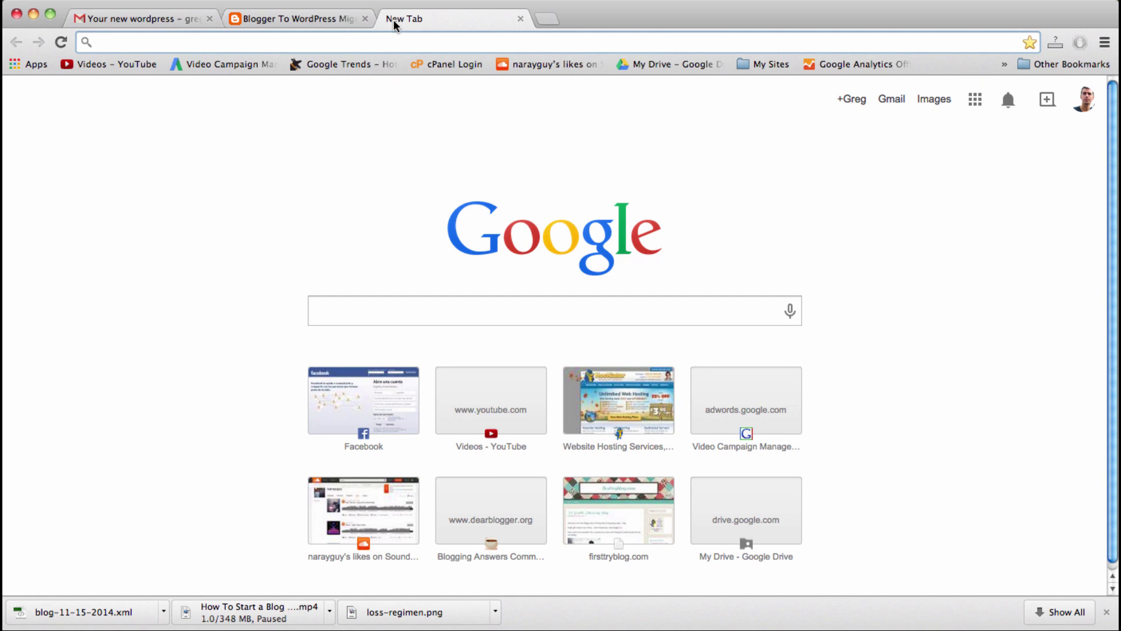
text(godad)
key(Return)
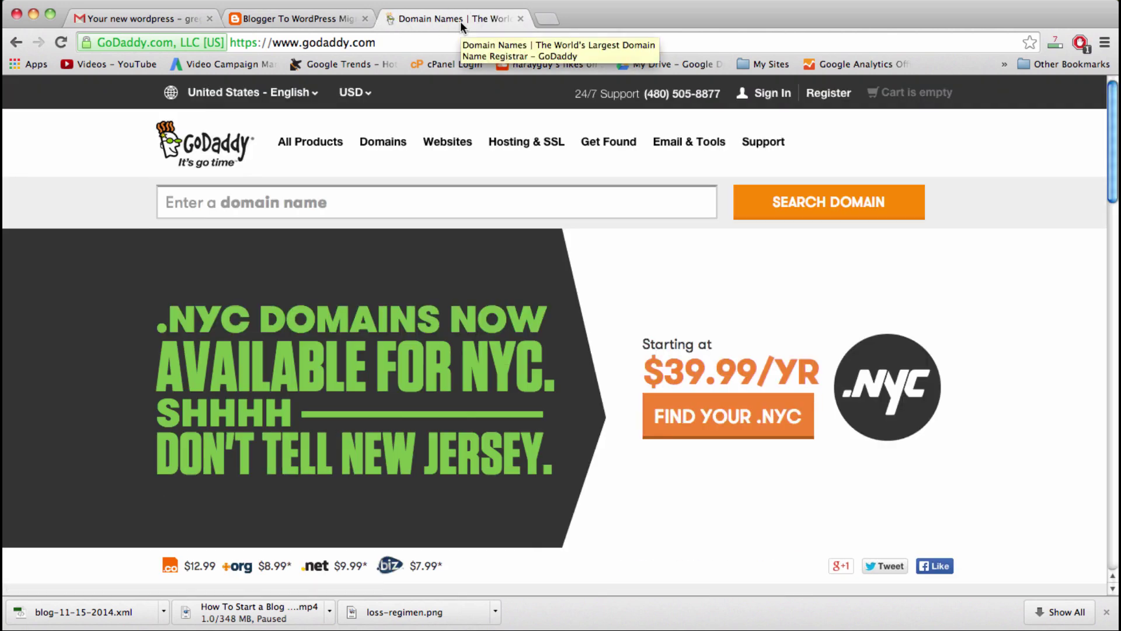
Sign in with the GoDaddy customer number and password, then launch domain management
click(772, 93)
key(Tab)
text(********)
key(Return)
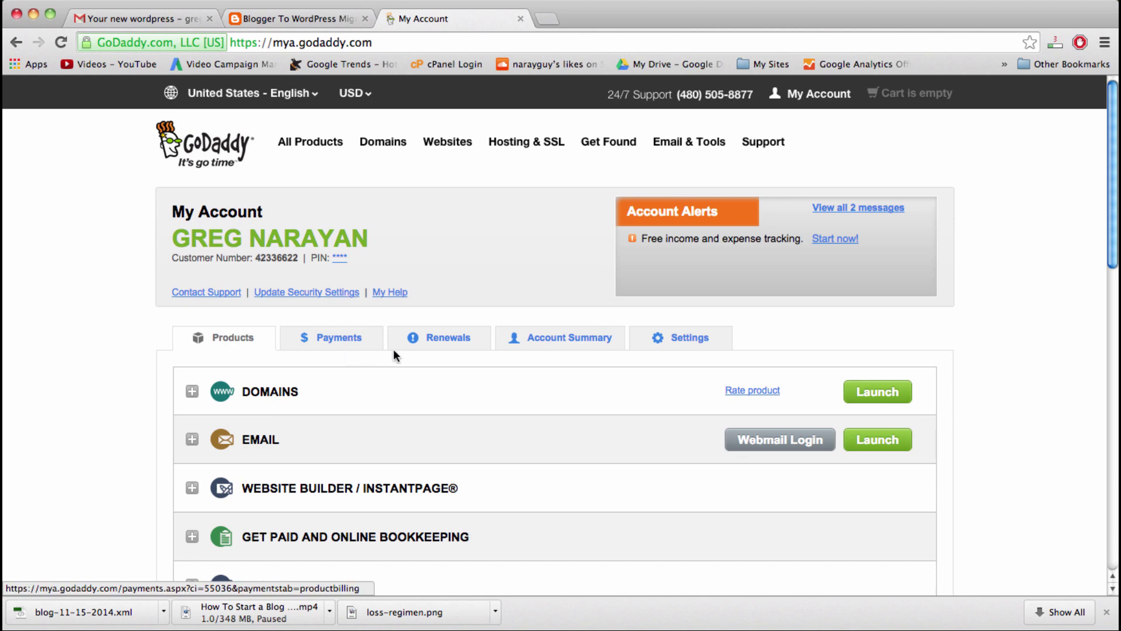
scroll(393, 351, down, 3)
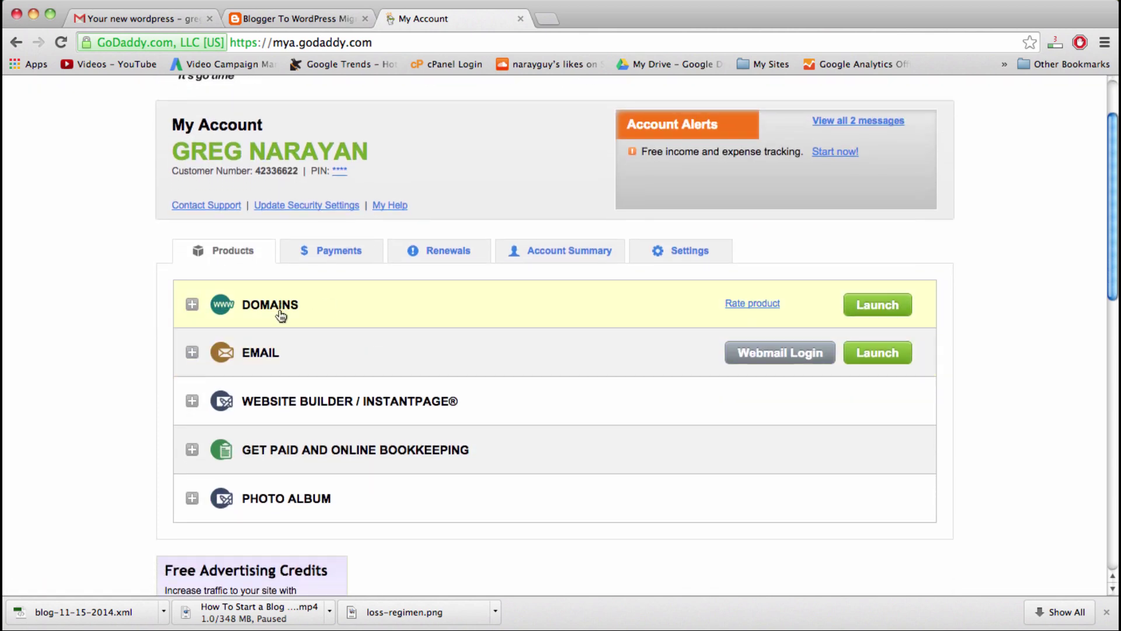
click(874, 306)
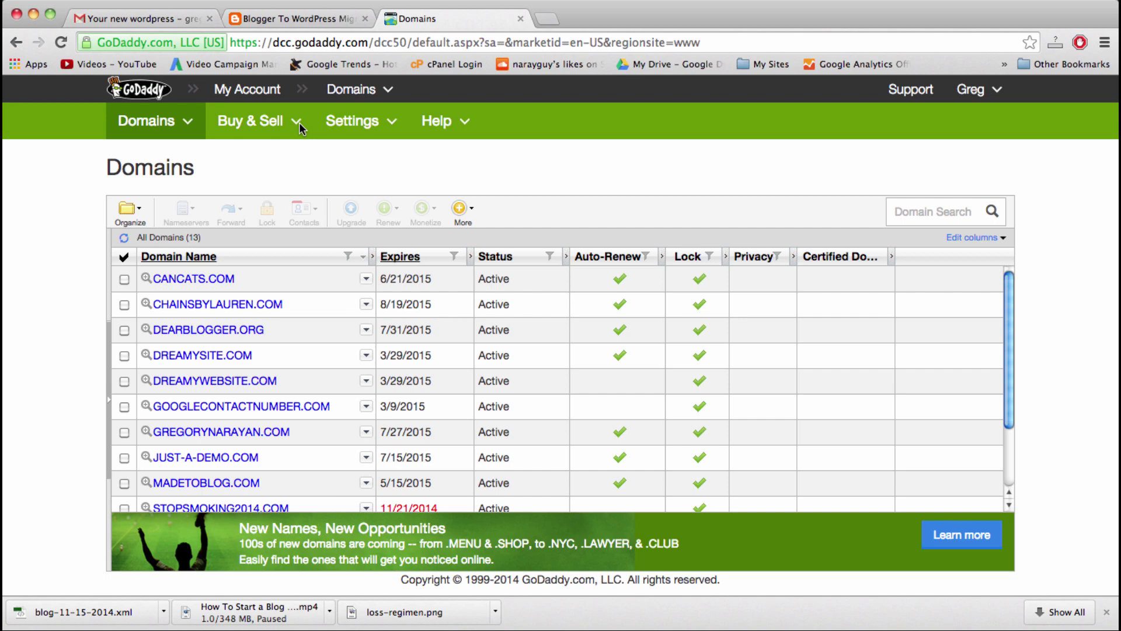
Open CANCATS.COM's details, switch its nameservers to Custom, and bring up the custom nameserver entry form
click(206, 280)
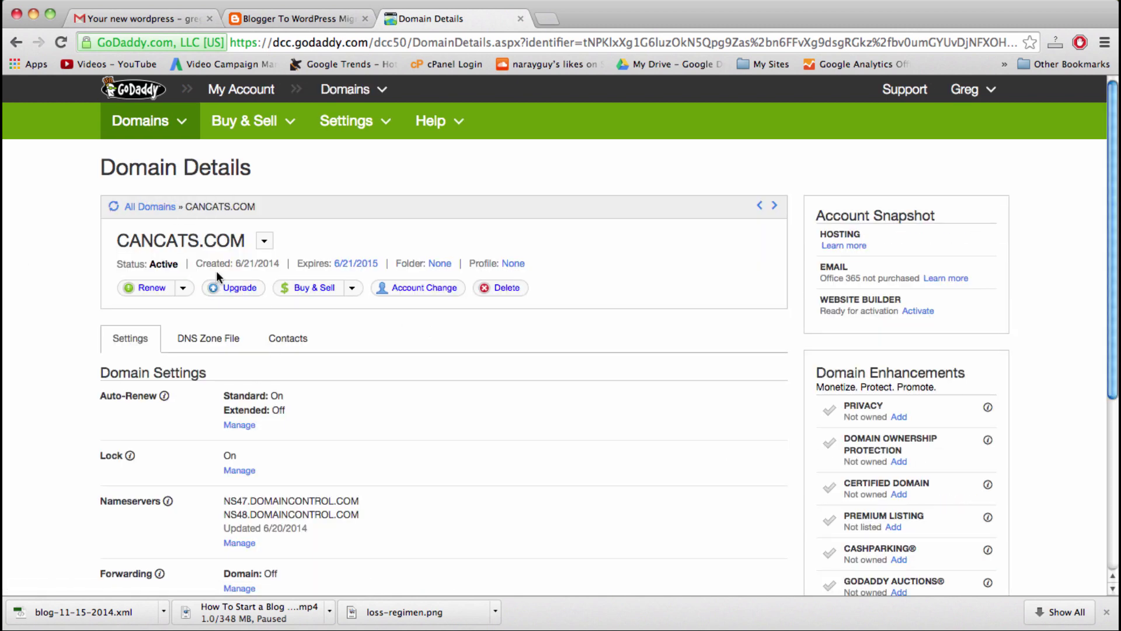
scroll(166, 305, down, 3)
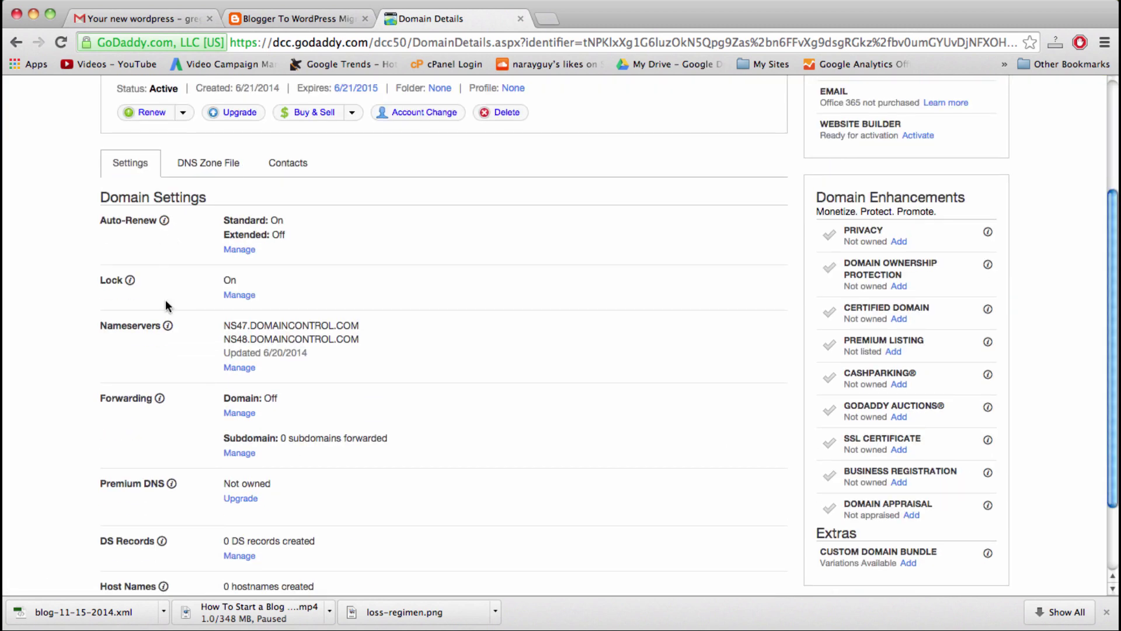
double_click(131, 323)
click(225, 329)
click(240, 368)
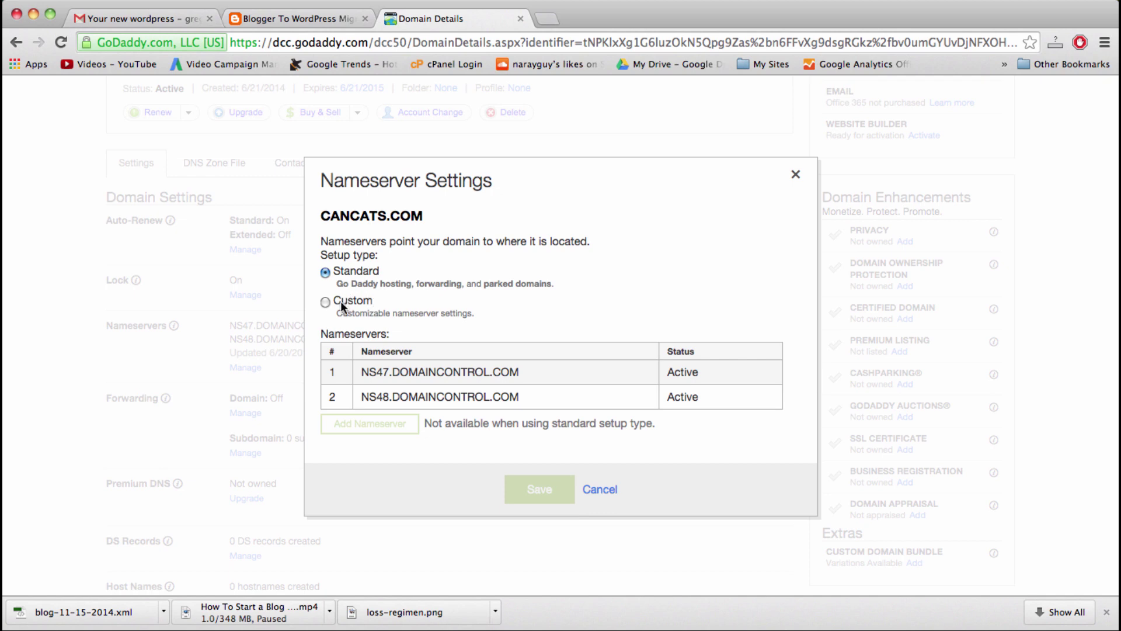
click(341, 302)
click(656, 387)
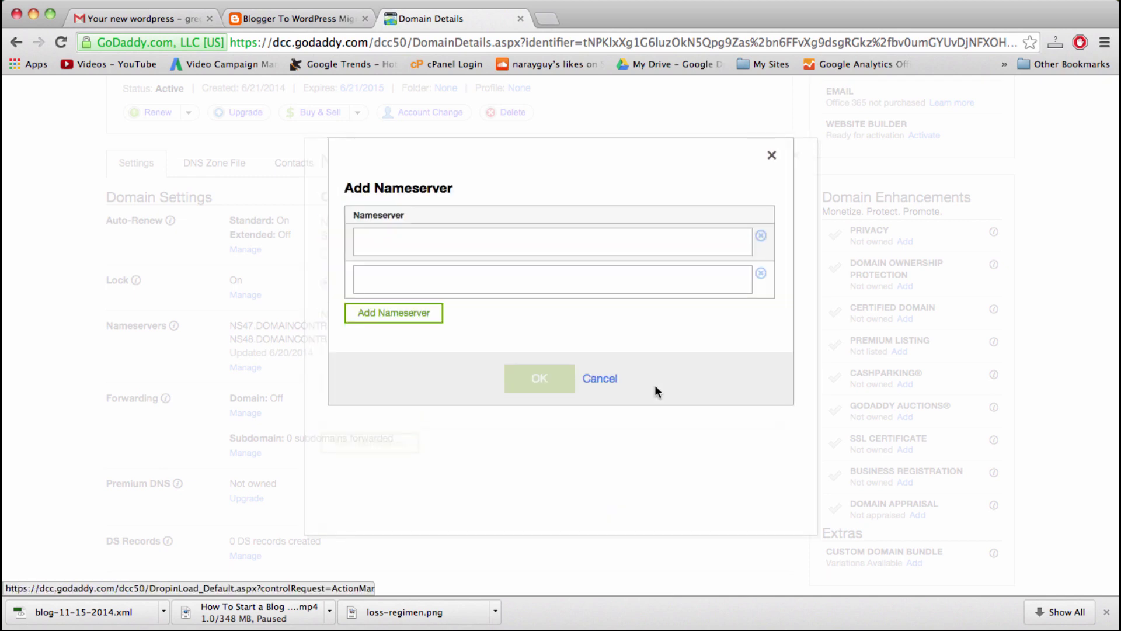
Open HostGator's 'Your Account Info' e-mail from the inbox and select the nameserver lines
click(161, 18)
click(46, 209)
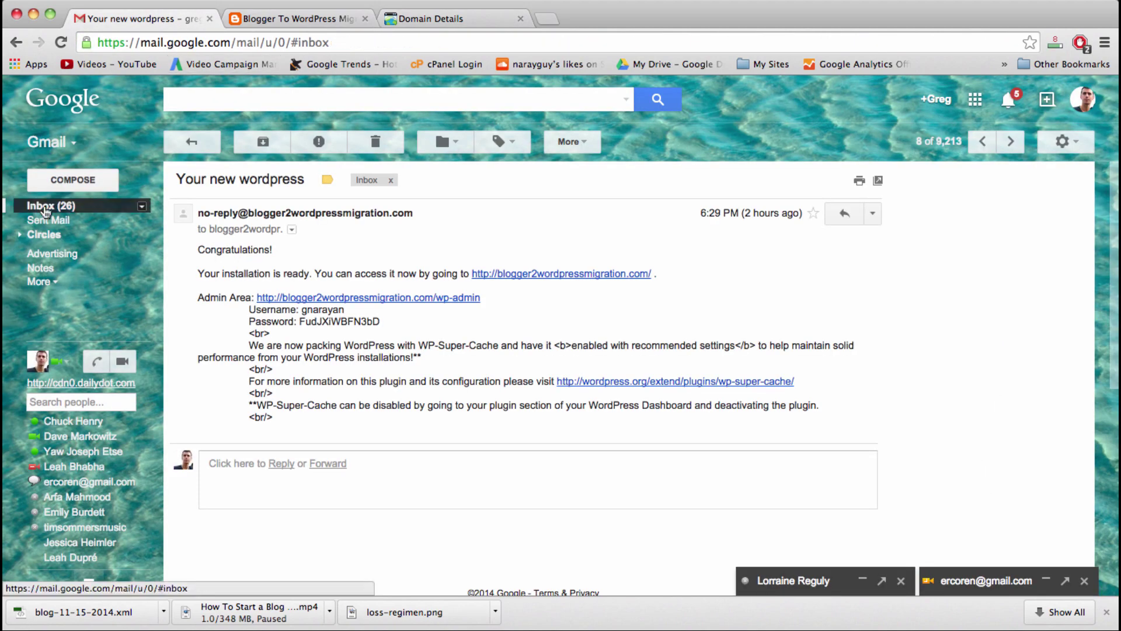
scroll(410, 369, down, 3)
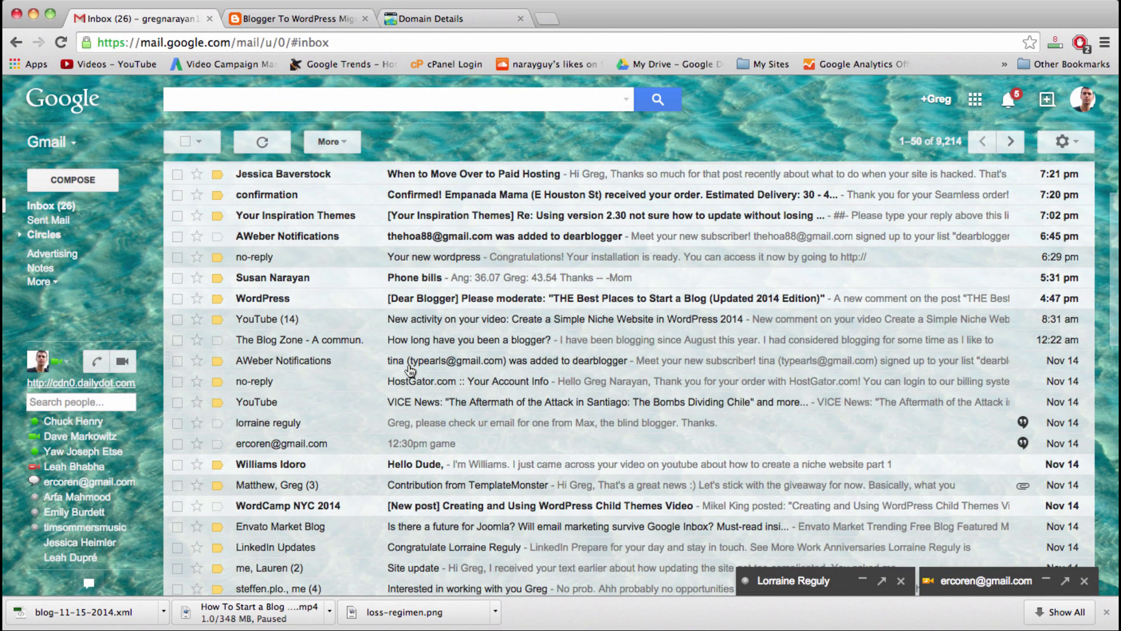
click(432, 374)
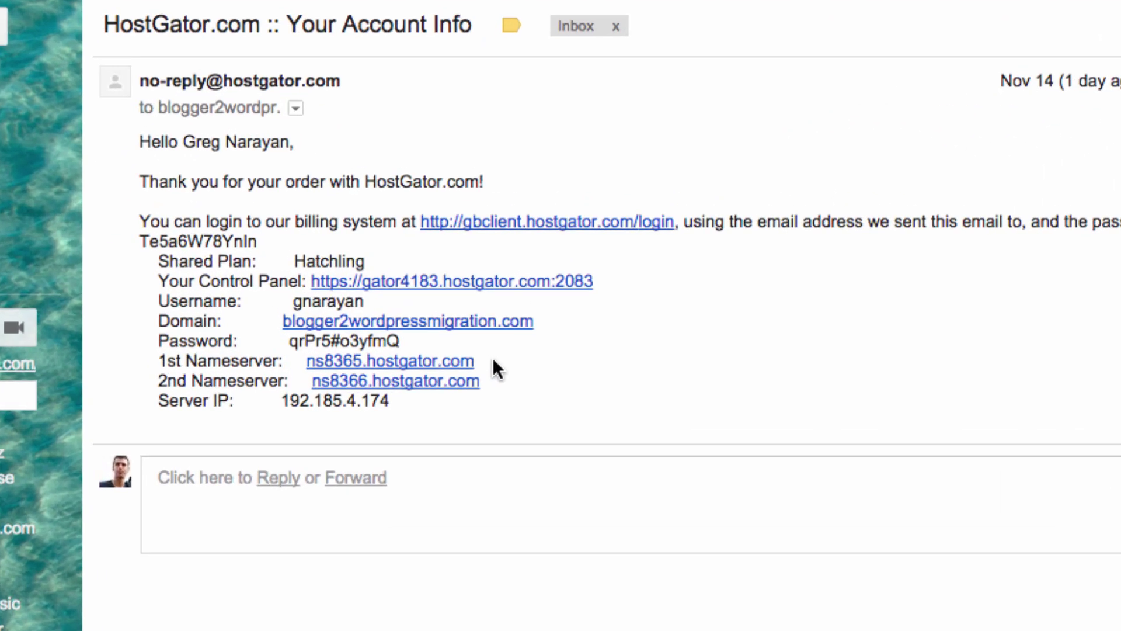
drag(486, 363, 308, 344)
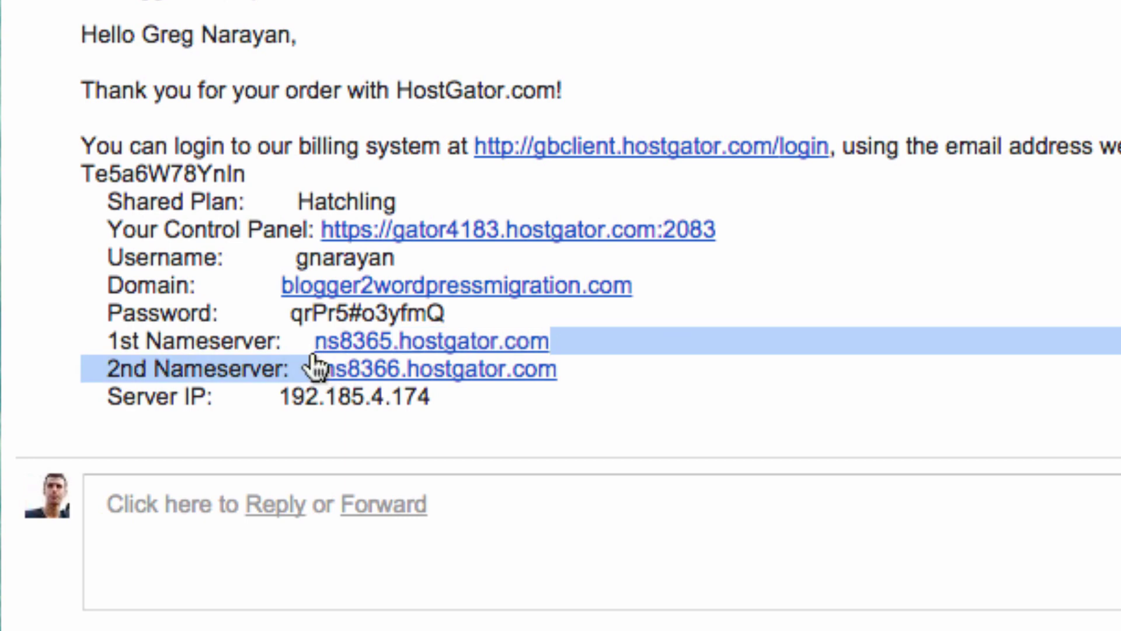
click(610, 342)
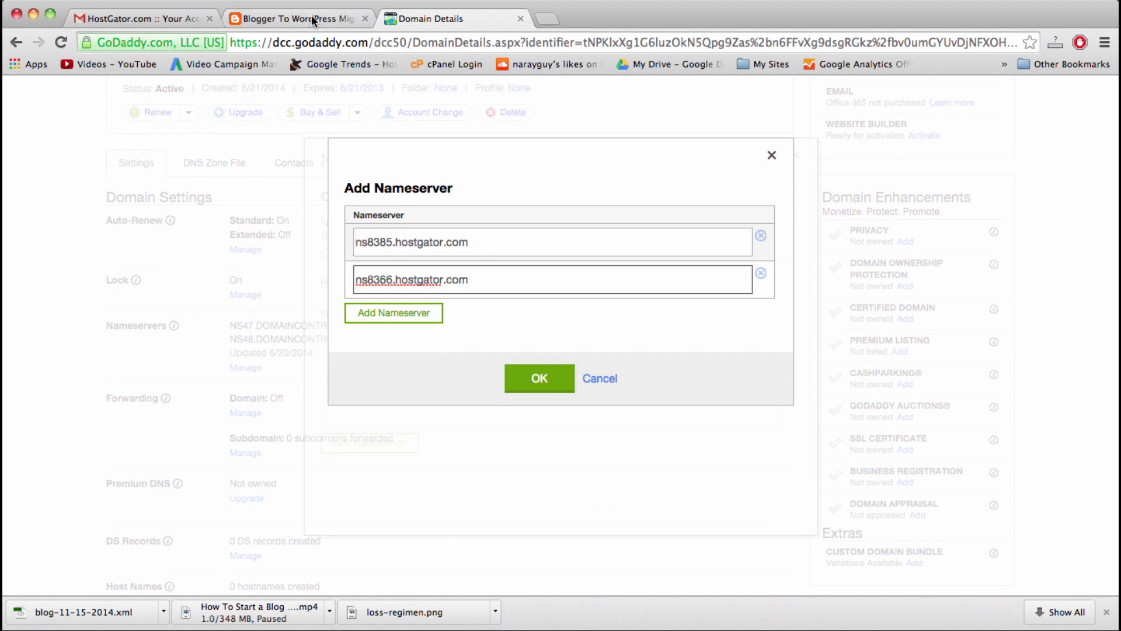
Enter ns8385.hostgator.com and ns8366.hostgator.com as nameservers, then select the blog's web address
click(312, 19)
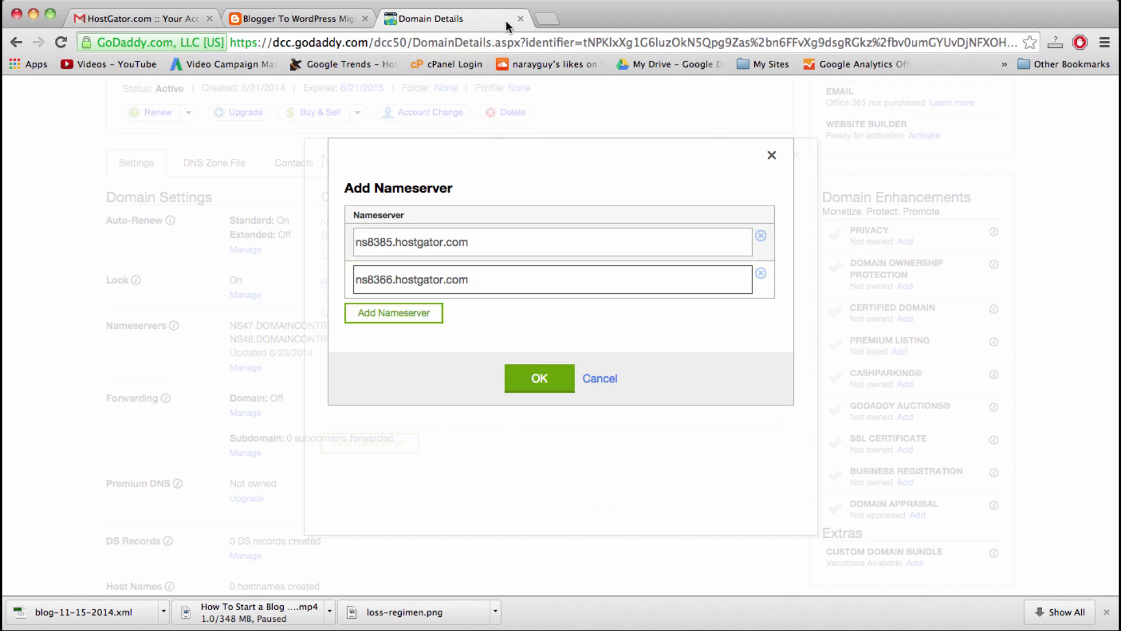
click(293, 19)
click(306, 42)
Remove 'blogspot' from the address to load blogger2wordpressmigration.com, then reload the page
double_click(306, 42)
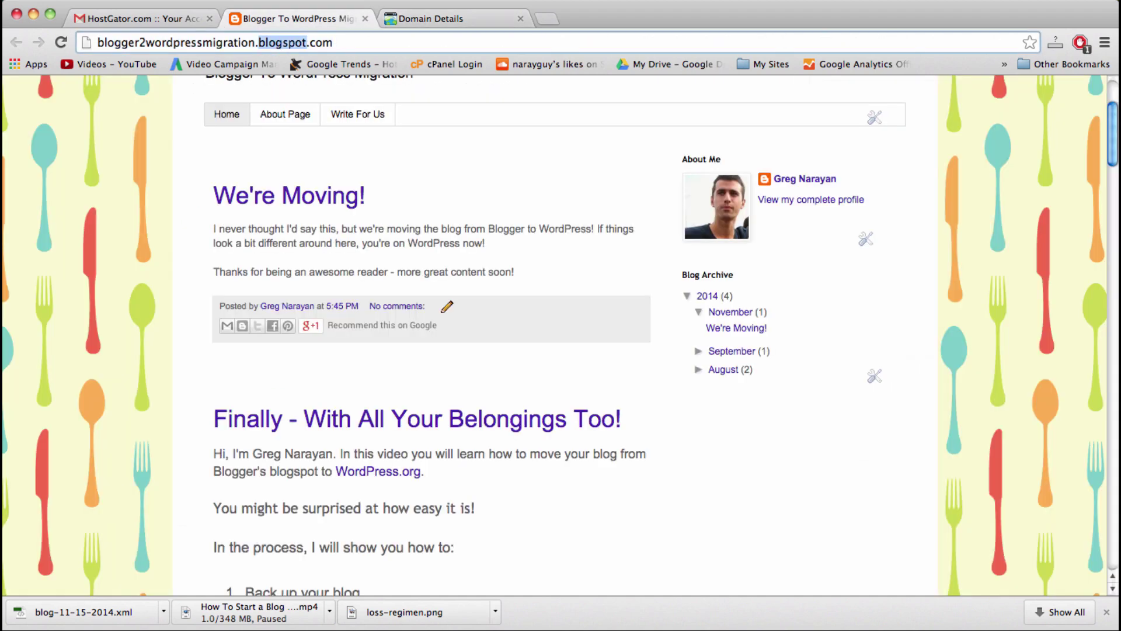
key(BackSpace)
key(BackSpace)
drag(299, 45, 83, 39)
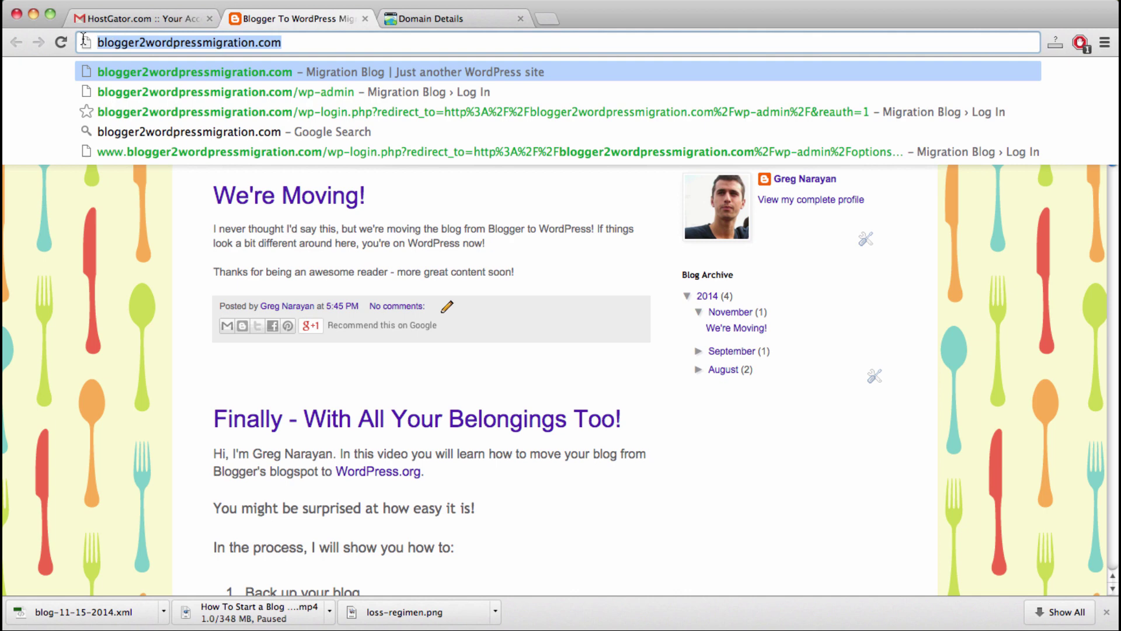
click(310, 42)
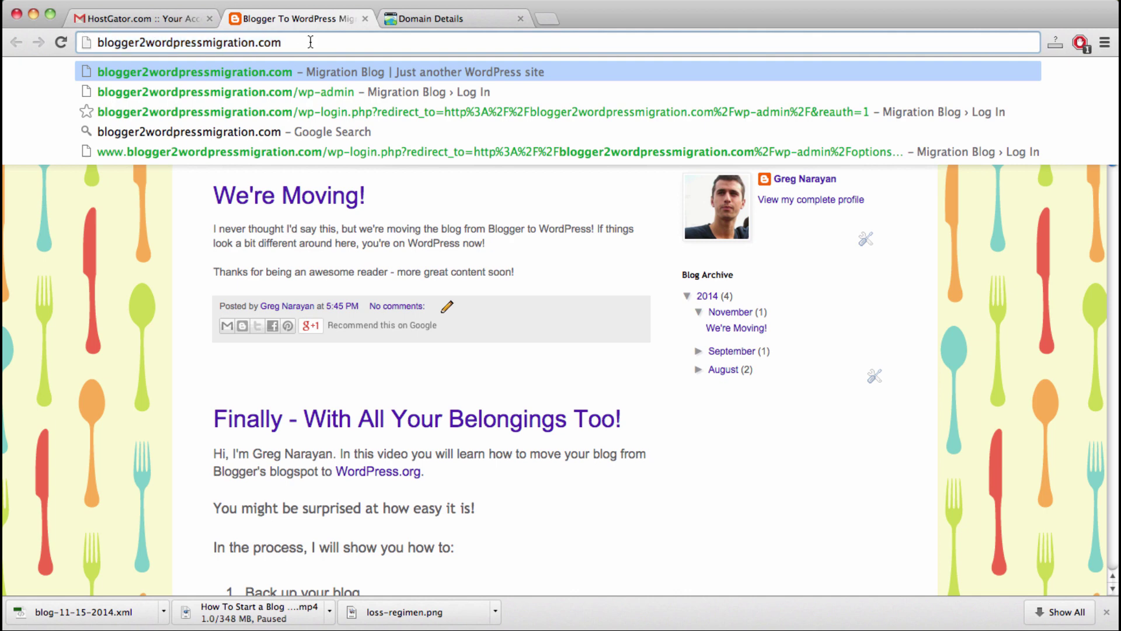
key(Return)
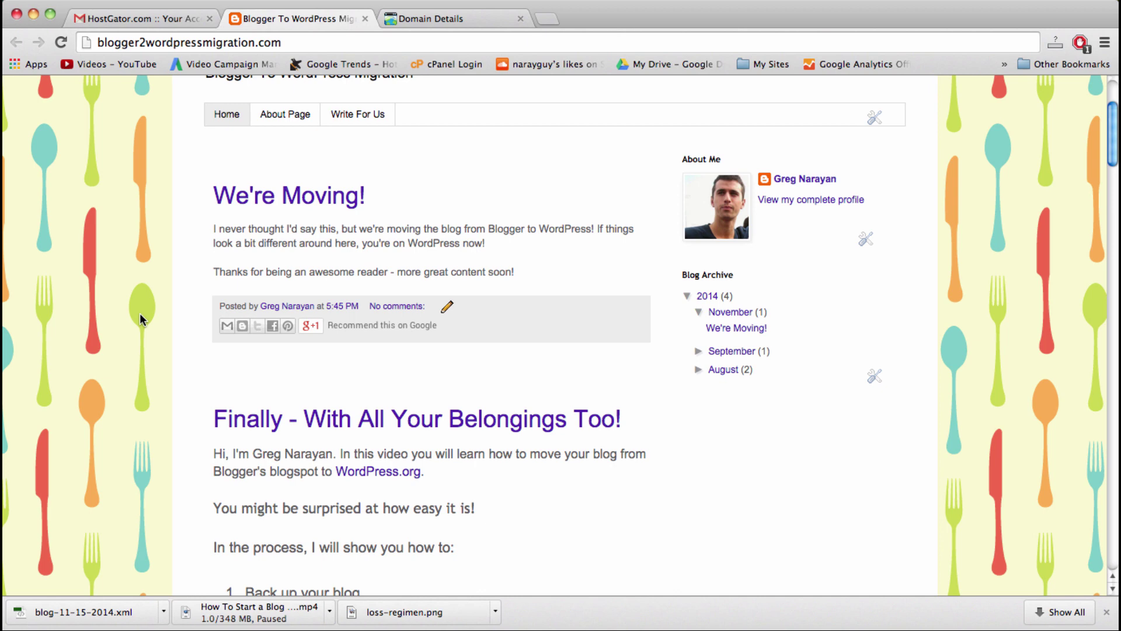
click(308, 45)
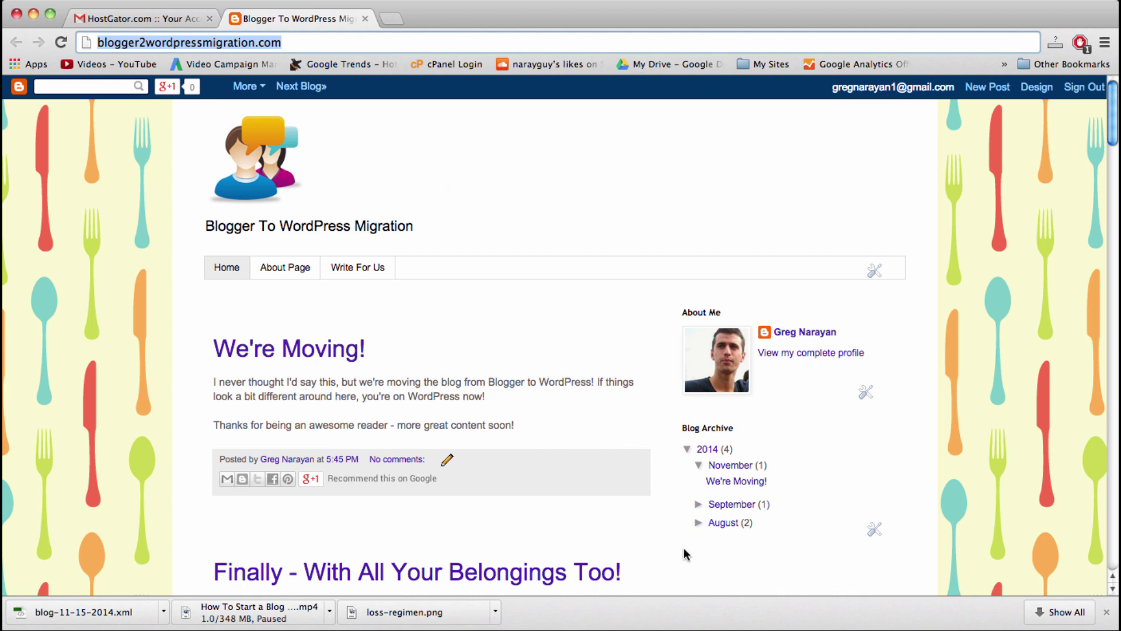
Open the blog's Basic settings and inspect the blogspot address in its editor
click(1038, 91)
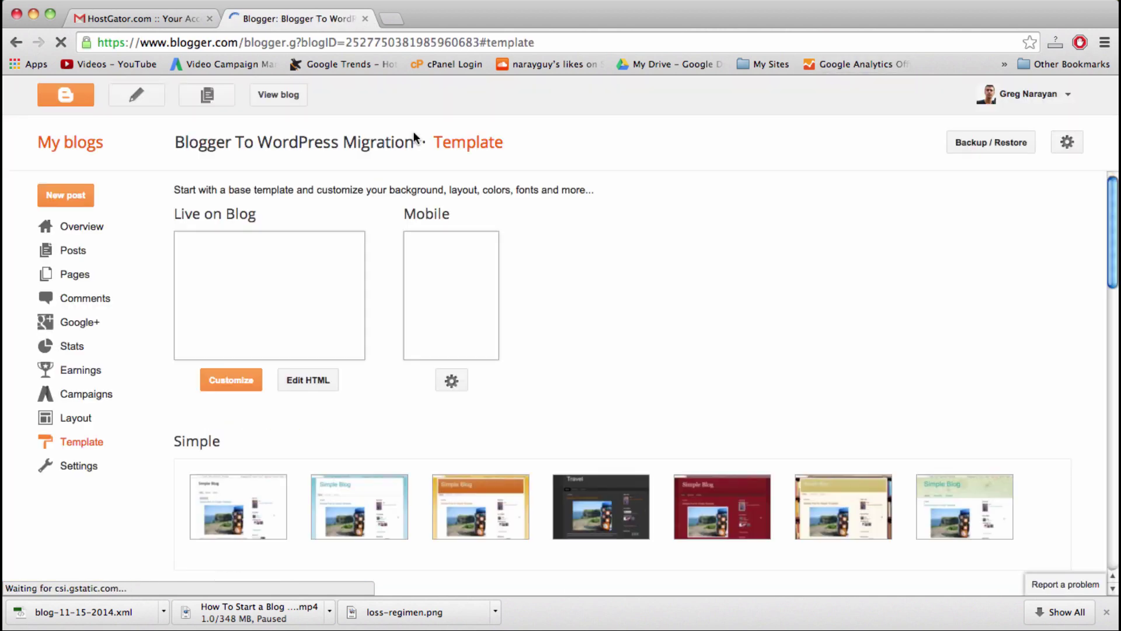
click(81, 467)
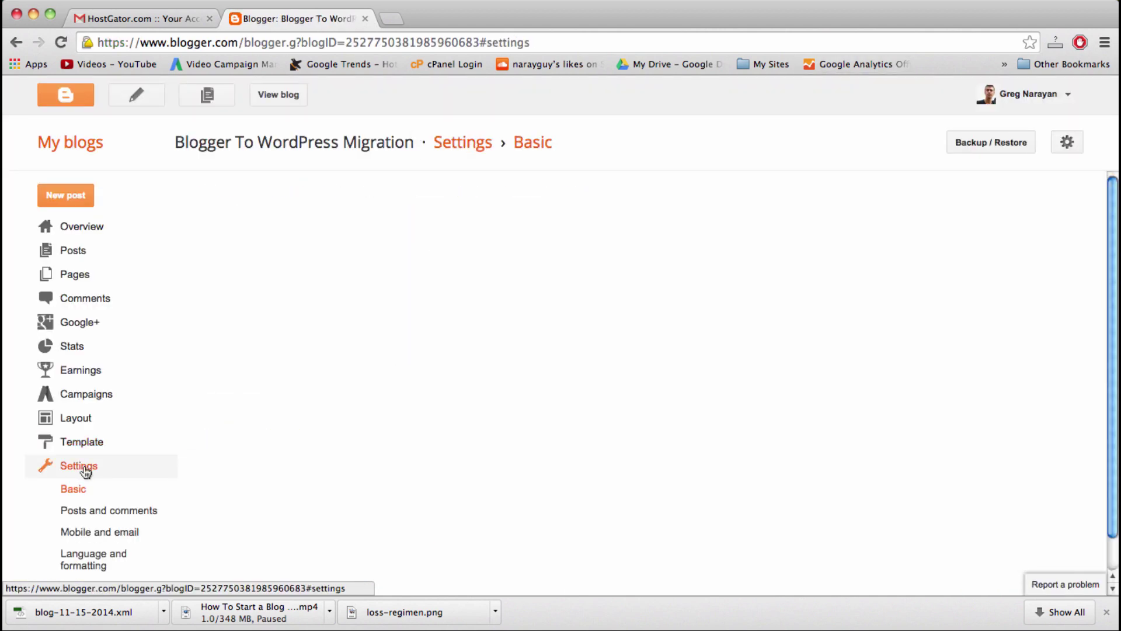
scroll(279, 253, down, 1)
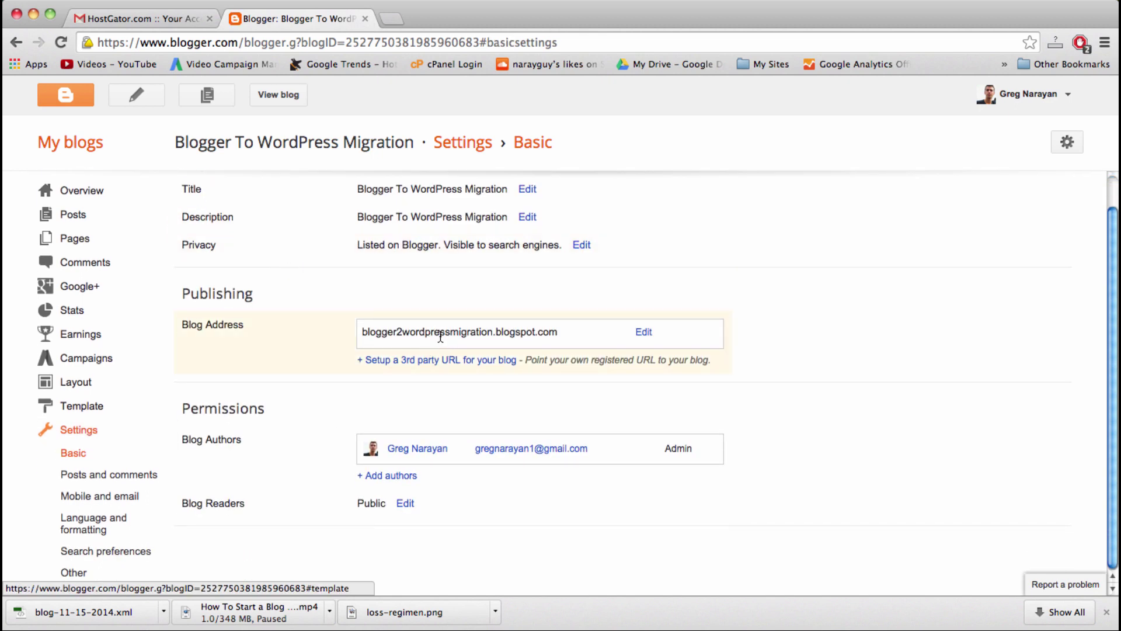
double_click(510, 331)
click(644, 331)
drag(383, 331, 503, 338)
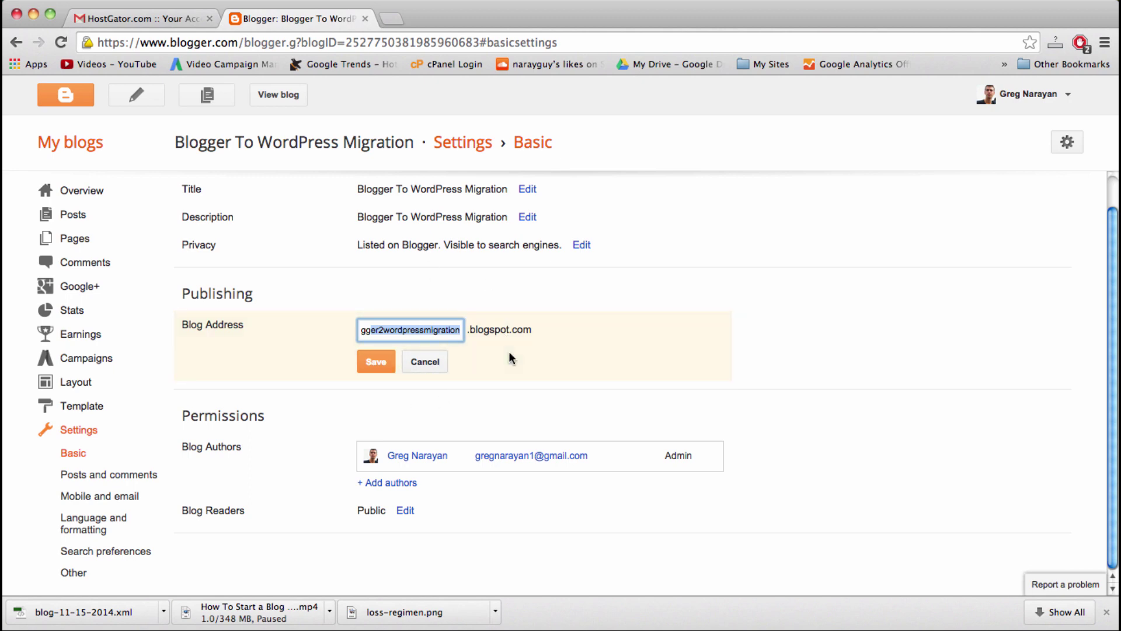
Leave the address unchanged, then set 'Let search engines find your blog?' to No and save
click(424, 361)
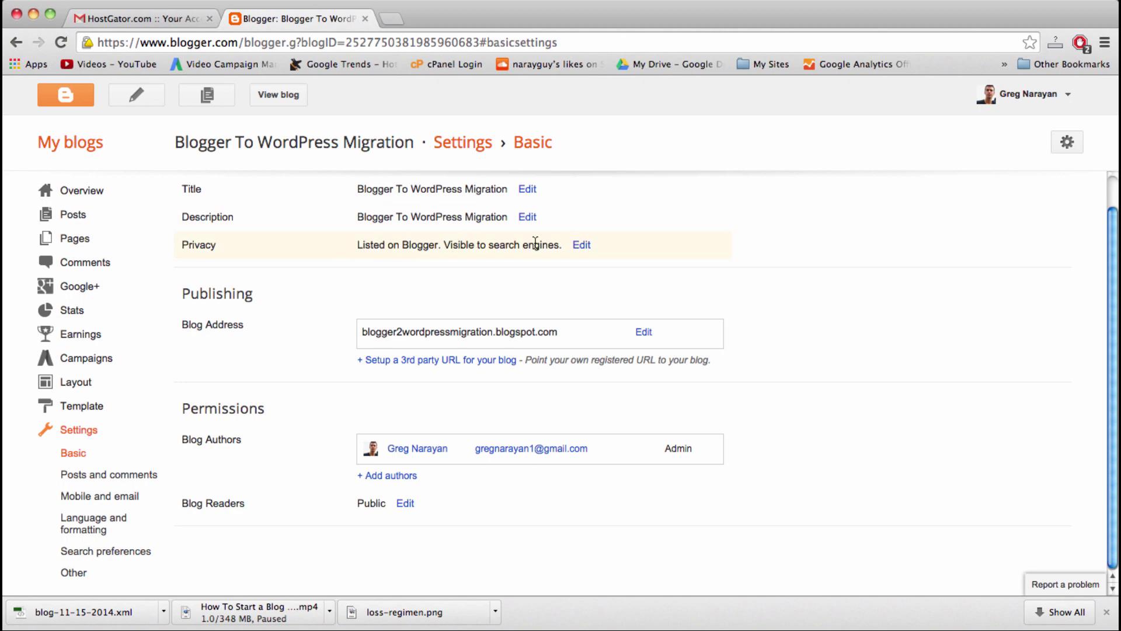
click(581, 245)
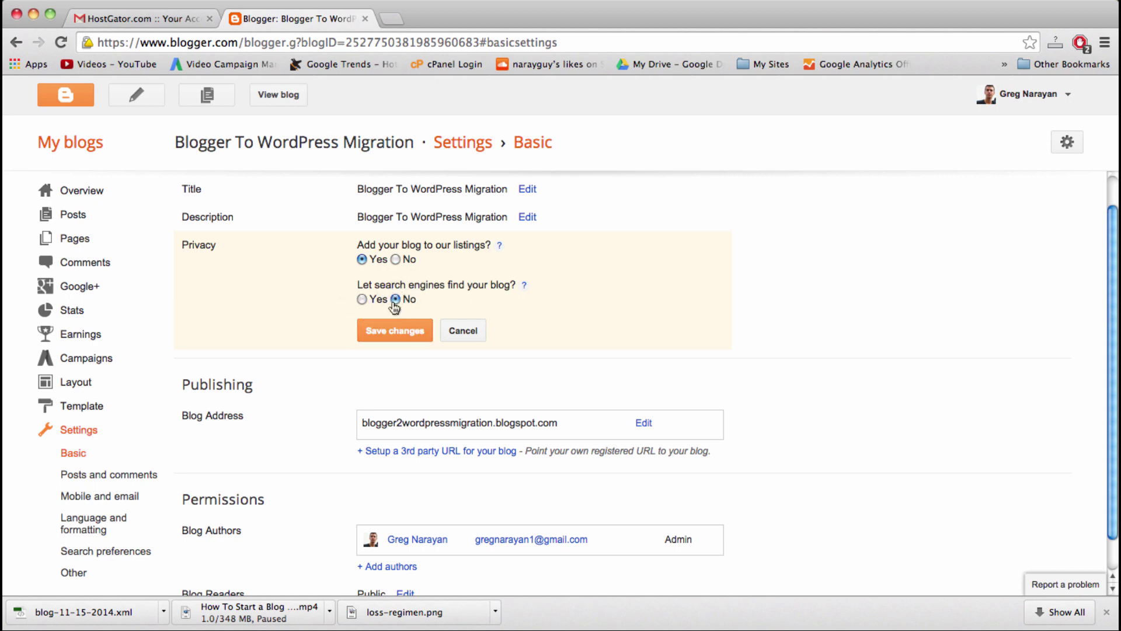
click(389, 330)
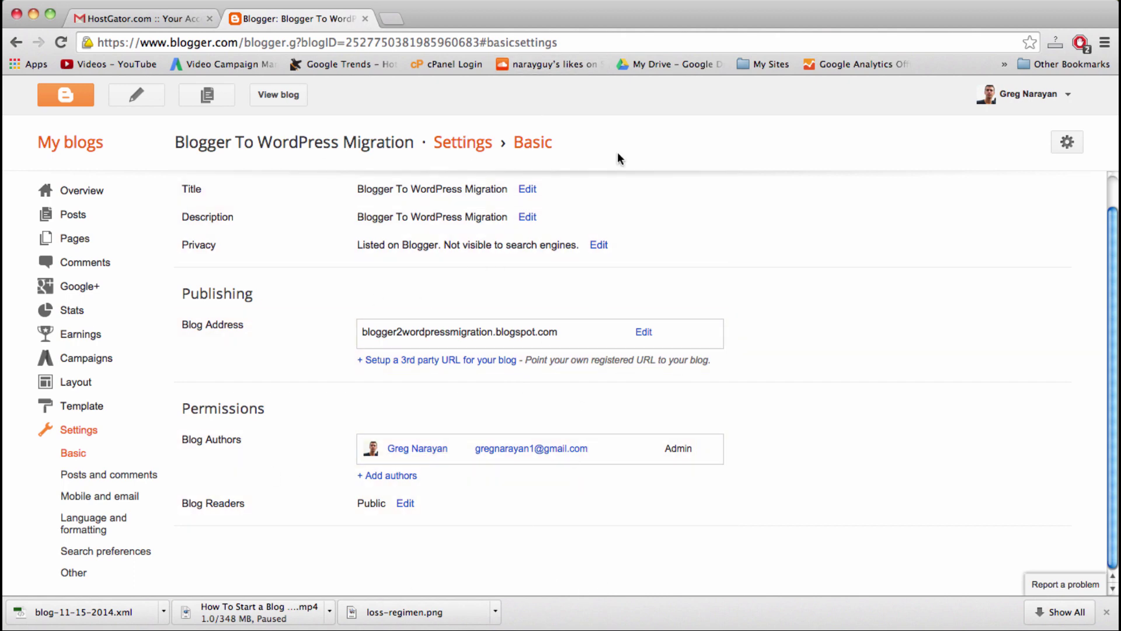
View the live Blogger blog and highlight words in the 'Finally' post's cPanel migration steps
click(289, 96)
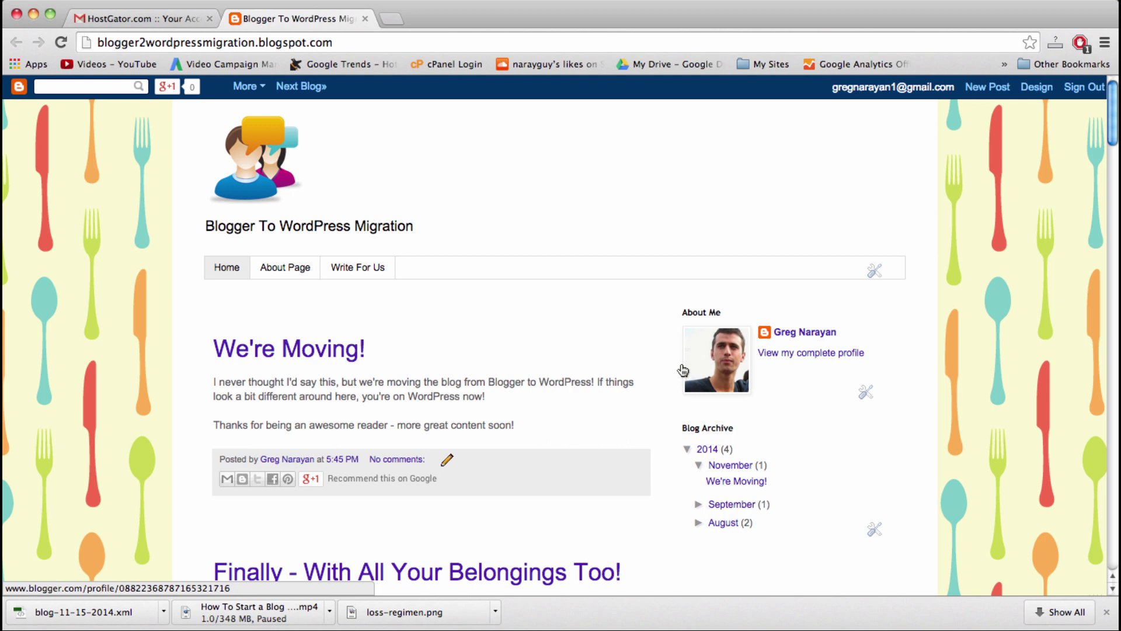
scroll(586, 301, down, 10)
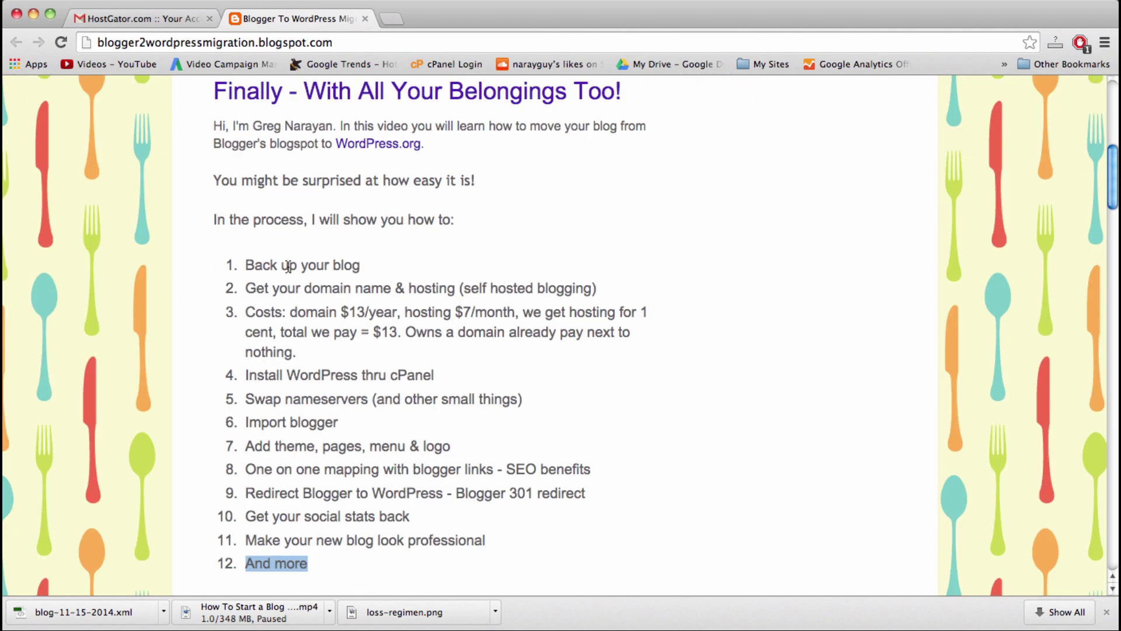
double_click(415, 376)
double_click(429, 402)
double_click(388, 401)
double_click(420, 402)
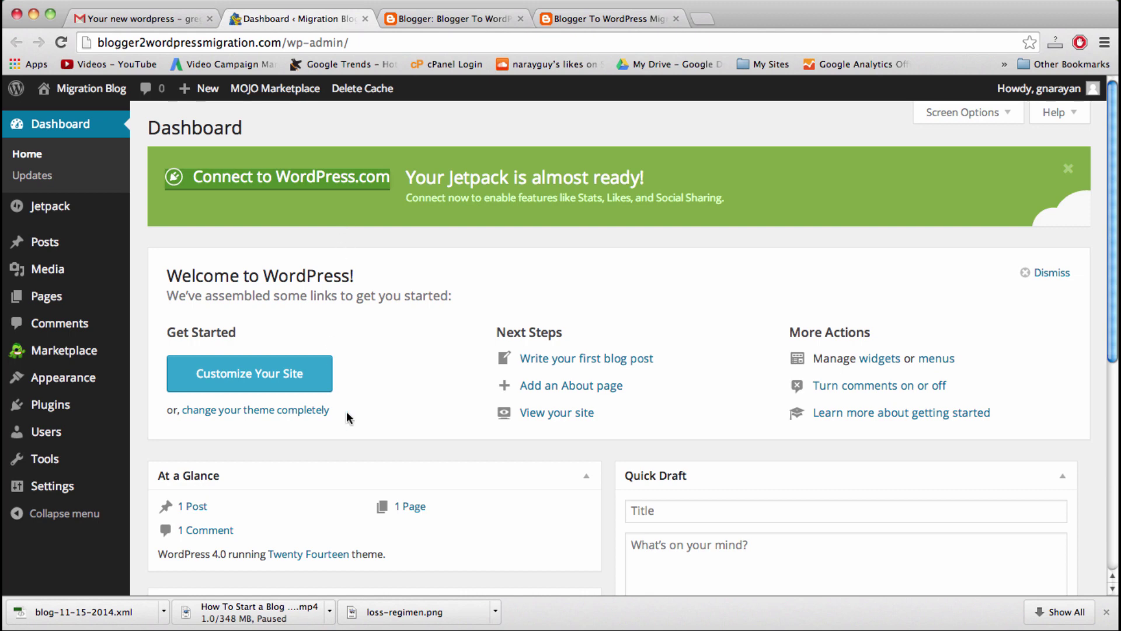
Trash WordPress's default Hello world! post and Sample Page
mouse_move(81, 356)
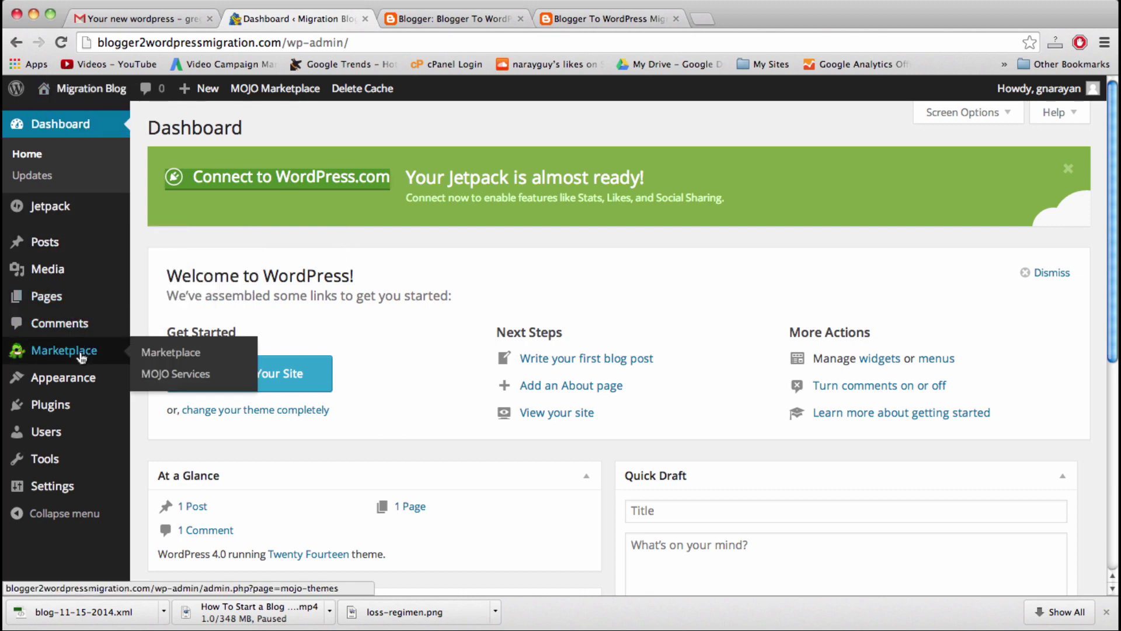
mouse_move(82, 381)
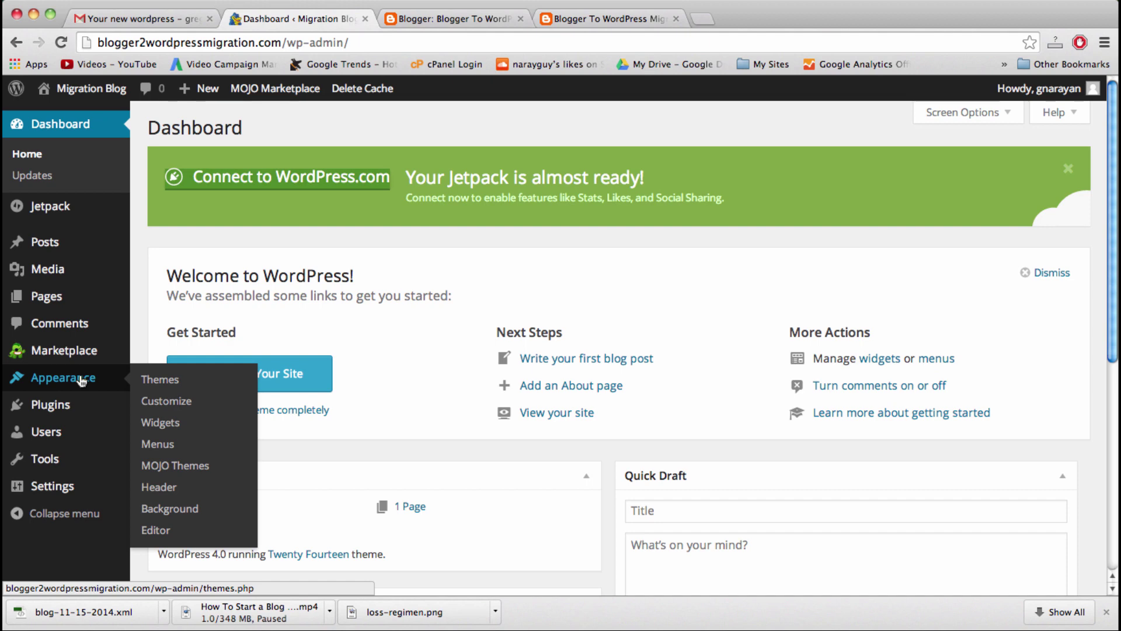
click(71, 243)
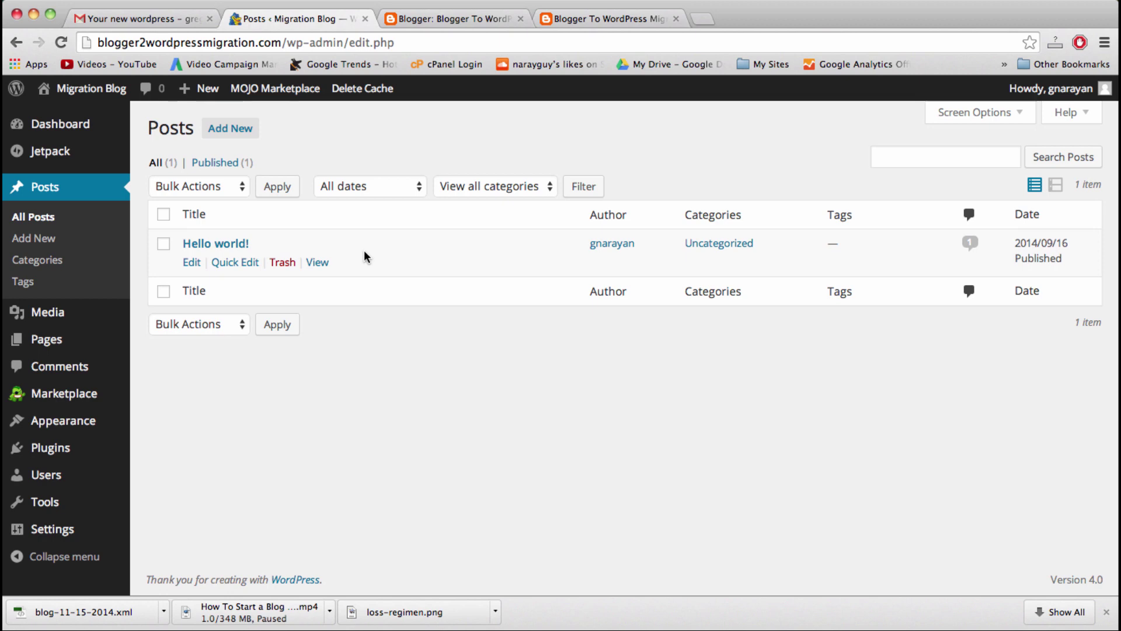
click(281, 264)
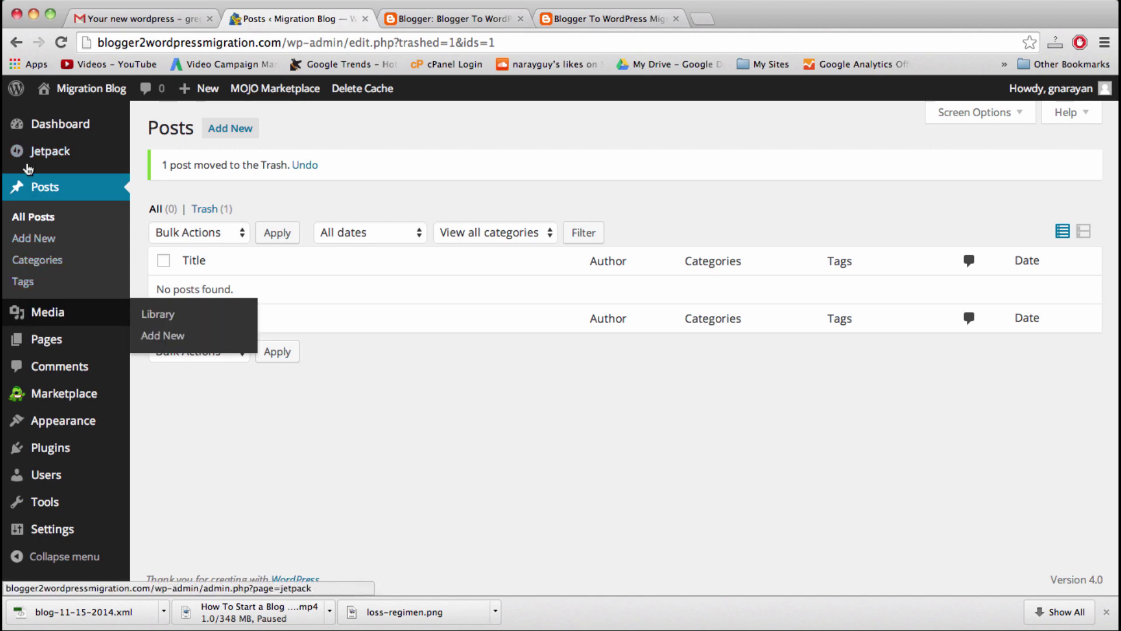
click(48, 341)
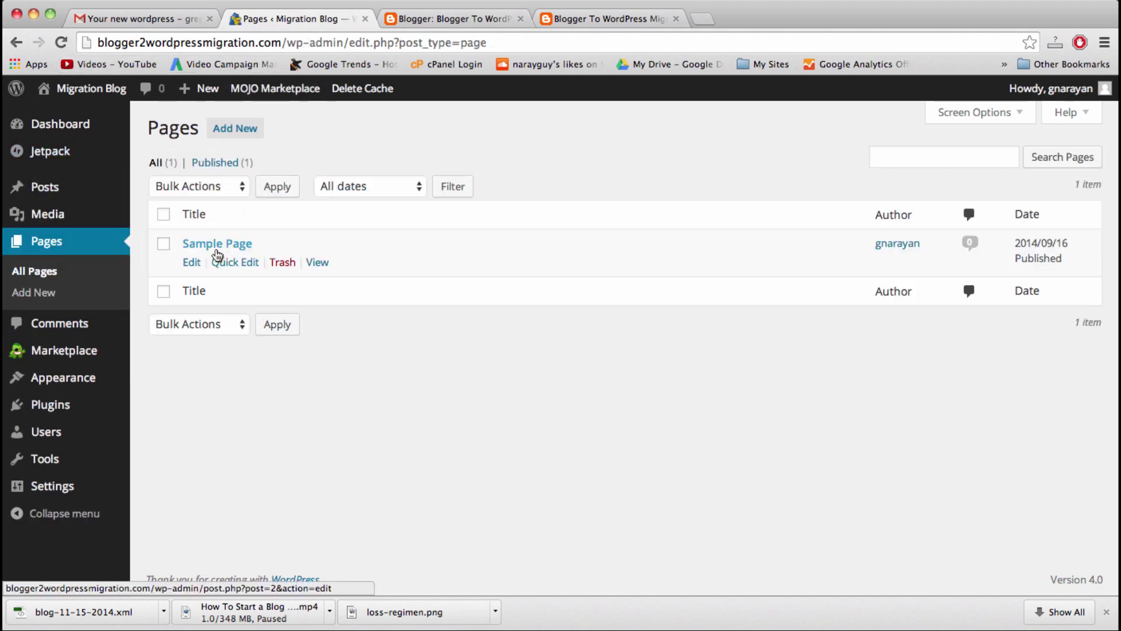
click(284, 261)
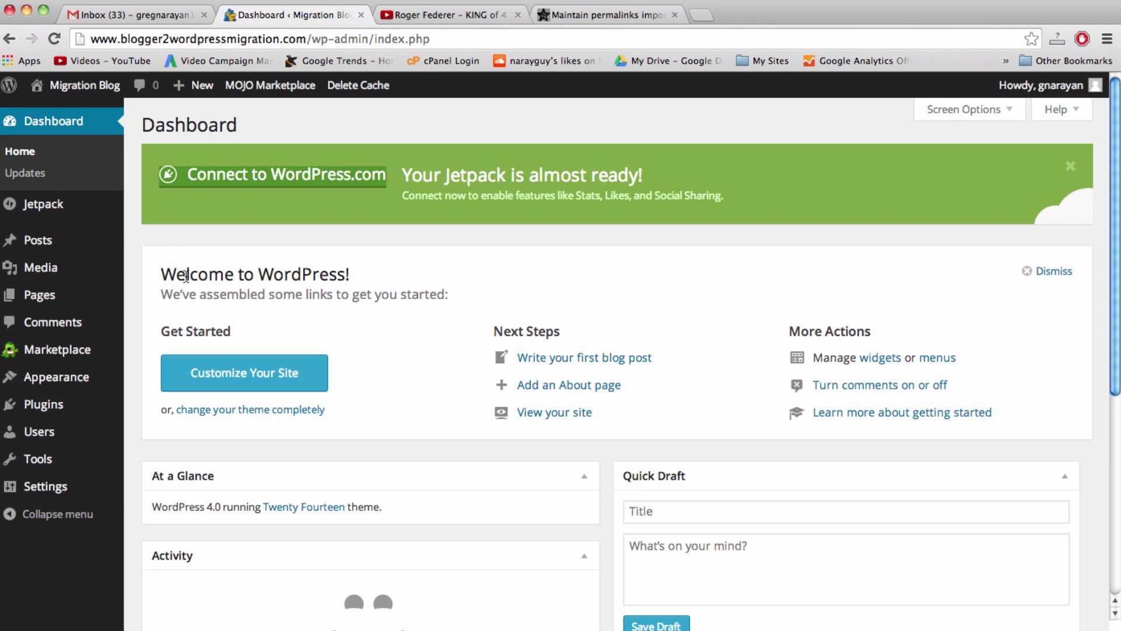
mouse_move(45, 463)
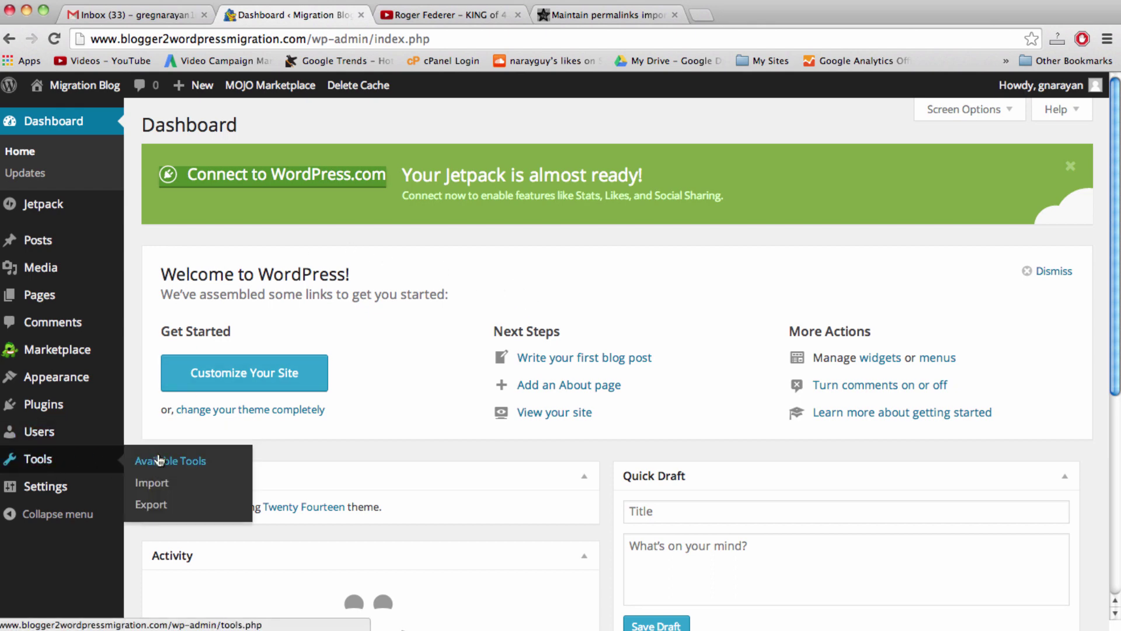
Install the Blogger Importer 0.7 plugin from Tools > Import, then activate it and run the importer
click(163, 486)
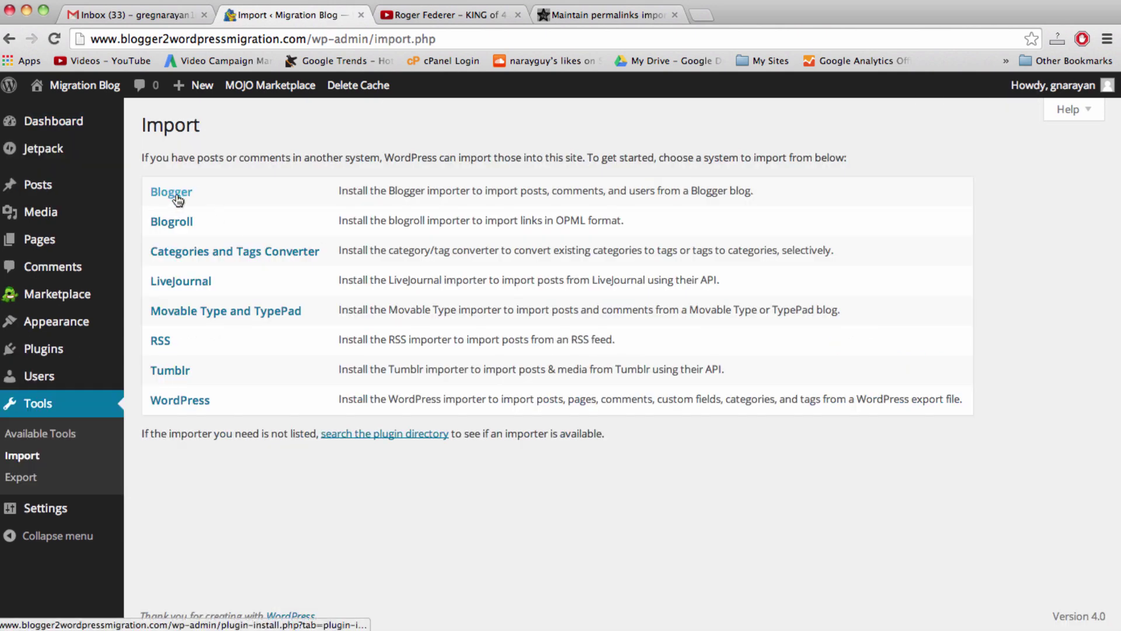
click(178, 200)
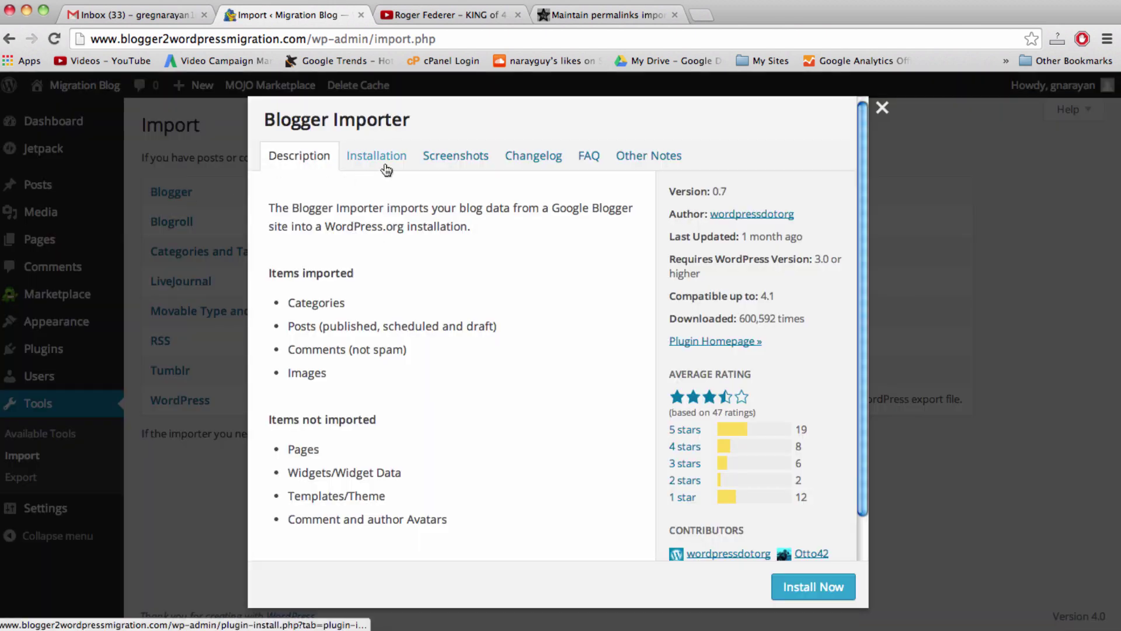
scroll(583, 283, down, 3)
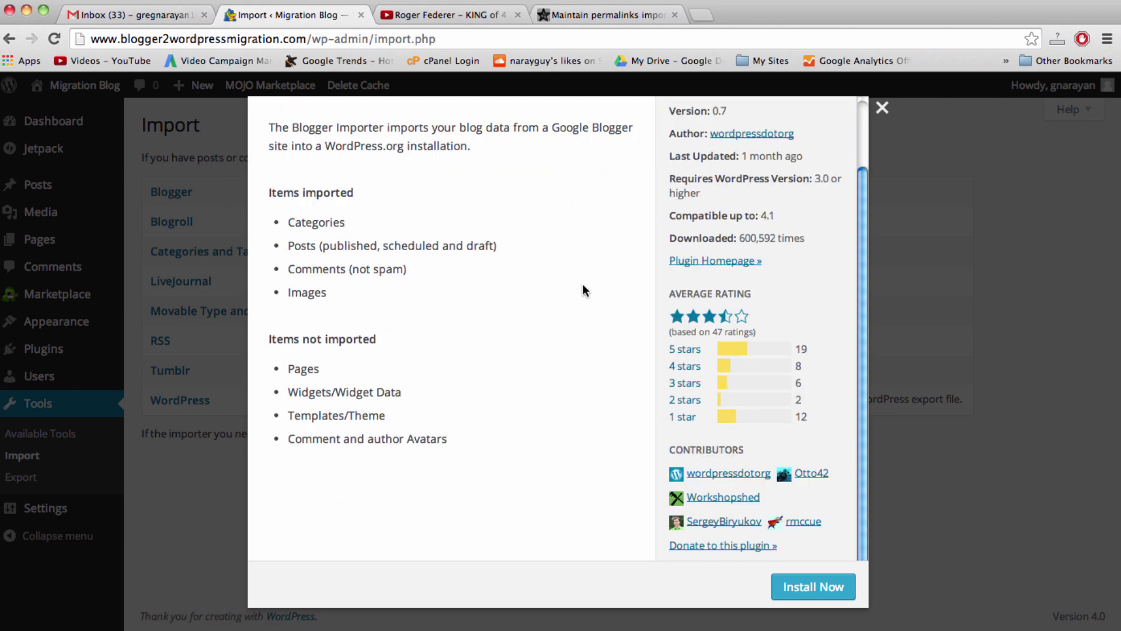
scroll(596, 367, up, 3)
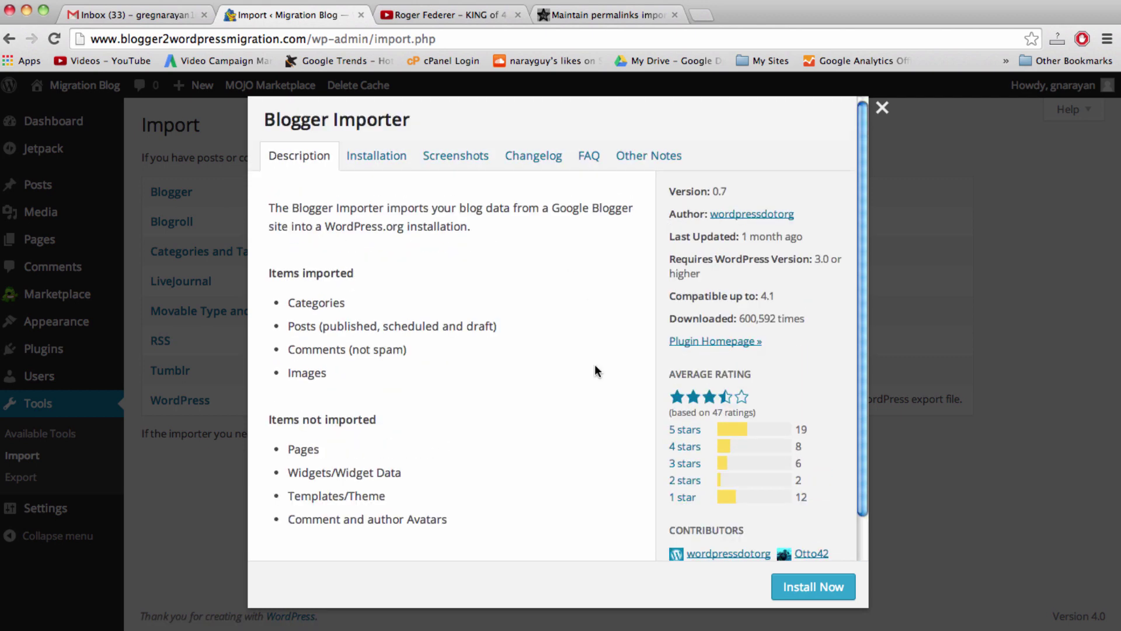
scroll(595, 370, down, 3)
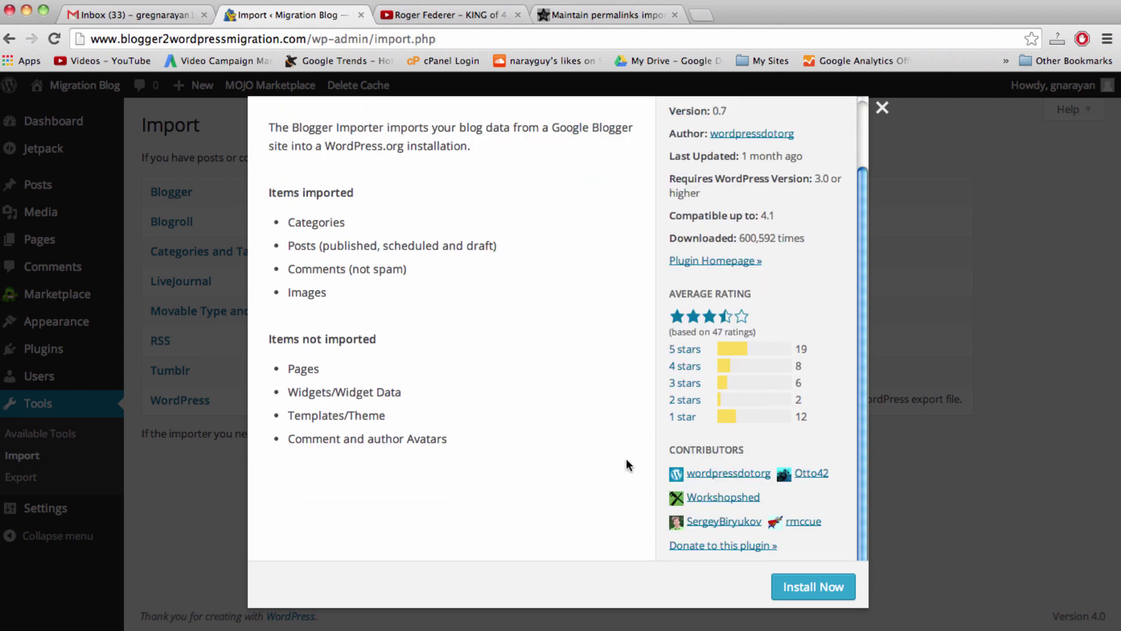
scroll(613, 489, up, 3)
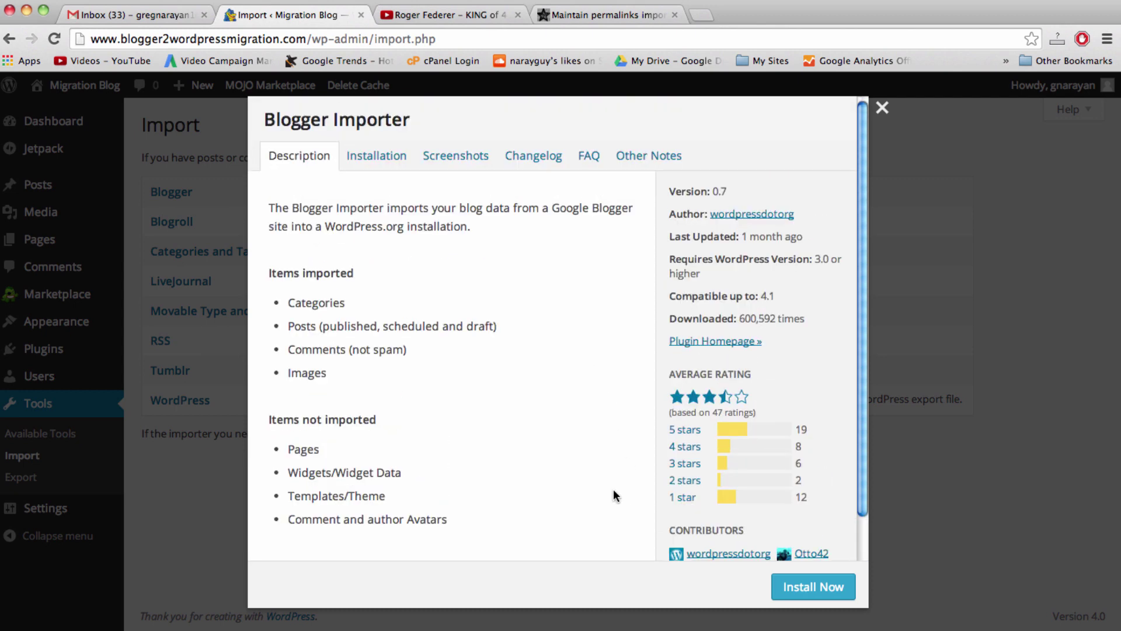
click(813, 588)
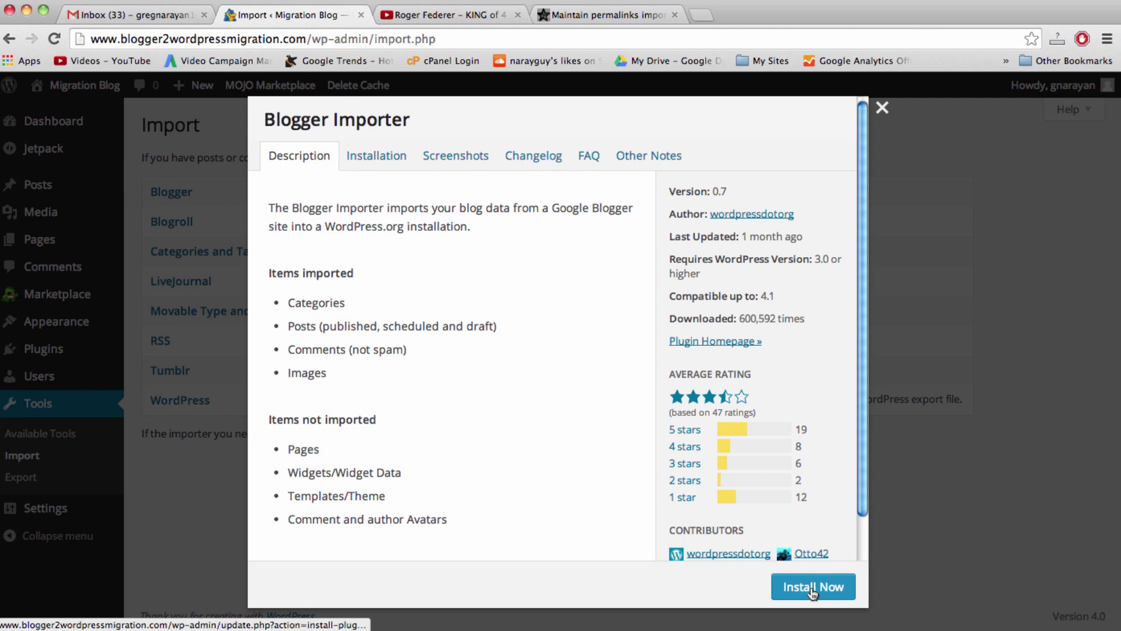
click(812, 591)
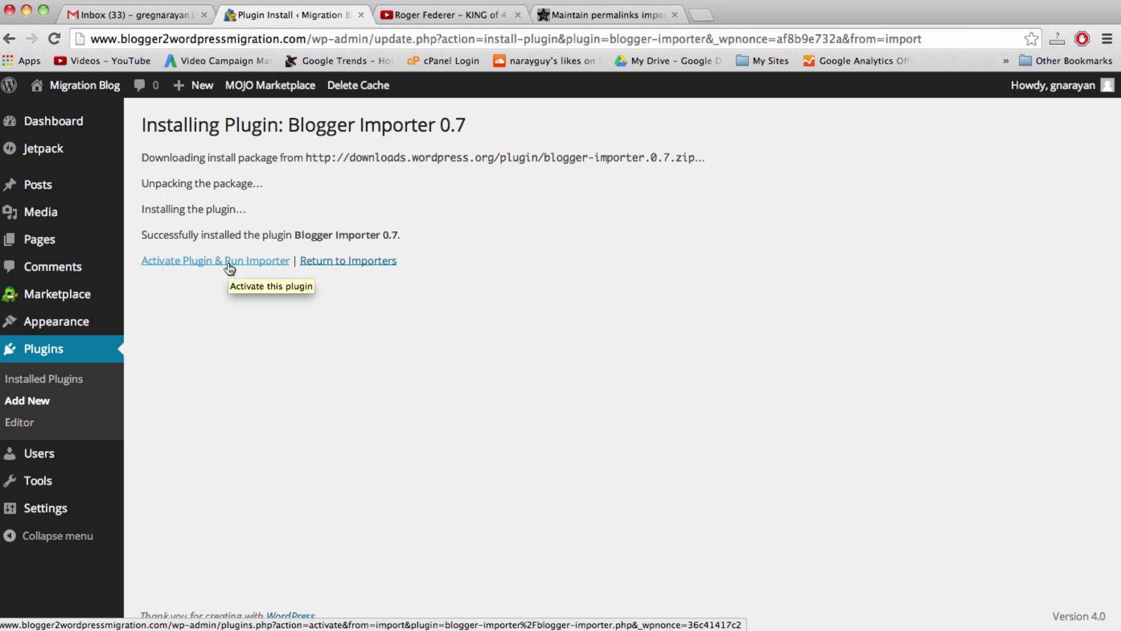
click(229, 260)
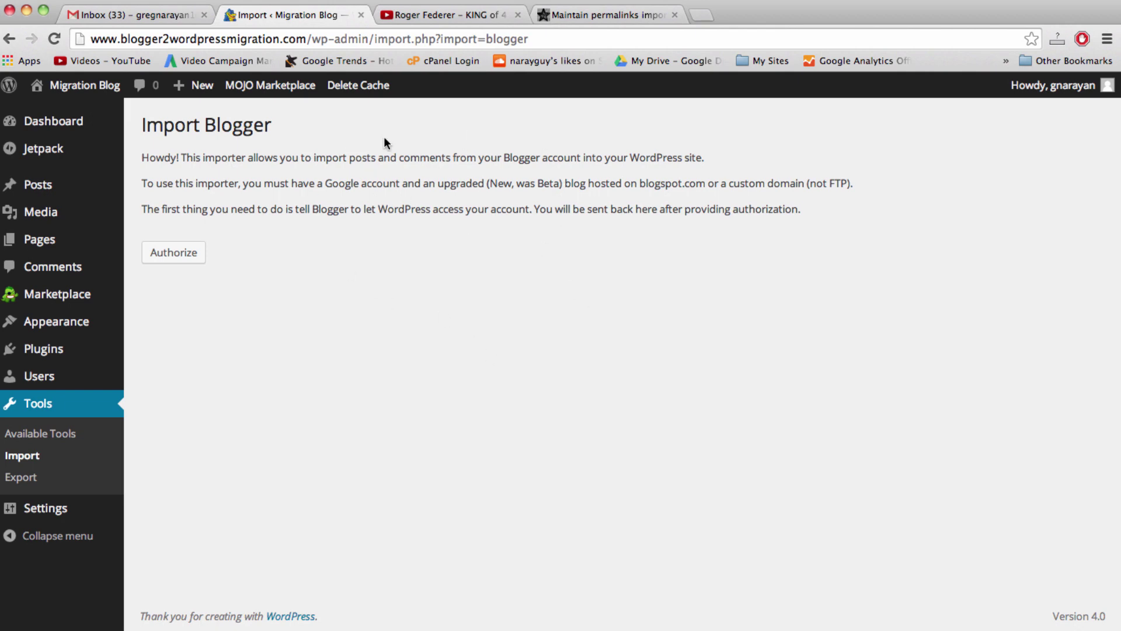
Authorize WordPress to access the Google Blogger account so its blogs are listed
click(174, 254)
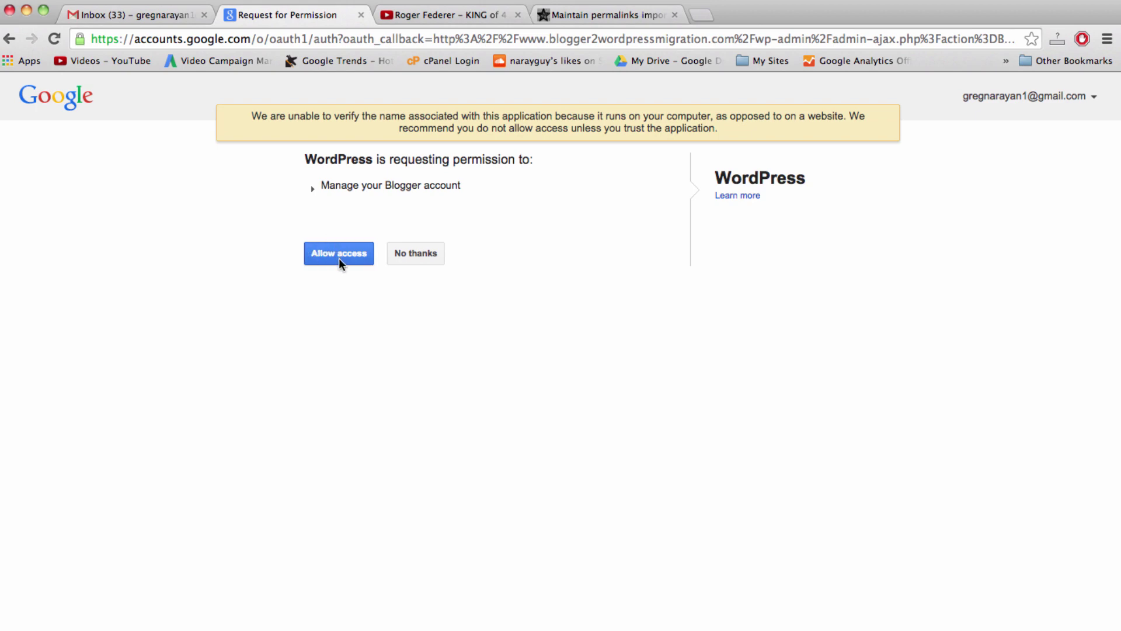
click(339, 253)
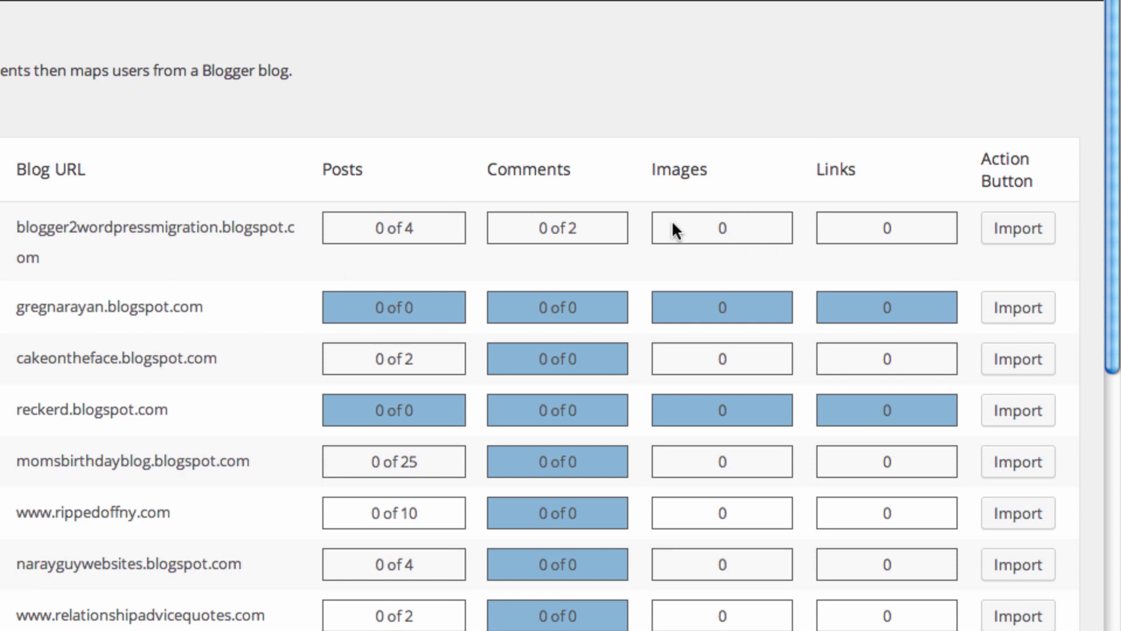
Import the Blogger To WordPress Migration blog, map its author to the existing WordPress user, and review posts
click(1025, 231)
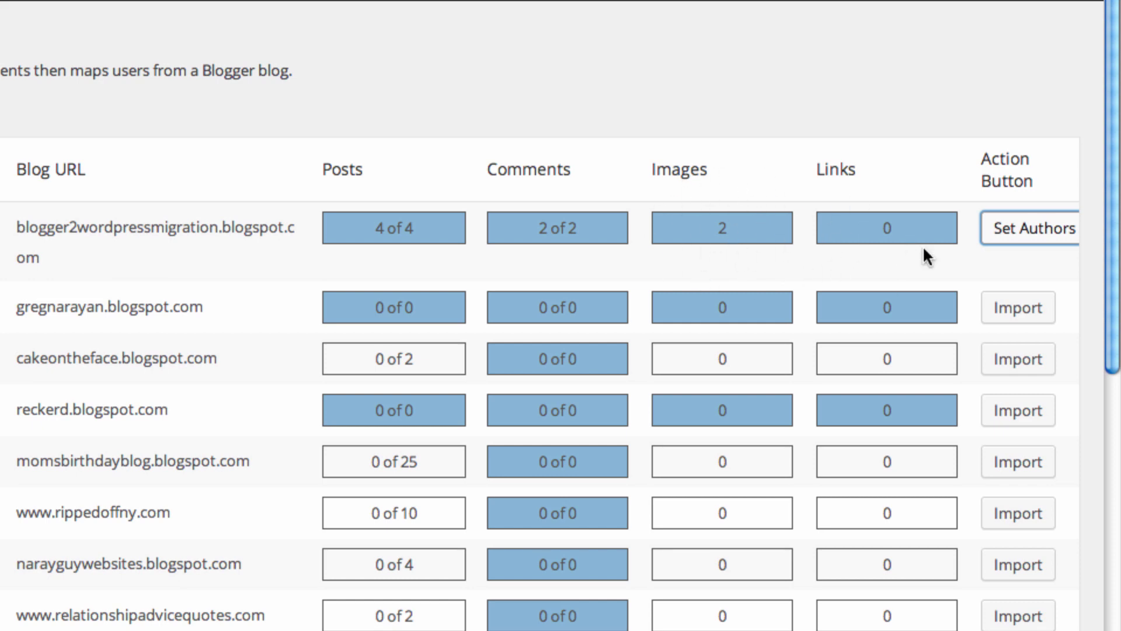
click(1026, 233)
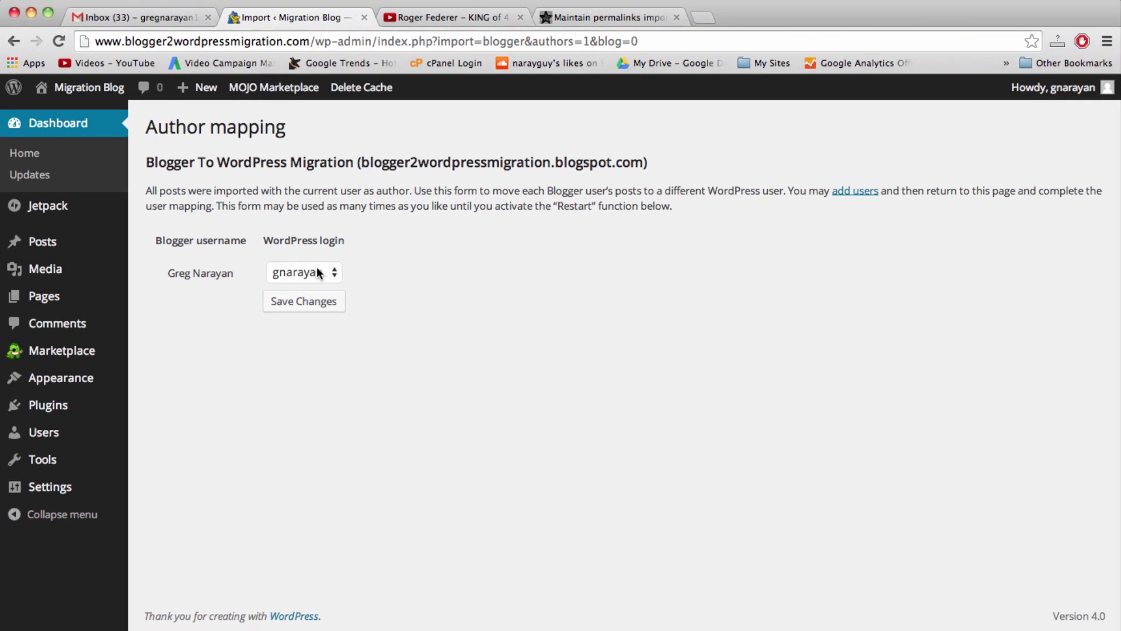
click(325, 271)
click(324, 271)
click(305, 302)
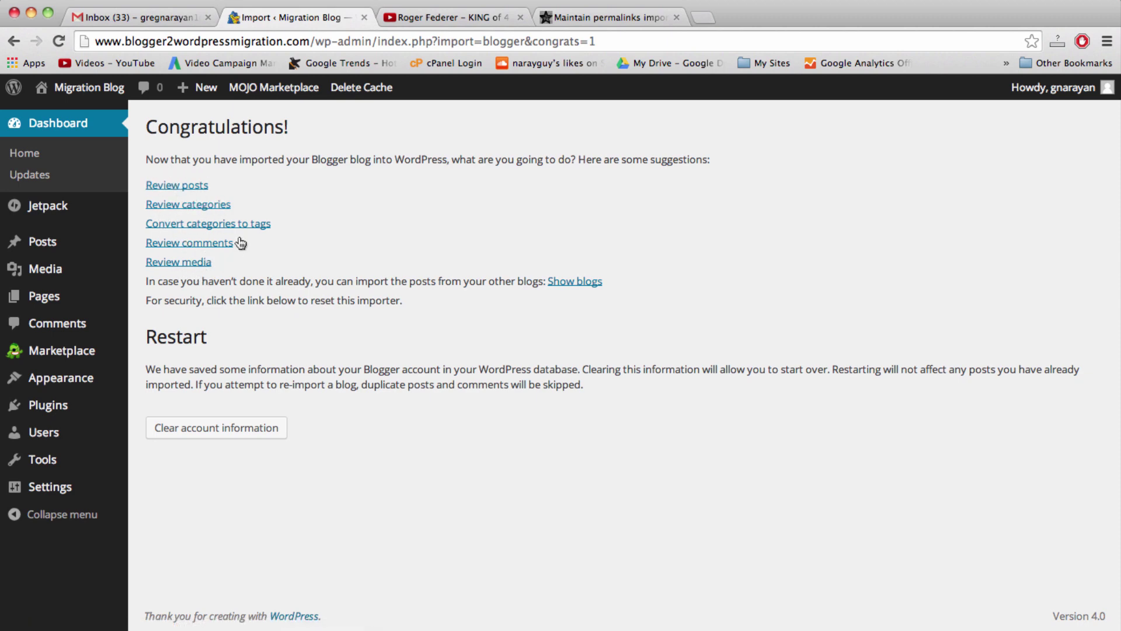
click(195, 187)
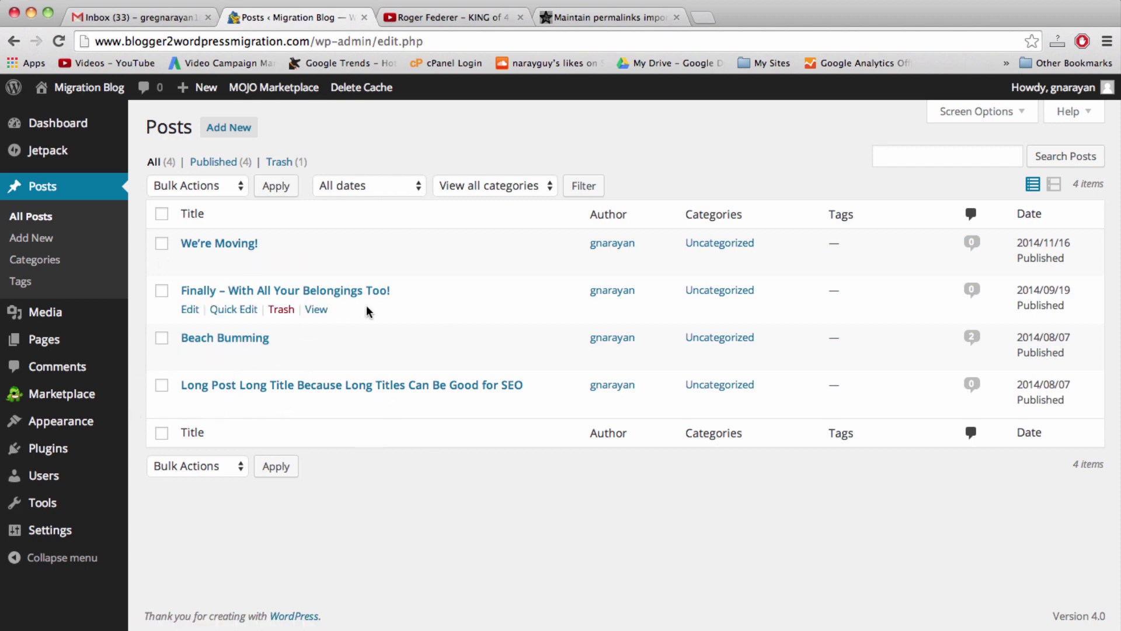
mouse_move(84, 85)
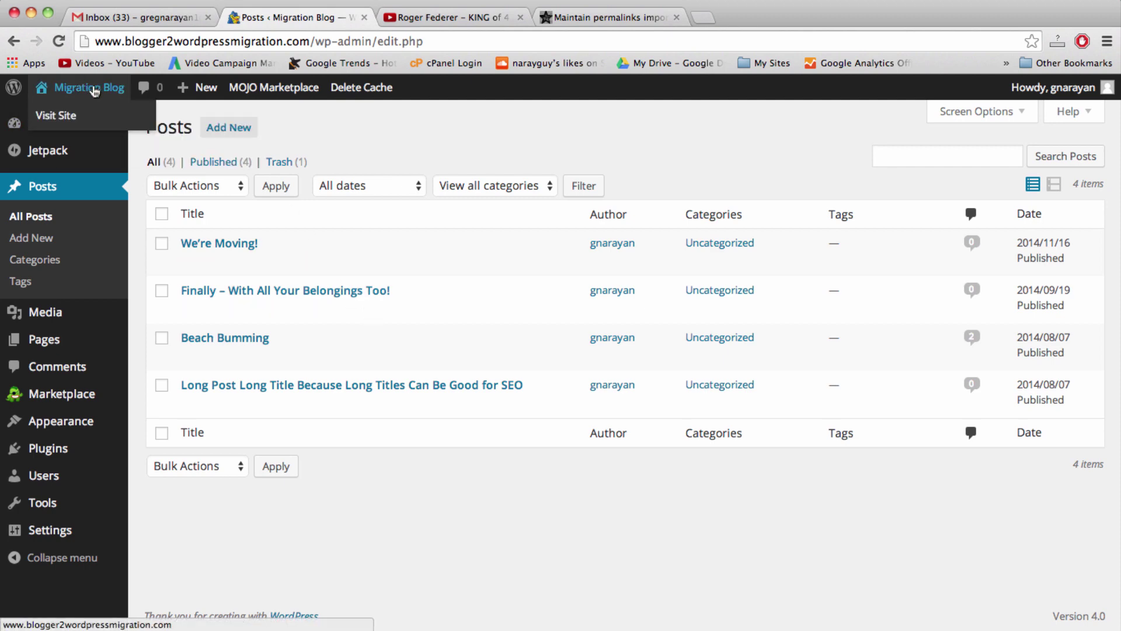
click(94, 91)
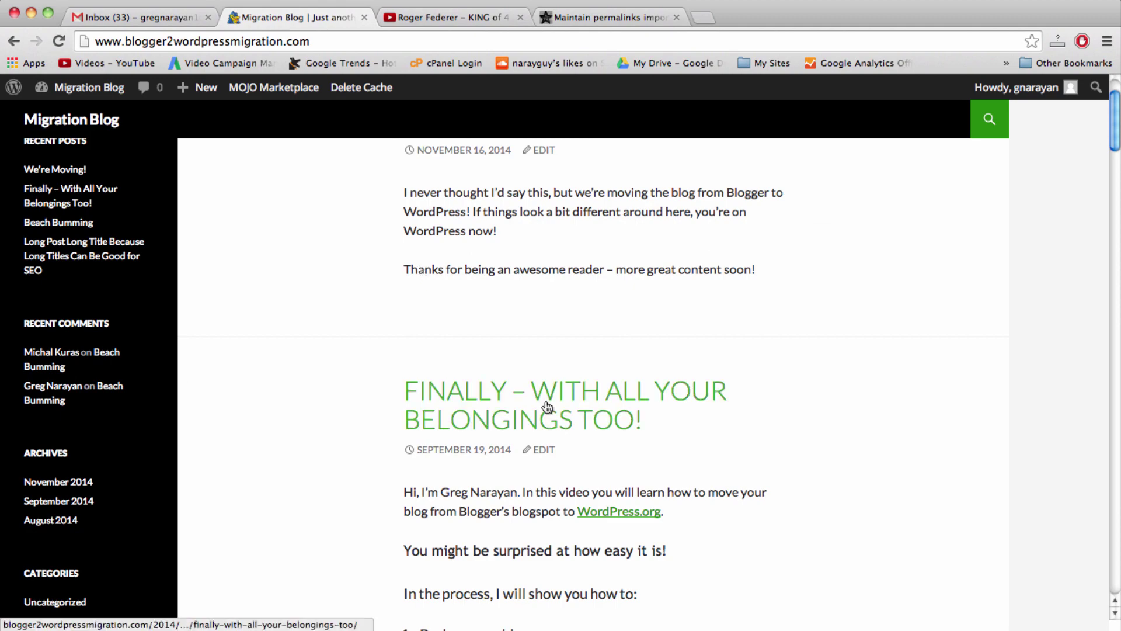
scroll(545, 405, down, 5)
scroll(545, 404, down, 10)
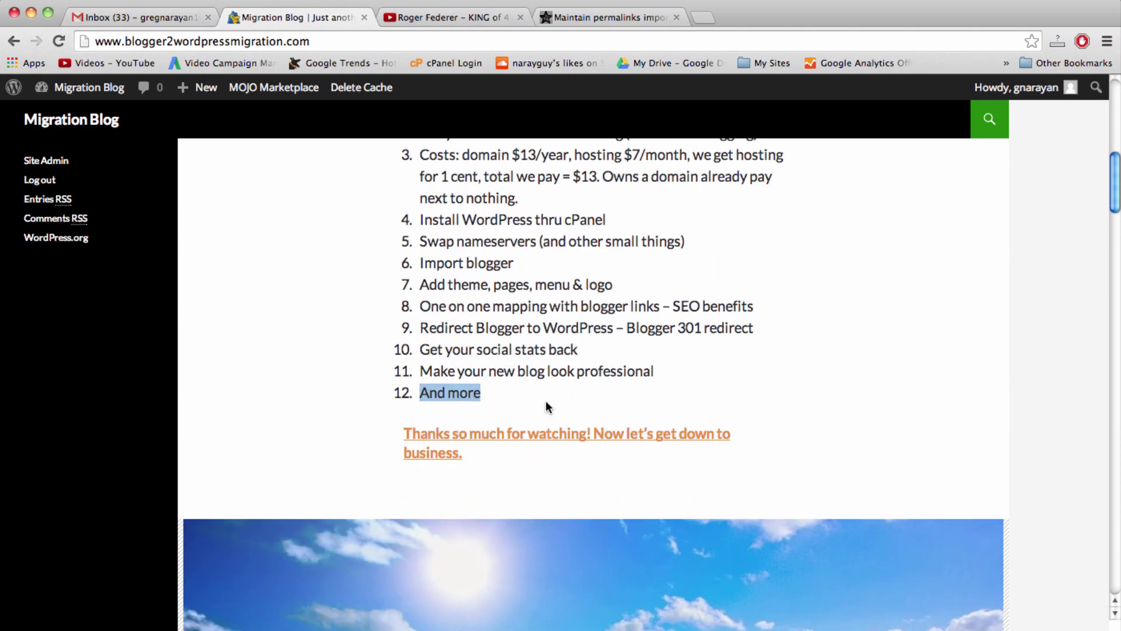
scroll(547, 407, down, 10)
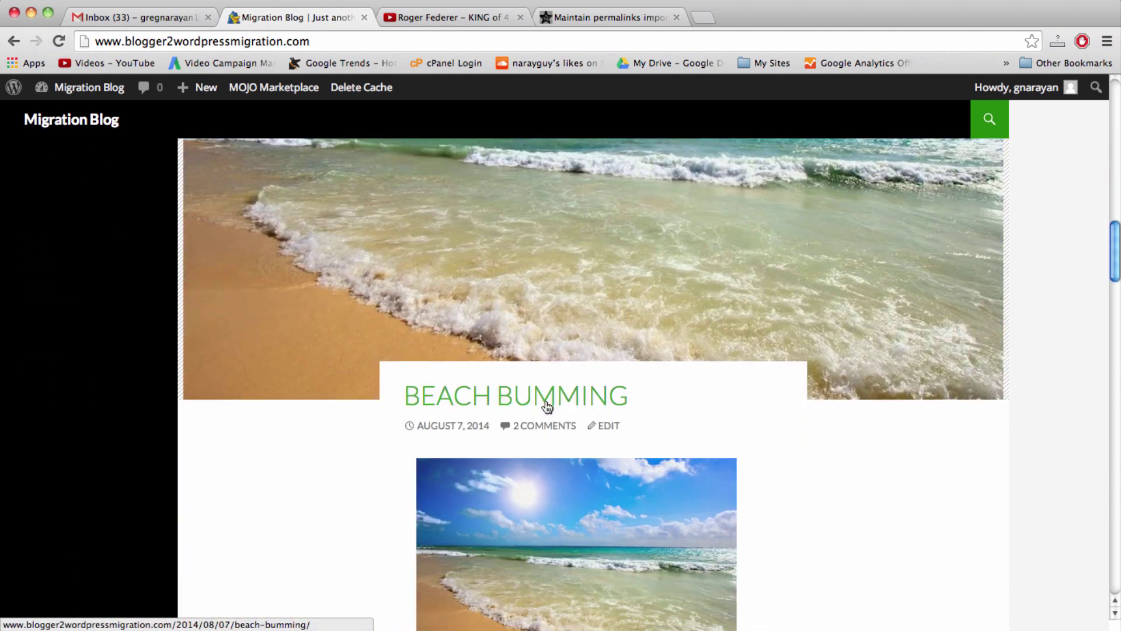
scroll(547, 407, down, 7)
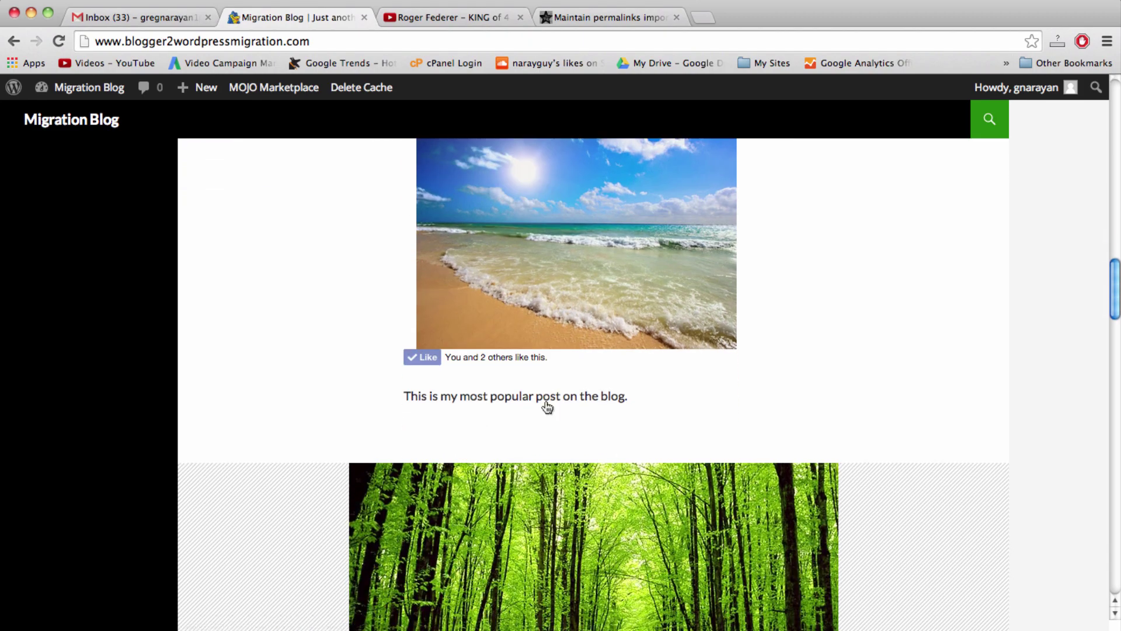
scroll(547, 407, down, 5)
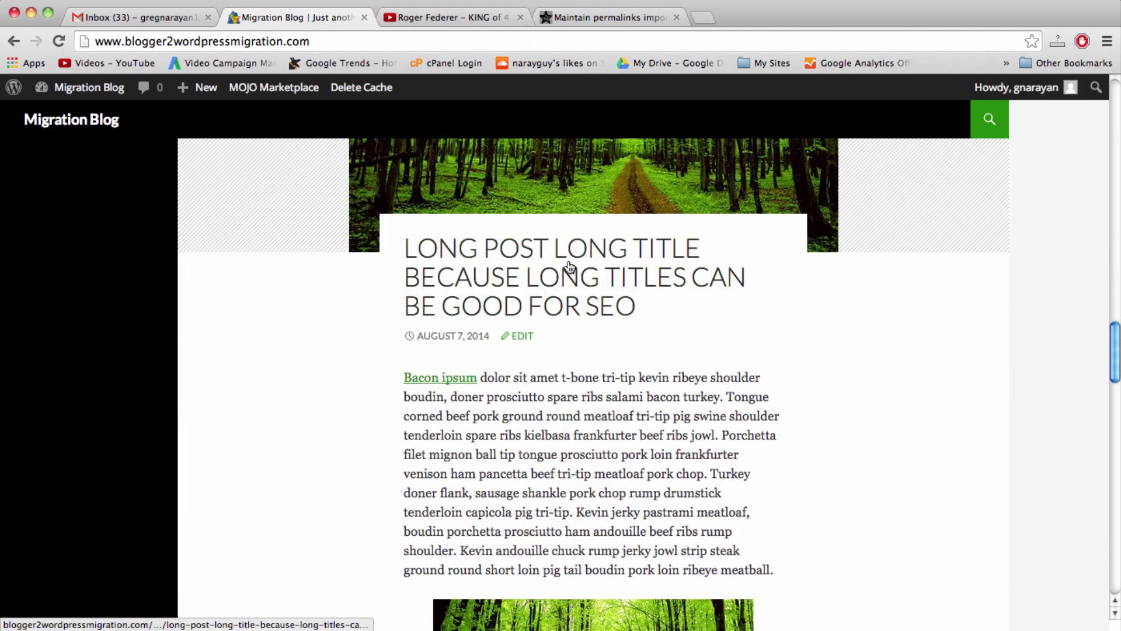
scroll(569, 260, down, 4)
scroll(569, 263, up, 15)
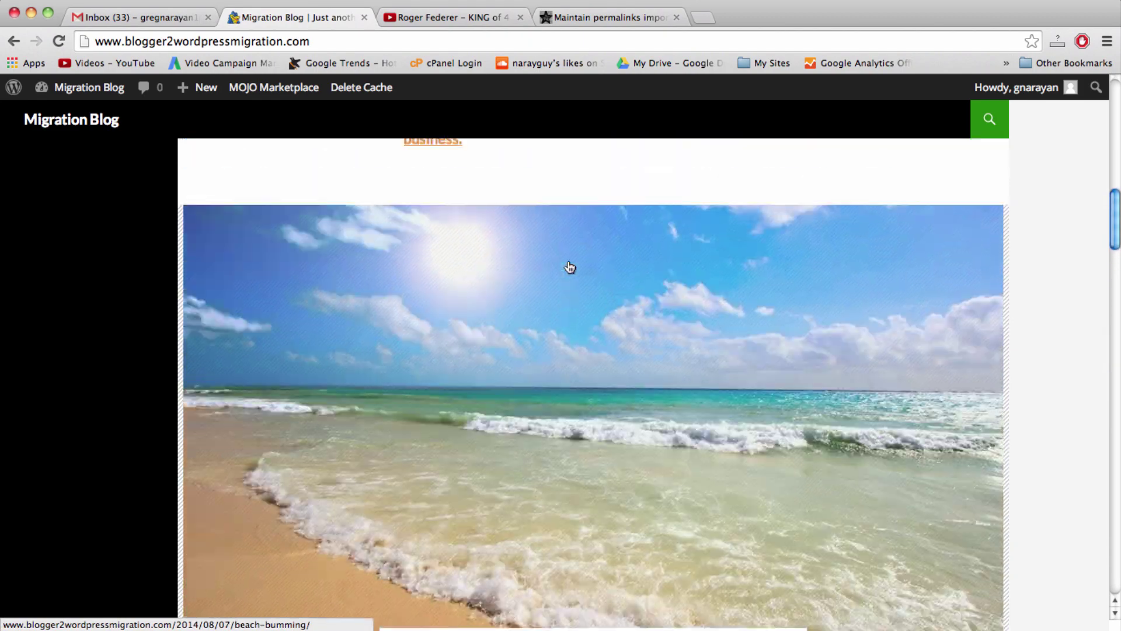
scroll(570, 267, down, 3)
scroll(569, 267, up, 11)
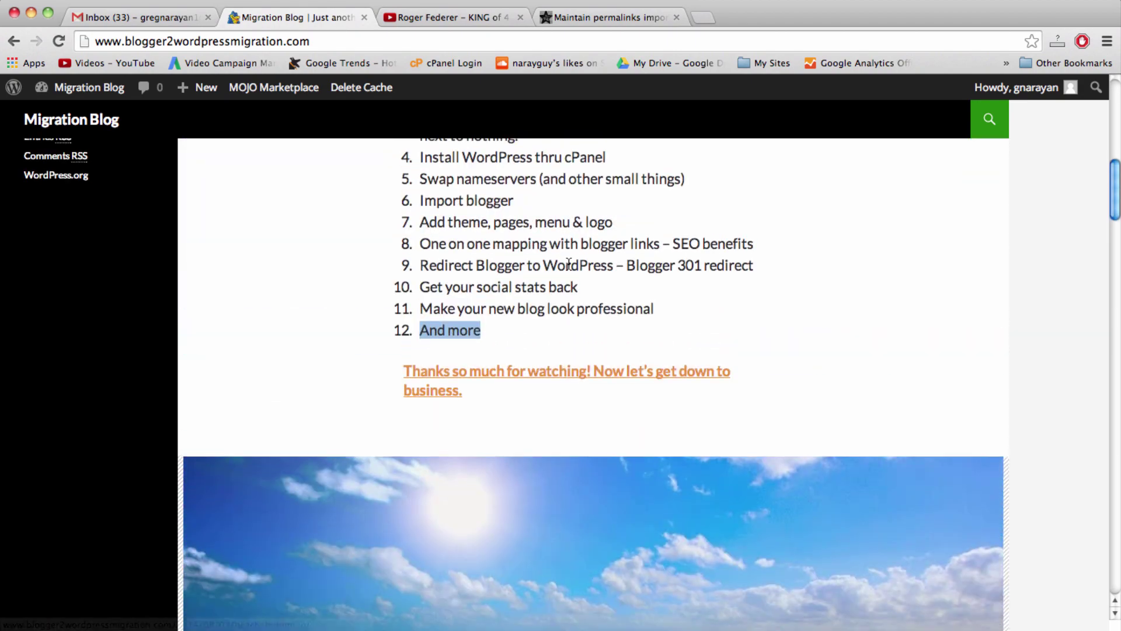
scroll(570, 268, up, 5)
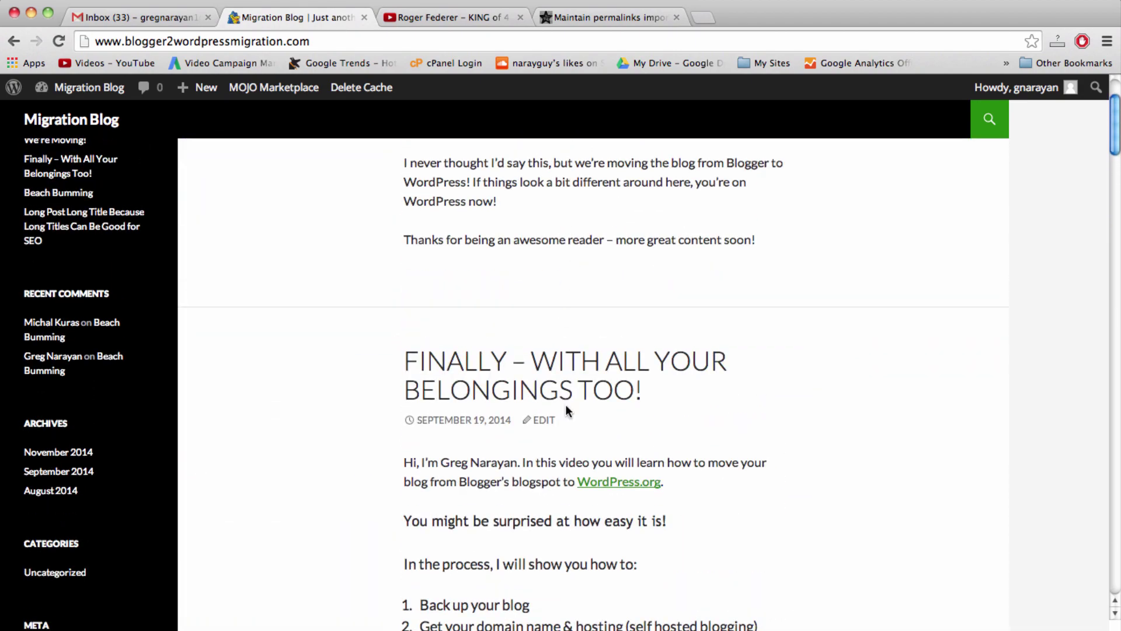
scroll(566, 408, down, 4)
scroll(565, 404, down, 3)
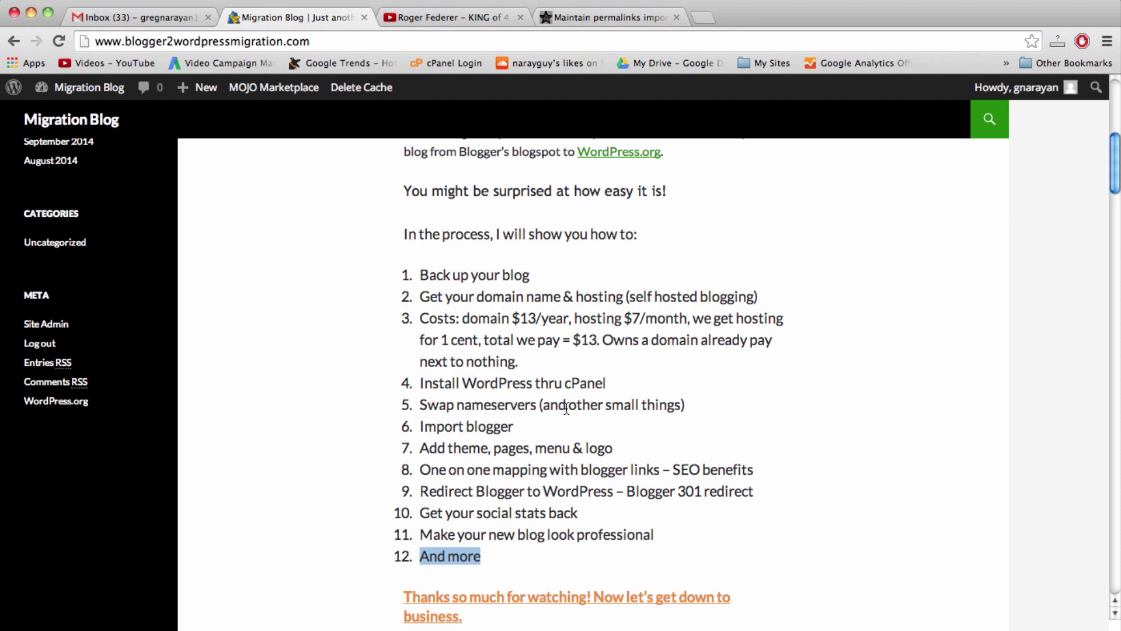
scroll(566, 408, up, 15)
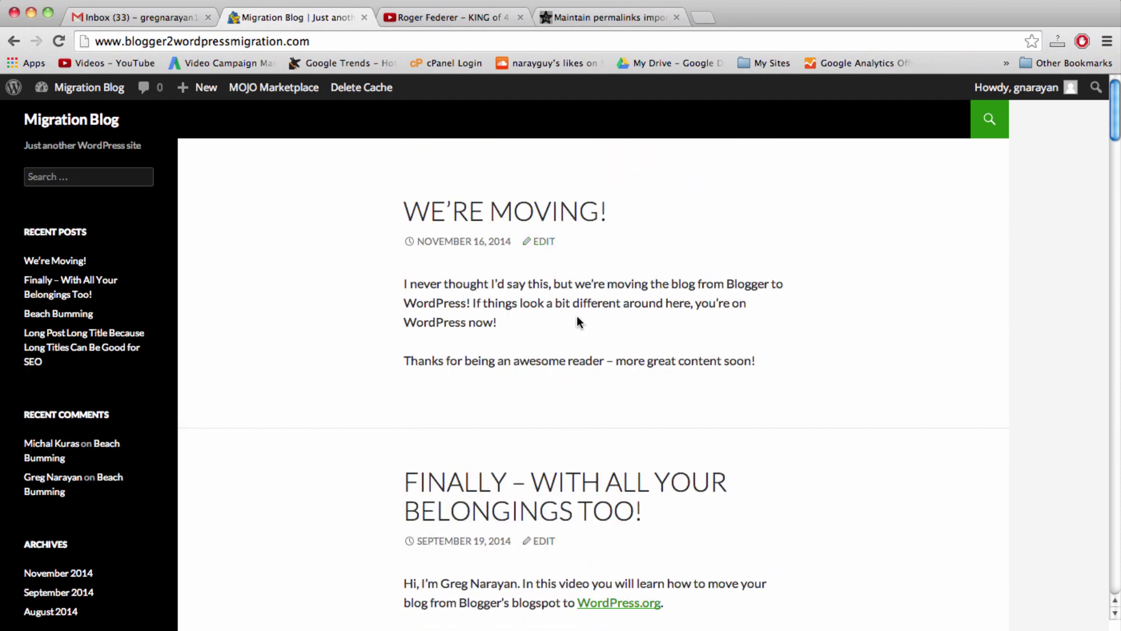
scroll(577, 322, down, 6)
scroll(576, 322, up, 1)
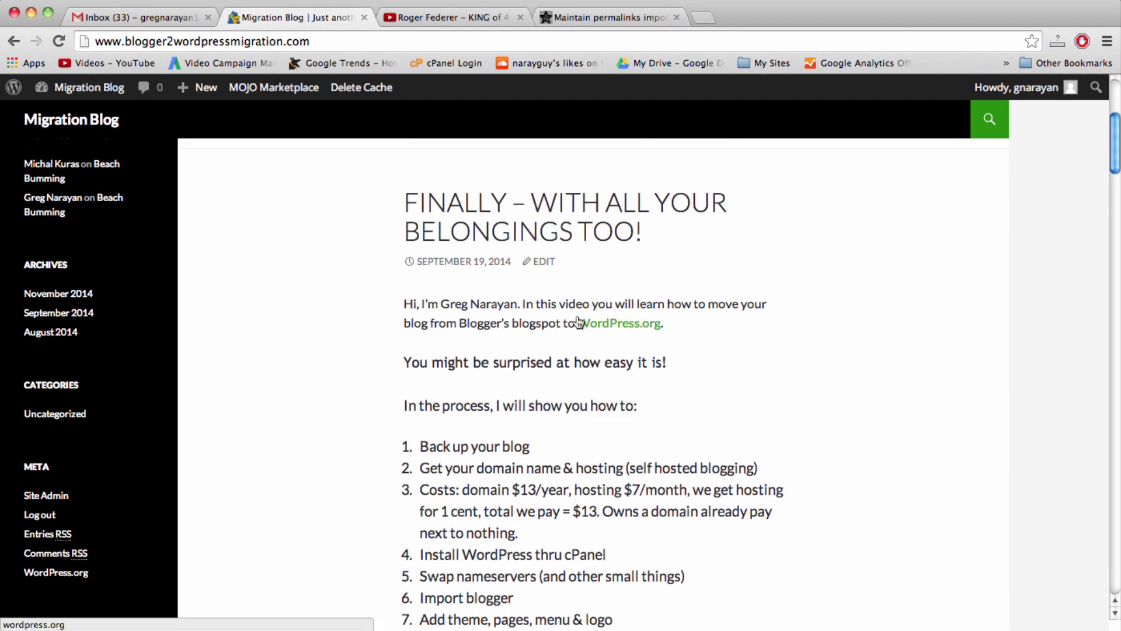
scroll(534, 392, down, 4)
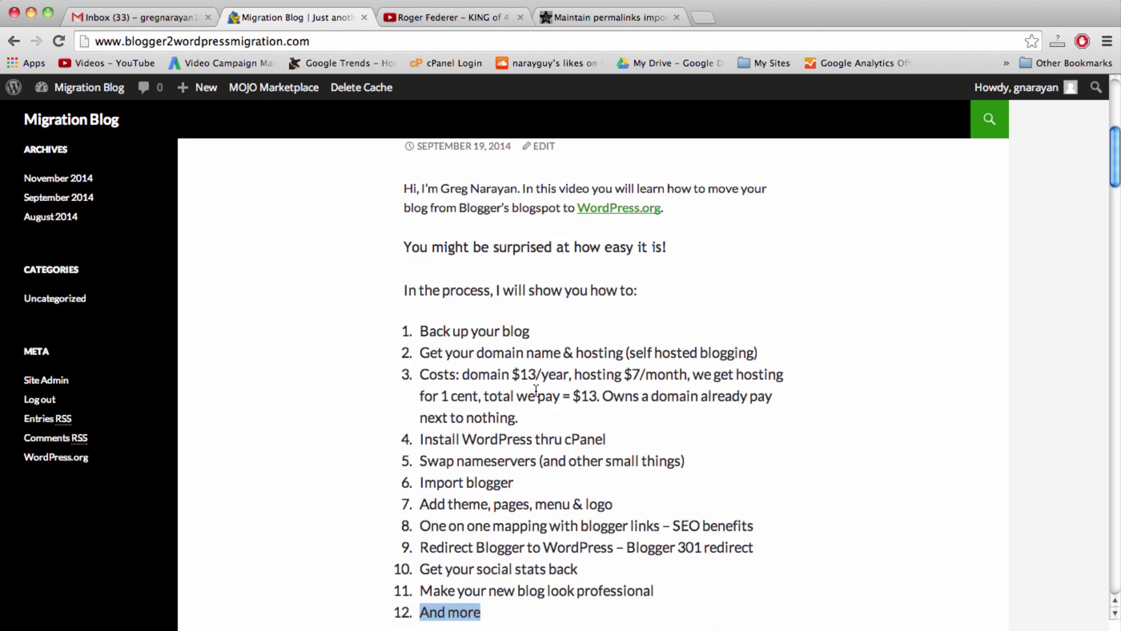
scroll(535, 389, down, 1)
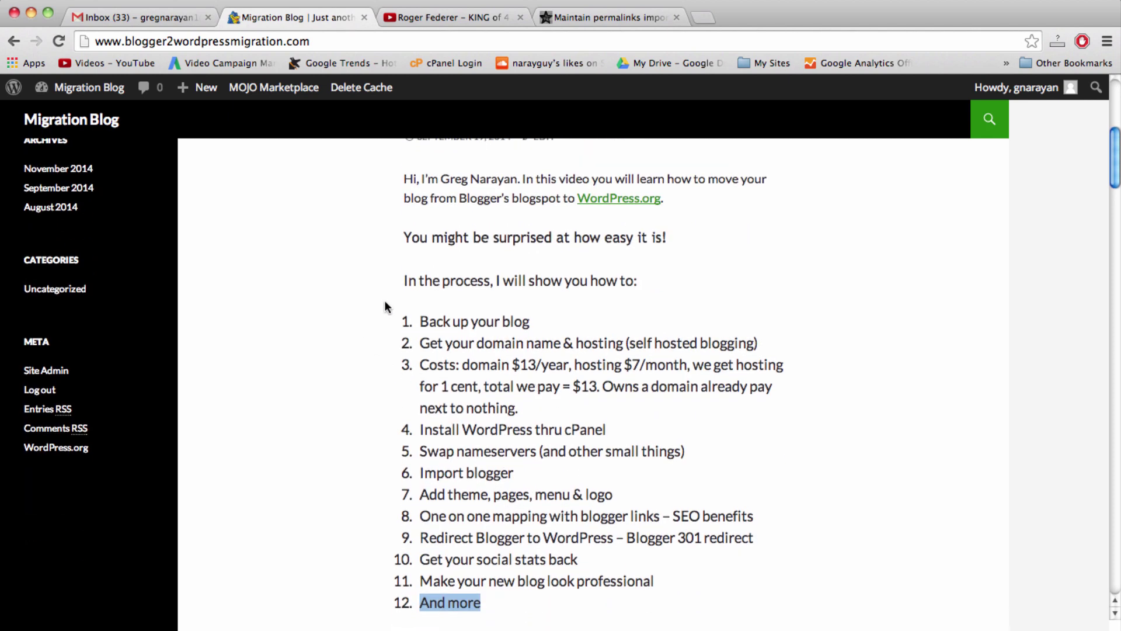
drag(398, 318, 515, 473)
scroll(358, 448, up, 5)
Open the 'Finally – With All Your Belongings Too!' post and inspect its WordPress address
click(571, 416)
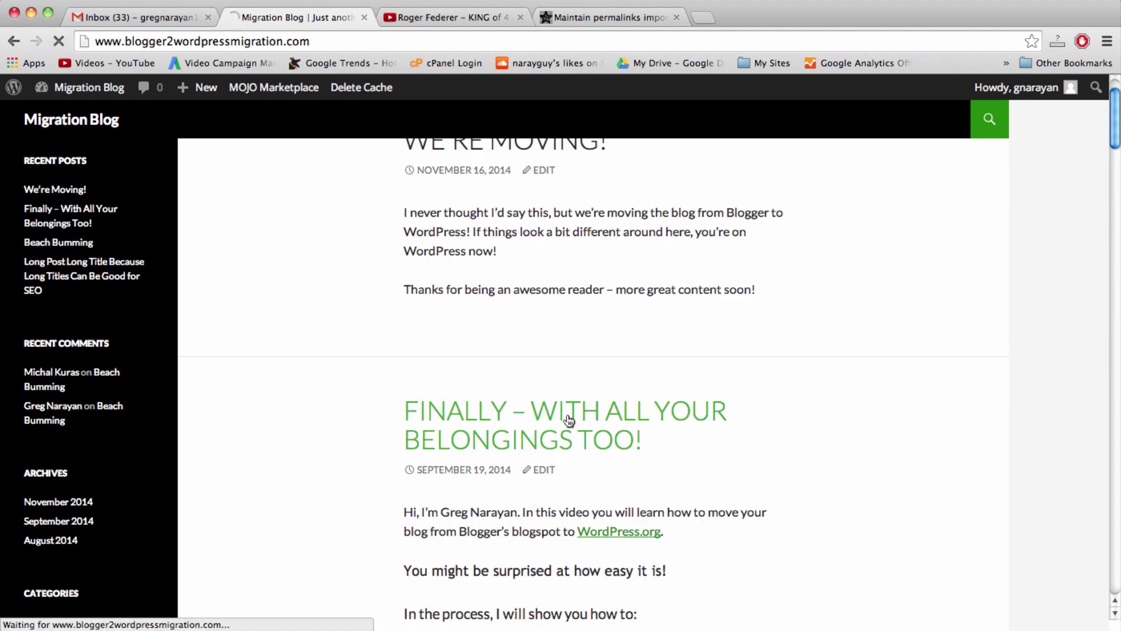
click(301, 41)
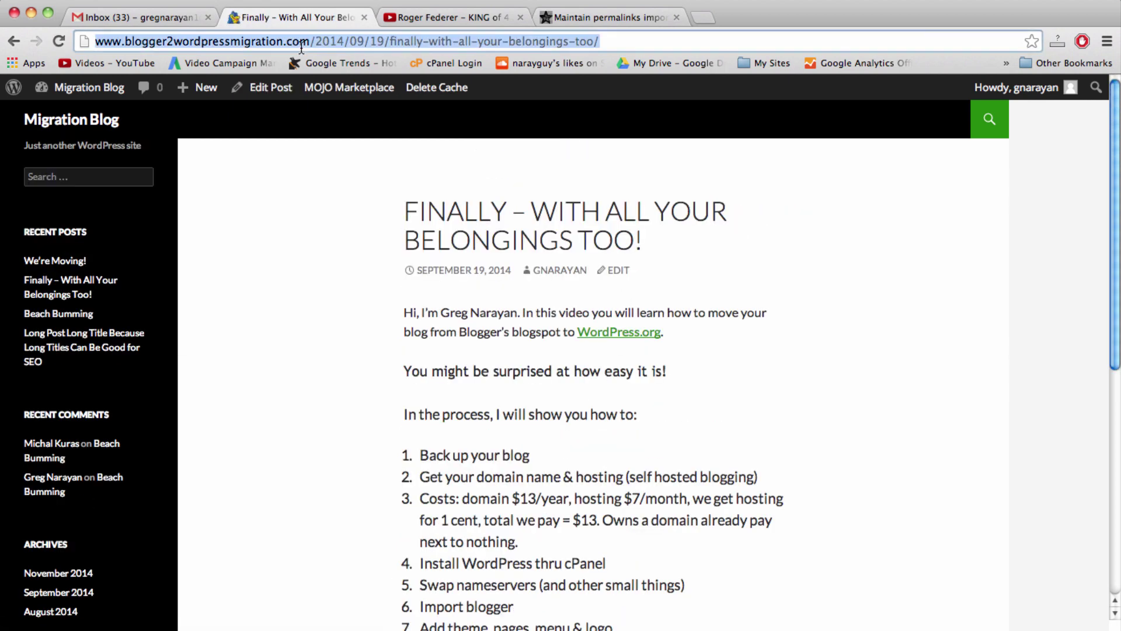
click(474, 38)
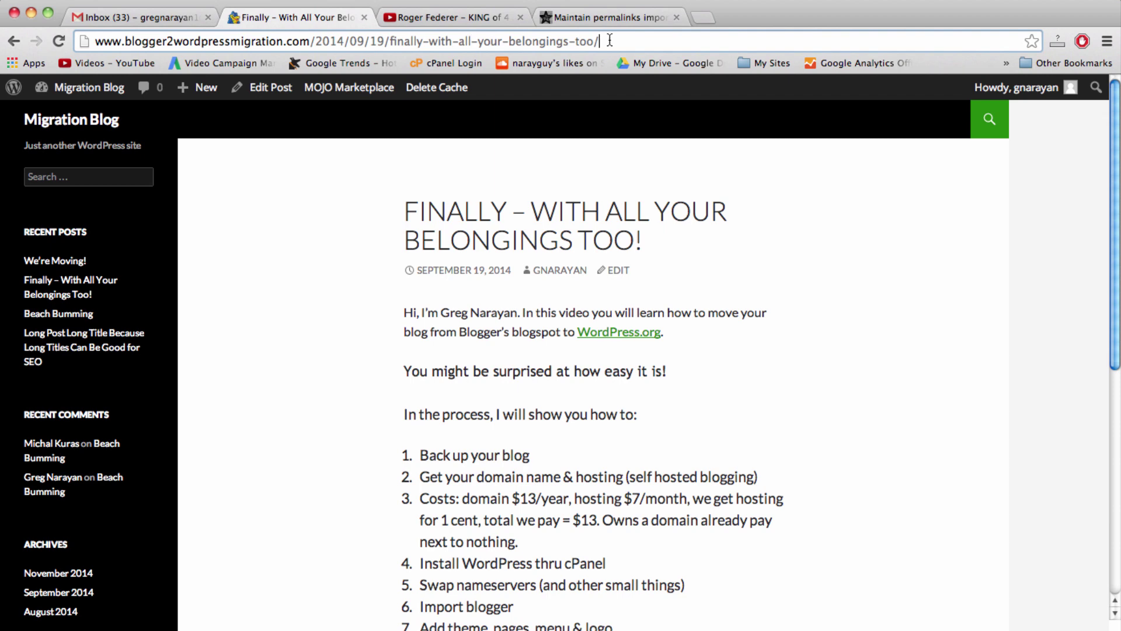
drag(635, 44, 608, 49)
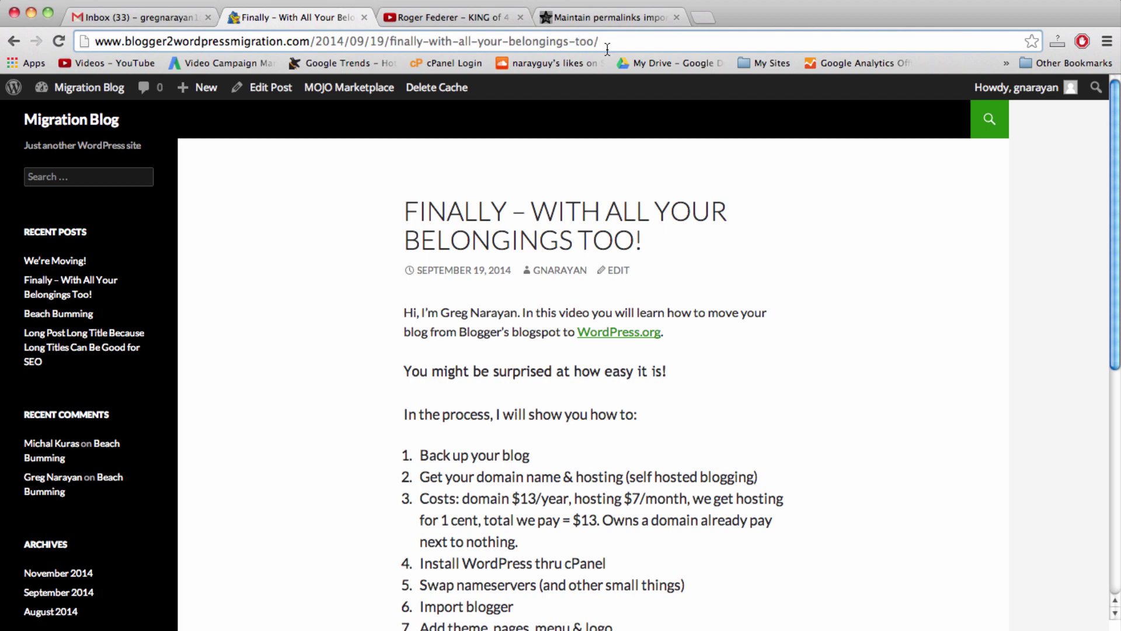
Load the original Blogger post in a new tab and compare both addresses, noting Blogger's .html ending
click(704, 17)
drag(704, 17, 453, 42)
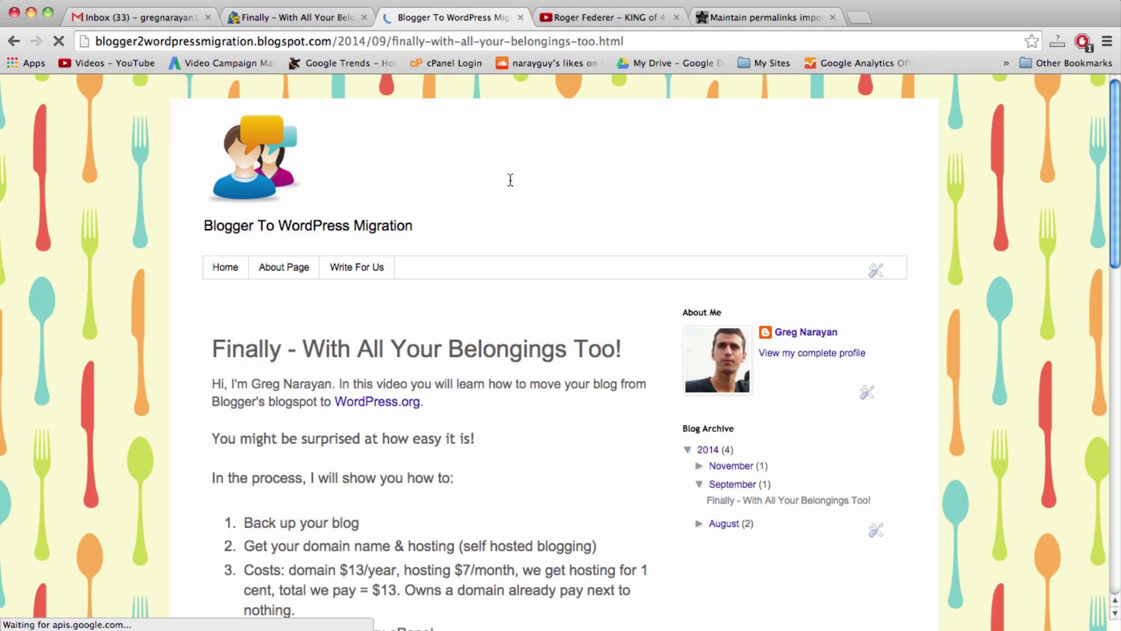
click(453, 42)
click(633, 42)
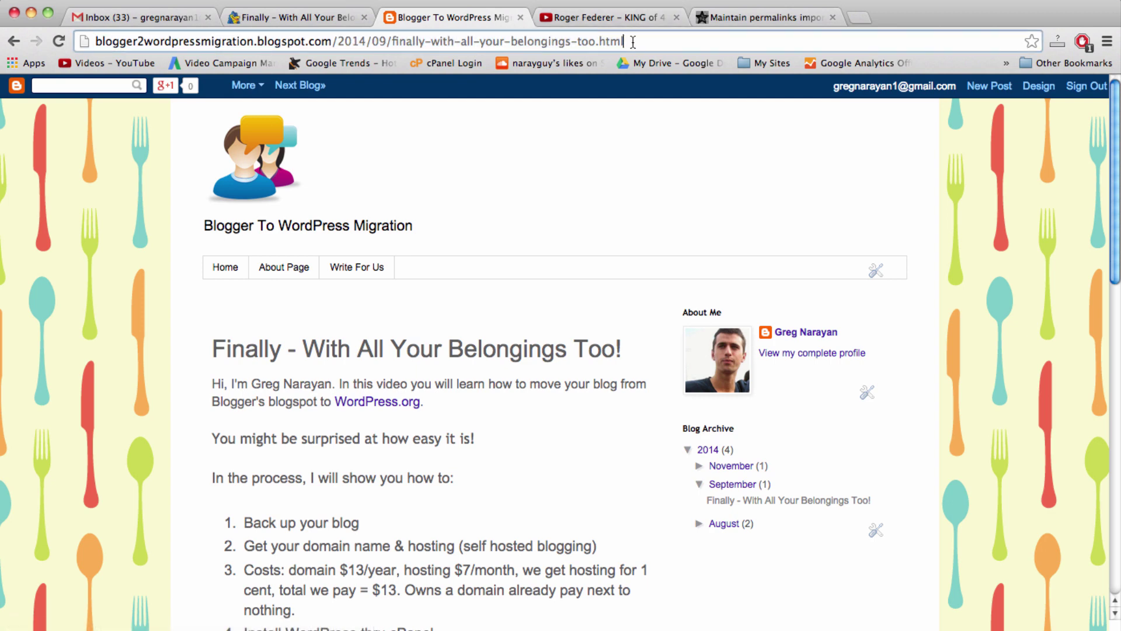
click(280, 17)
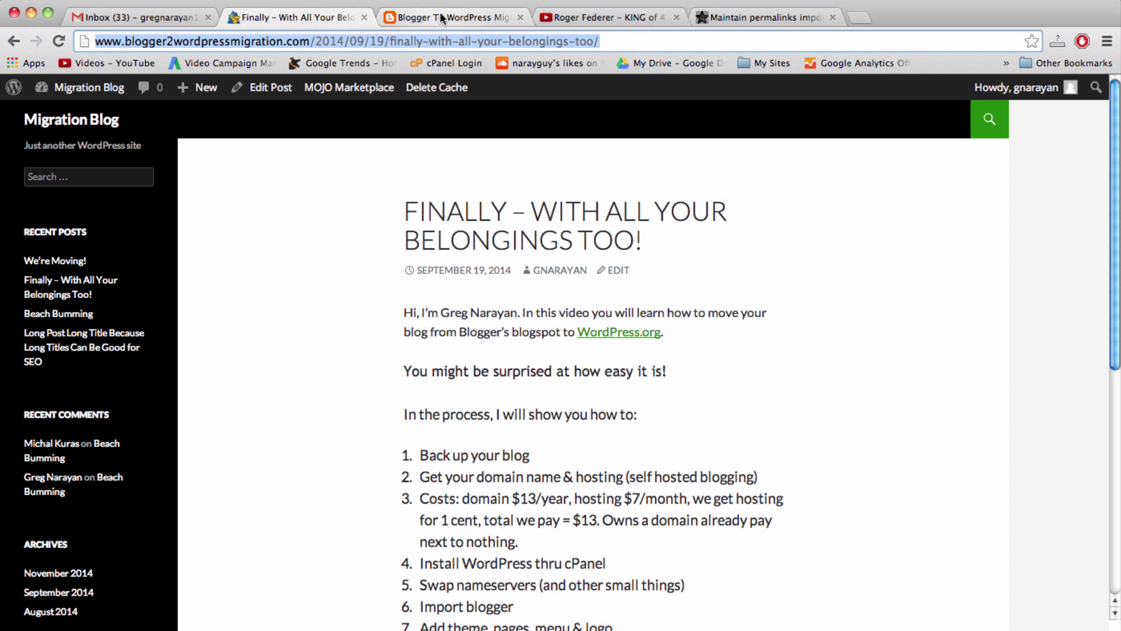
triple_click(380, 42)
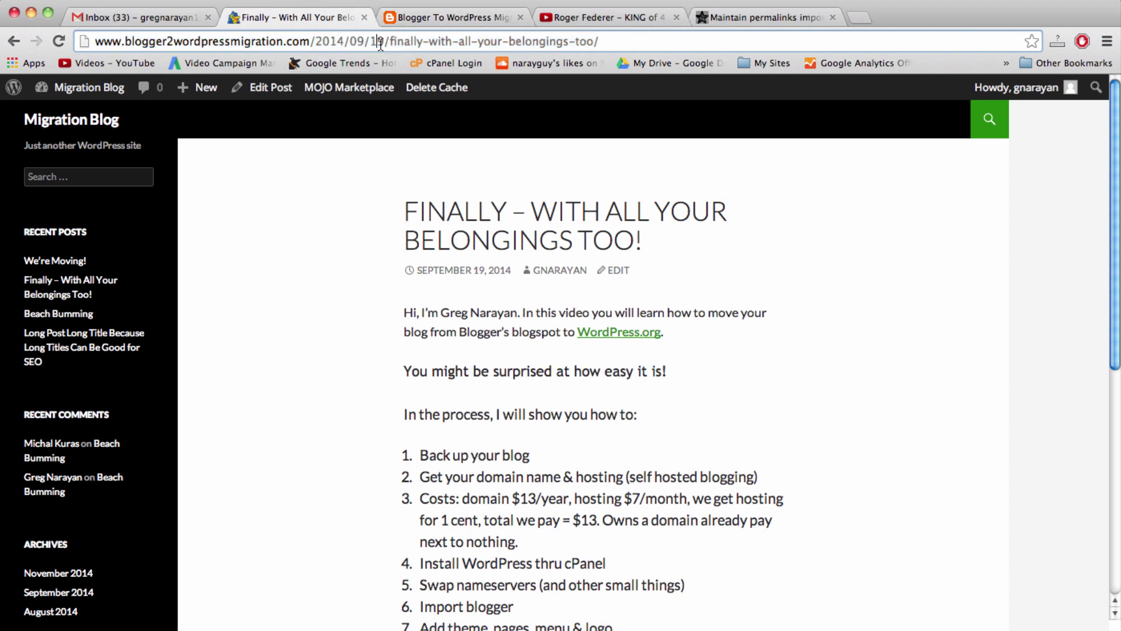
click(426, 18)
triple_click(422, 42)
double_click(610, 42)
click(631, 42)
click(329, 20)
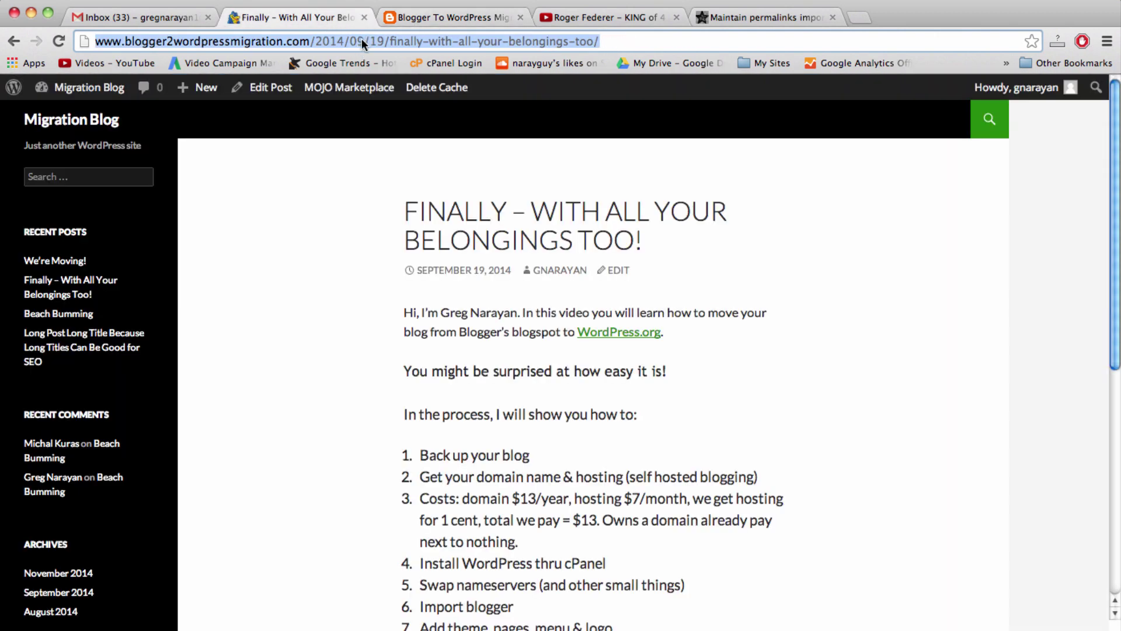
click(424, 16)
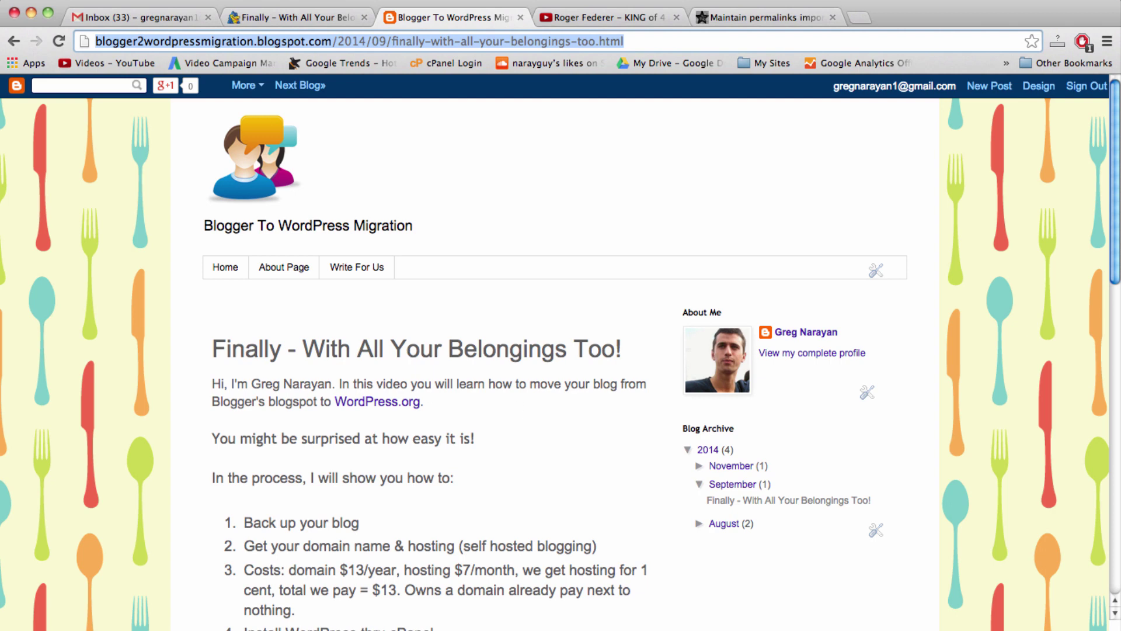
click(313, 17)
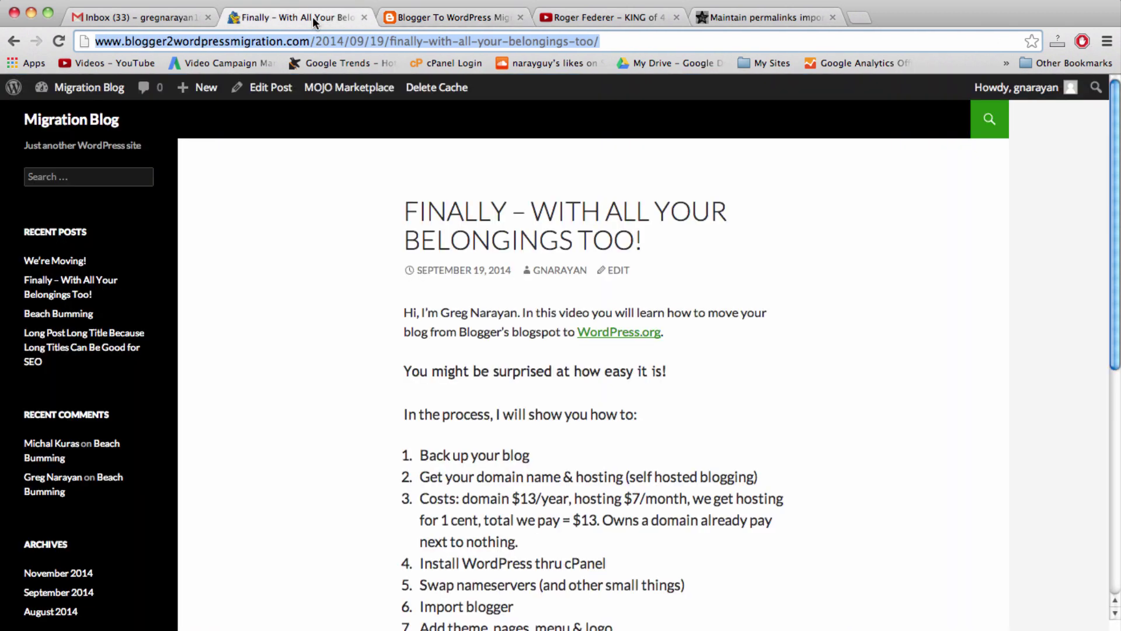
Return to the Migration Blog admin dashboard
click(85, 92)
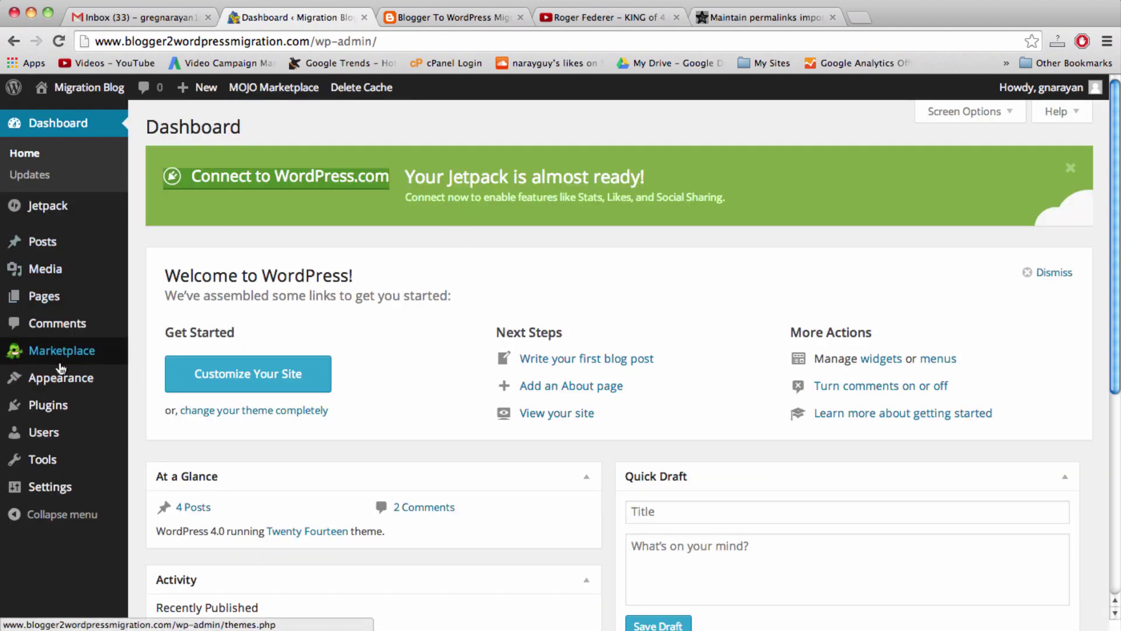
mouse_move(64, 380)
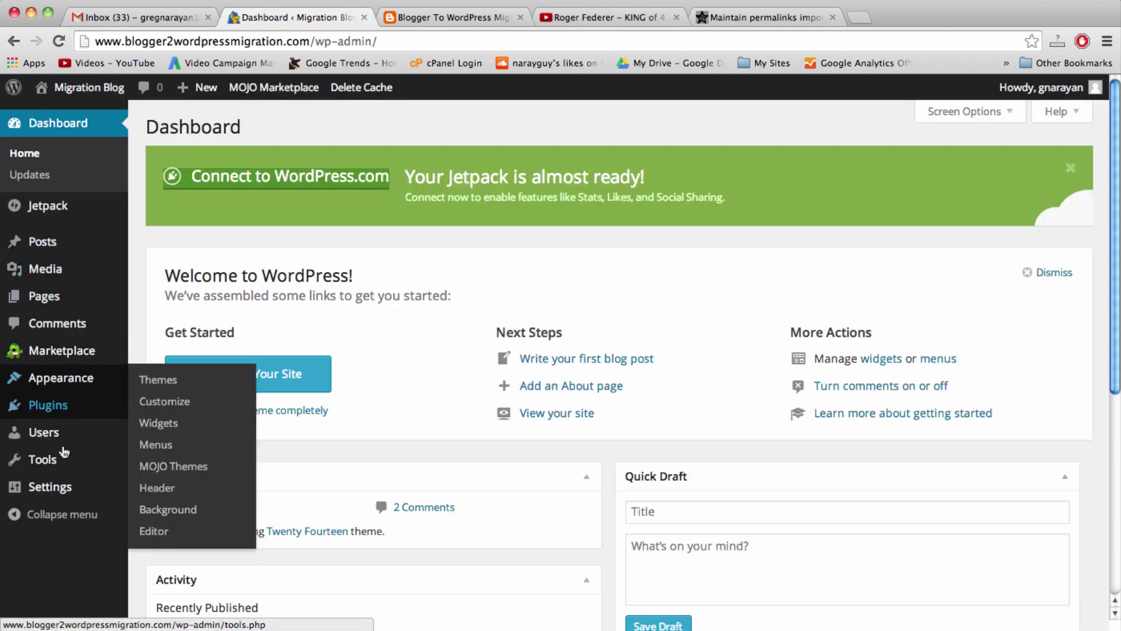
mouse_move(58, 491)
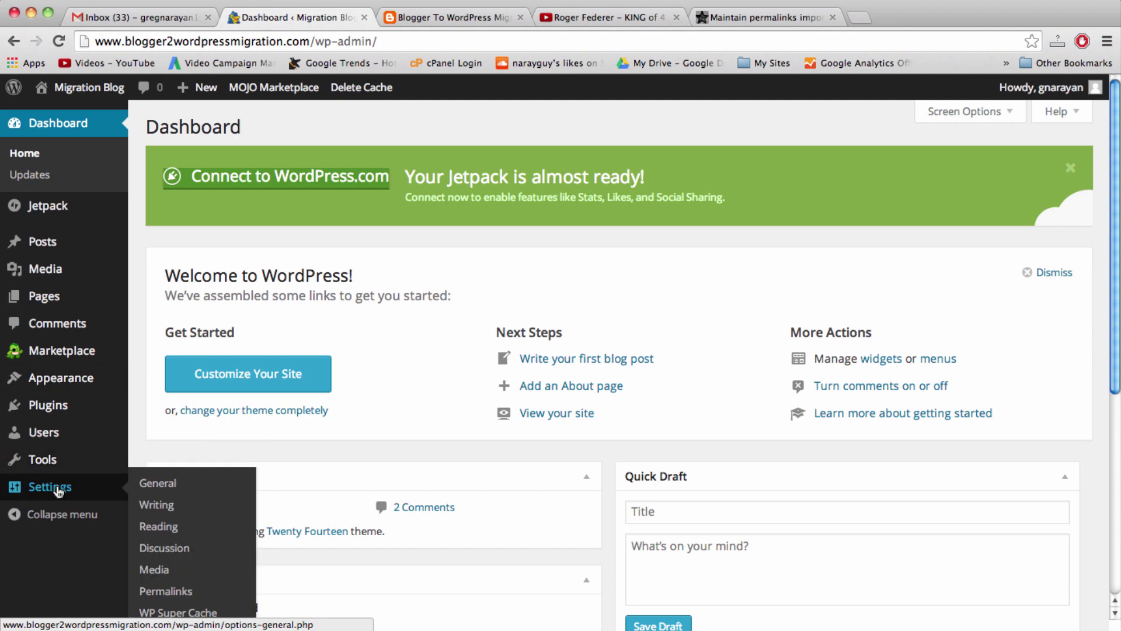
Choose Custom Structure in Permalinks and copy /%year%/%monthnum%/%postname%.html from the sticky note
click(176, 592)
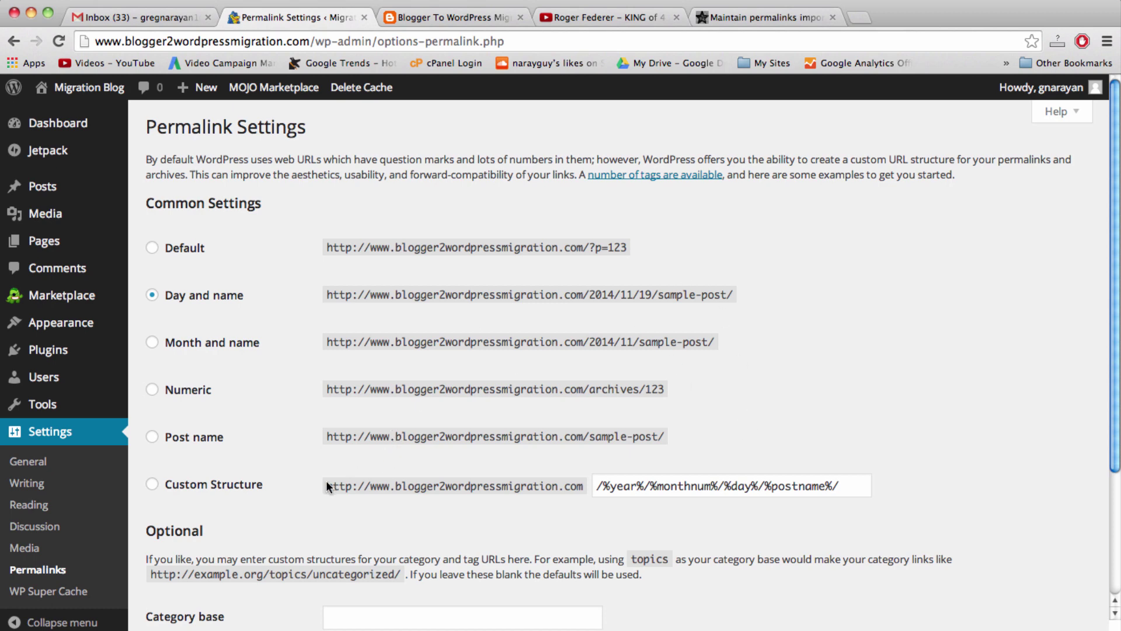
click(190, 486)
key(ctrl+Up)
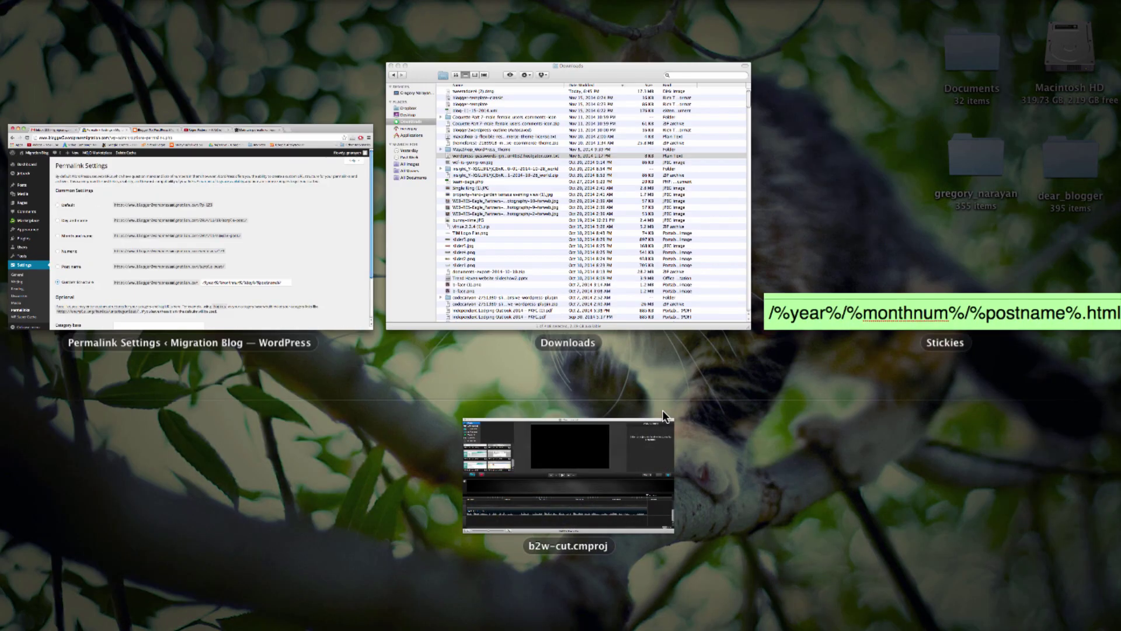
click(836, 301)
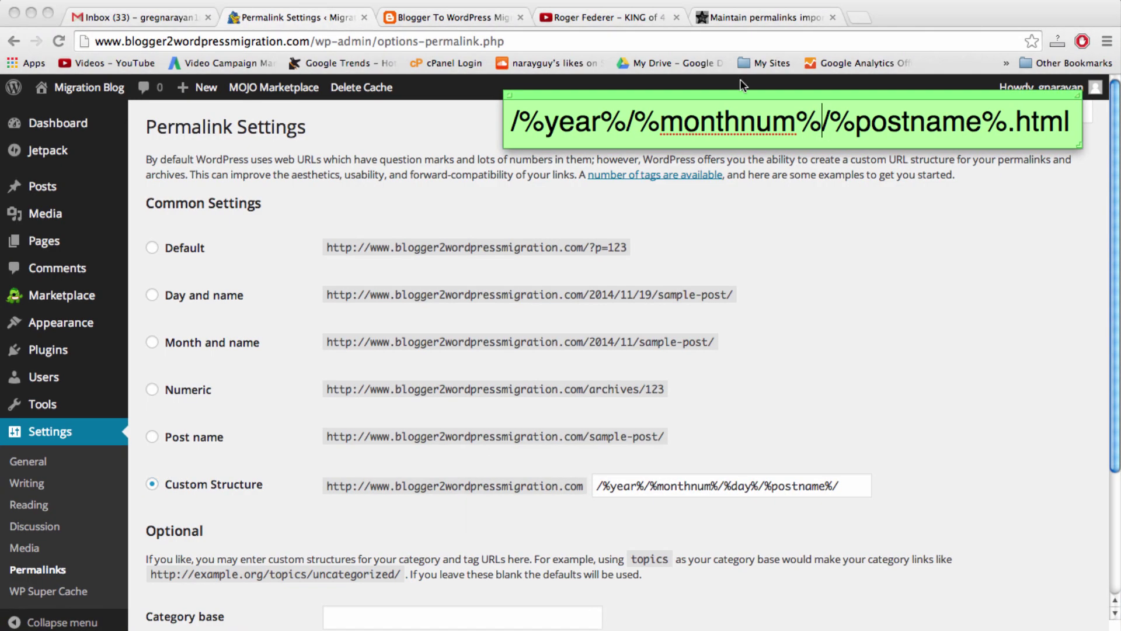
drag(727, 91, 602, 132)
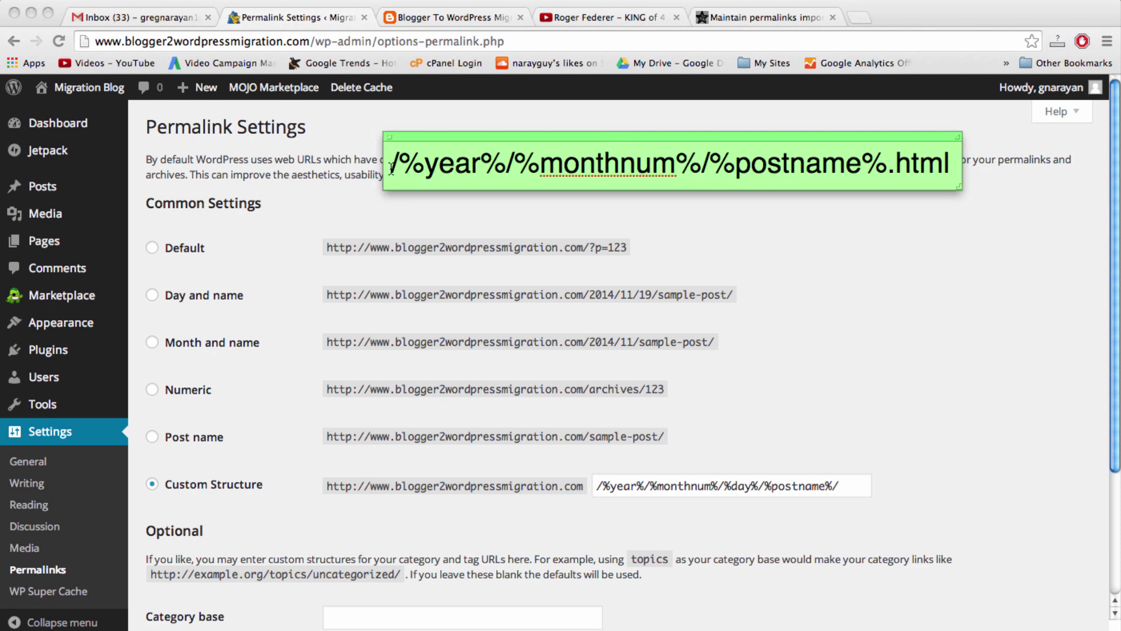
click(423, 168)
drag(949, 167, 360, 169)
key(super+c)
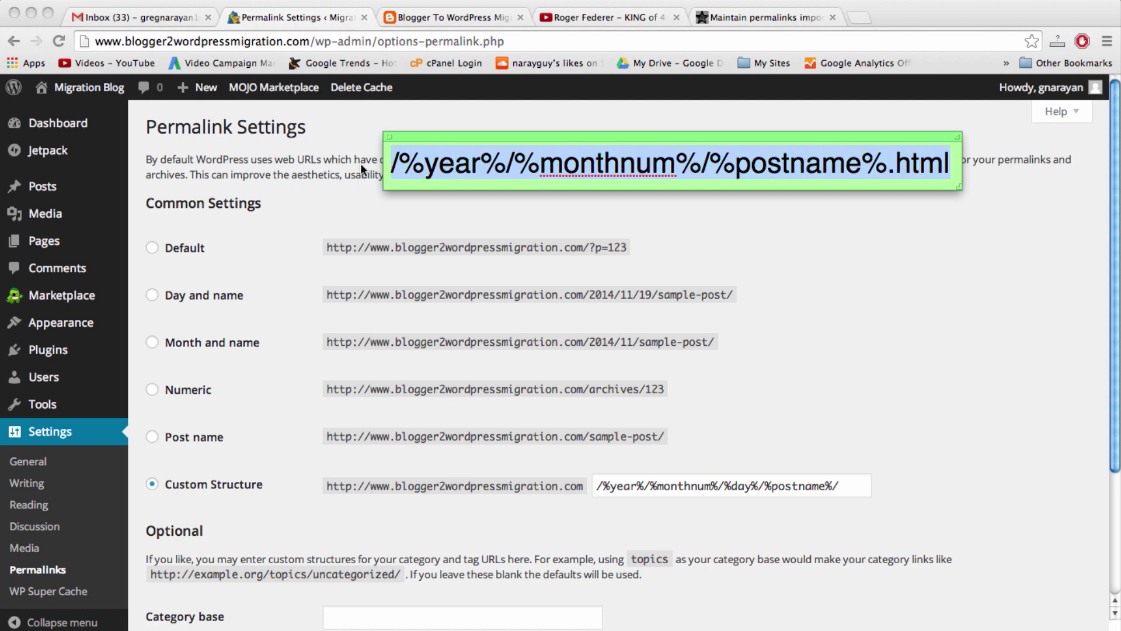
Paste the .html structure into the custom field, save the permalinks, and visit the site
click(658, 475)
triple_click(678, 486)
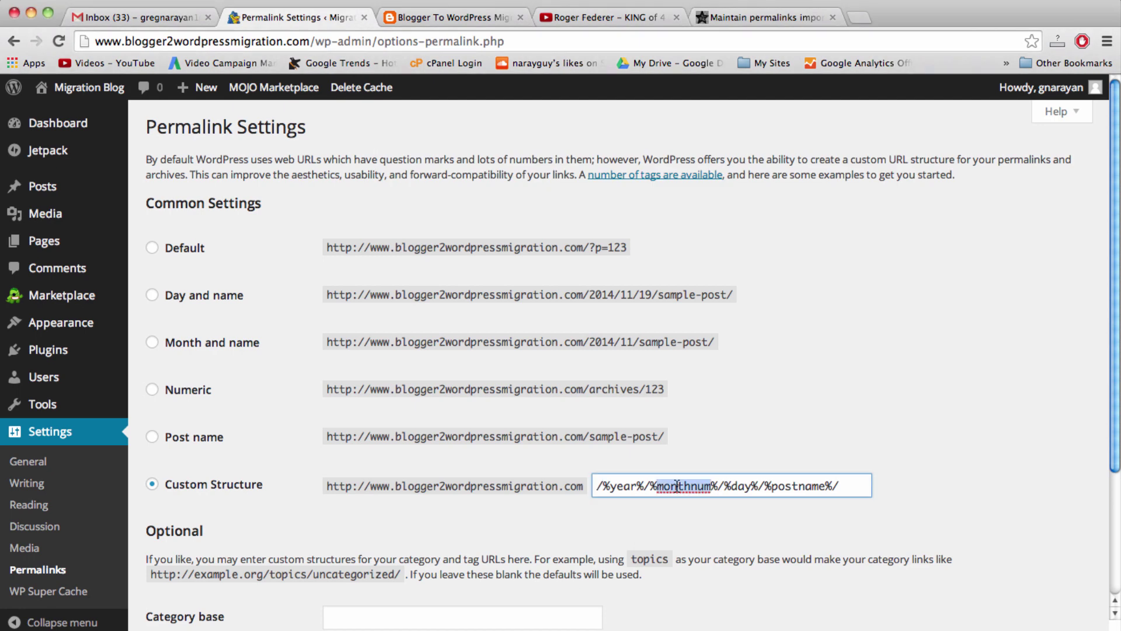
key(super+v)
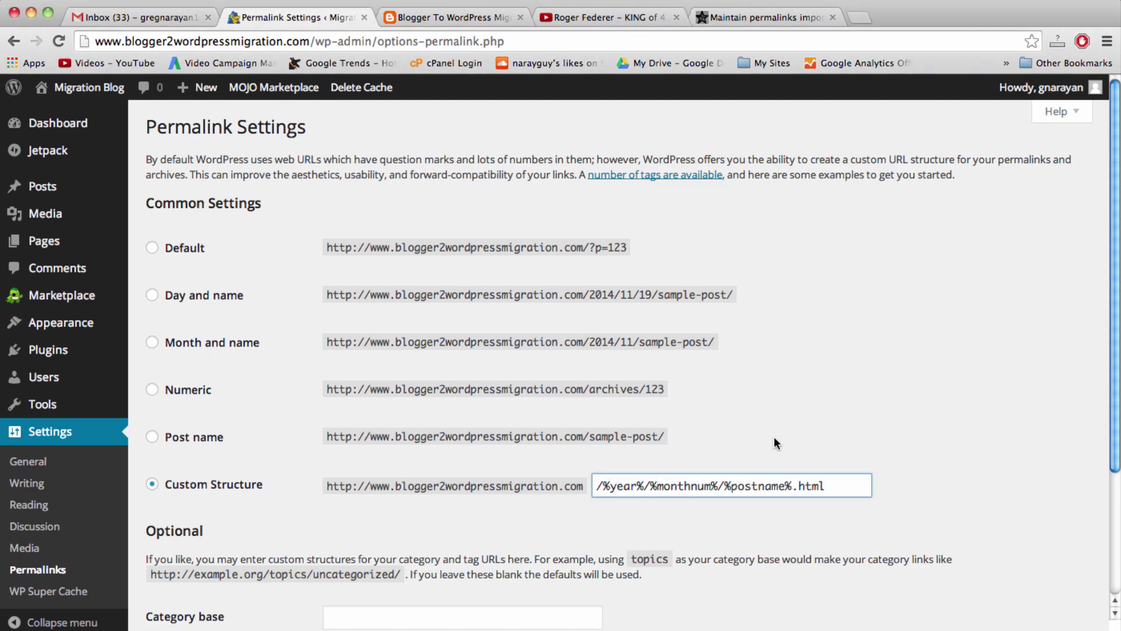
scroll(853, 409, down, 5)
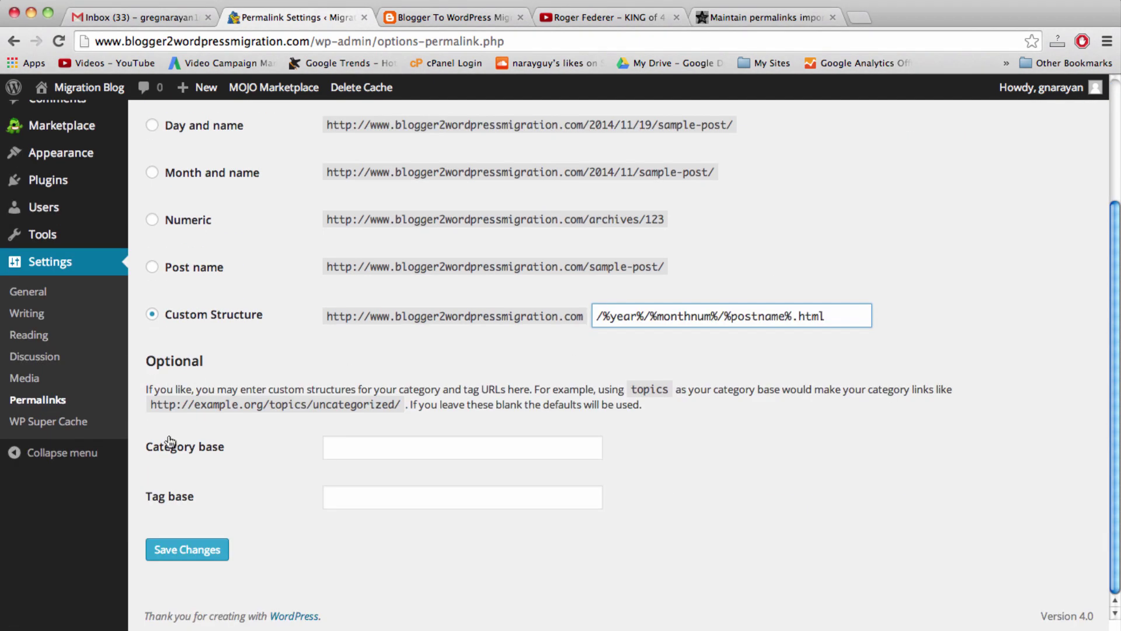
click(174, 554)
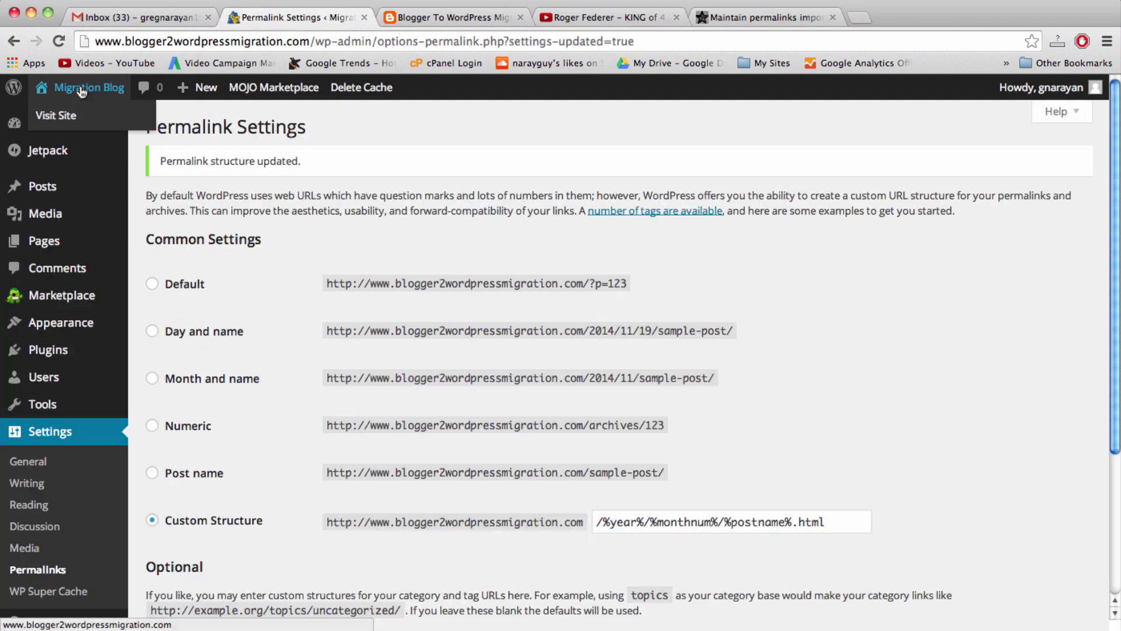
click(74, 91)
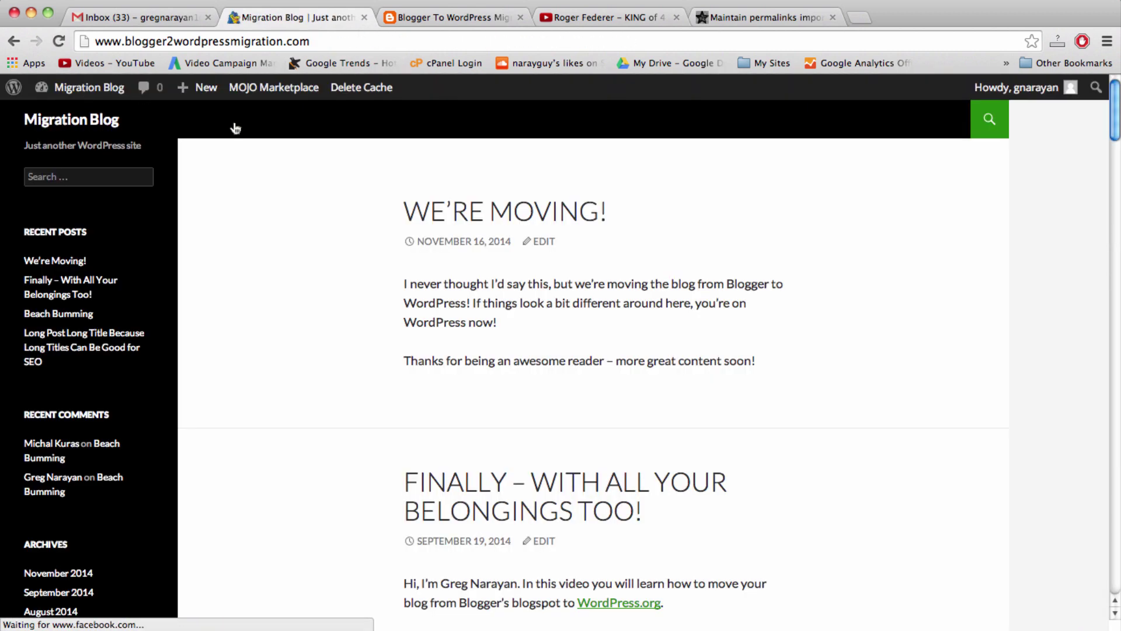
Check the Finally post's new address against the Blogger post, then go back to the blog home
click(516, 498)
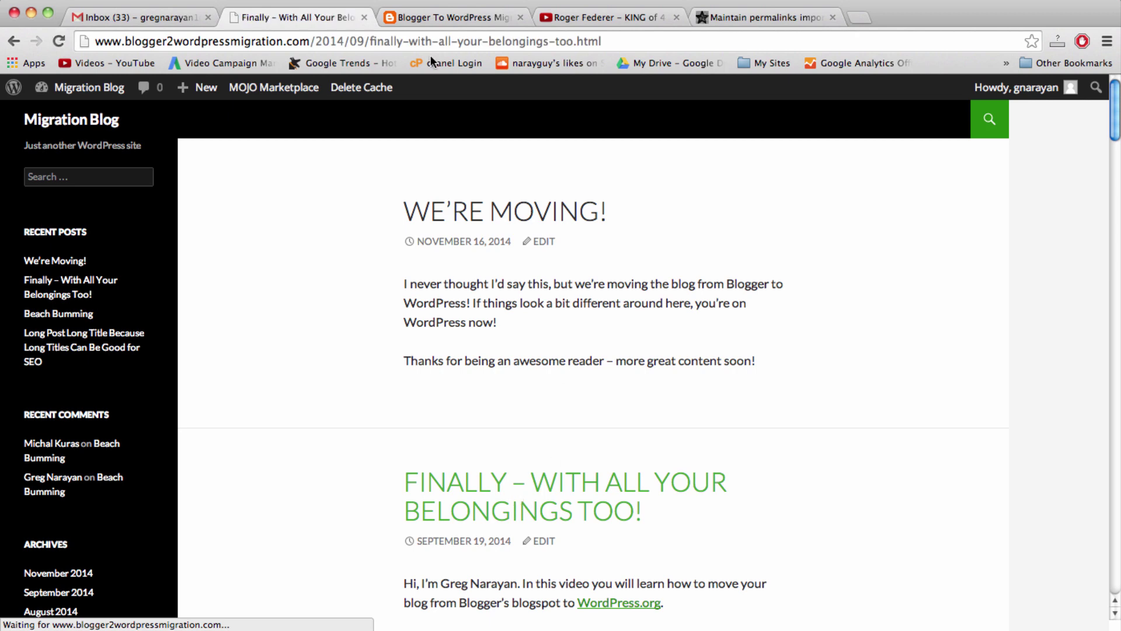
click(377, 38)
triple_click(377, 39)
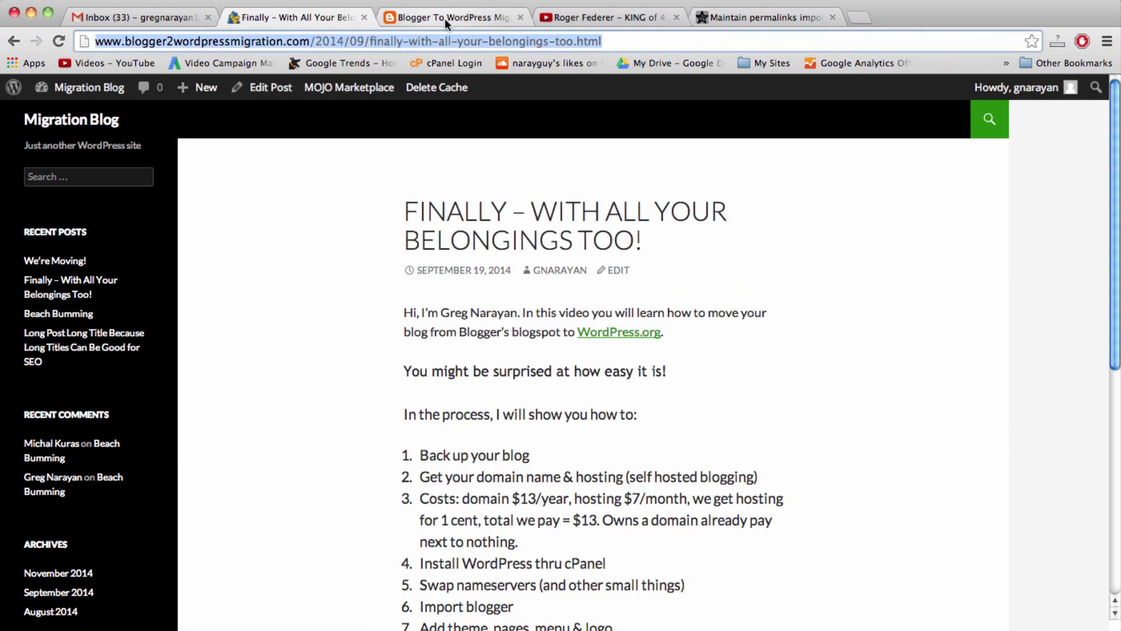
click(443, 19)
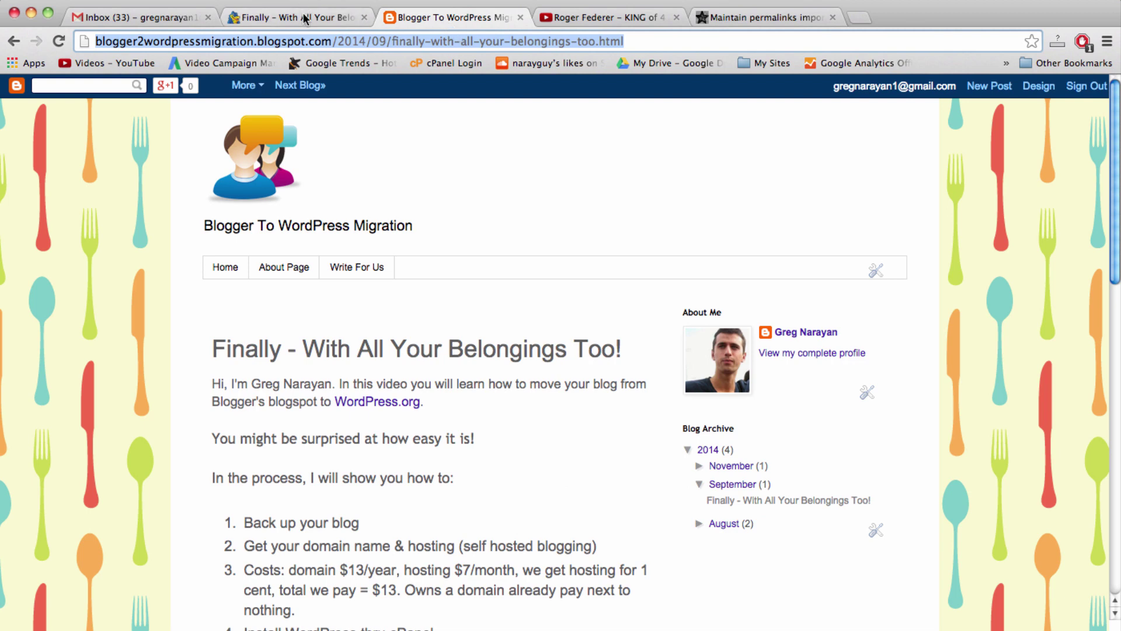
click(302, 17)
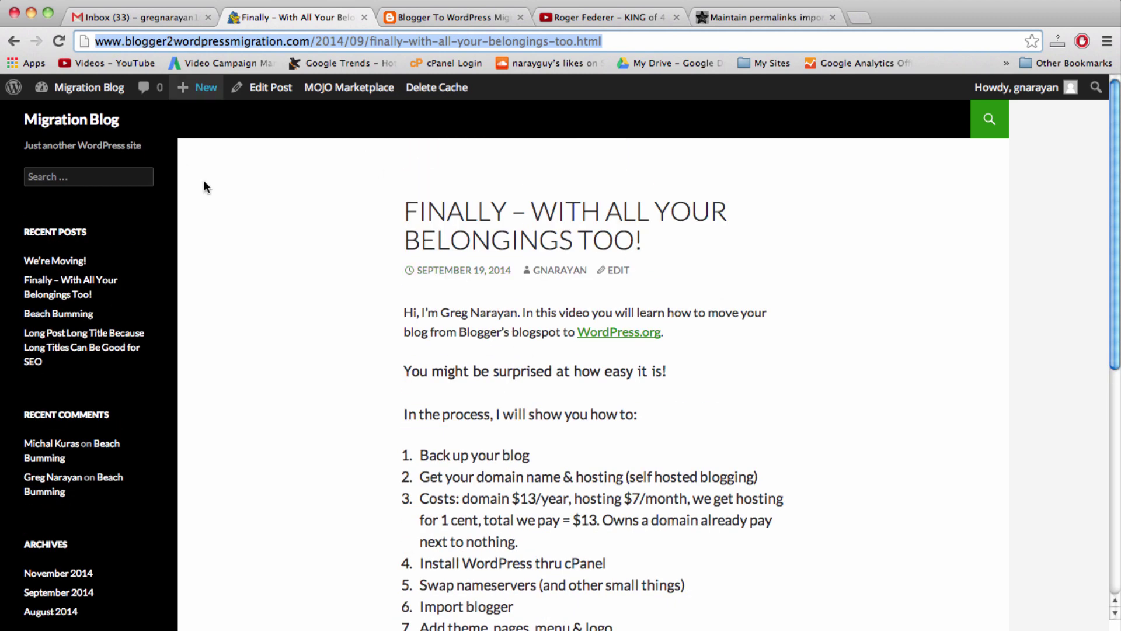
click(13, 41)
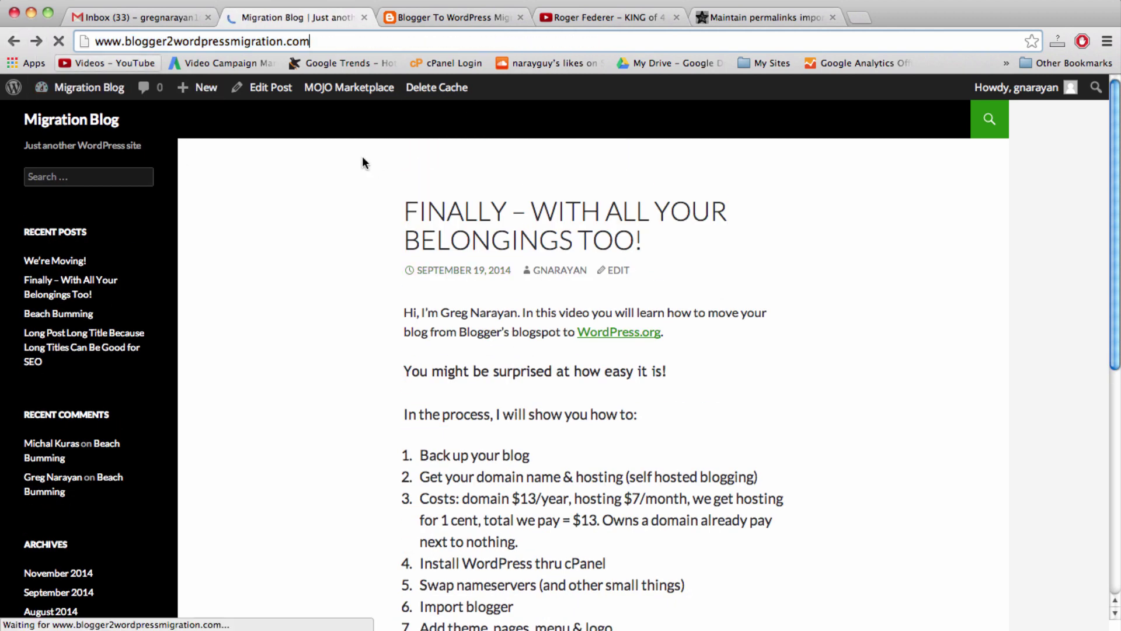
Scroll the blog home page and open the Long Post Long Title post
scroll(511, 314, down, 5)
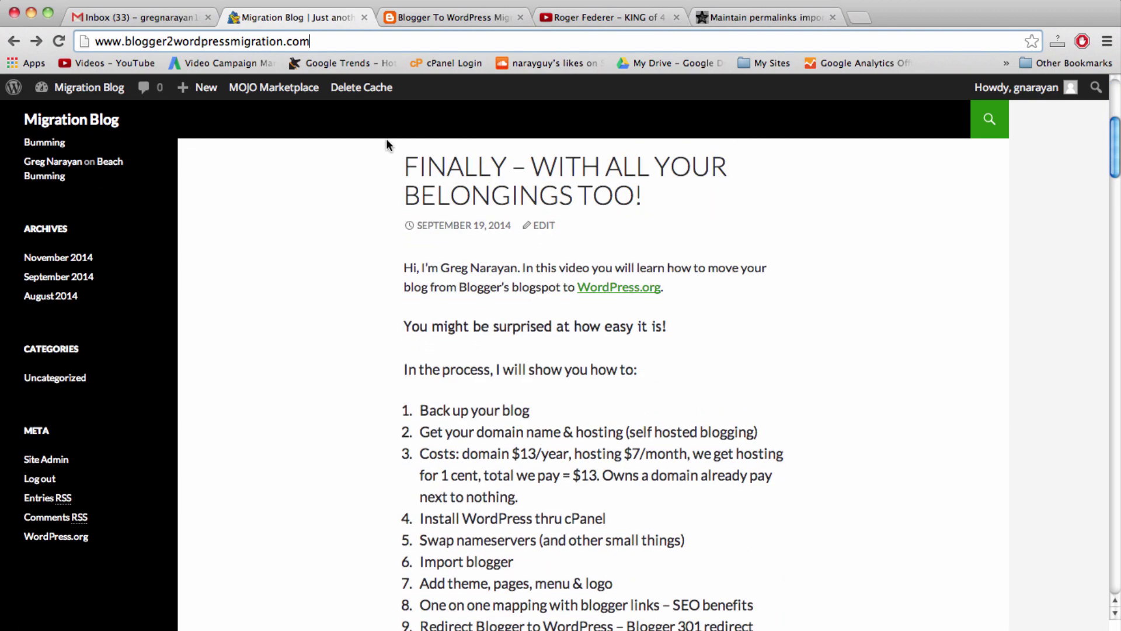
scroll(535, 321, down, 10)
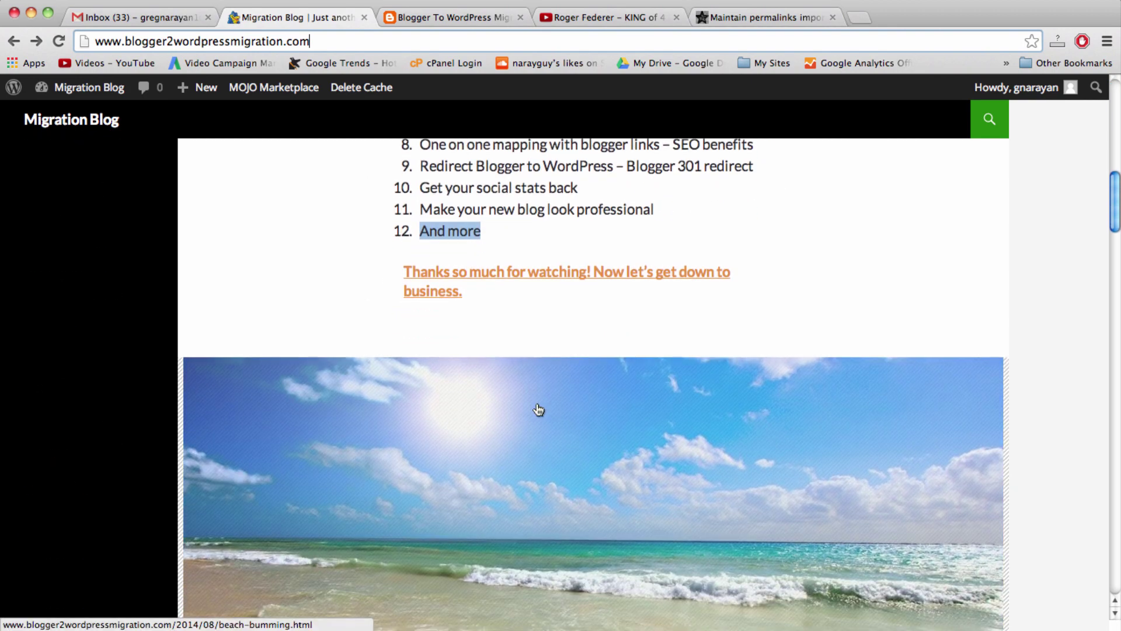
scroll(538, 408, down, 7)
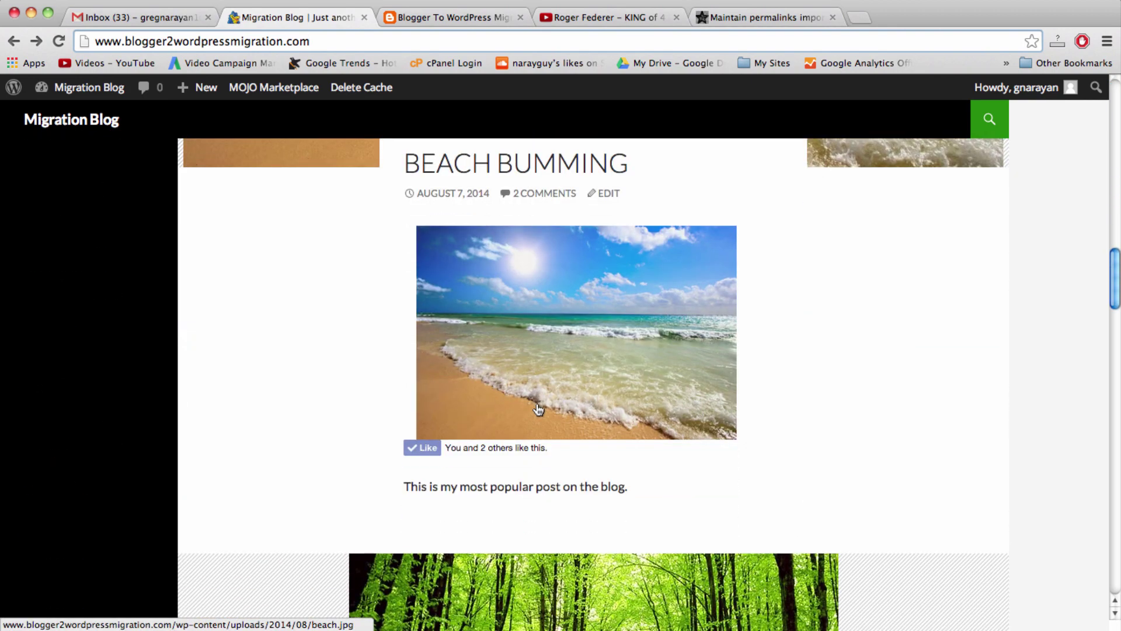
scroll(538, 409, down, 7)
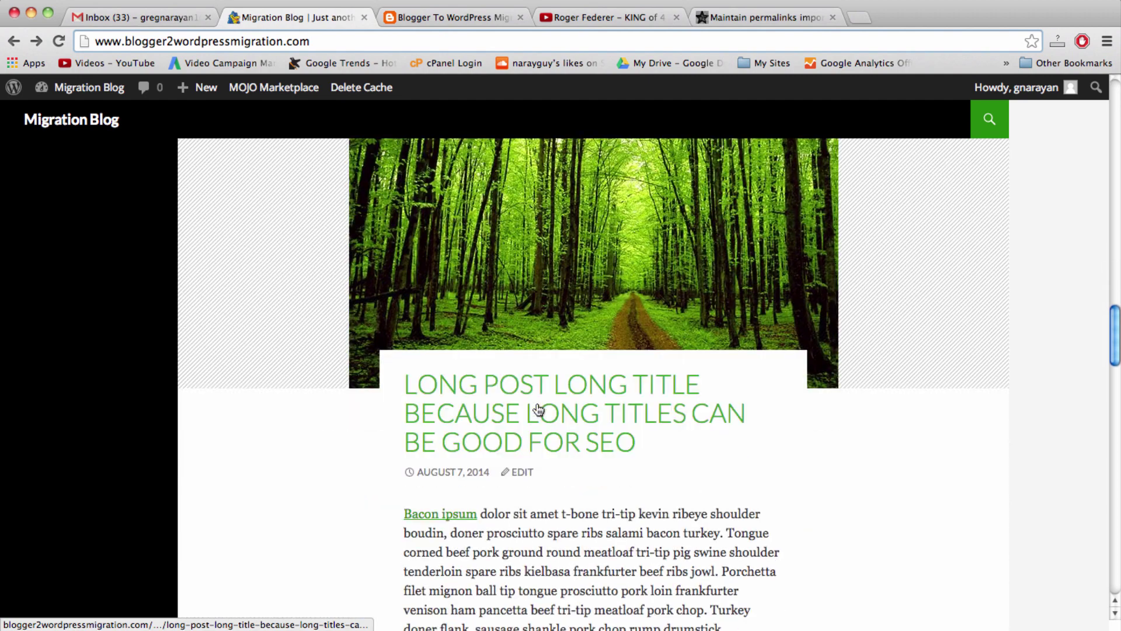
click(538, 391)
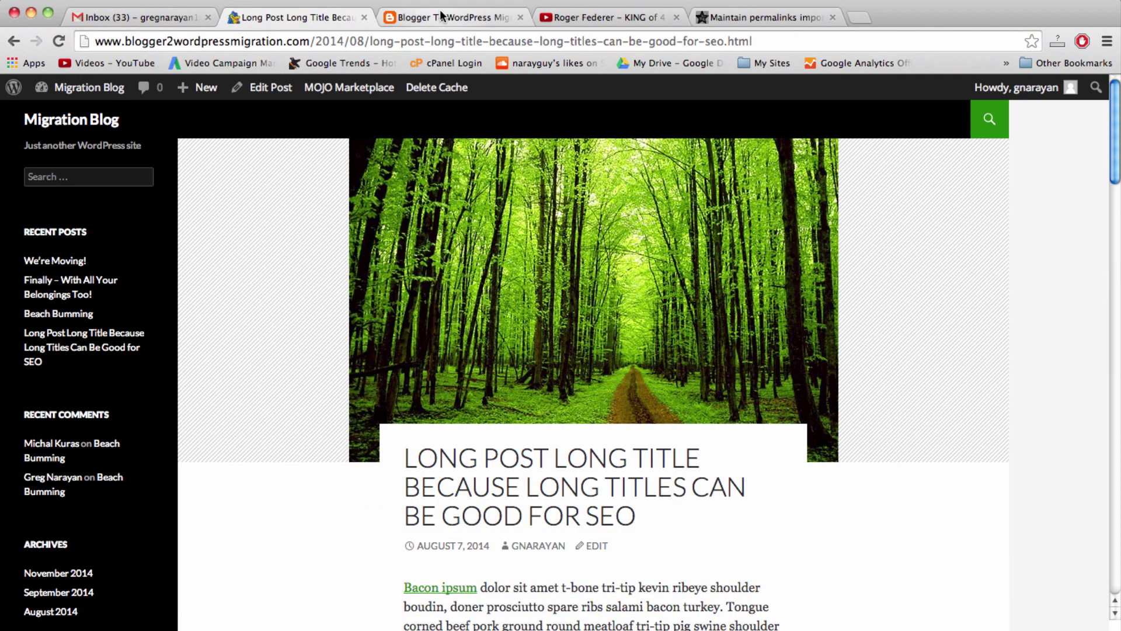
Open the same long-title post on the original Blogger blog and select its address
click(442, 16)
click(287, 149)
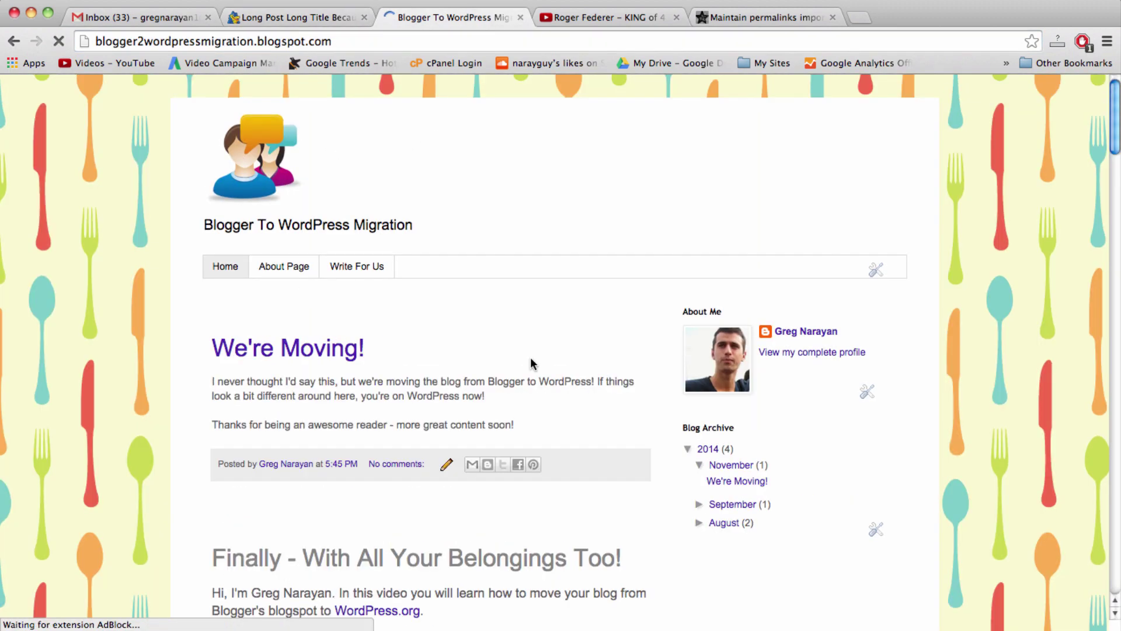
scroll(530, 356, down, 10)
scroll(453, 396, down, 2)
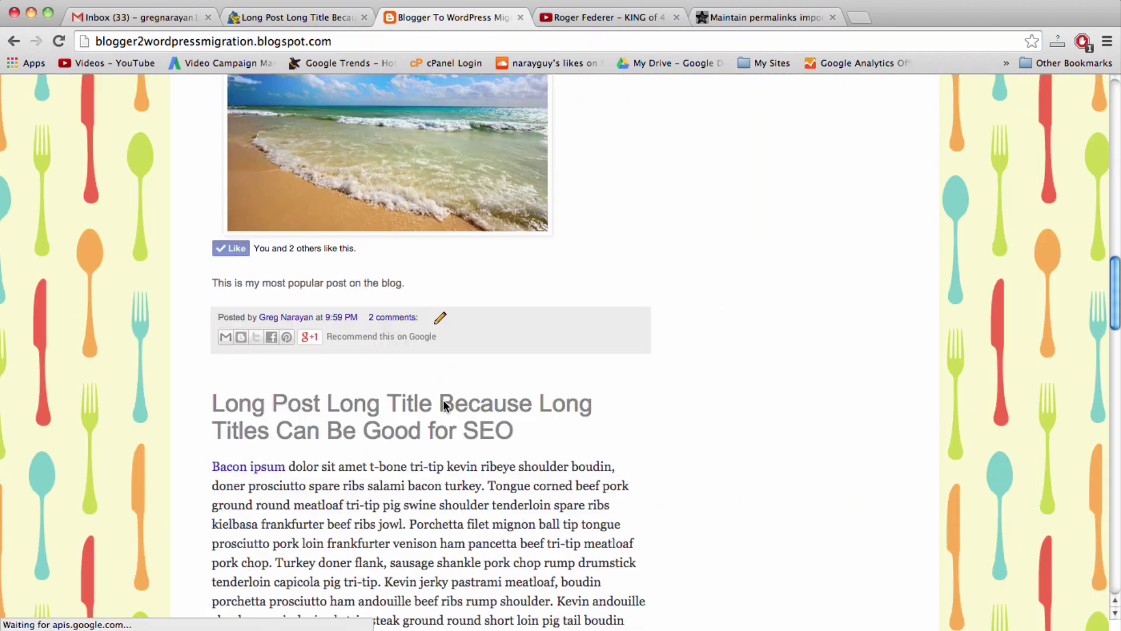
click(459, 407)
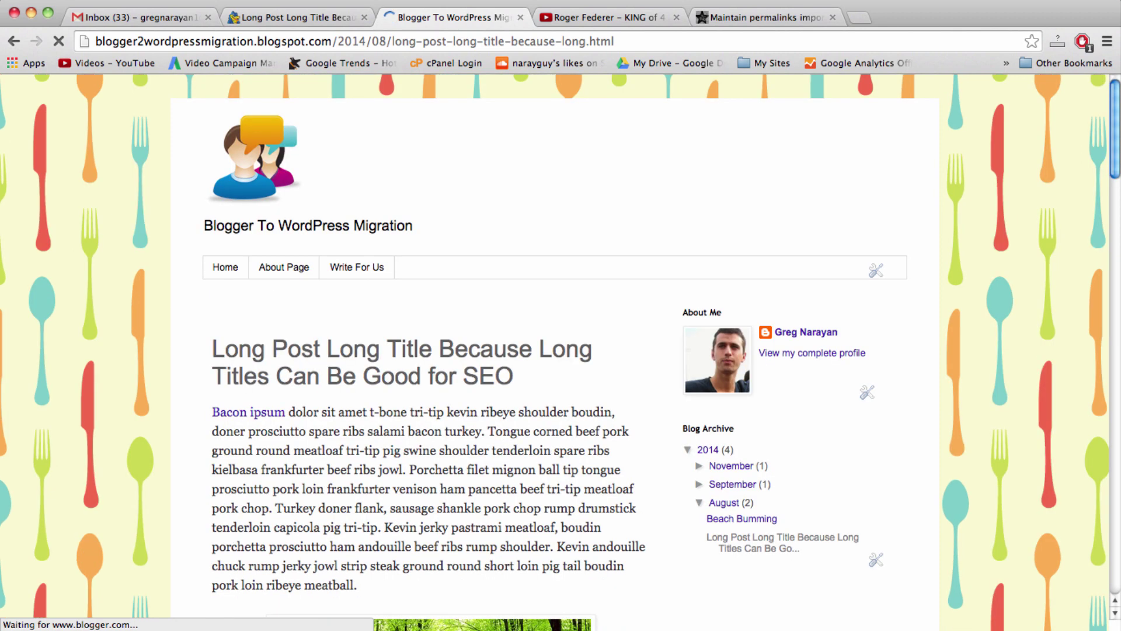
double_click(574, 44)
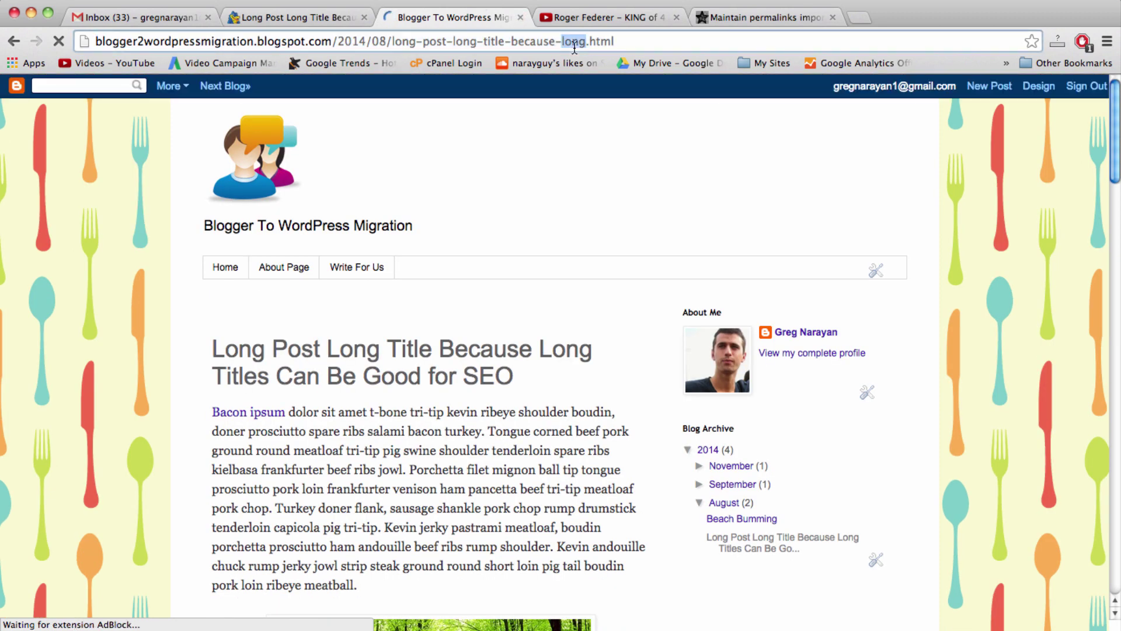
click(506, 37)
Compare the WordPress /2014/08/long-post-long-title-...html address with Blogger's, highlighting its words and .html ending
click(305, 13)
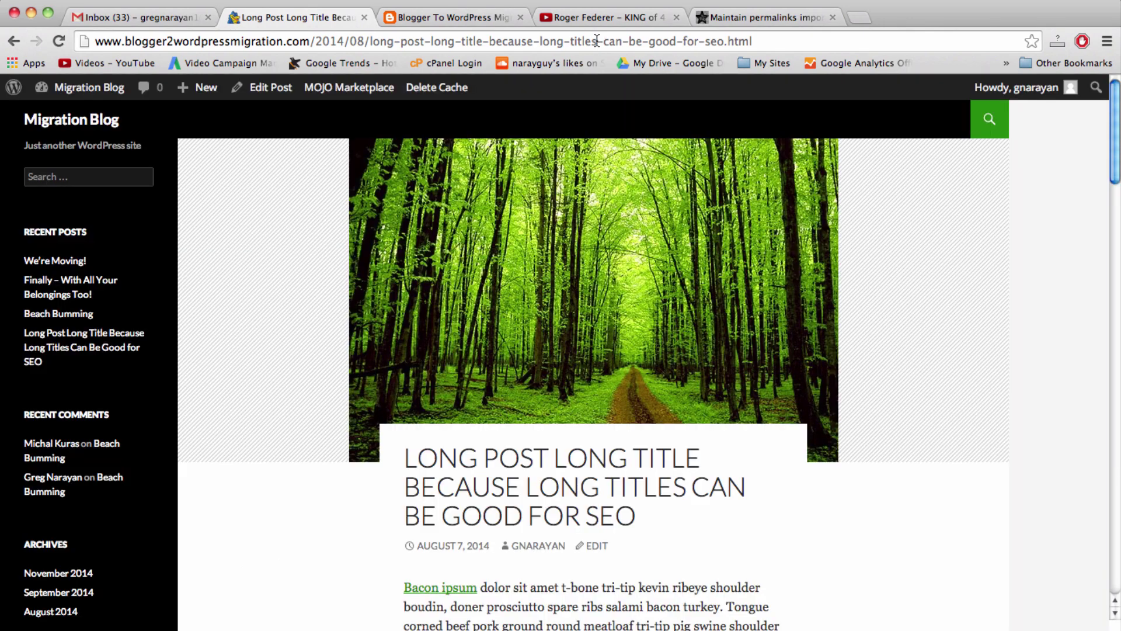
double_click(586, 41)
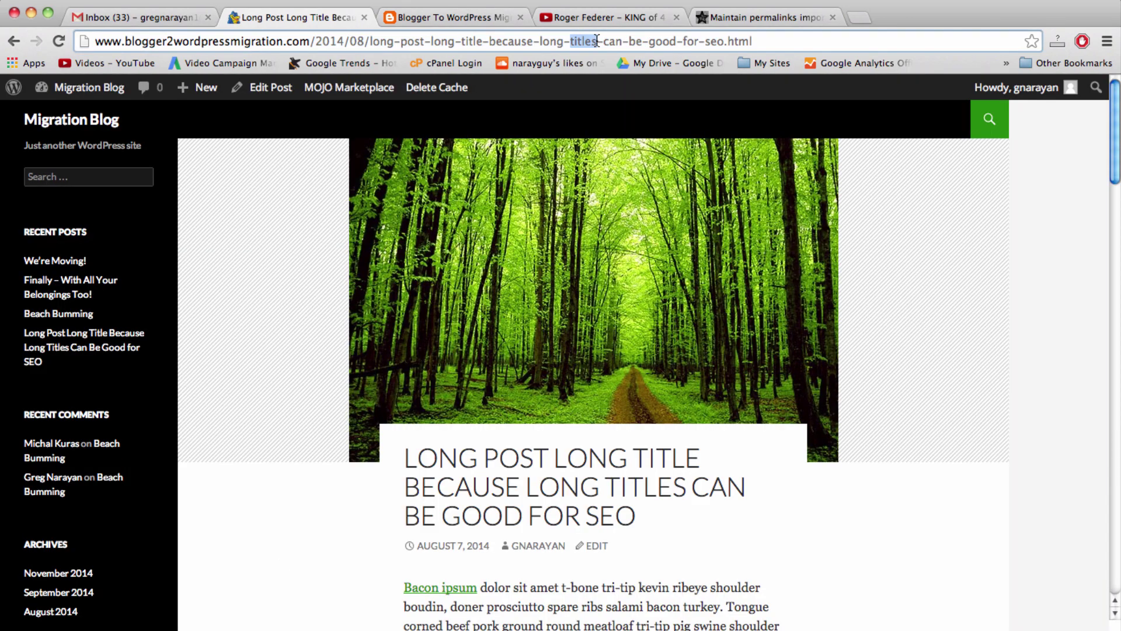
click(775, 45)
double_click(467, 42)
double_click(551, 43)
double_click(752, 42)
triple_click(752, 42)
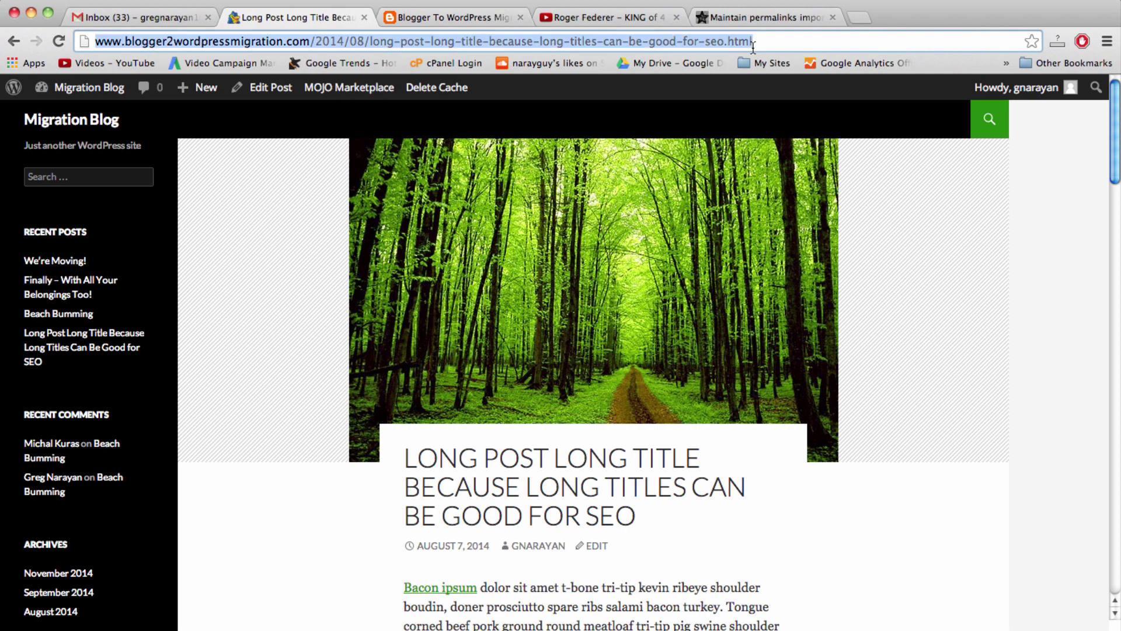
click(766, 47)
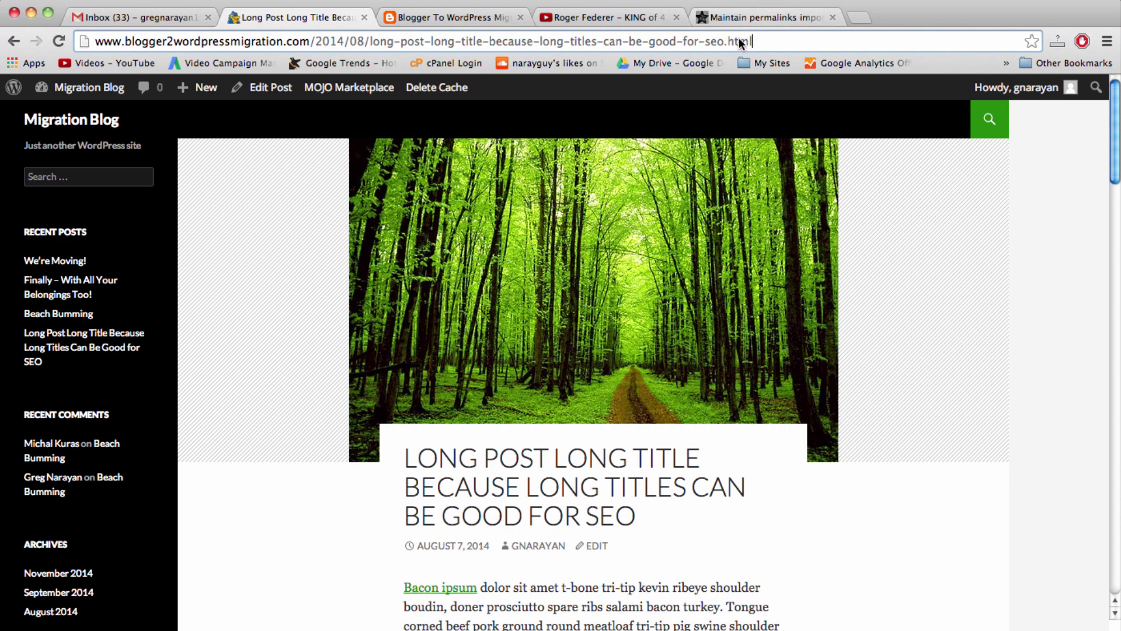
Download wp-maintain-blogger-permalinks-2.1.zip from the justinsomnia Maintain permalinks article, then return to the WordPress post
click(776, 17)
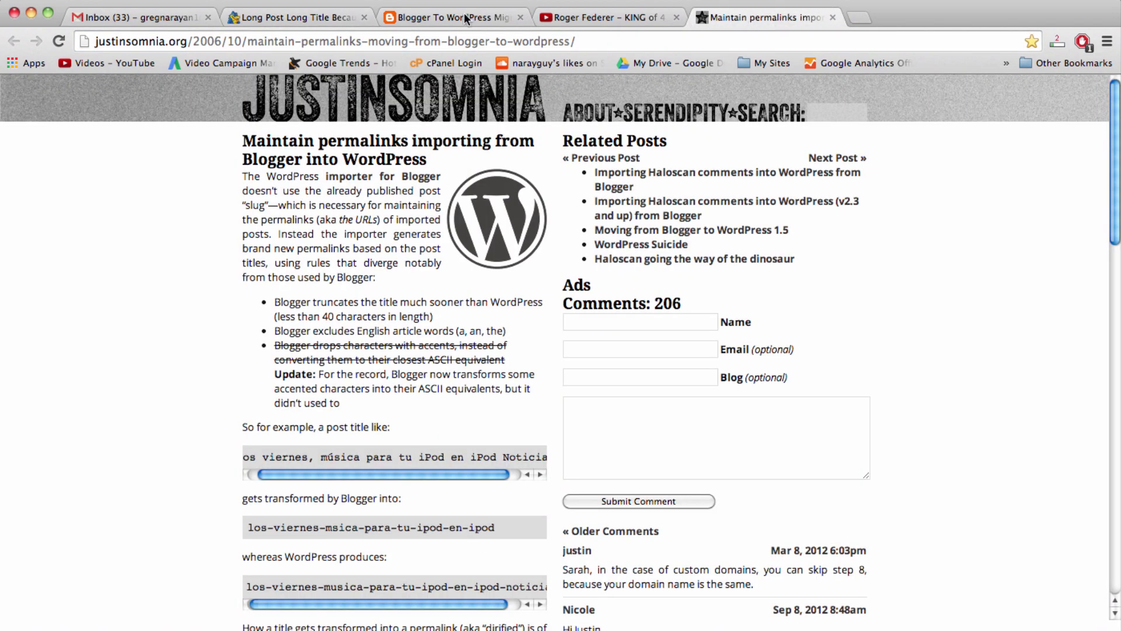
click(176, 42)
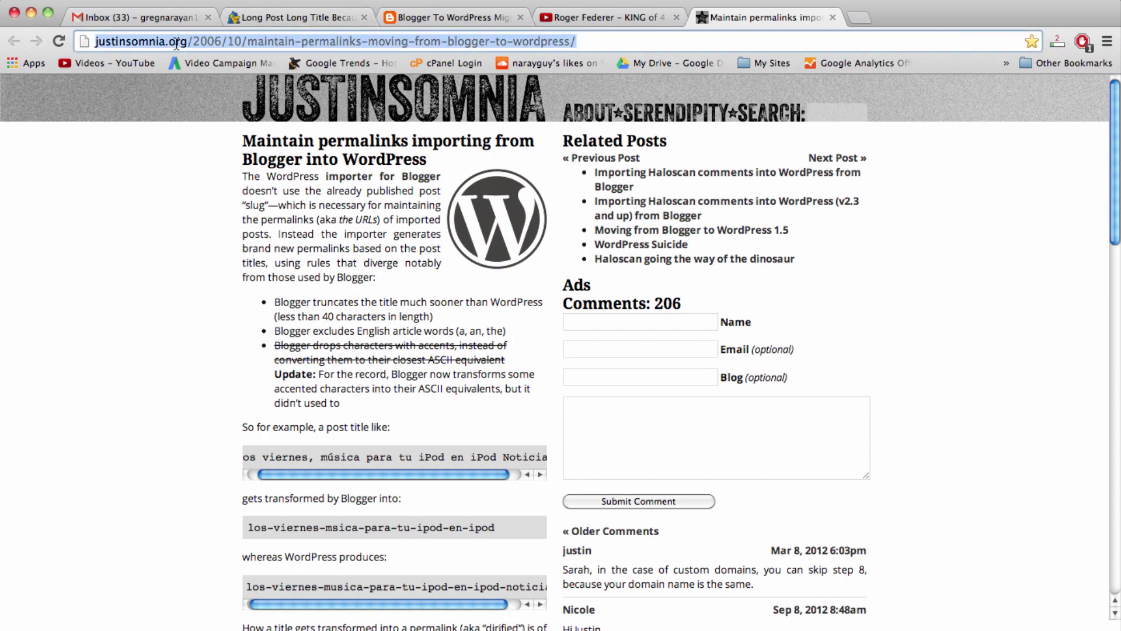
scroll(416, 318, down, 5)
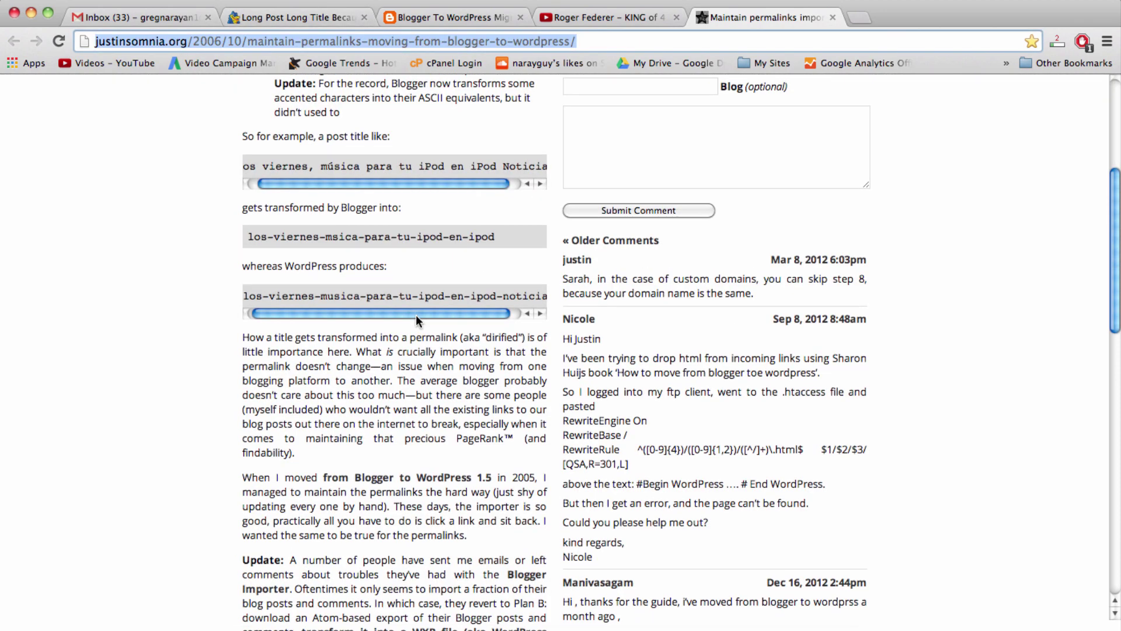
scroll(415, 318, down, 2)
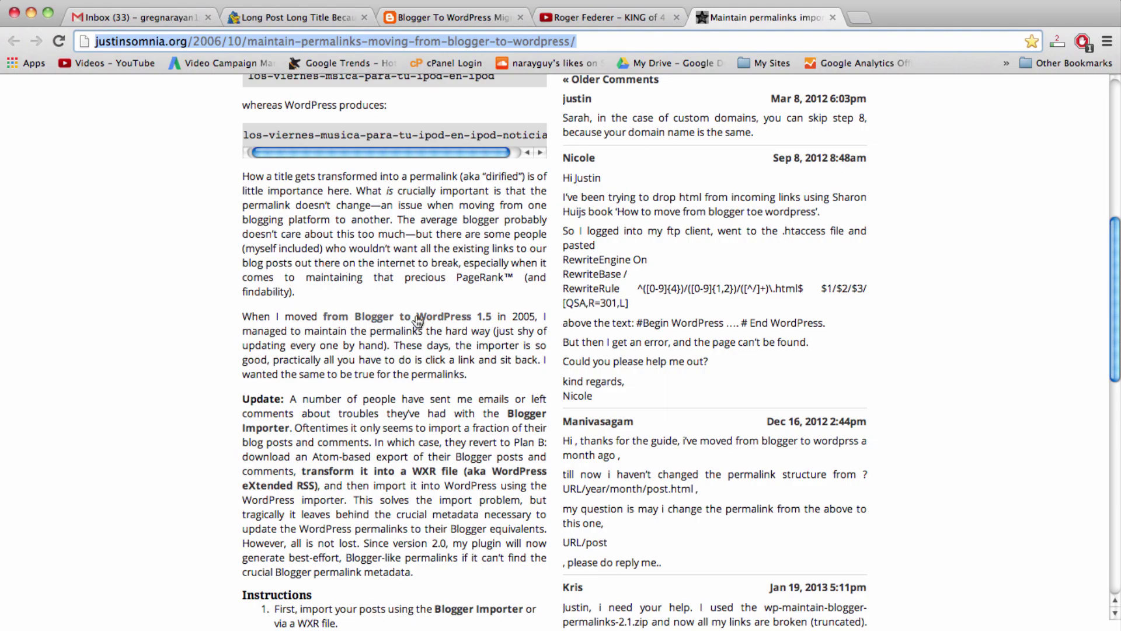
scroll(415, 316, down, 3)
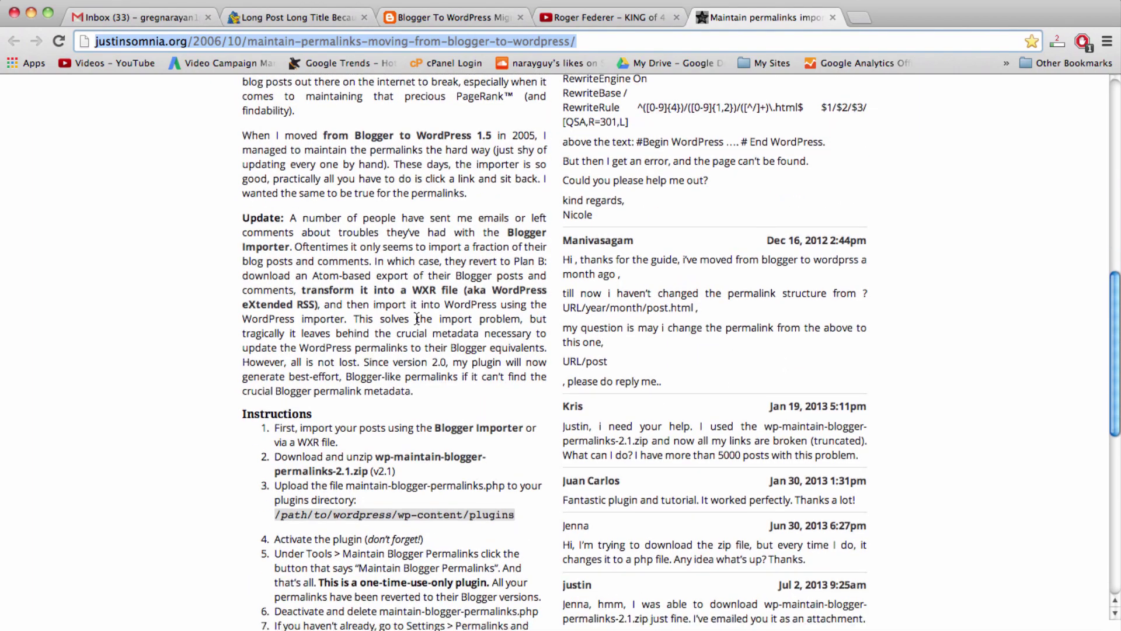
scroll(416, 318, down, 6)
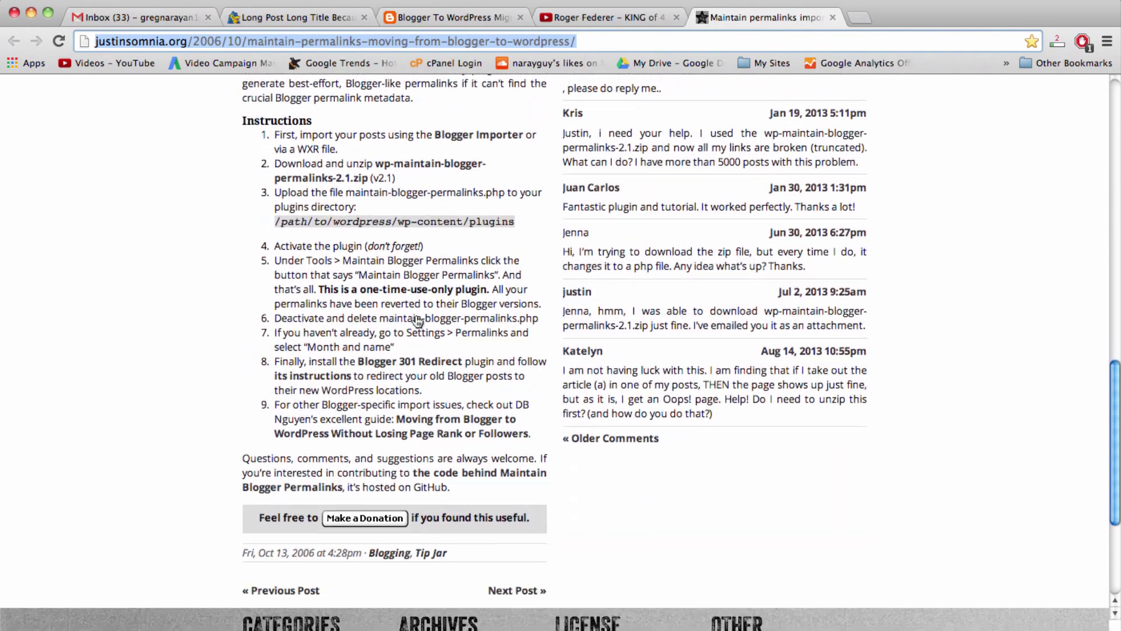
scroll(416, 318, up, 3)
scroll(416, 318, up, 1)
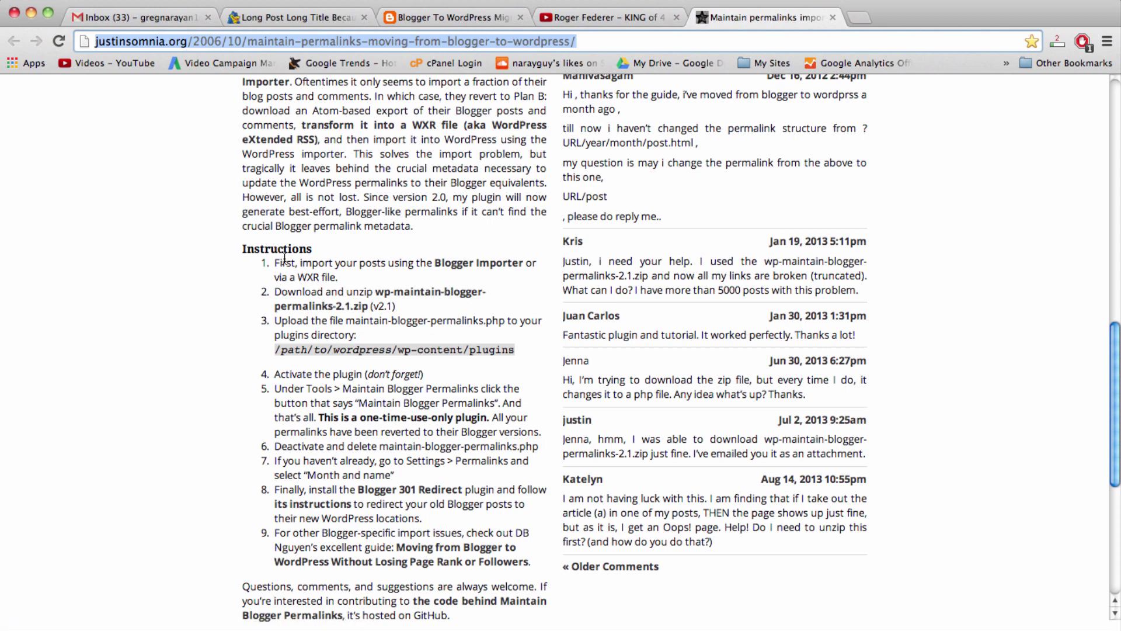
click(423, 297)
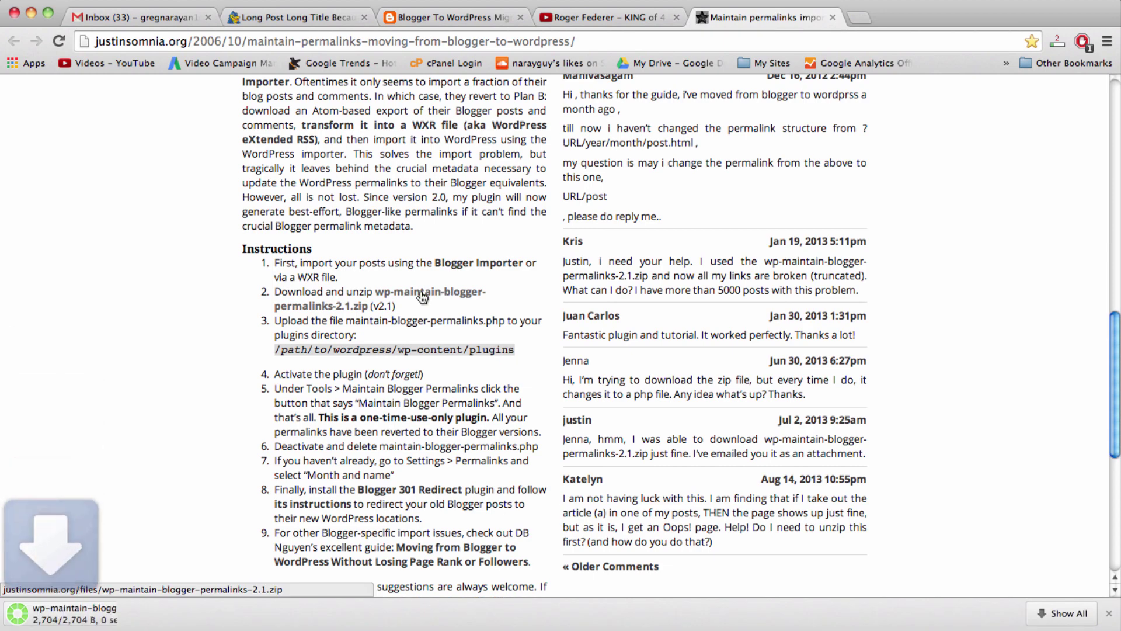
click(317, 17)
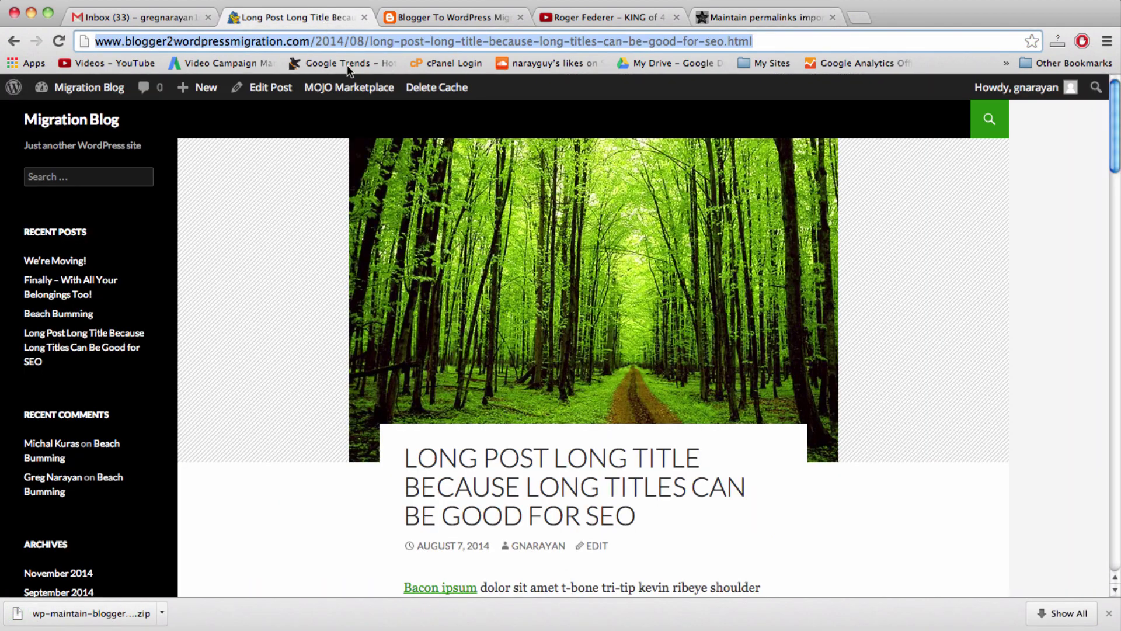
Open the Migration Blog Dashboard and go to Plugins > Add New
click(74, 87)
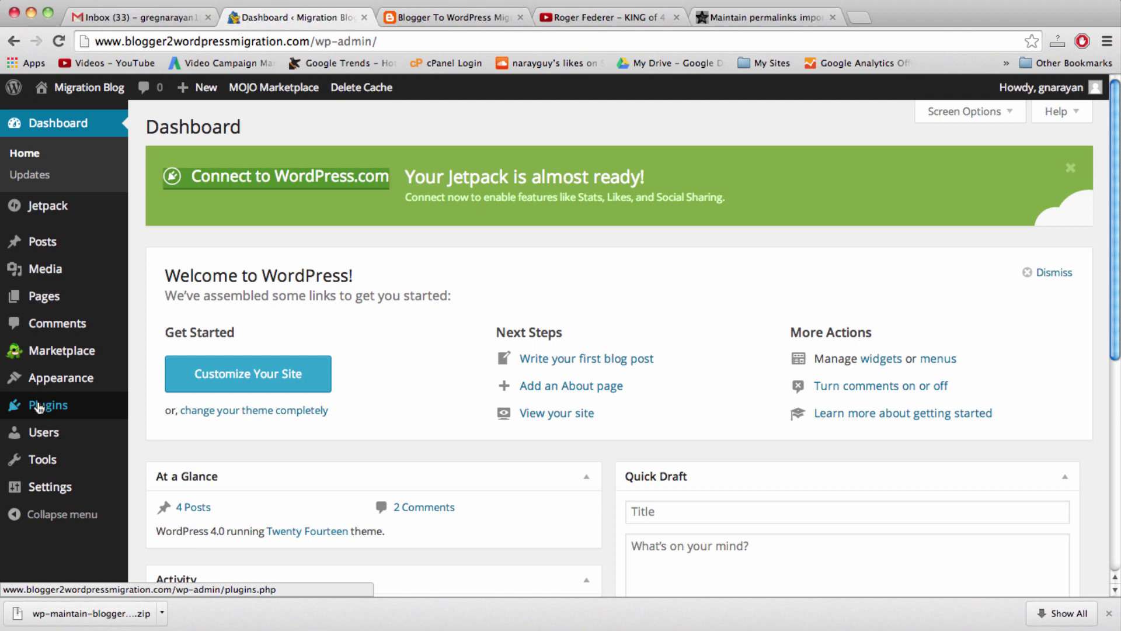
mouse_move(69, 412)
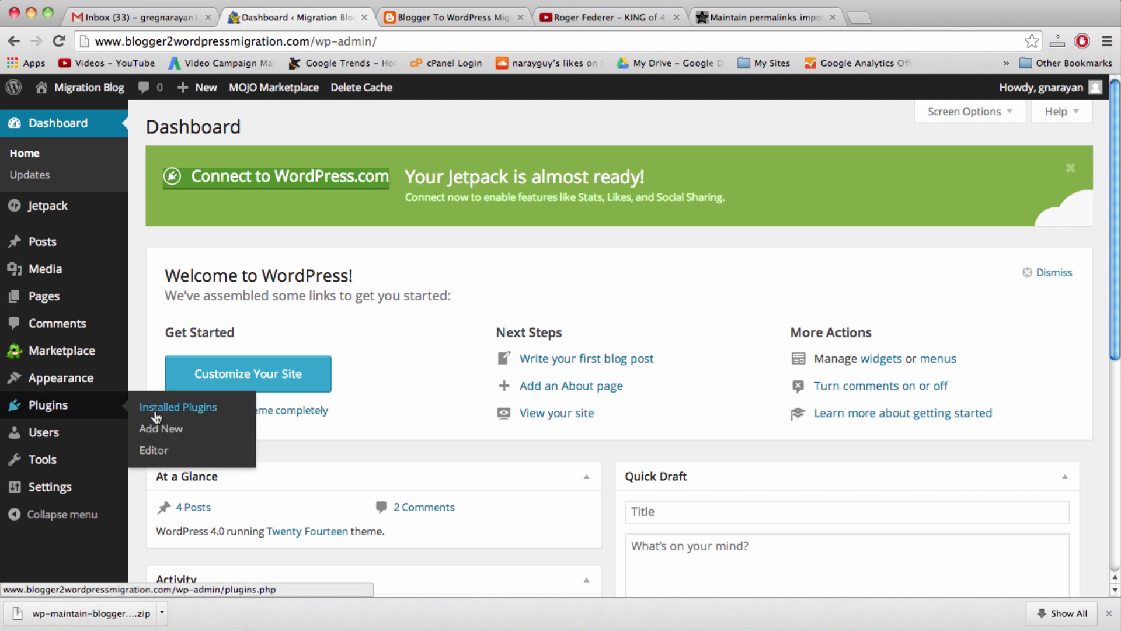
click(158, 430)
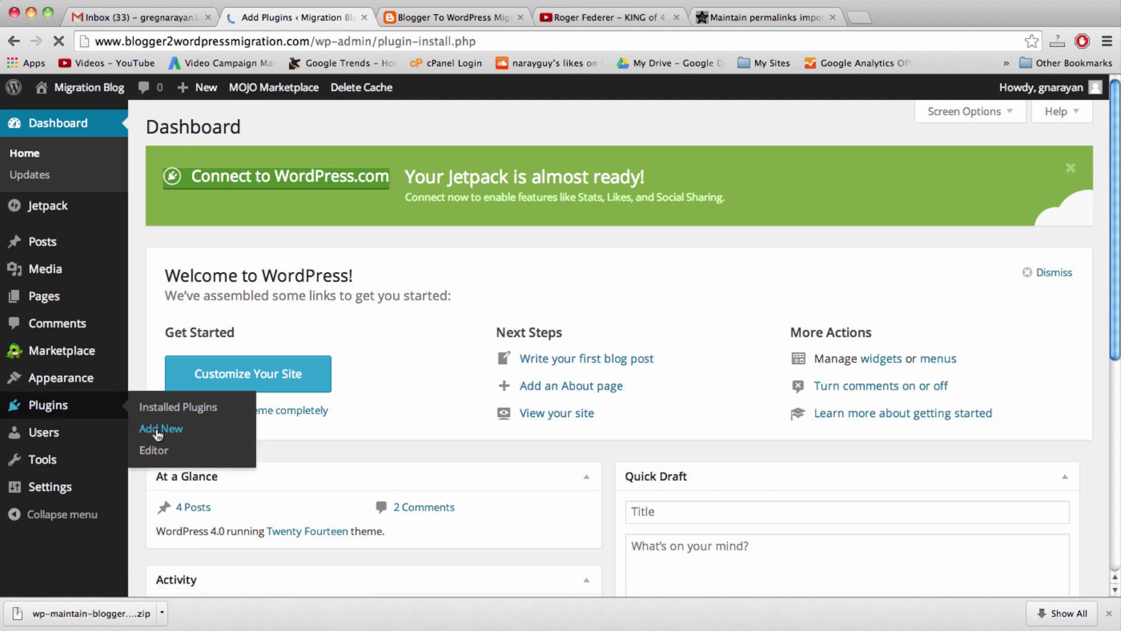
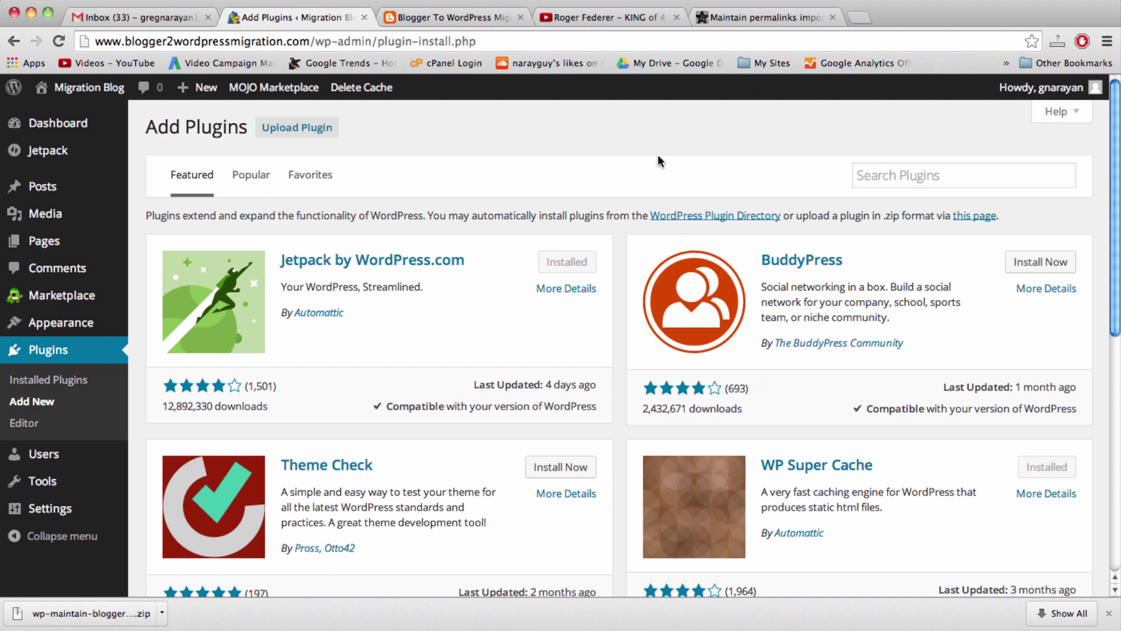
Upload the wp-maintain-blogger-permalinks-2.1.zip plugin file and install it
click(300, 133)
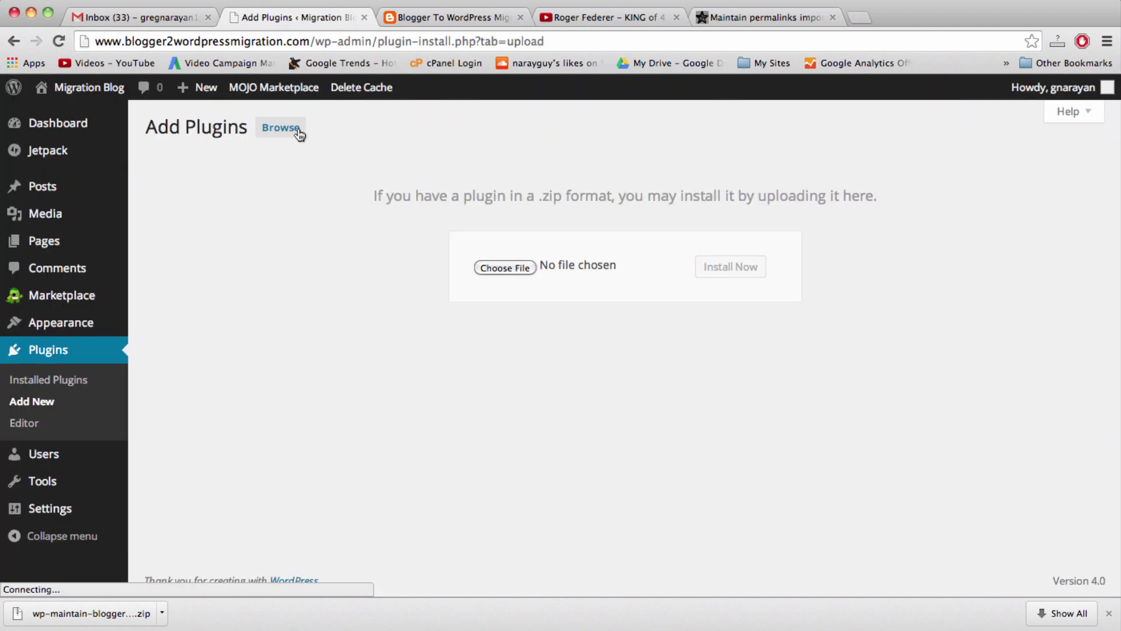
click(506, 267)
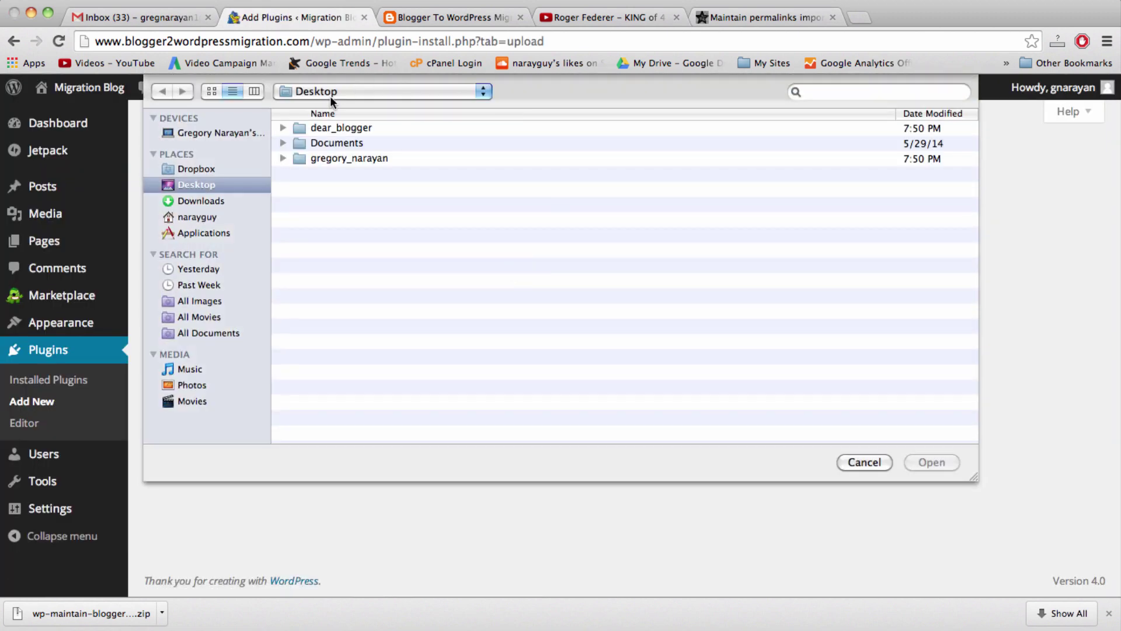
click(824, 92)
text(wp-)
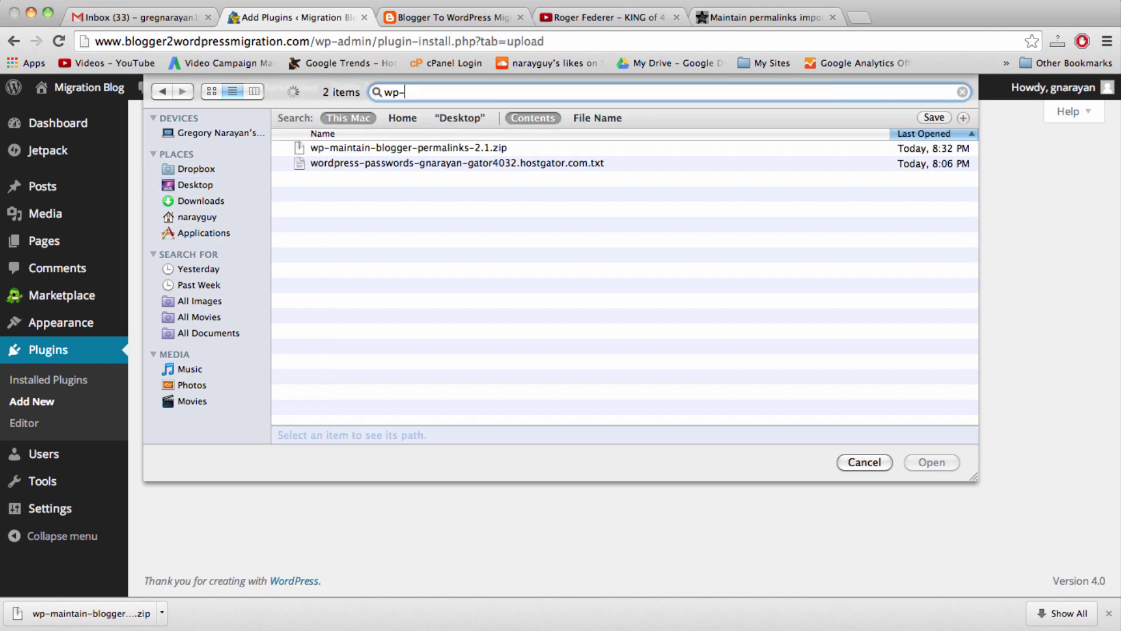
double_click(394, 147)
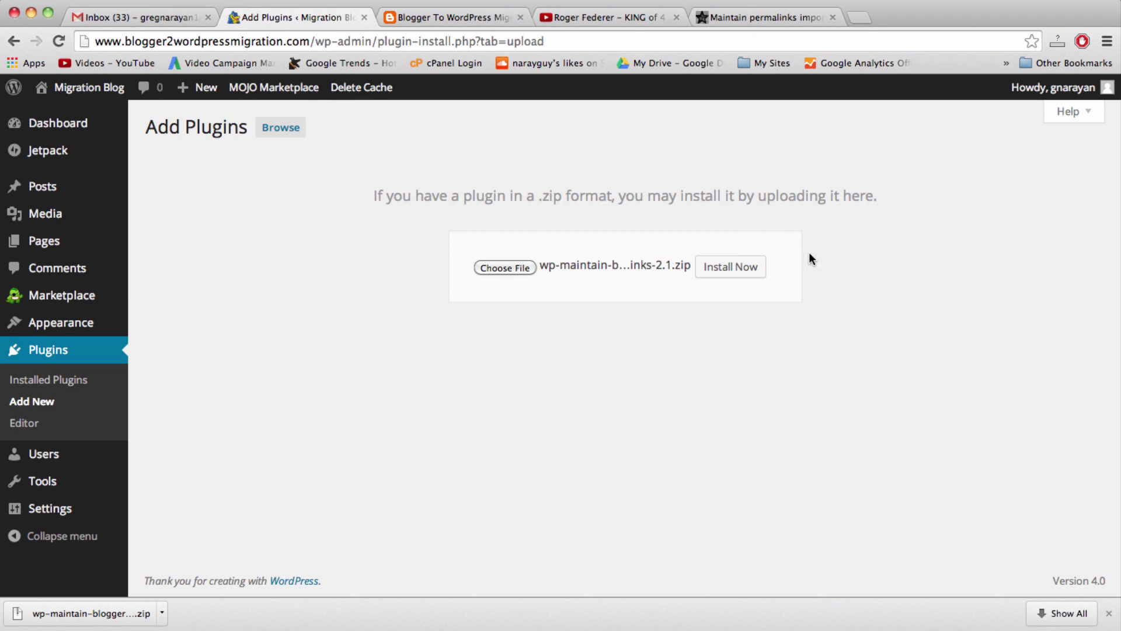
click(729, 273)
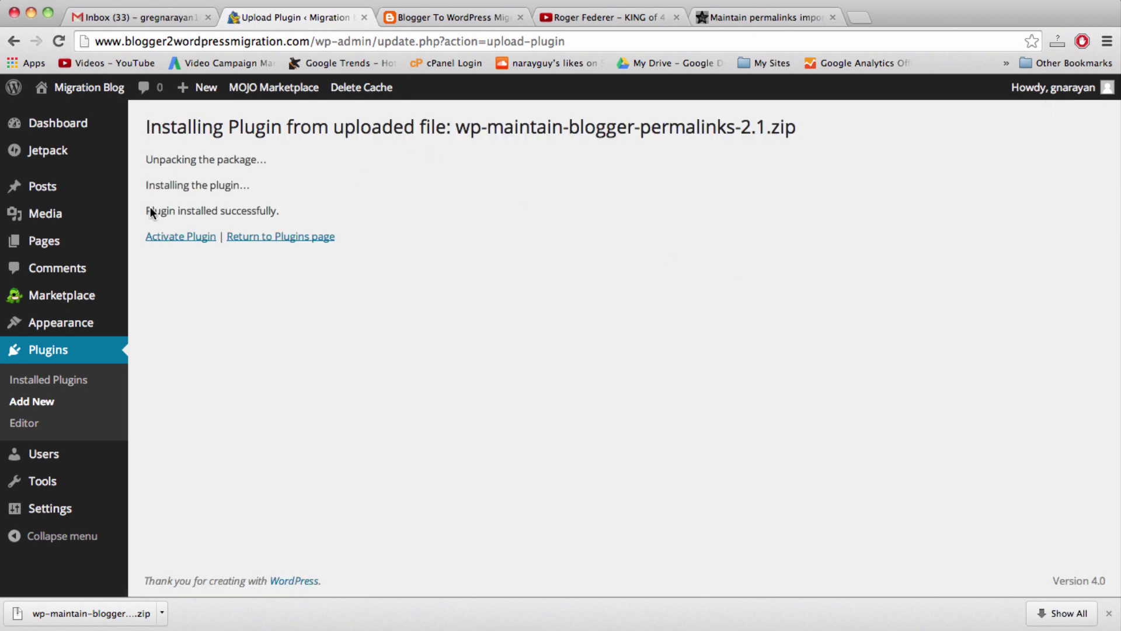
Activate Maintain Blogger Permalinks and confirm all seven installed plugins show as active
click(175, 238)
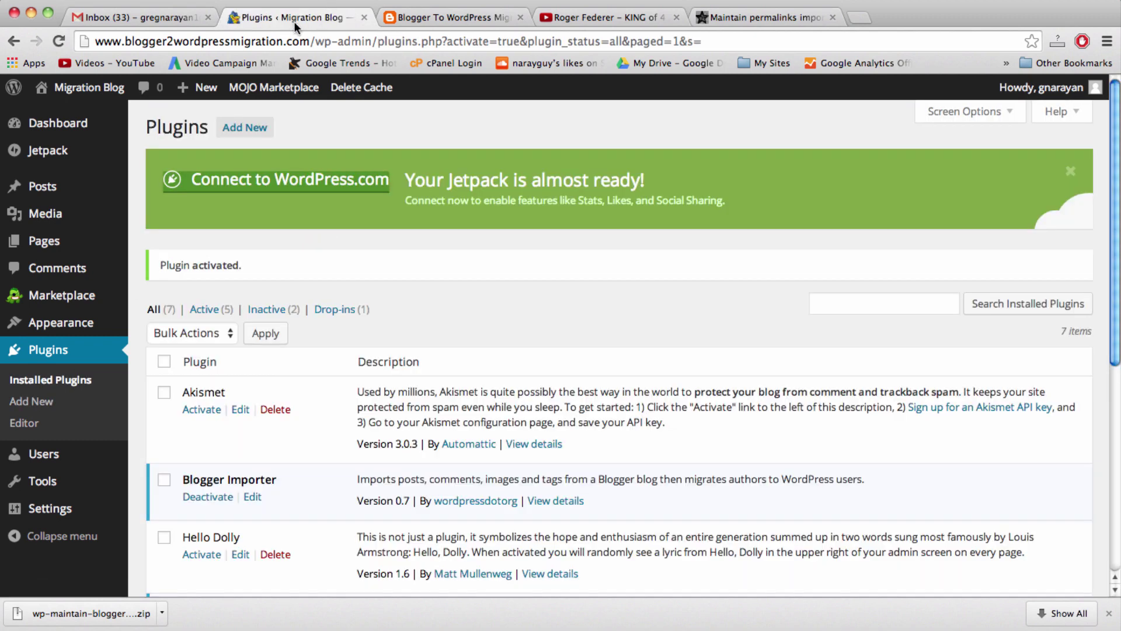
scroll(439, 341, down, 5)
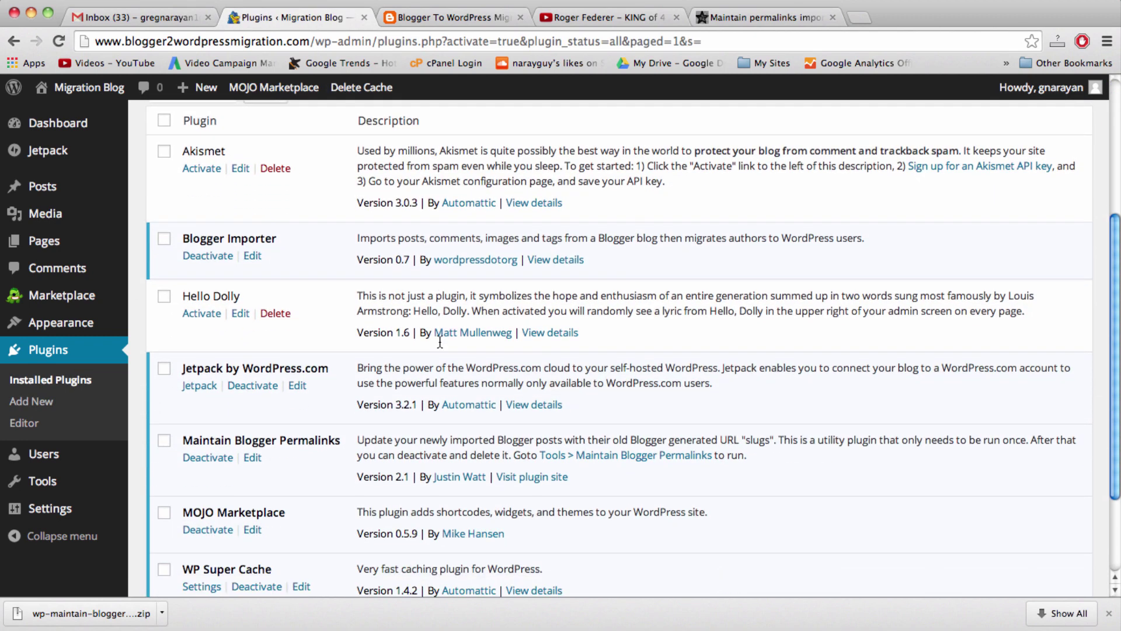
scroll(440, 341, down, 2)
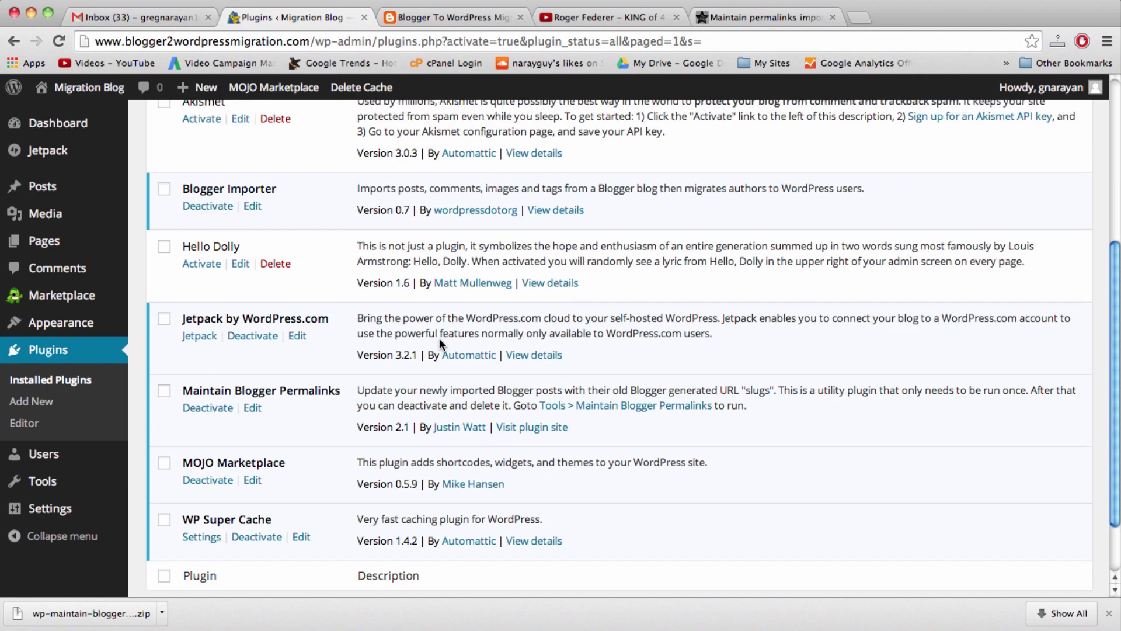
scroll(439, 337, up, 5)
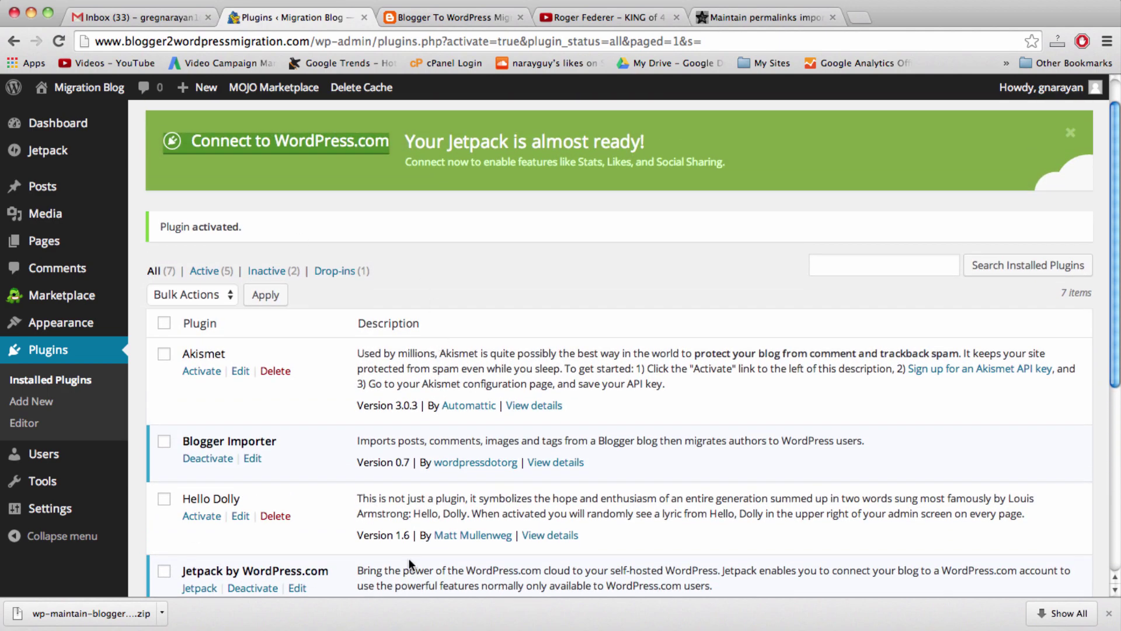
scroll(409, 558, down, 5)
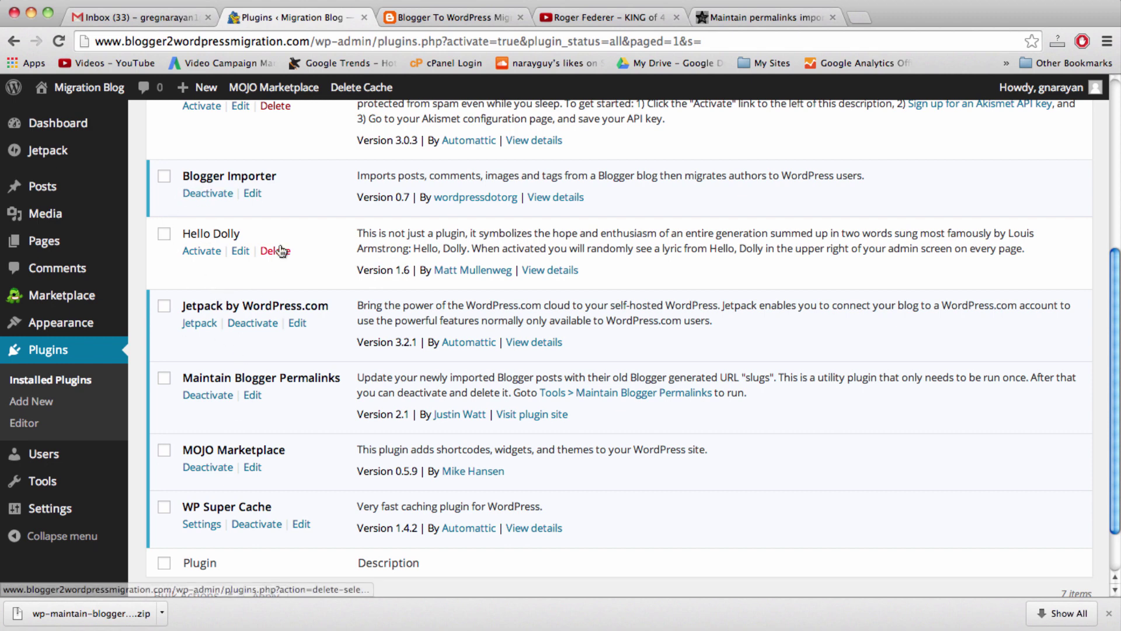
scroll(279, 244, up, 3)
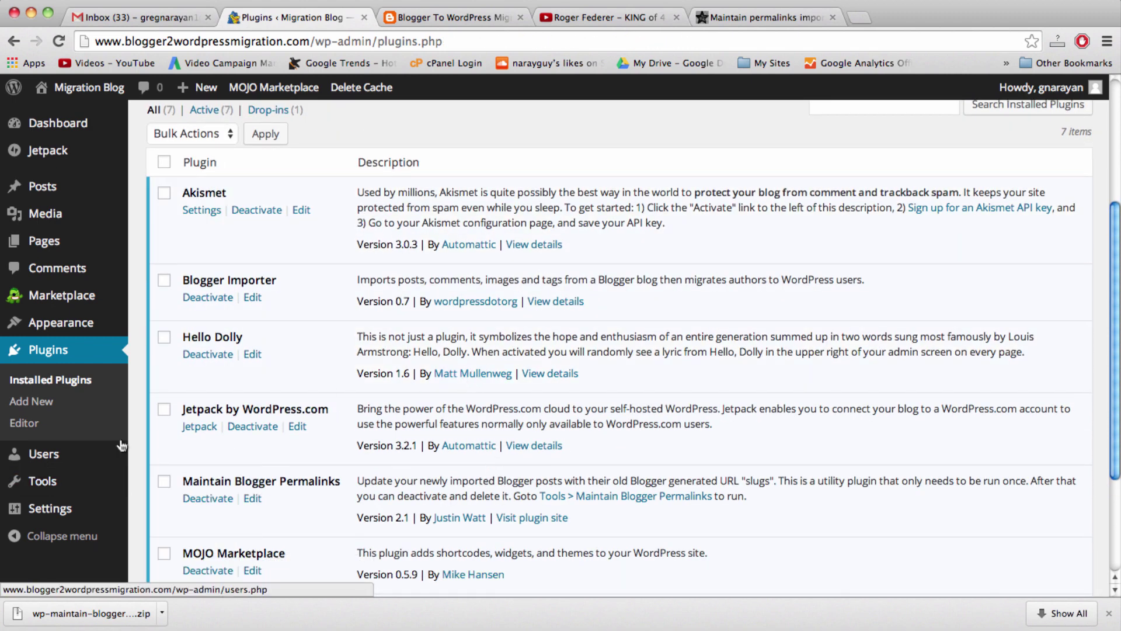
mouse_move(74, 480)
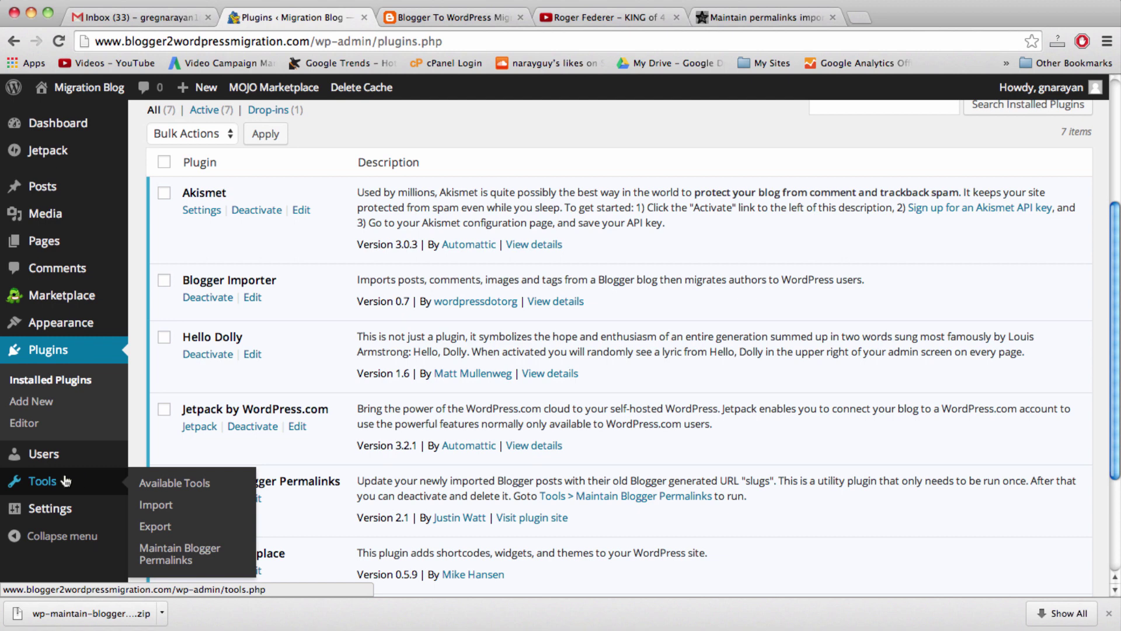
Run Maintain Blogger Permalinks, updating slugs to 'long-post-long-title-because-long' and 'viral-post'
click(163, 556)
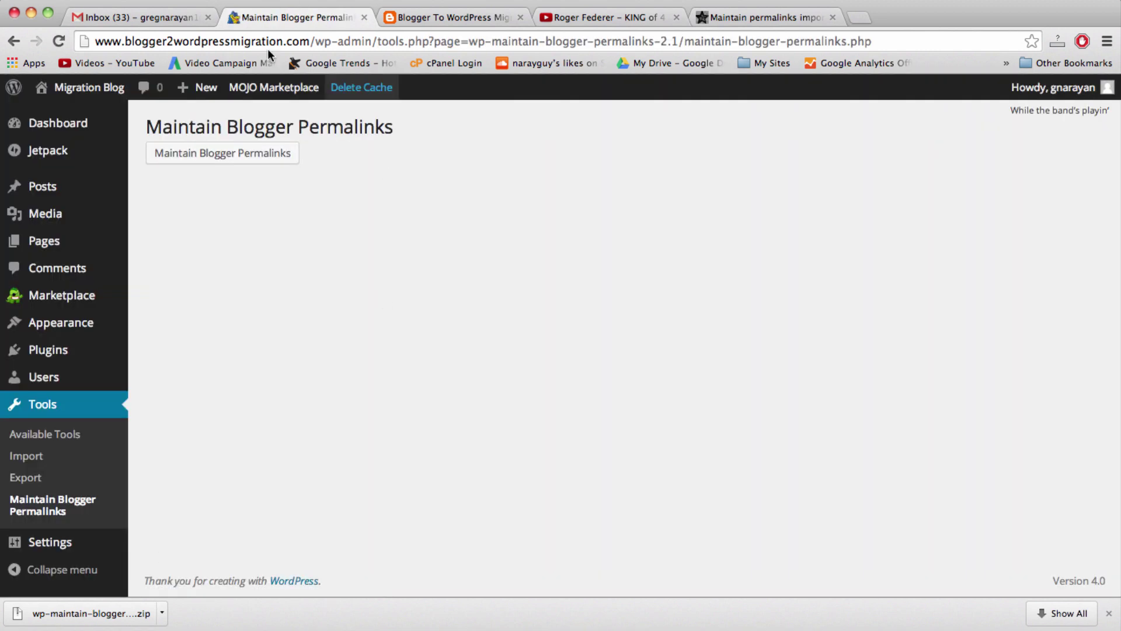
click(231, 154)
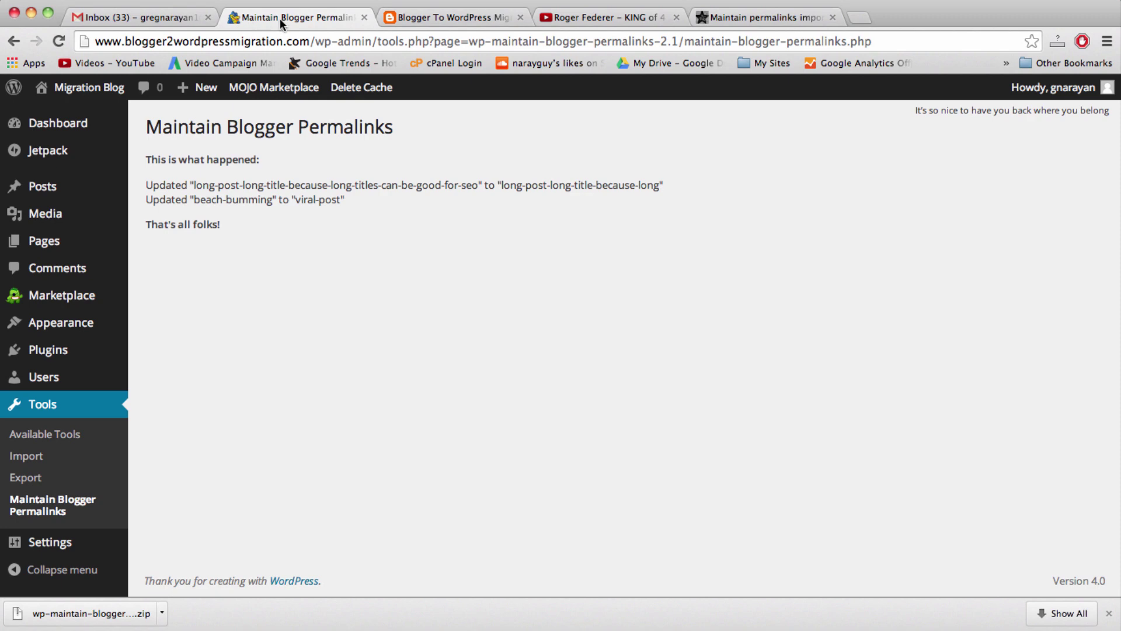
Visit the live blog's front page and scroll through its posts
click(99, 91)
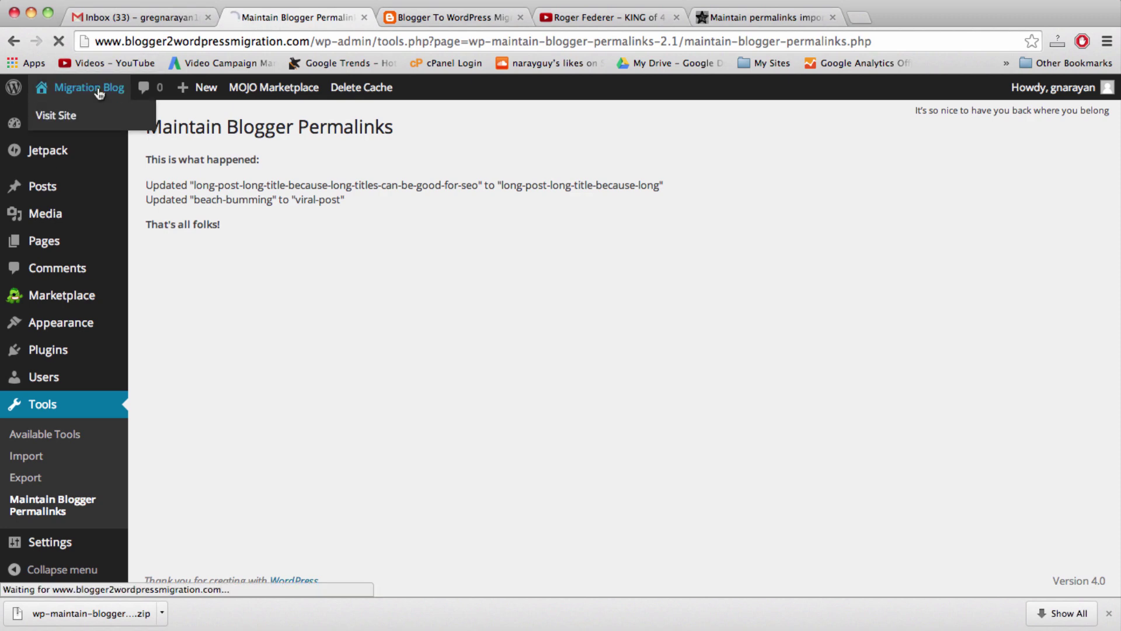
scroll(514, 367, down, 2)
scroll(513, 366, down, 5)
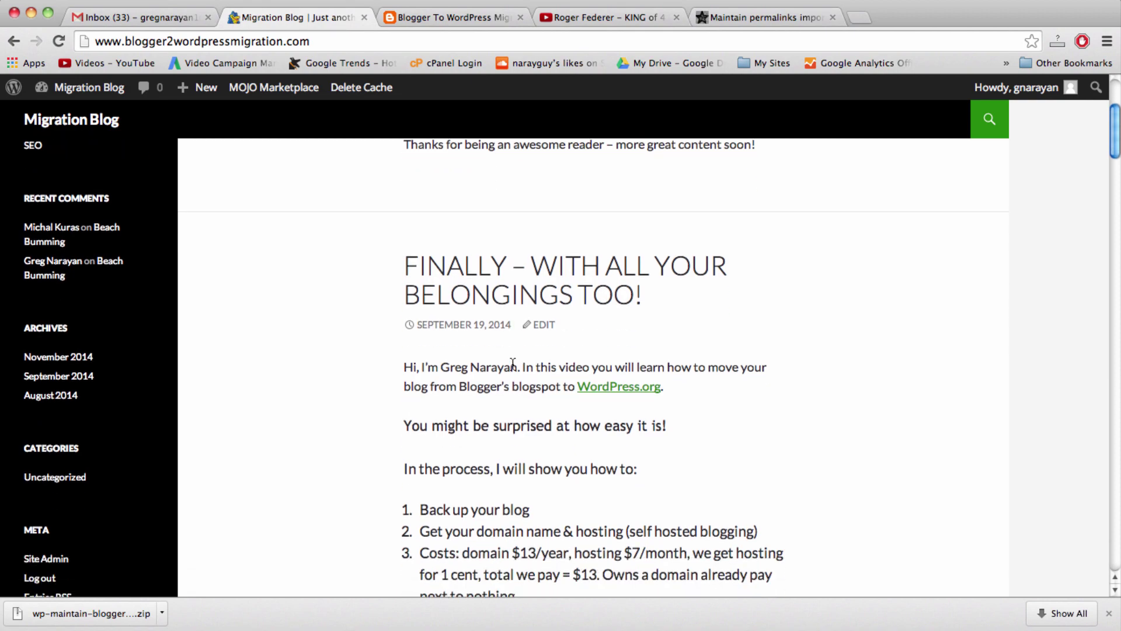
scroll(515, 311, down, 20)
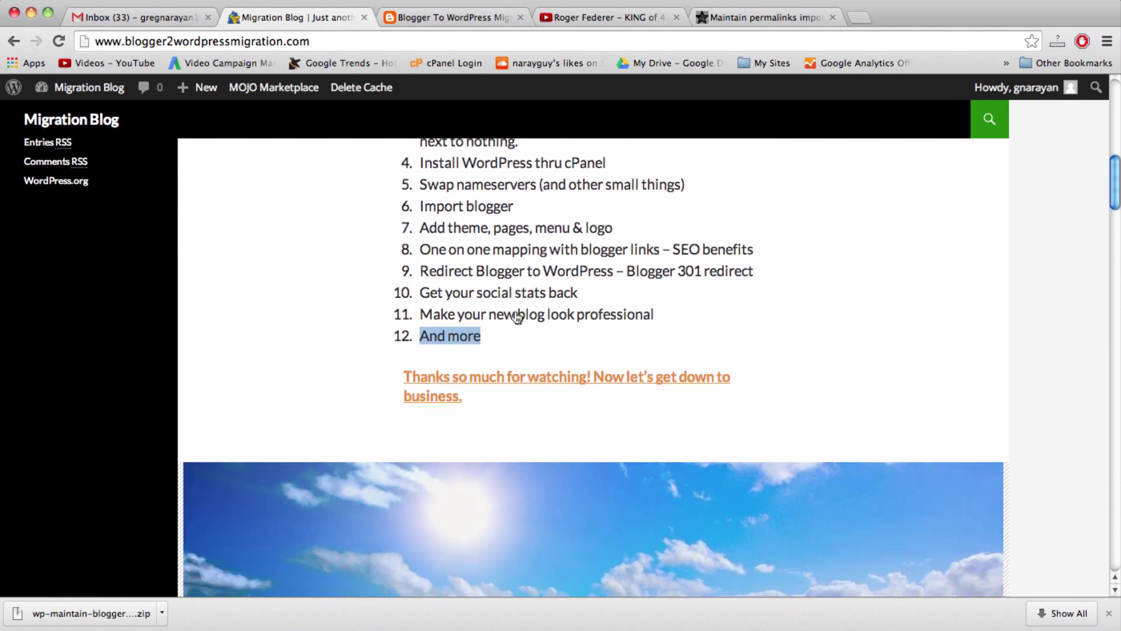
scroll(516, 316, down, 15)
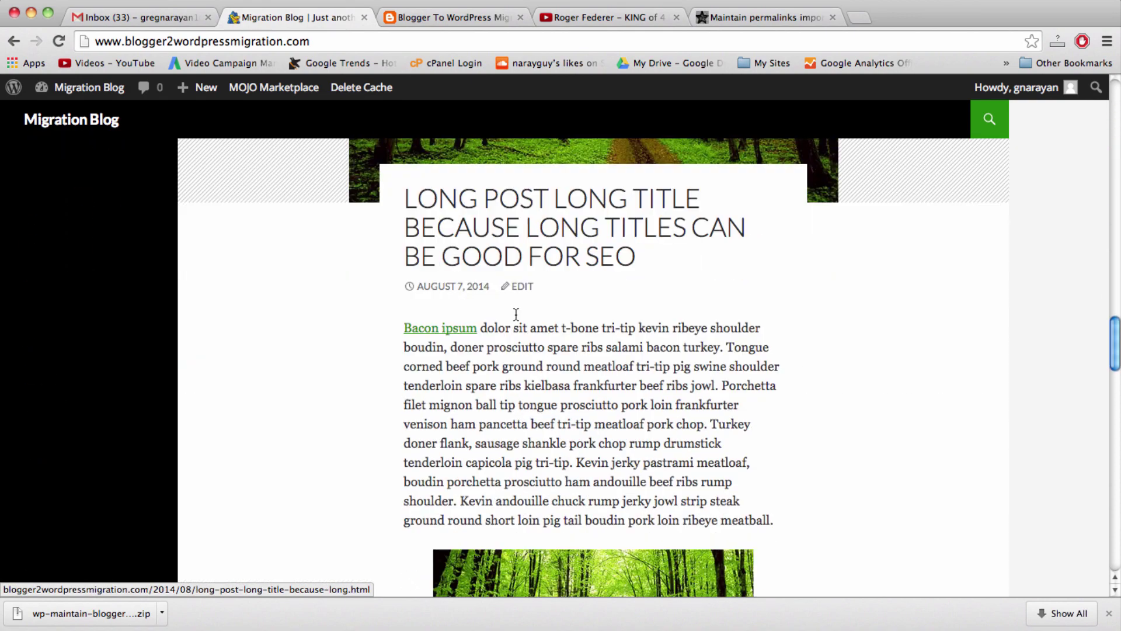
scroll(515, 317, up, 5)
Compare the Long Post Long Title URL on WordPress with its old Blogger URL
click(546, 339)
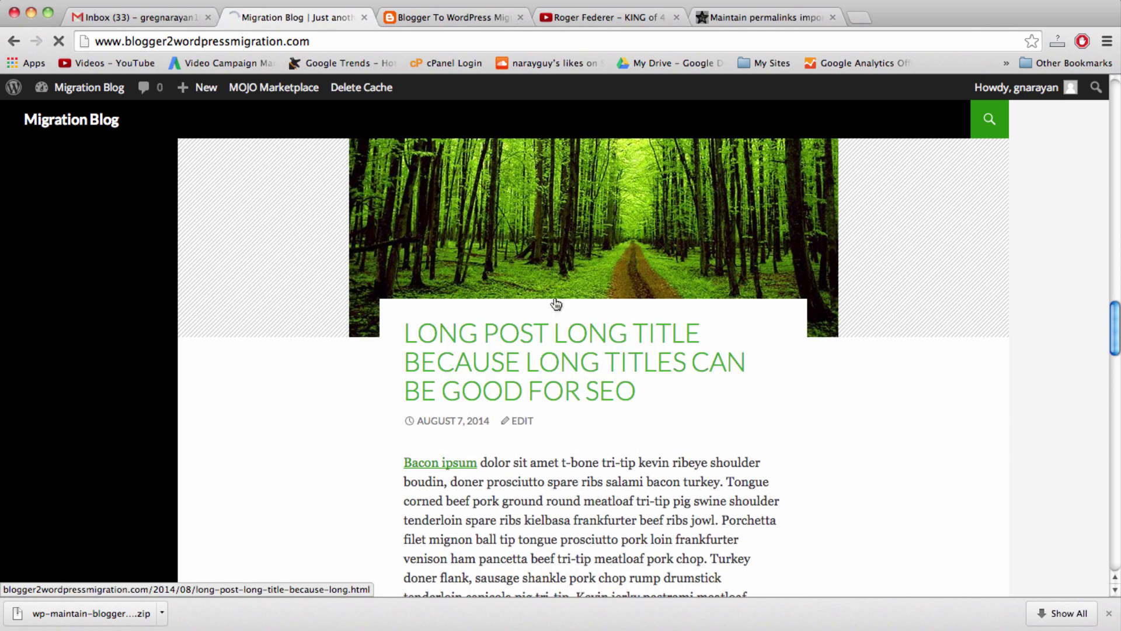
click(348, 41)
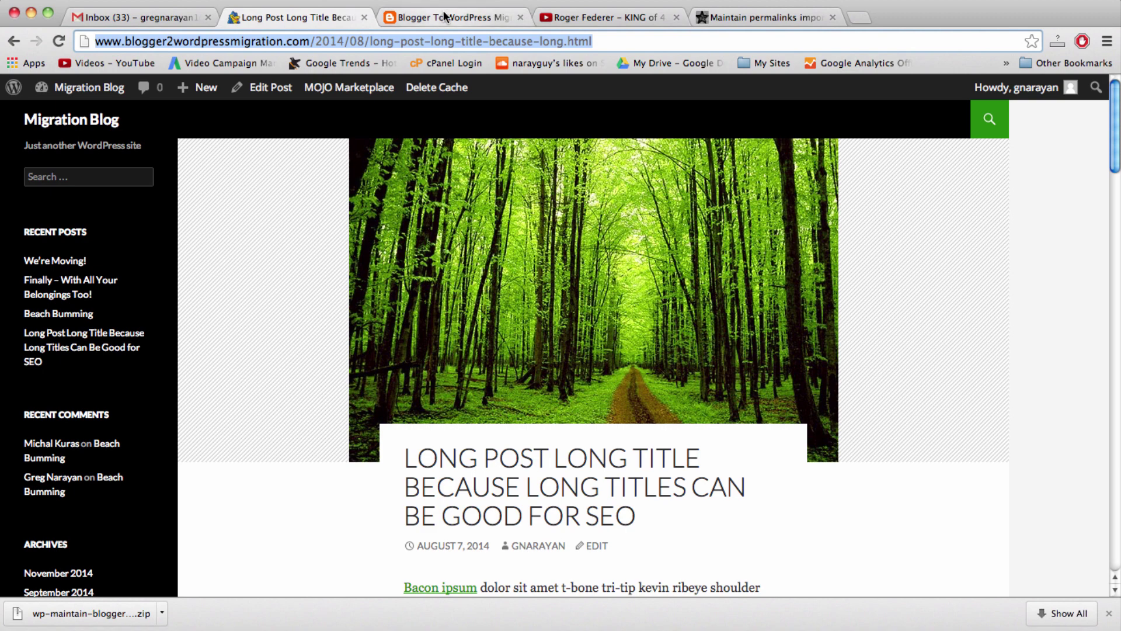
click(439, 15)
double_click(465, 41)
double_click(428, 42)
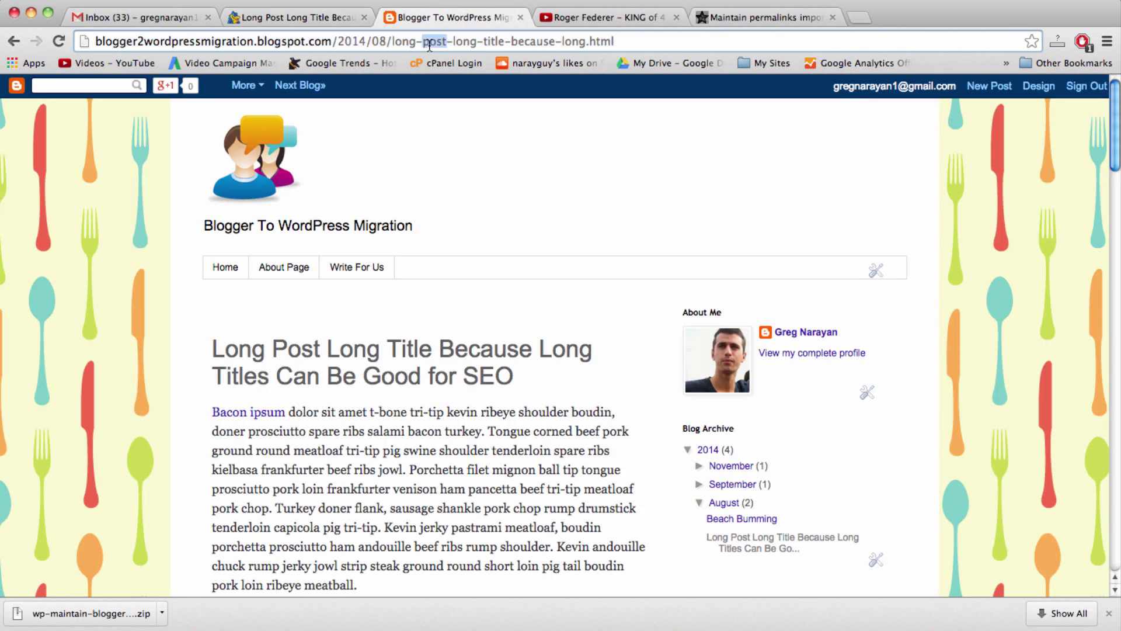
click(317, 22)
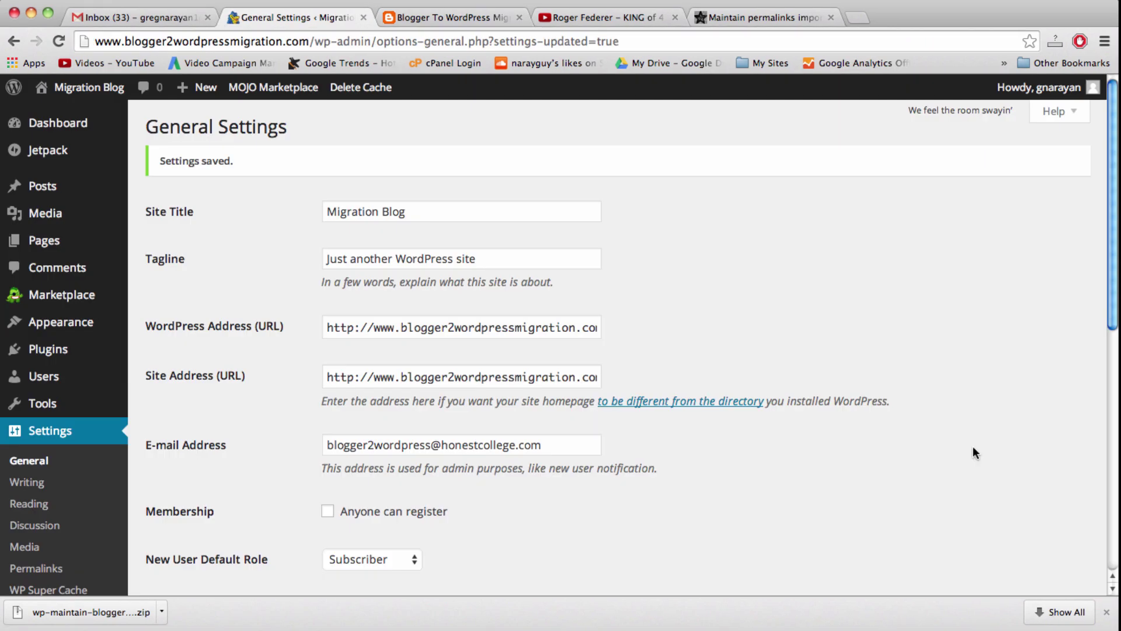
View the old Blogger blog's home page, then return to WordPress General Settings
click(435, 10)
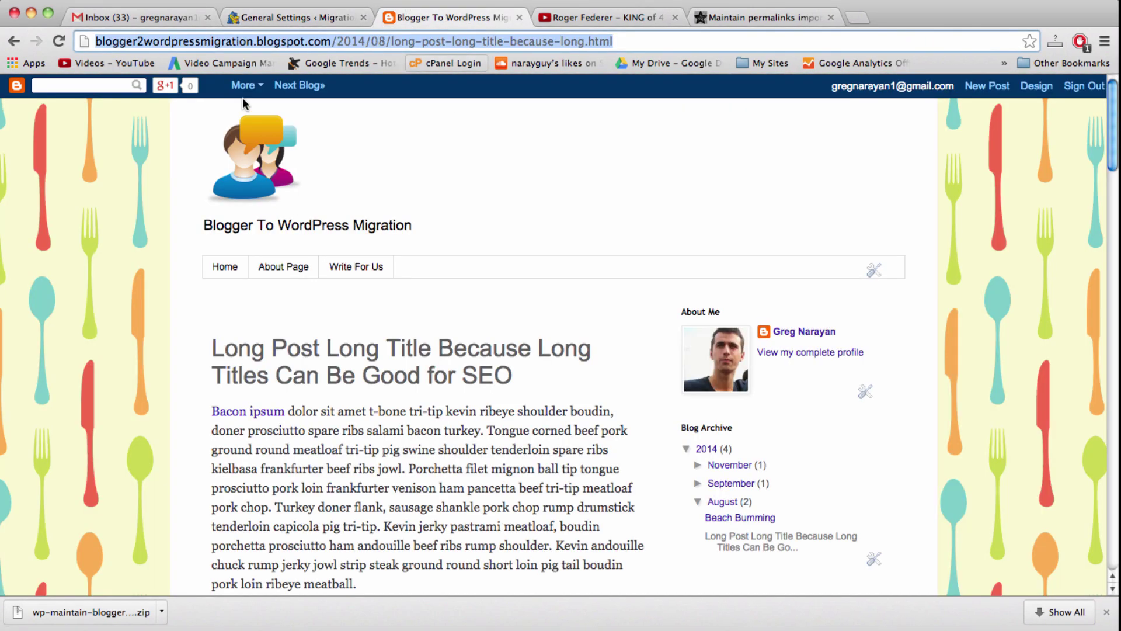
click(250, 198)
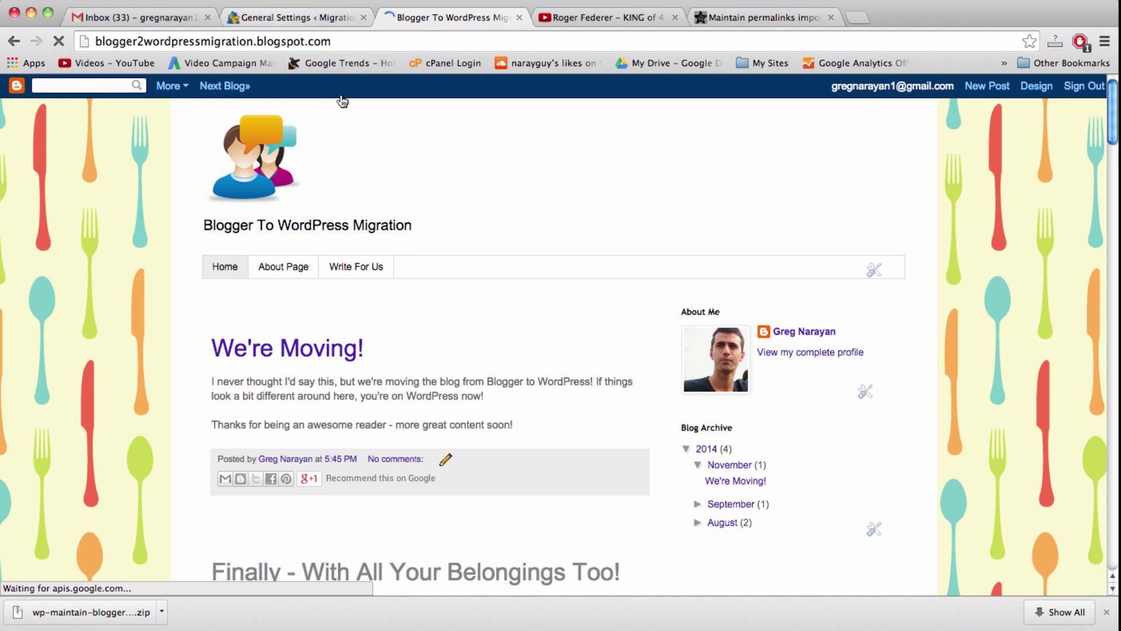
click(278, 17)
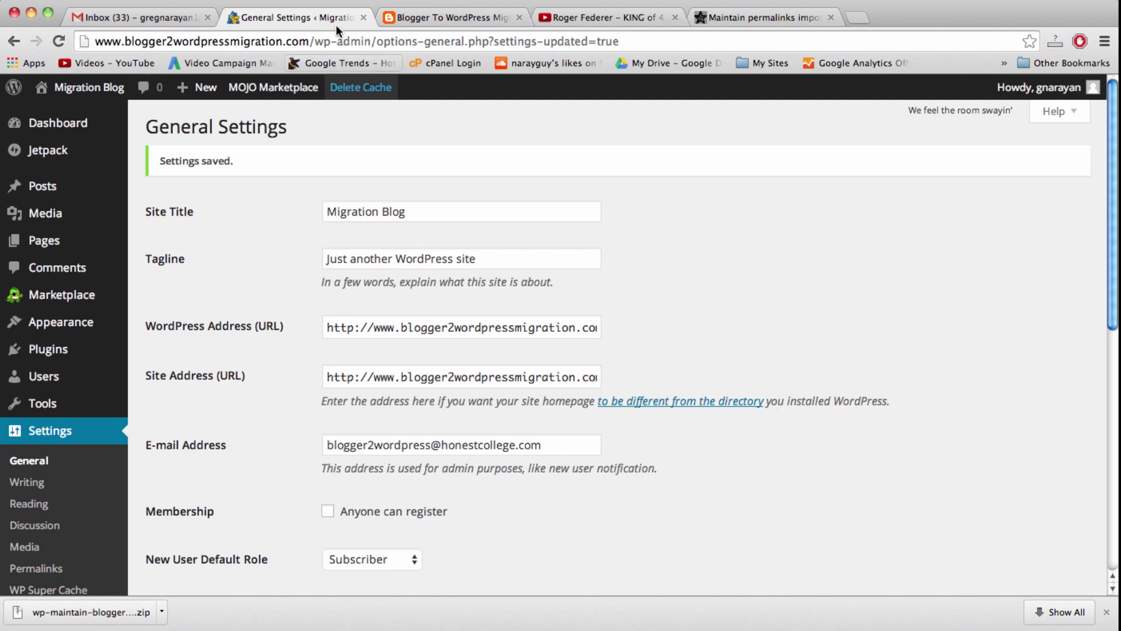
mouse_move(38, 349)
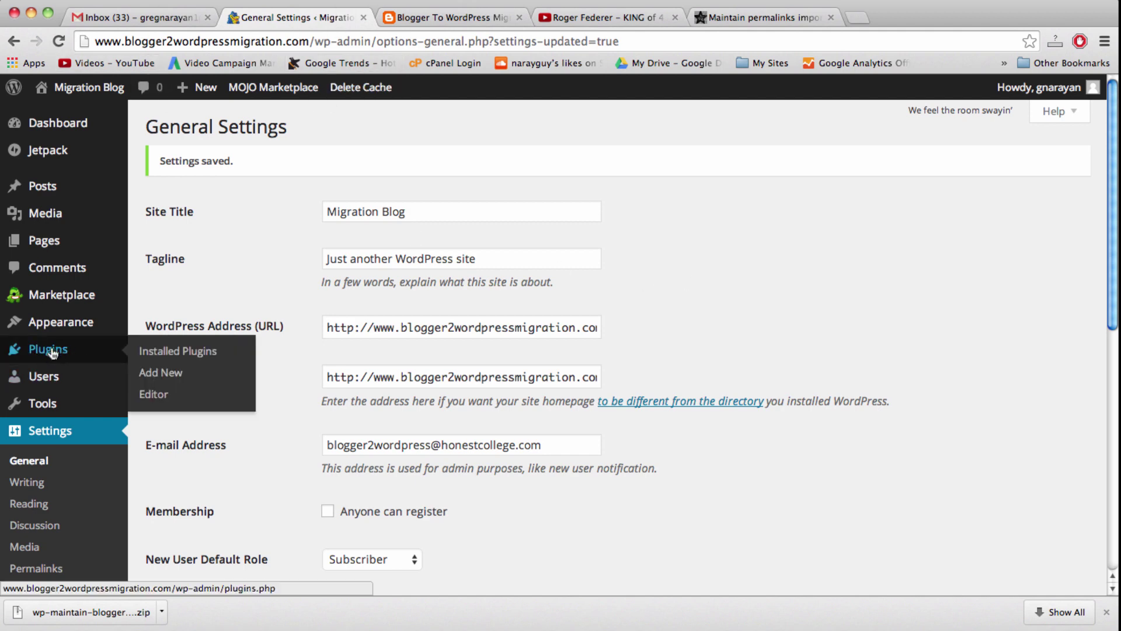
Search the plugin directory for 'Blogger 301 Redirect'
click(177, 377)
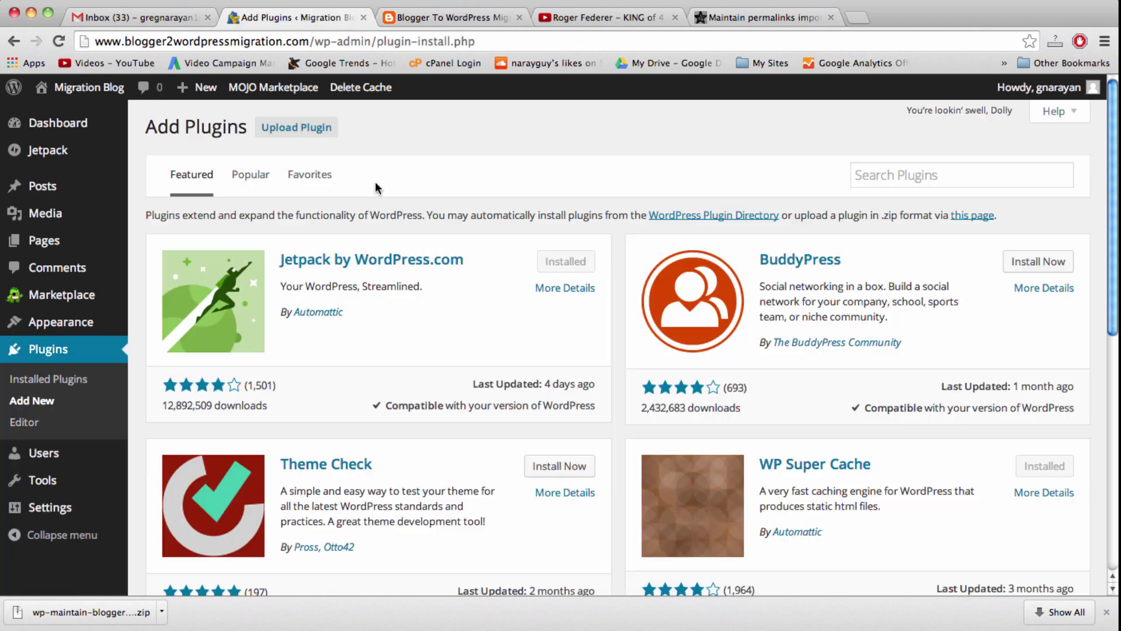
click(894, 171)
text(Blogger 301 Redirect)
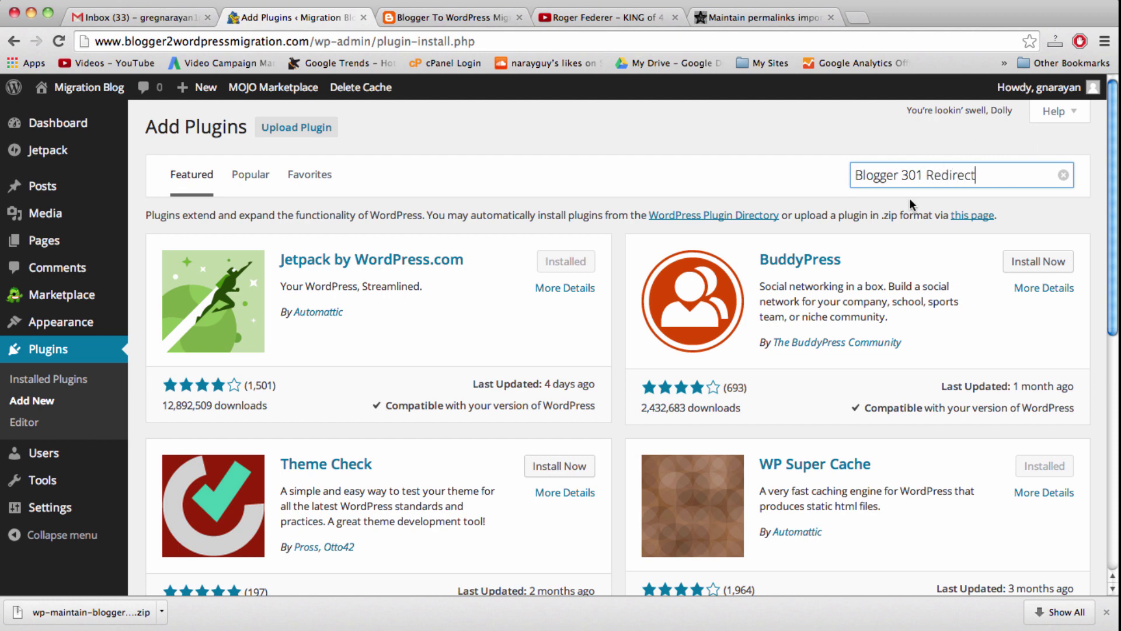
key(Return)
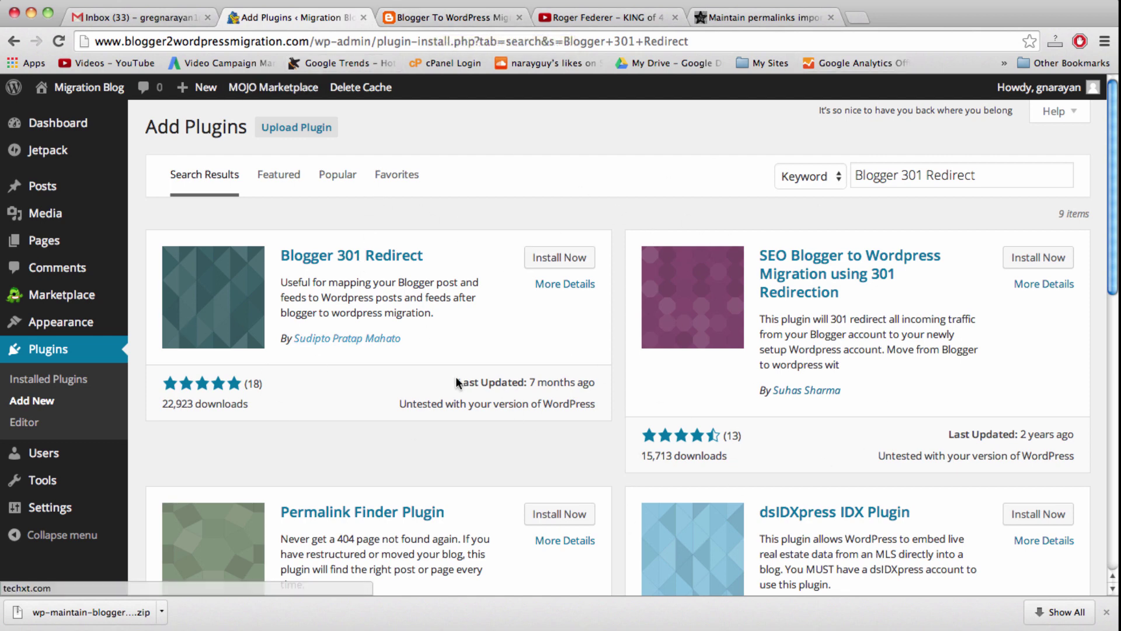
Point out the migration wording in its description, then install Blogger 301 Redirect 2.5.1
double_click(395, 315)
click(400, 316)
double_click(414, 315)
click(413, 315)
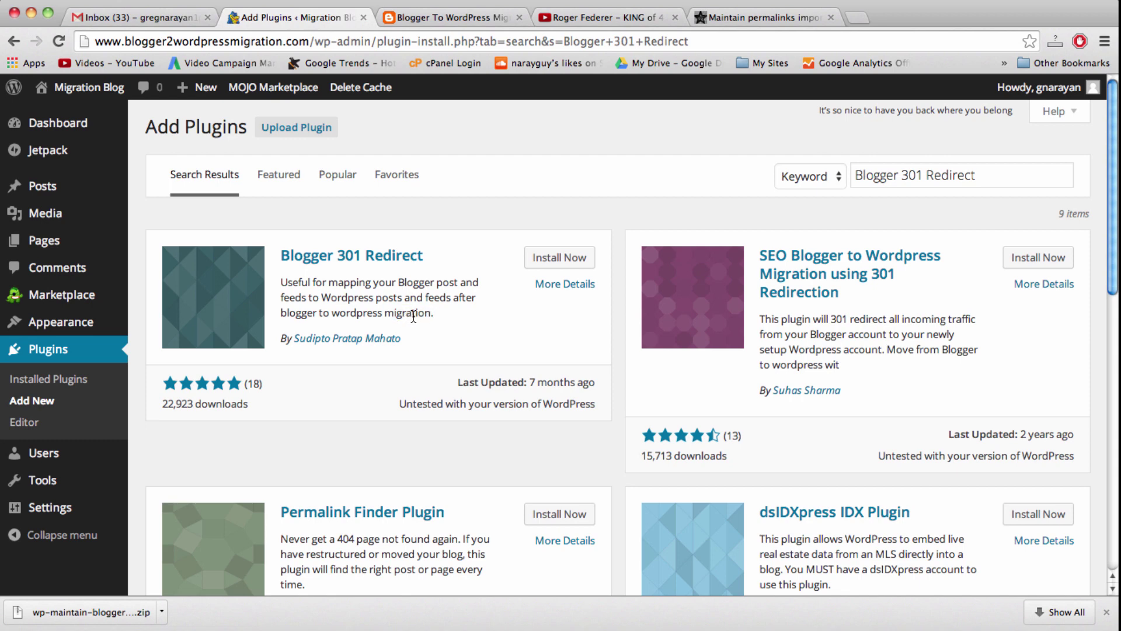
double_click(413, 316)
click(357, 320)
click(562, 257)
click(692, 228)
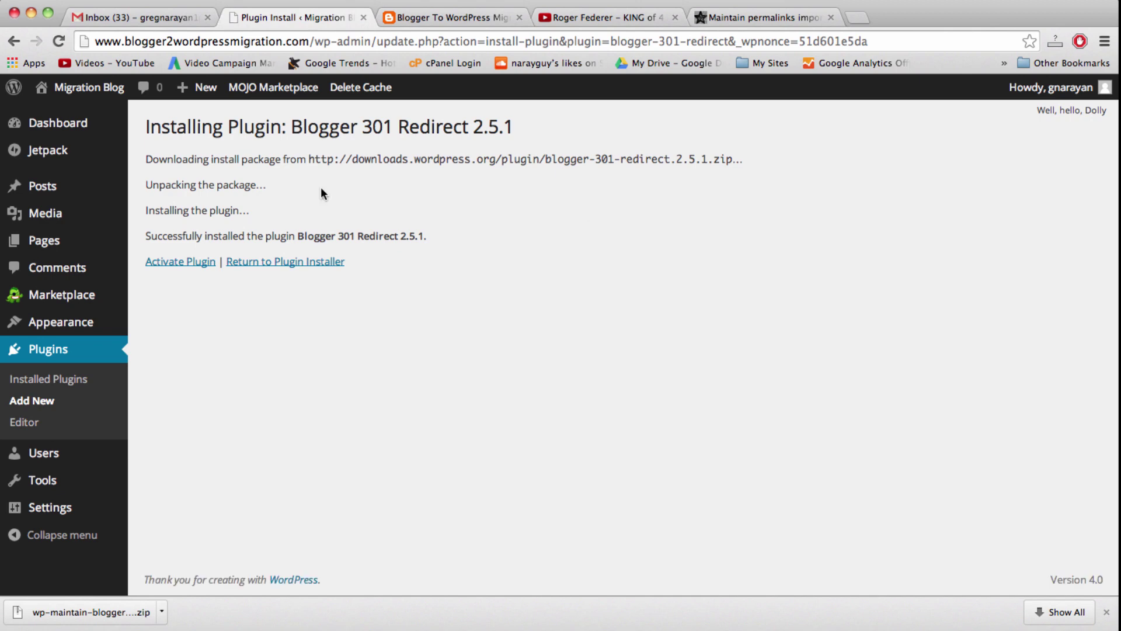
Activate Blogger 301 Redirect and go to its page under Settings
click(191, 264)
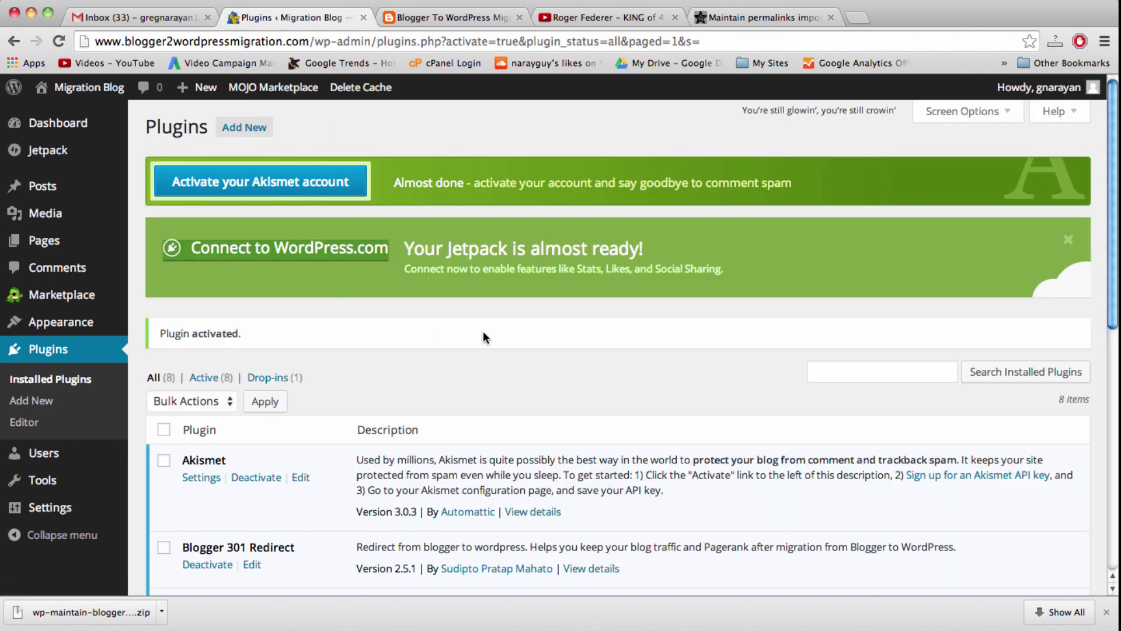
scroll(482, 332, down, 10)
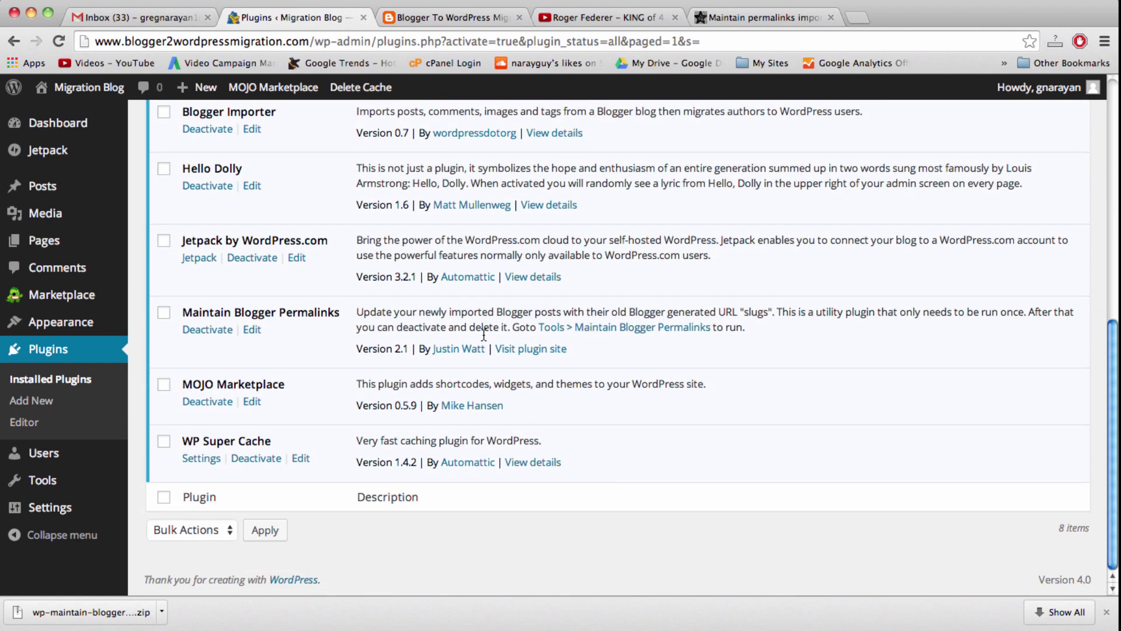
scroll(483, 334, up, 5)
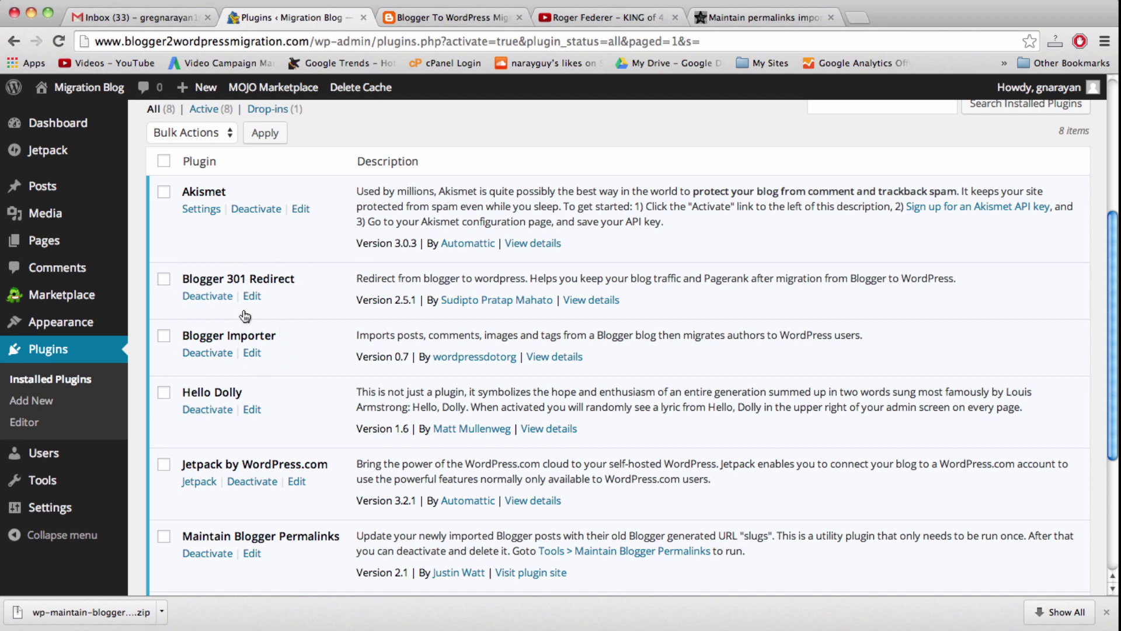
mouse_move(58, 508)
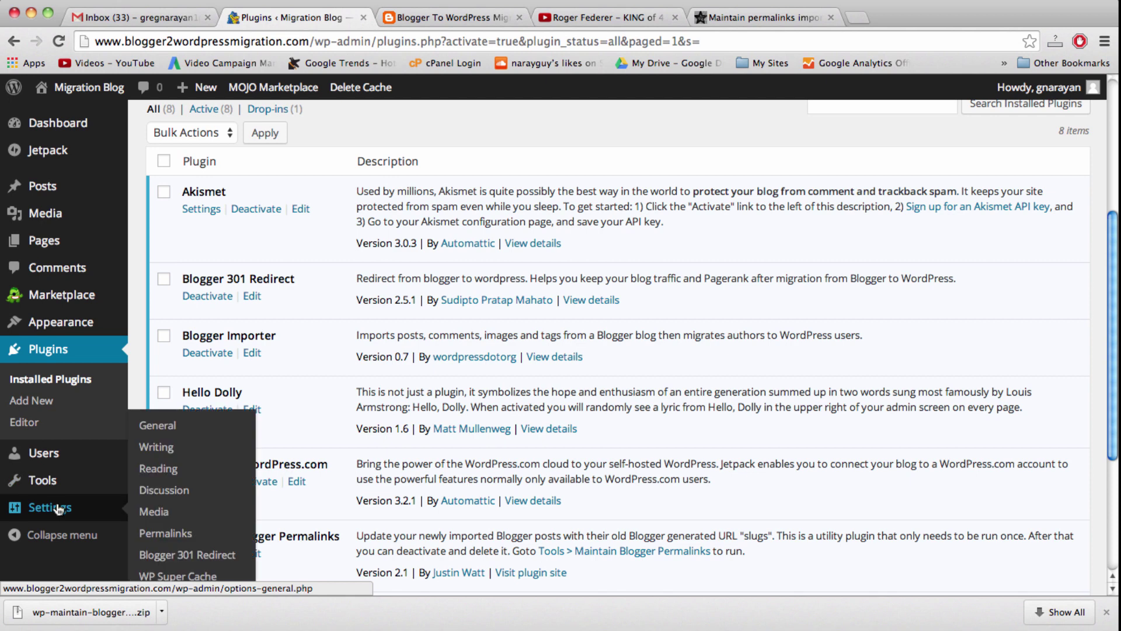
click(210, 562)
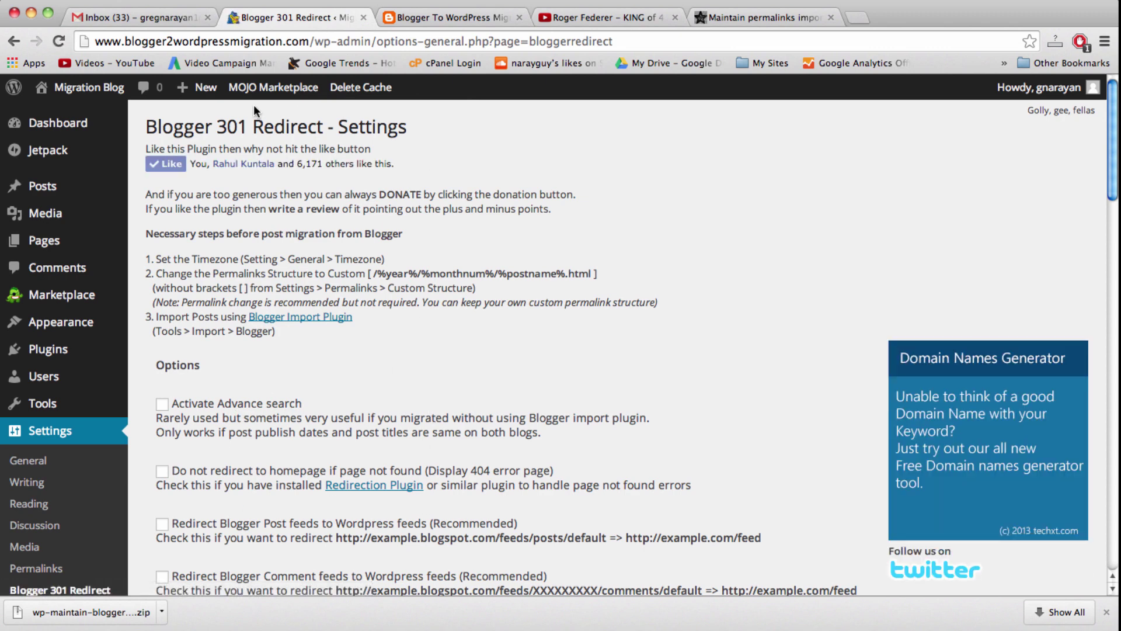
Review the pre-migration steps: timezone in General settings and Tools > Import > Blogger
double_click(213, 260)
click(275, 261)
double_click(306, 260)
click(360, 260)
double_click(164, 318)
double_click(207, 318)
double_click(232, 318)
click(189, 338)
double_click(203, 332)
click(206, 332)
scroll(221, 264, down, 3)
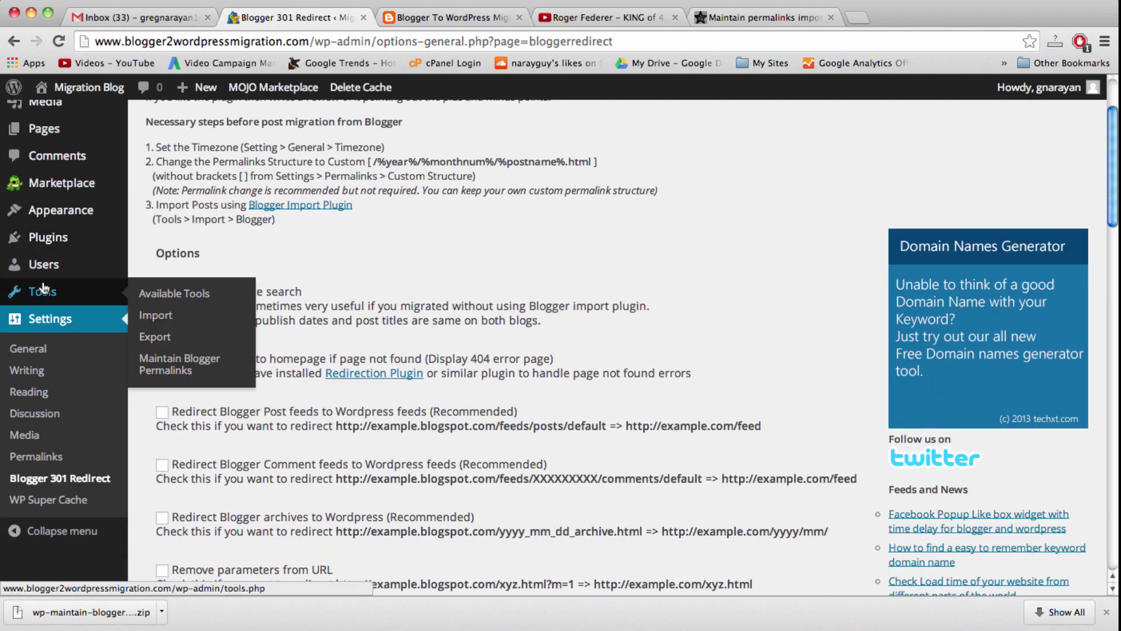
mouse_move(70, 203)
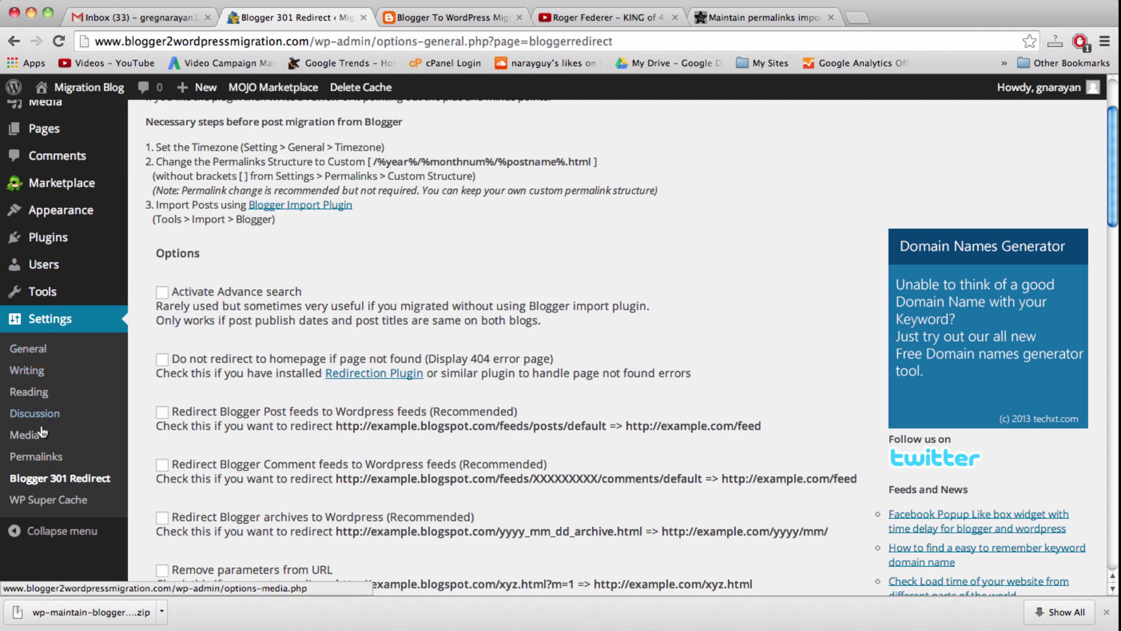
click(35, 350)
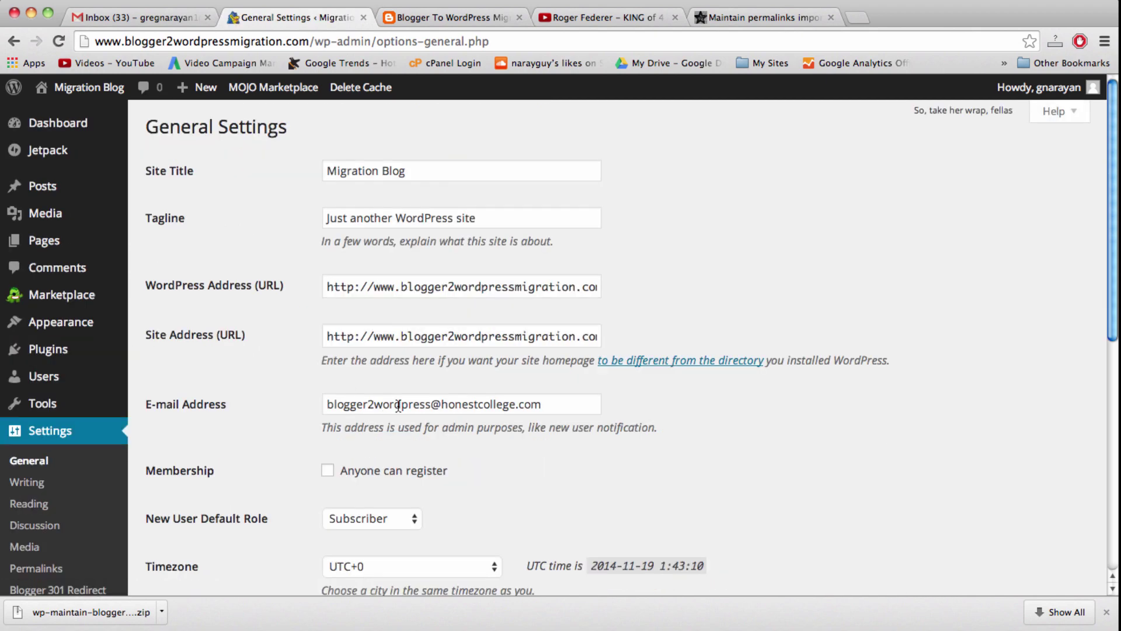
scroll(594, 359, down, 8)
scroll(594, 358, up, 3)
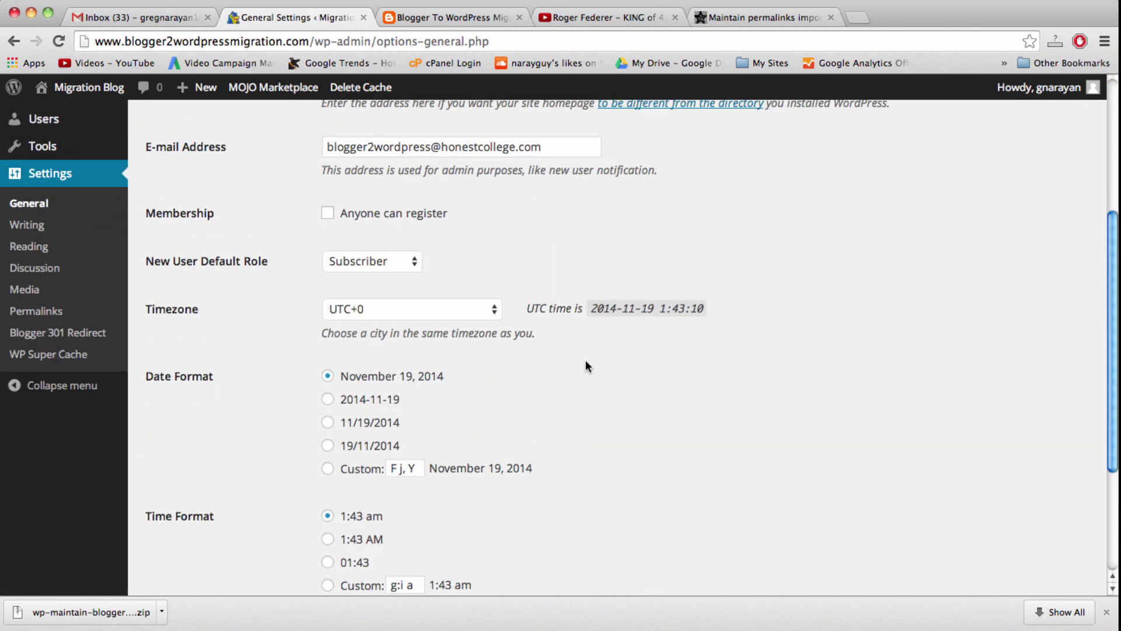
click(492, 315)
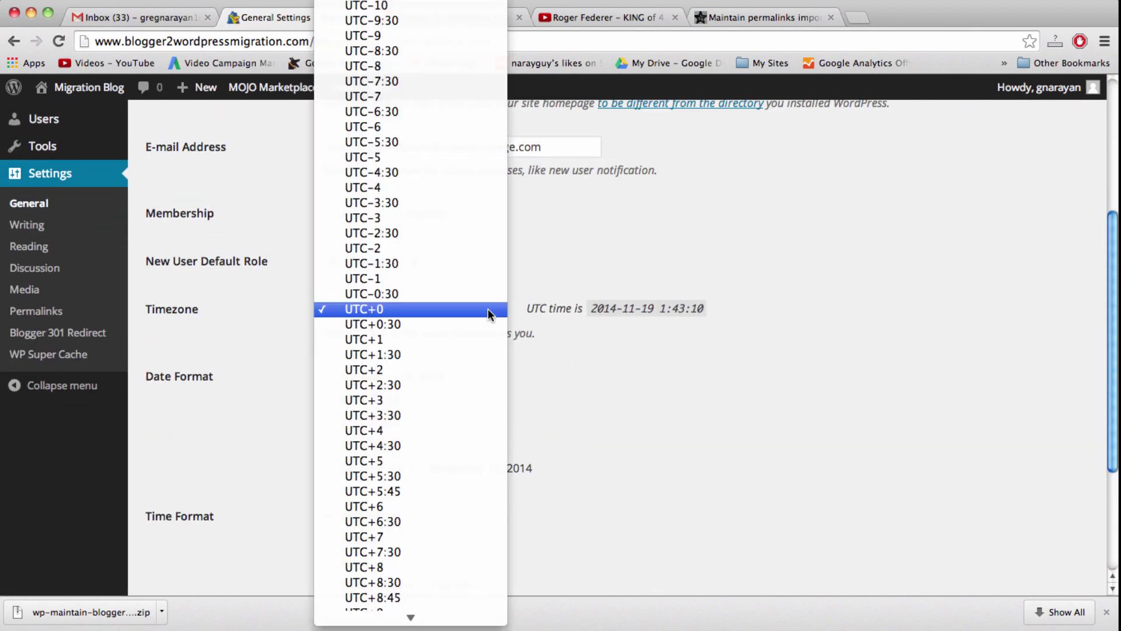
key(Escape)
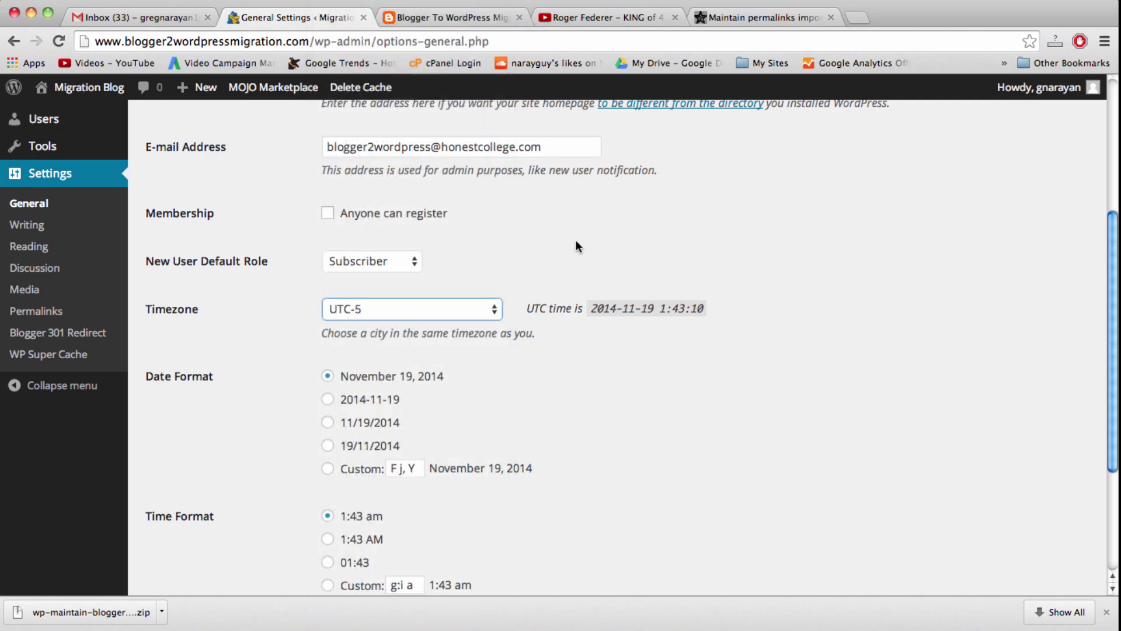
scroll(633, 436, down, 5)
click(198, 517)
click(198, 518)
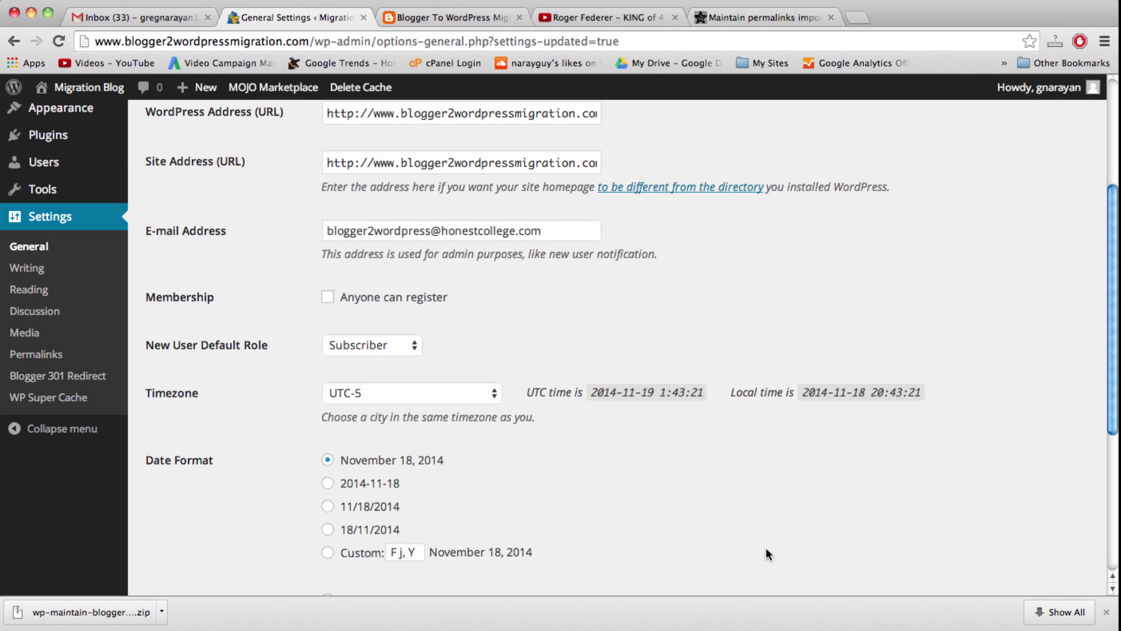
scroll(653, 220, up, 5)
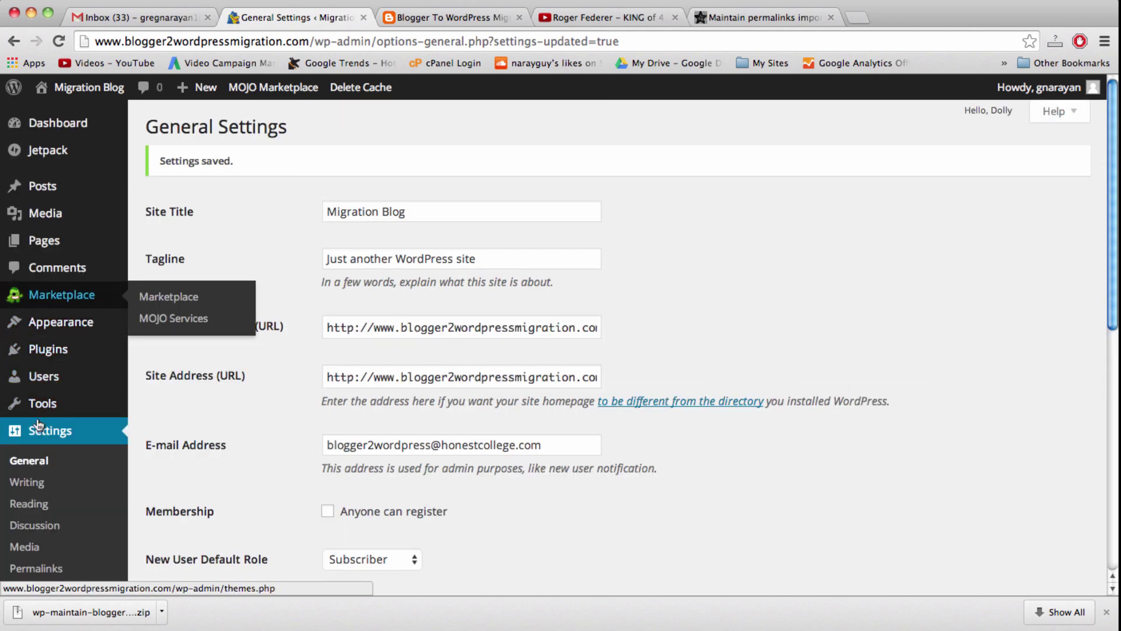
scroll(36, 408, down, 2)
scroll(35, 447, down, 5)
scroll(35, 450, up, 6)
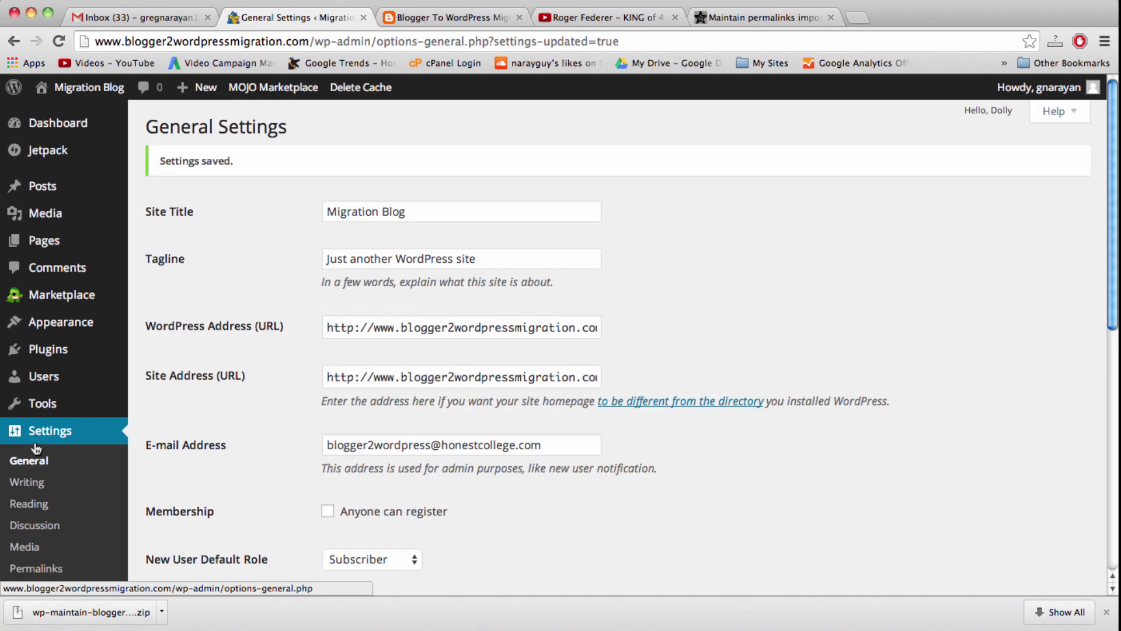